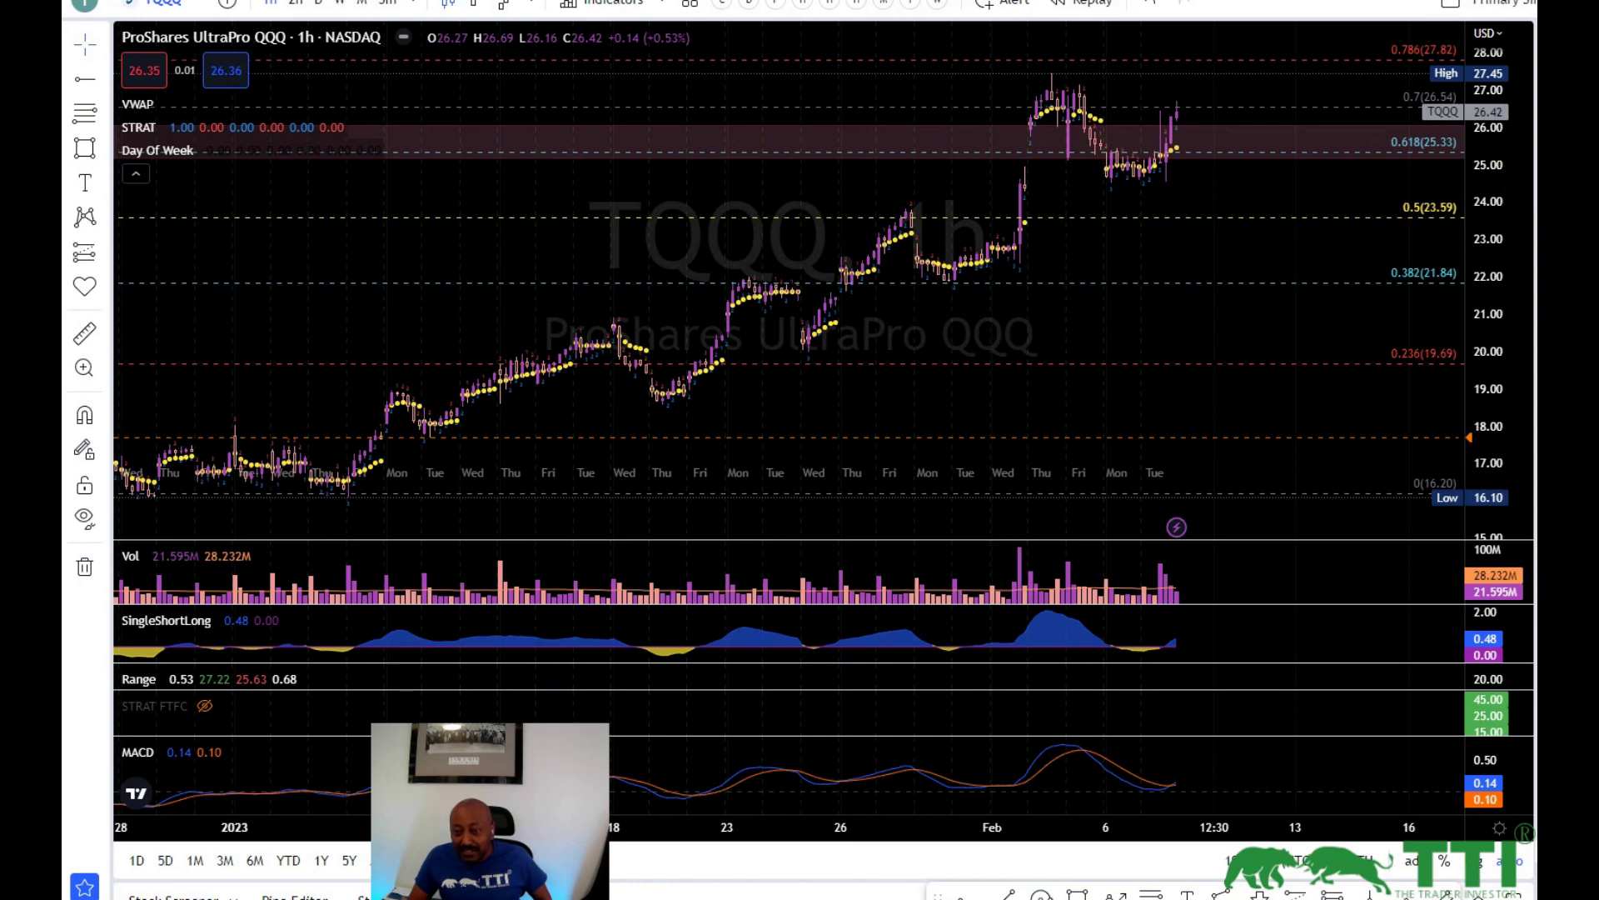
Step: Switch the chart from TQQQ to QQQ and delete the yellow zone between 302.95 and 307.68
{"action": "key", "text": "space"}
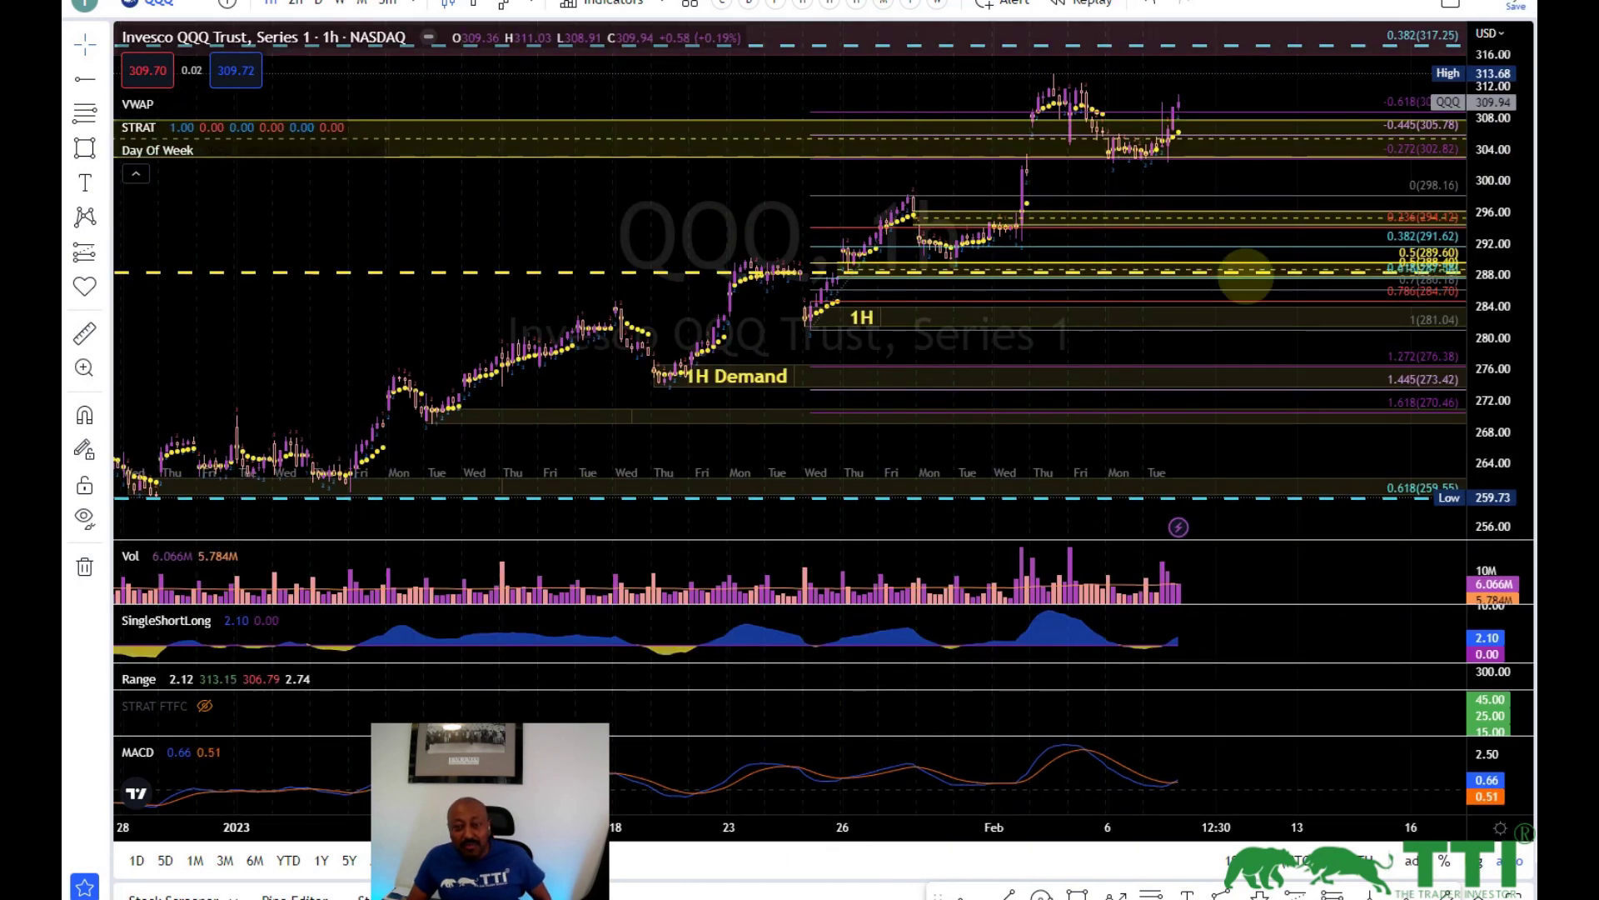
{"action": "scroll", "coordinate": [749, 254], "scroll_direction": "down", "scroll_amount": 4}
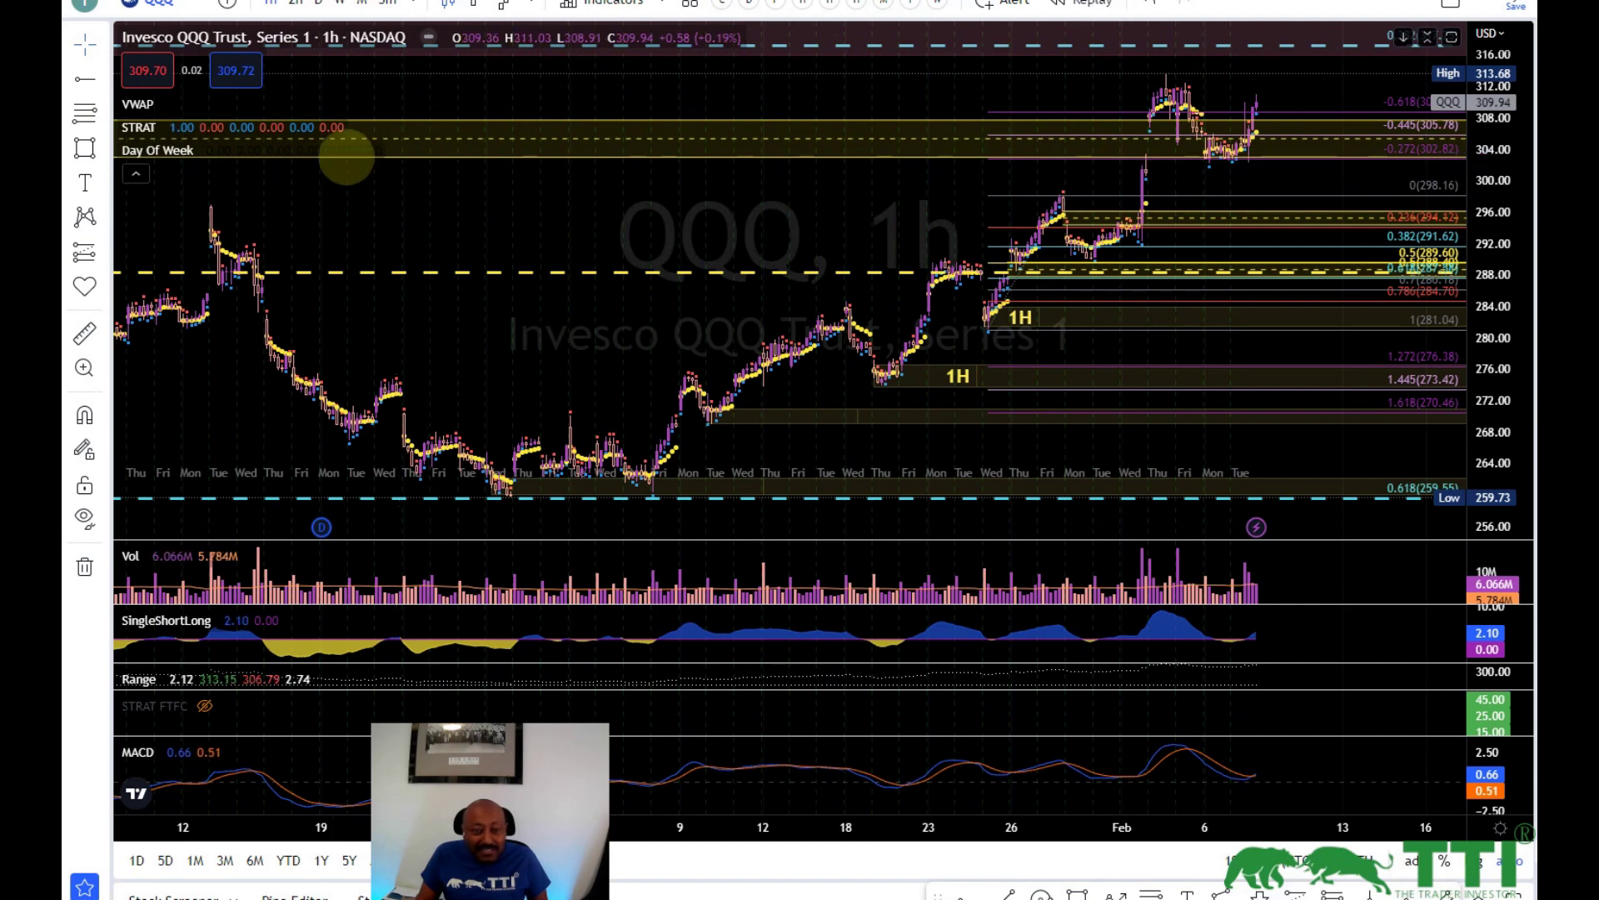
{"action": "scroll", "coordinate": [408, 221], "scroll_direction": "down", "scroll_amount": 3}
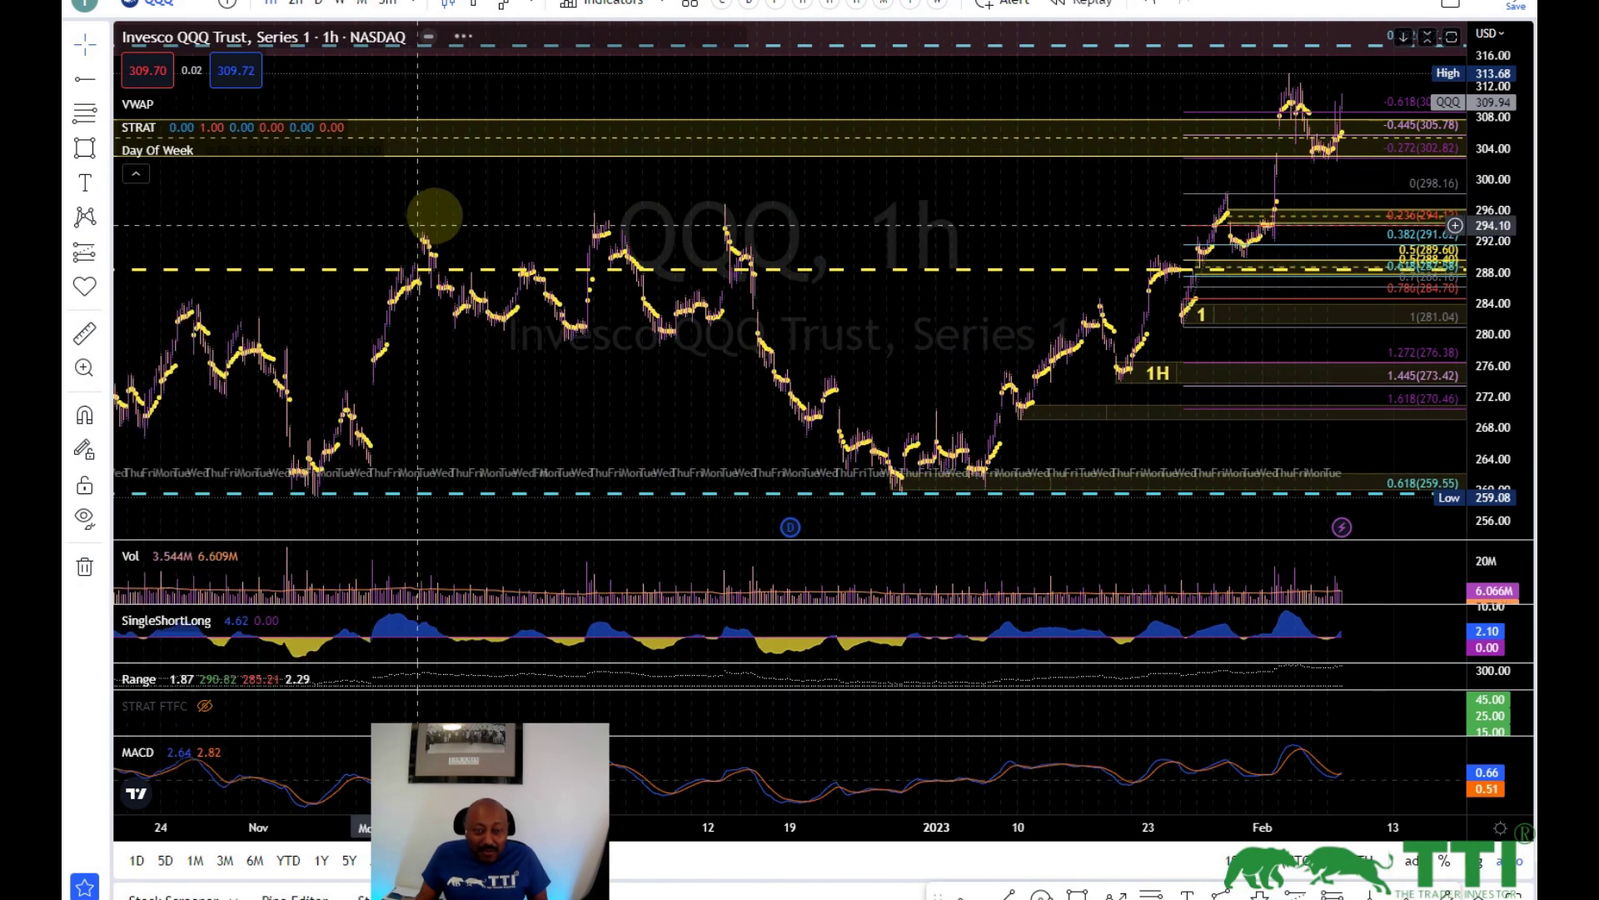
{"action": "left_click", "coordinate": [487, 154]}
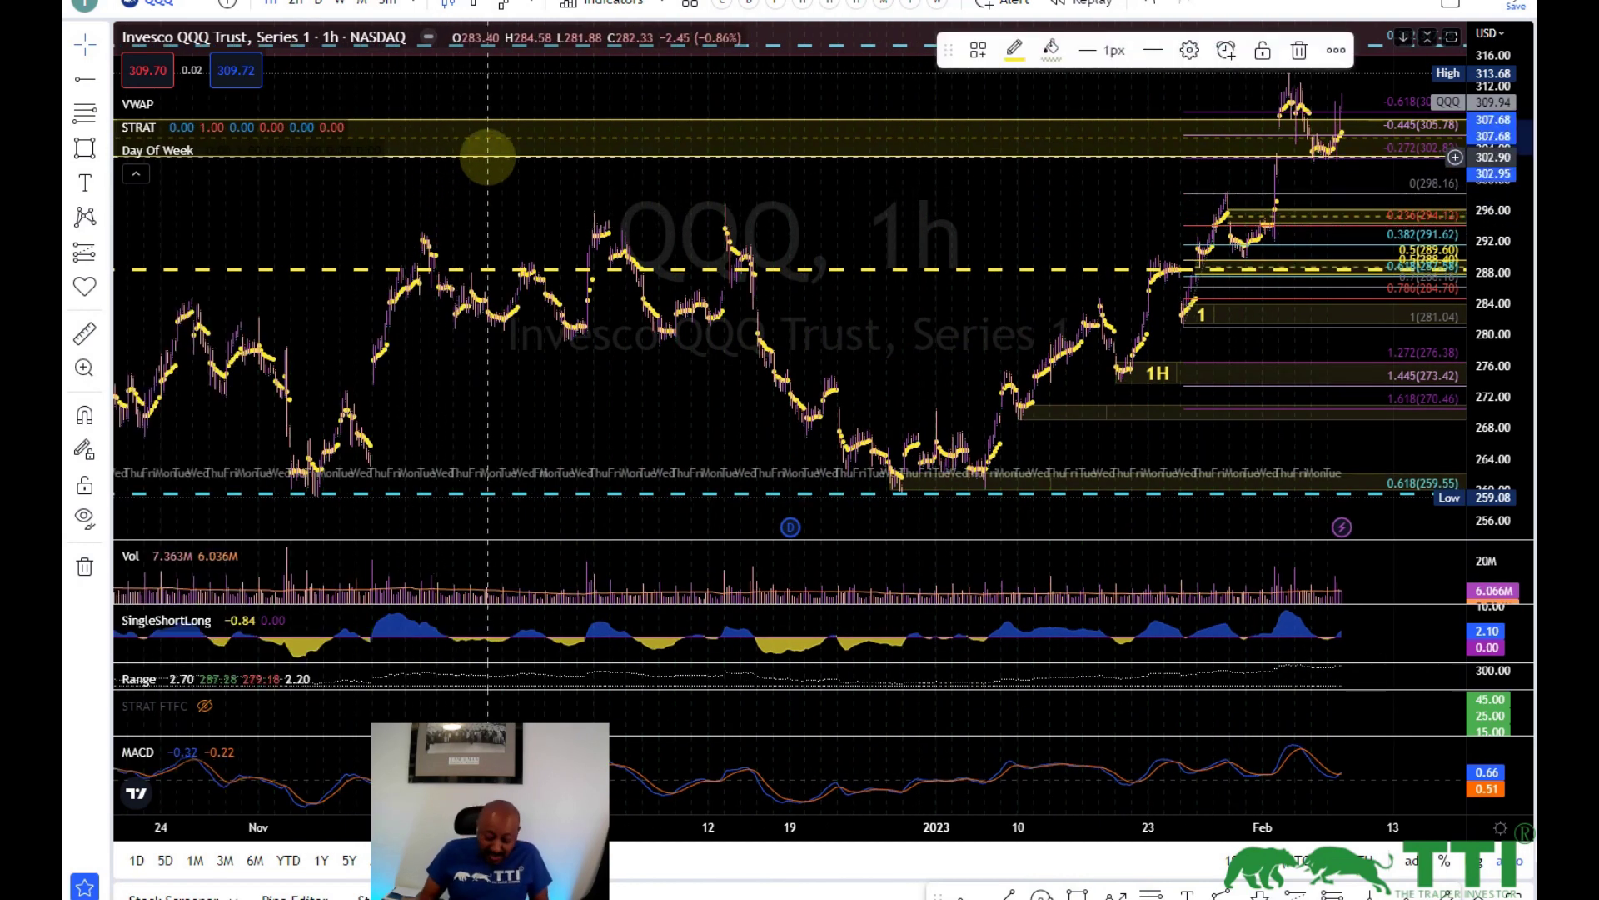
{"action": "key", "text": "Delete"}
Step: Examine the hourly QQQ price action around the 1H demand zones and the Fibonacci levels over January and February 2023
{"action": "scroll", "coordinate": [761, 275], "scroll_direction": "up", "scroll_amount": 3}
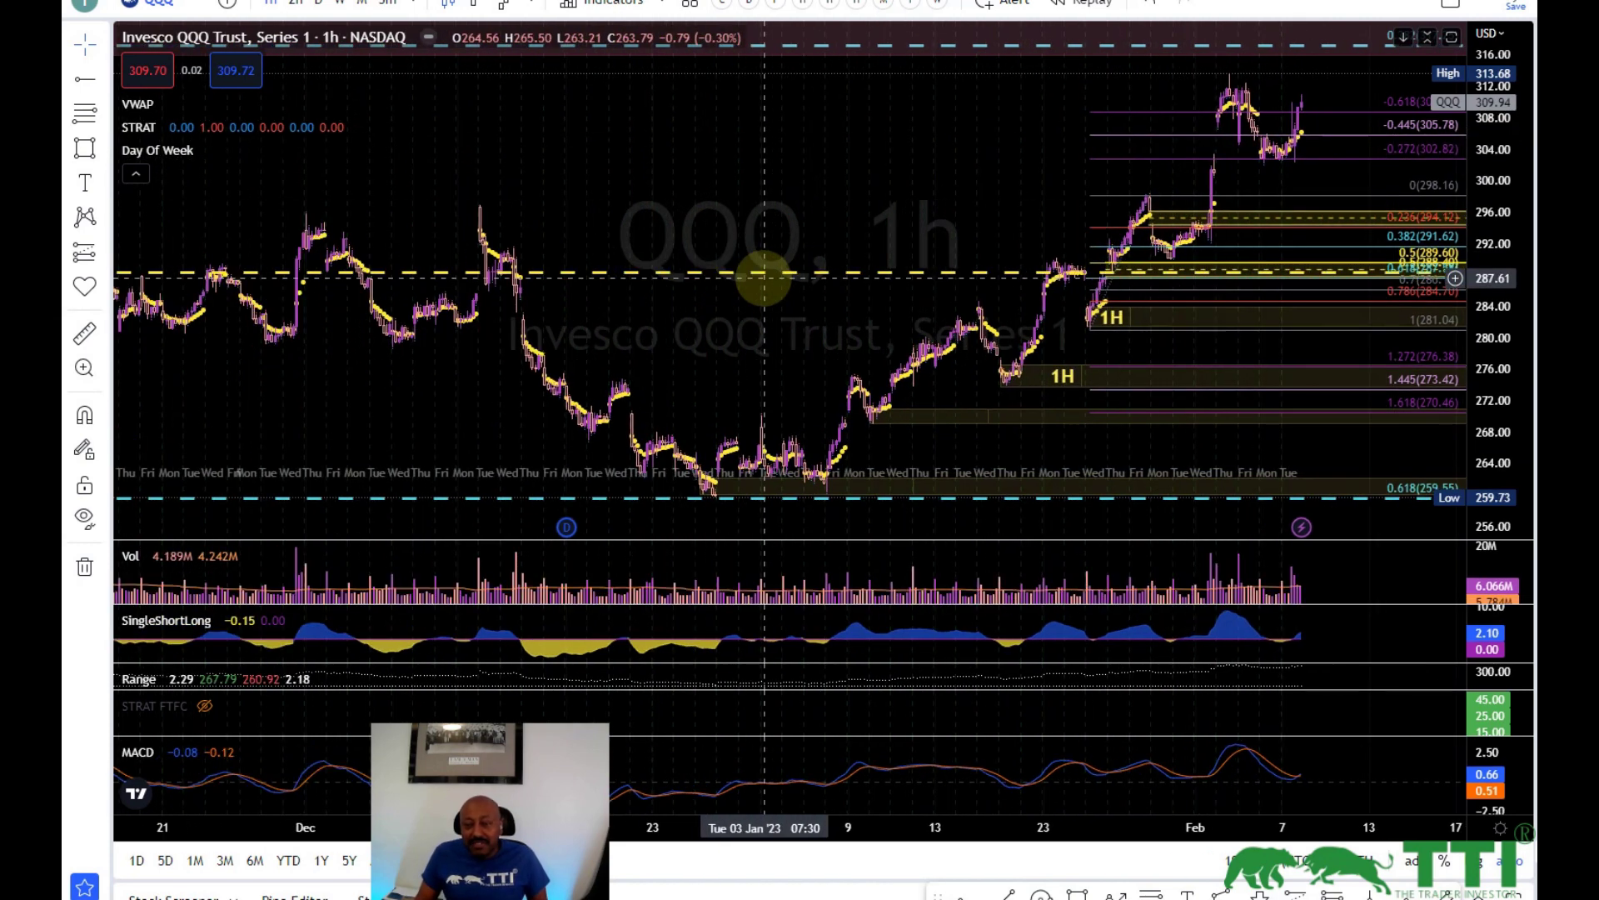
{"action": "scroll", "coordinate": [762, 275], "scroll_direction": "up", "scroll_amount": 2}
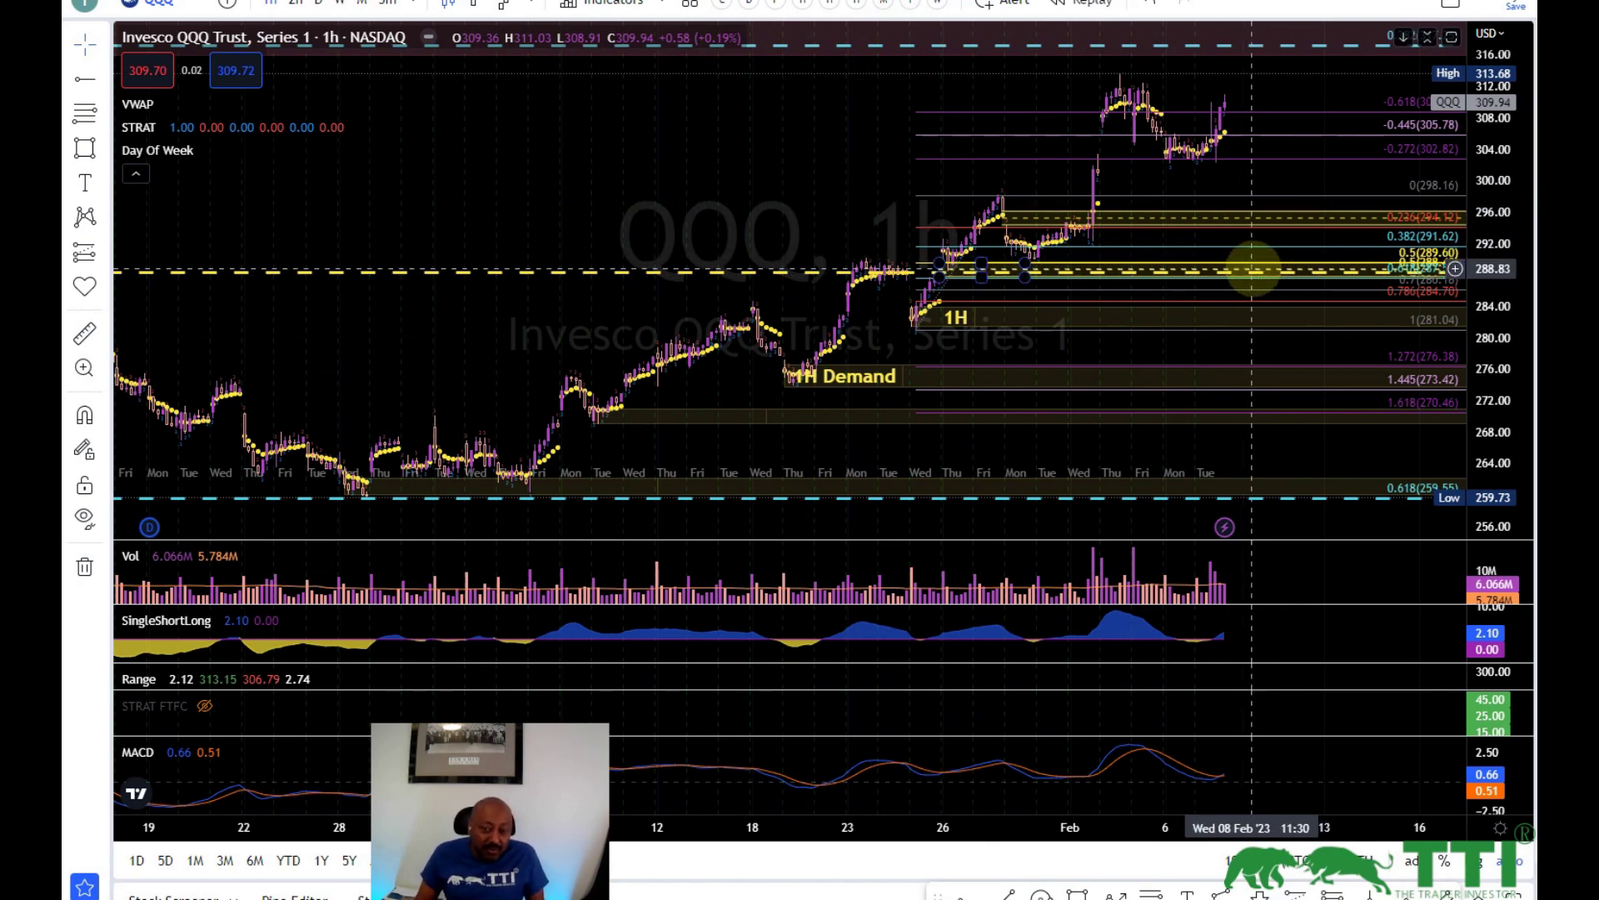
{"action": "scroll", "coordinate": [1241, 260], "scroll_direction": "down", "scroll_amount": 2}
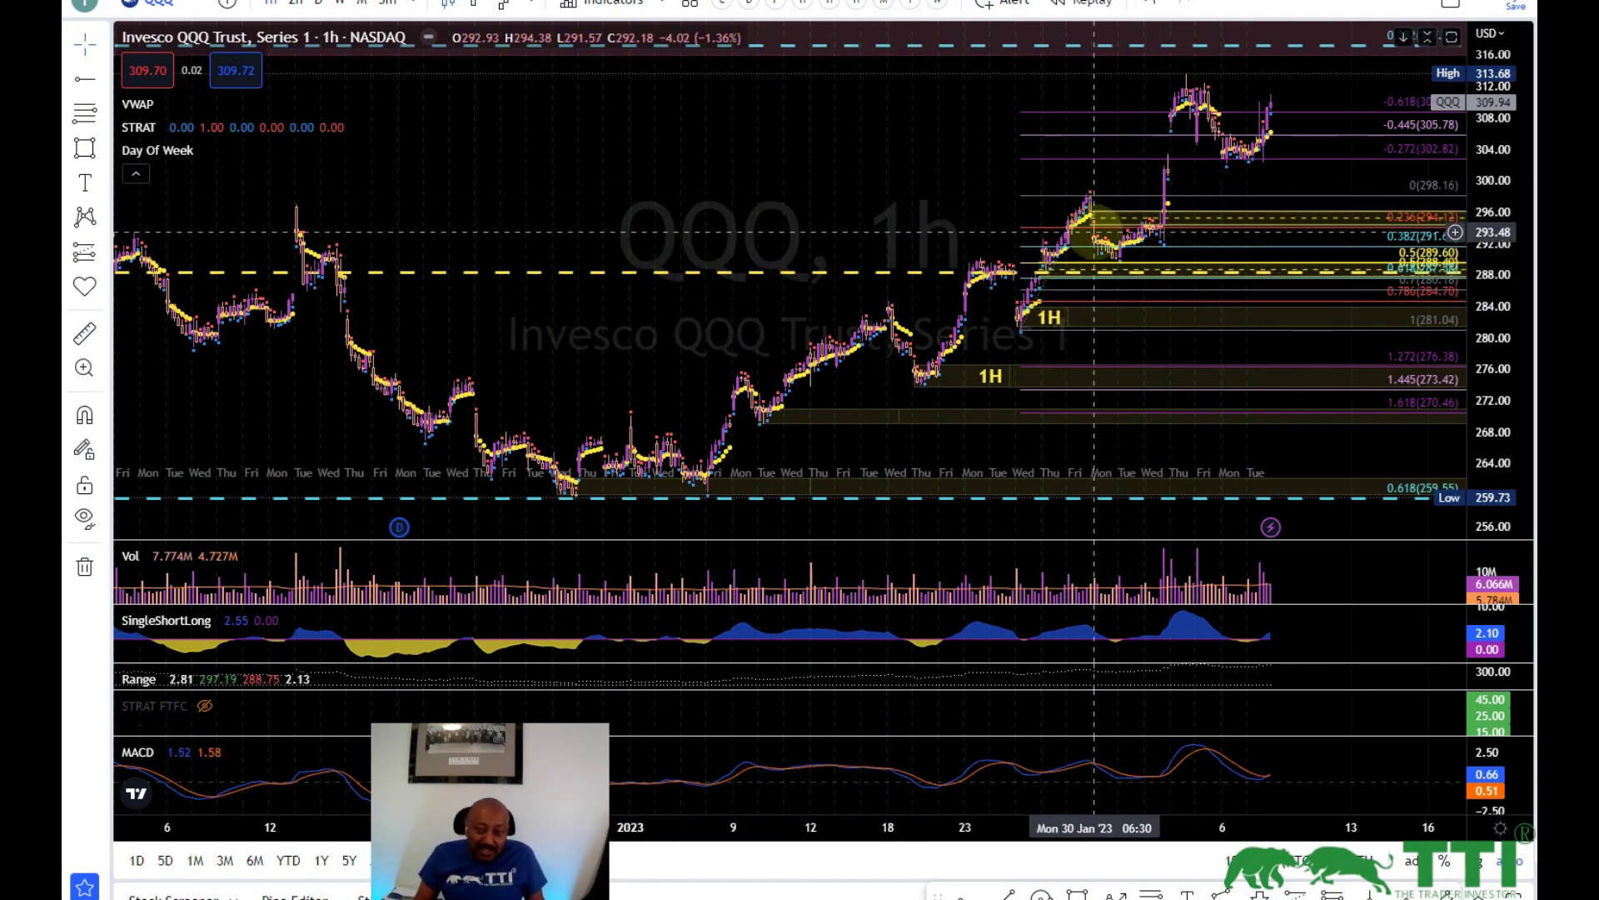
{"action": "scroll", "coordinate": [1099, 216], "scroll_direction": "up", "scroll_amount": 5}
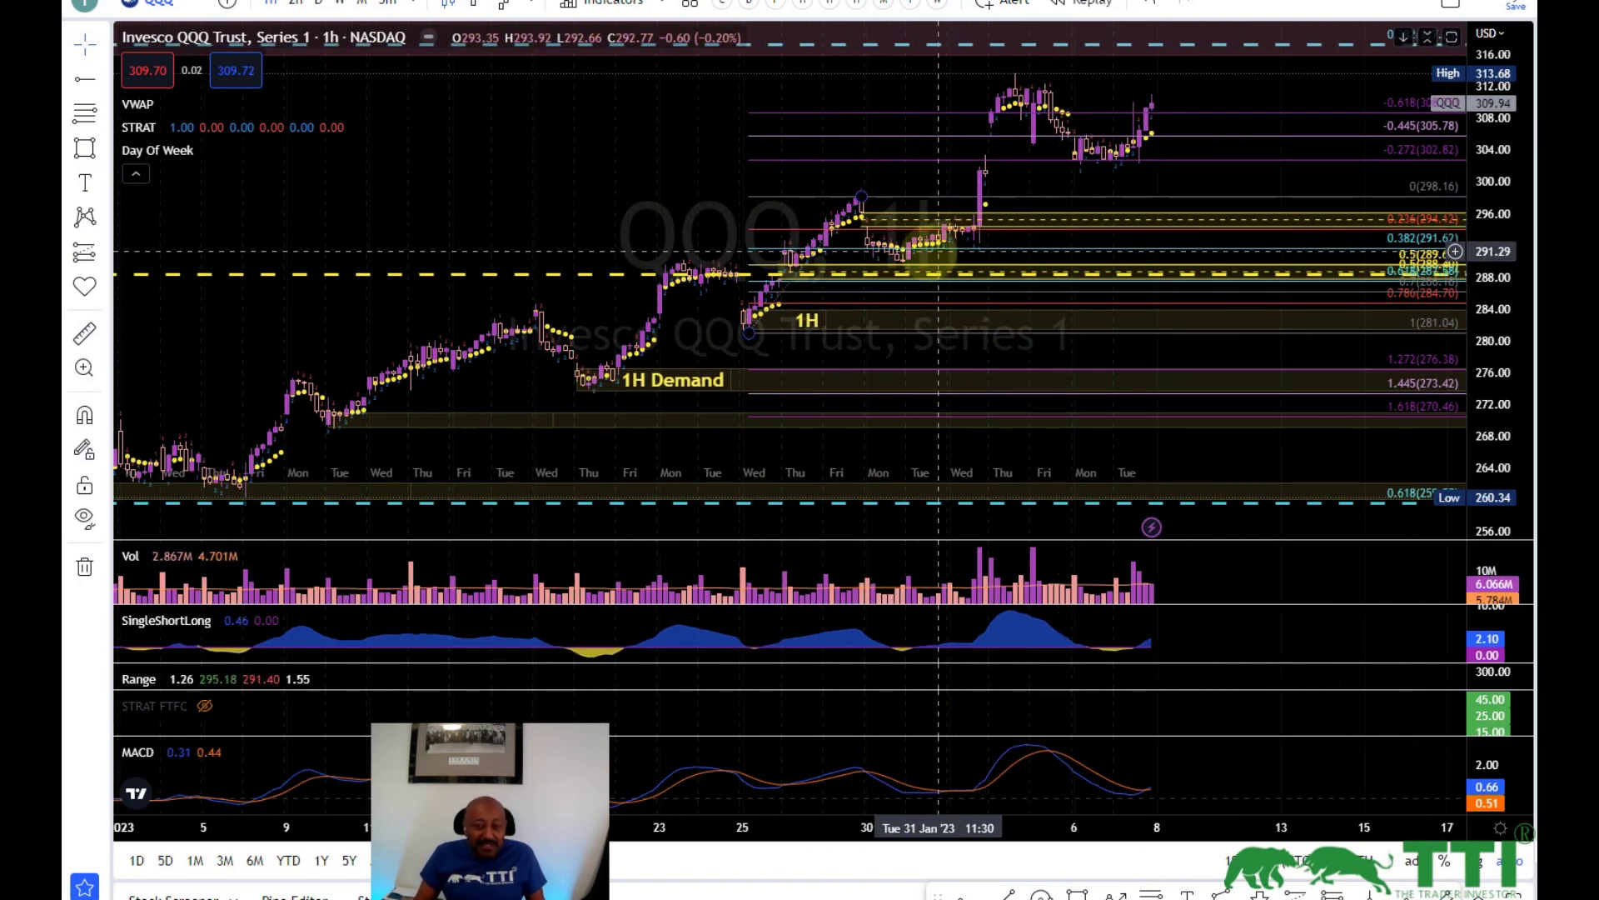
{"action": "scroll", "coordinate": [633, 385], "scroll_direction": "down", "scroll_amount": 3}
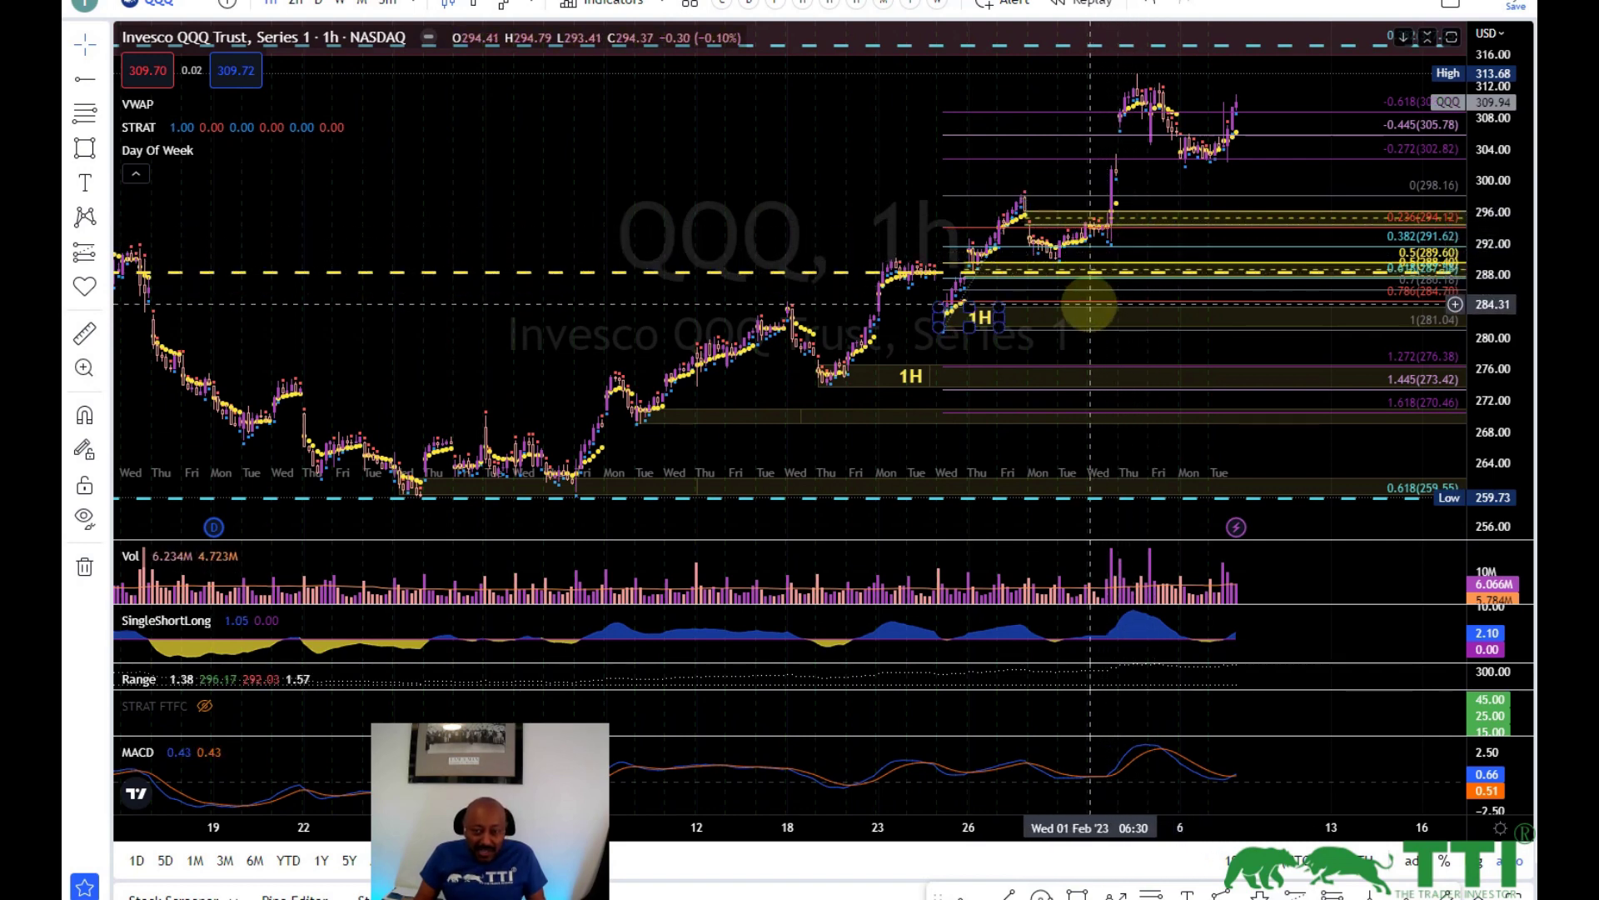
{"action": "scroll", "coordinate": [1067, 311], "scroll_direction": "up", "scroll_amount": 2}
{"action": "scroll", "coordinate": [1067, 311], "scroll_direction": "up", "scroll_amount": 2}
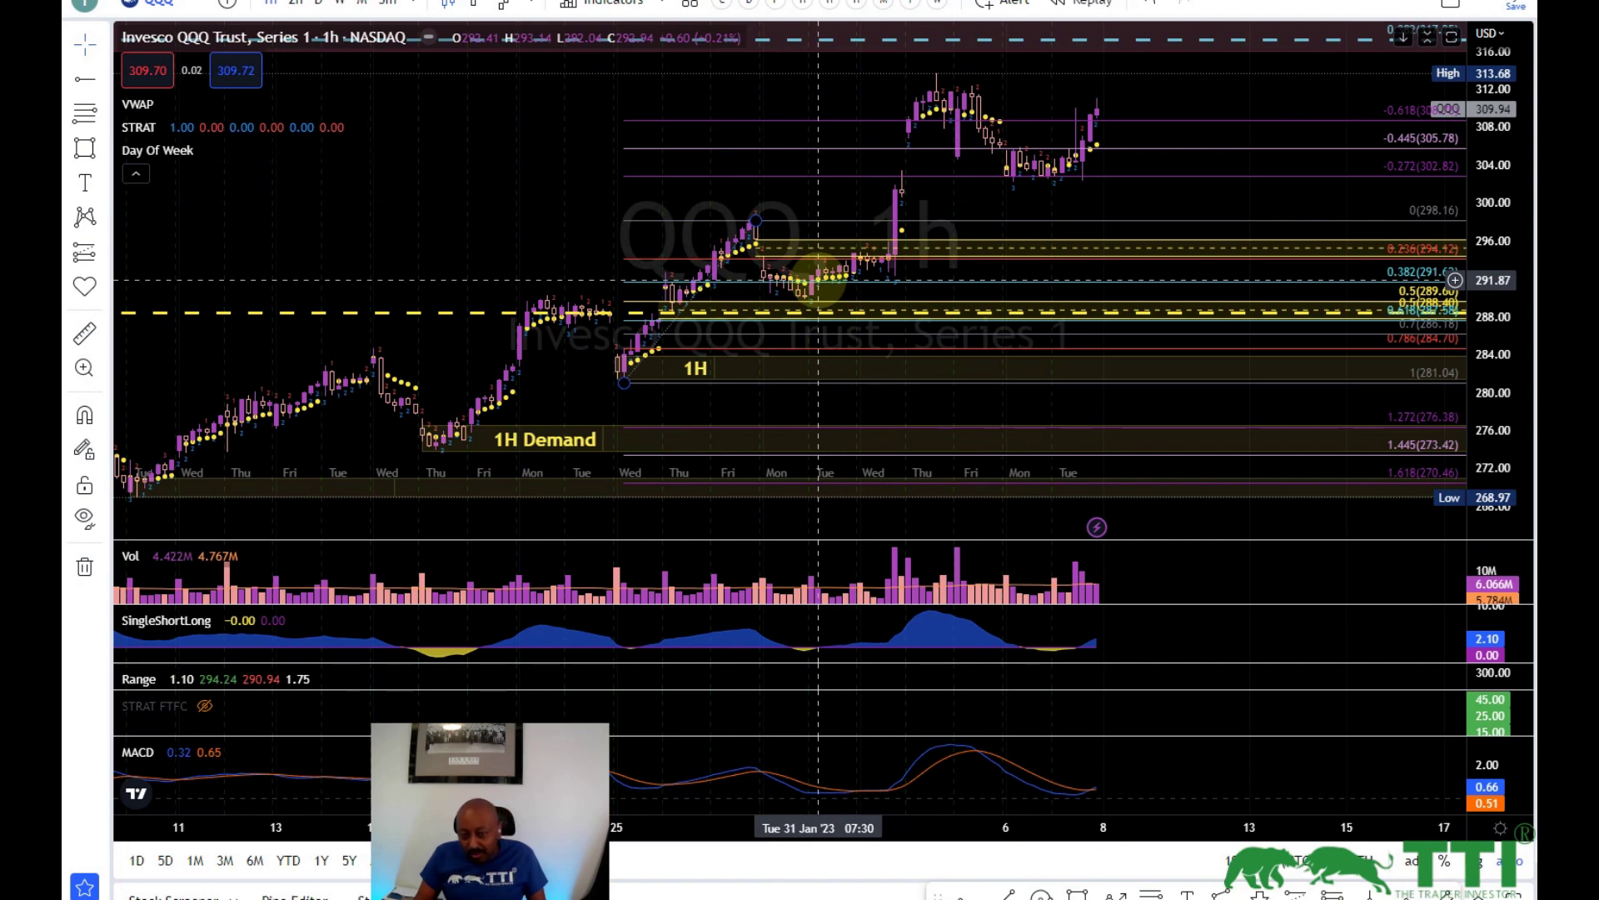
{"action": "scroll", "coordinate": [1069, 150], "scroll_direction": "down", "scroll_amount": 3}
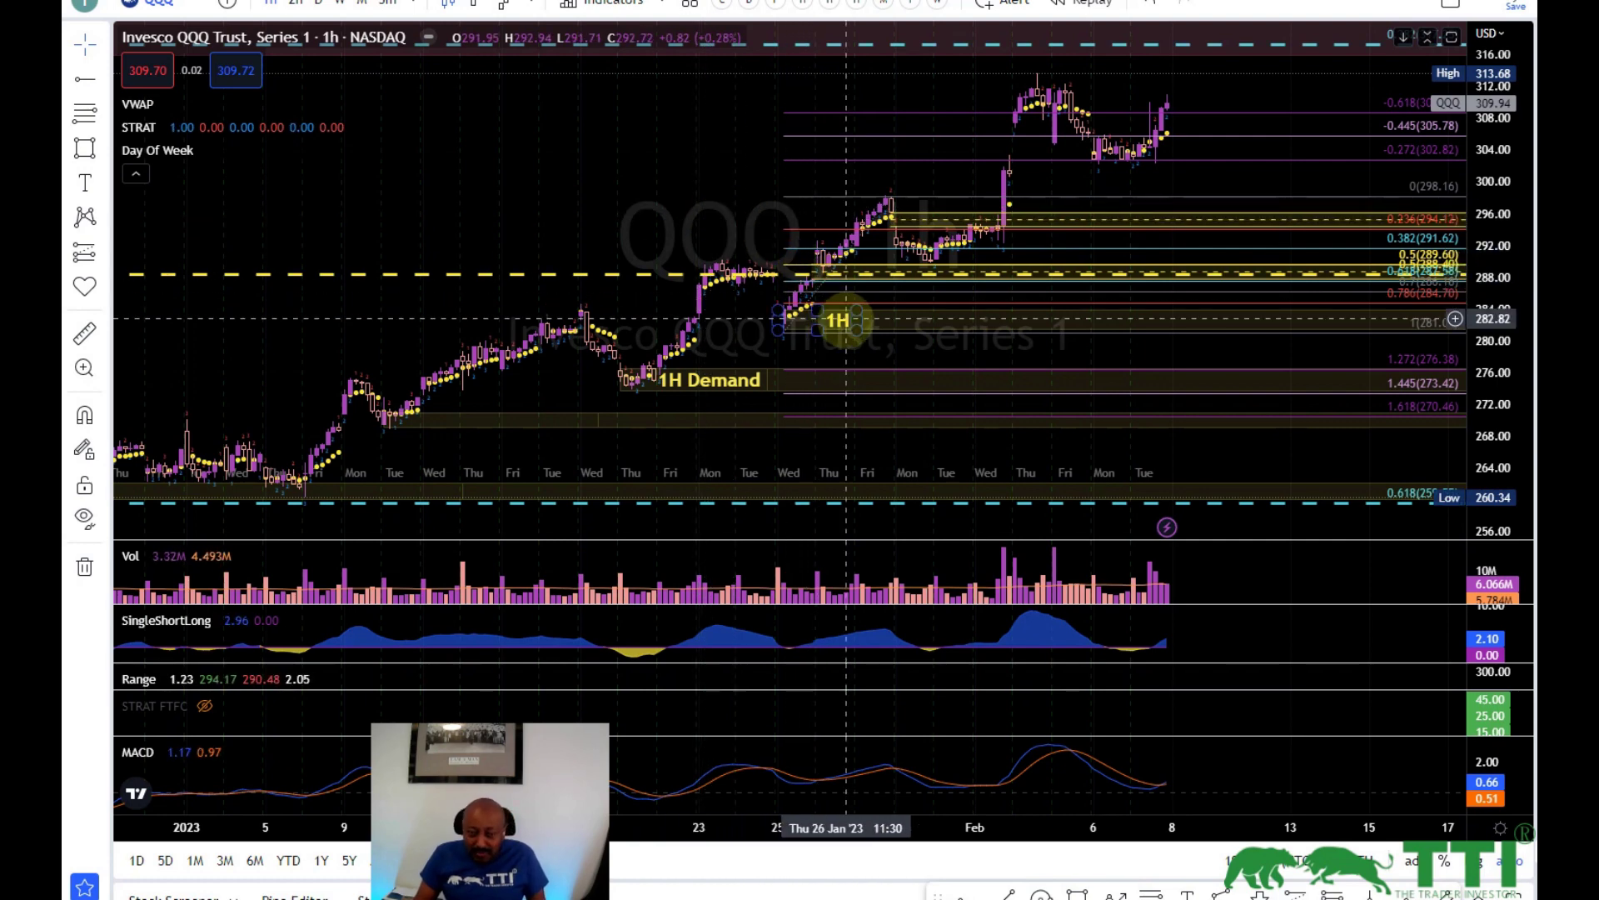
{"action": "scroll", "coordinate": [929, 356], "scroll_direction": "down", "scroll_amount": 2}
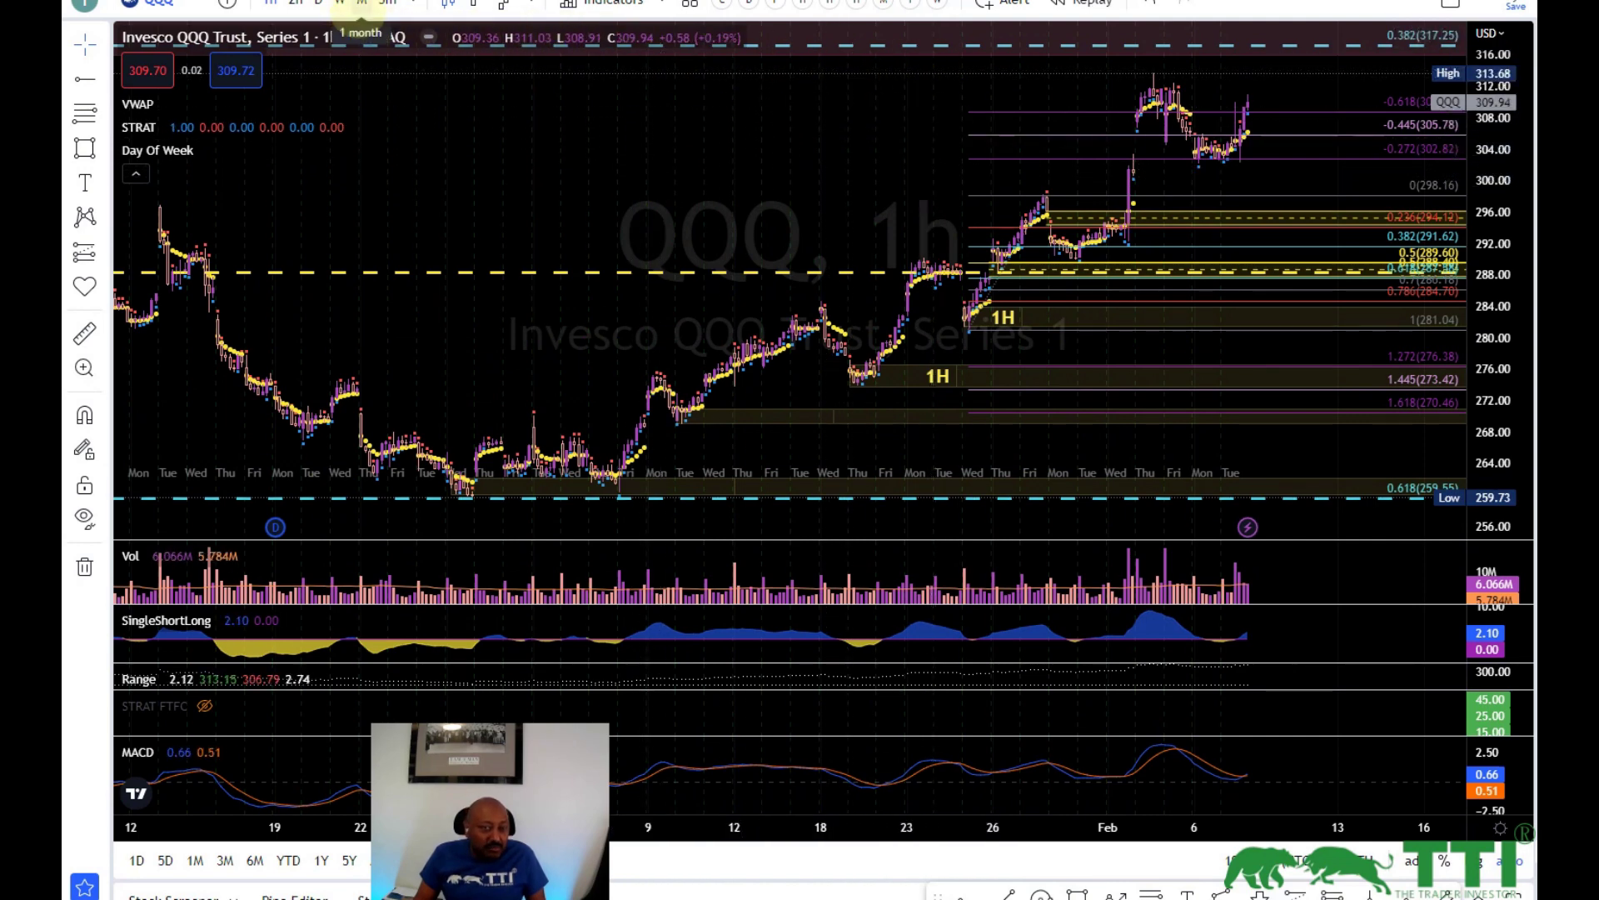
Step: Switch the chart to the weekly timeframe and enlarge the MACD pane
{"action": "left_click", "coordinate": [339, 6]}
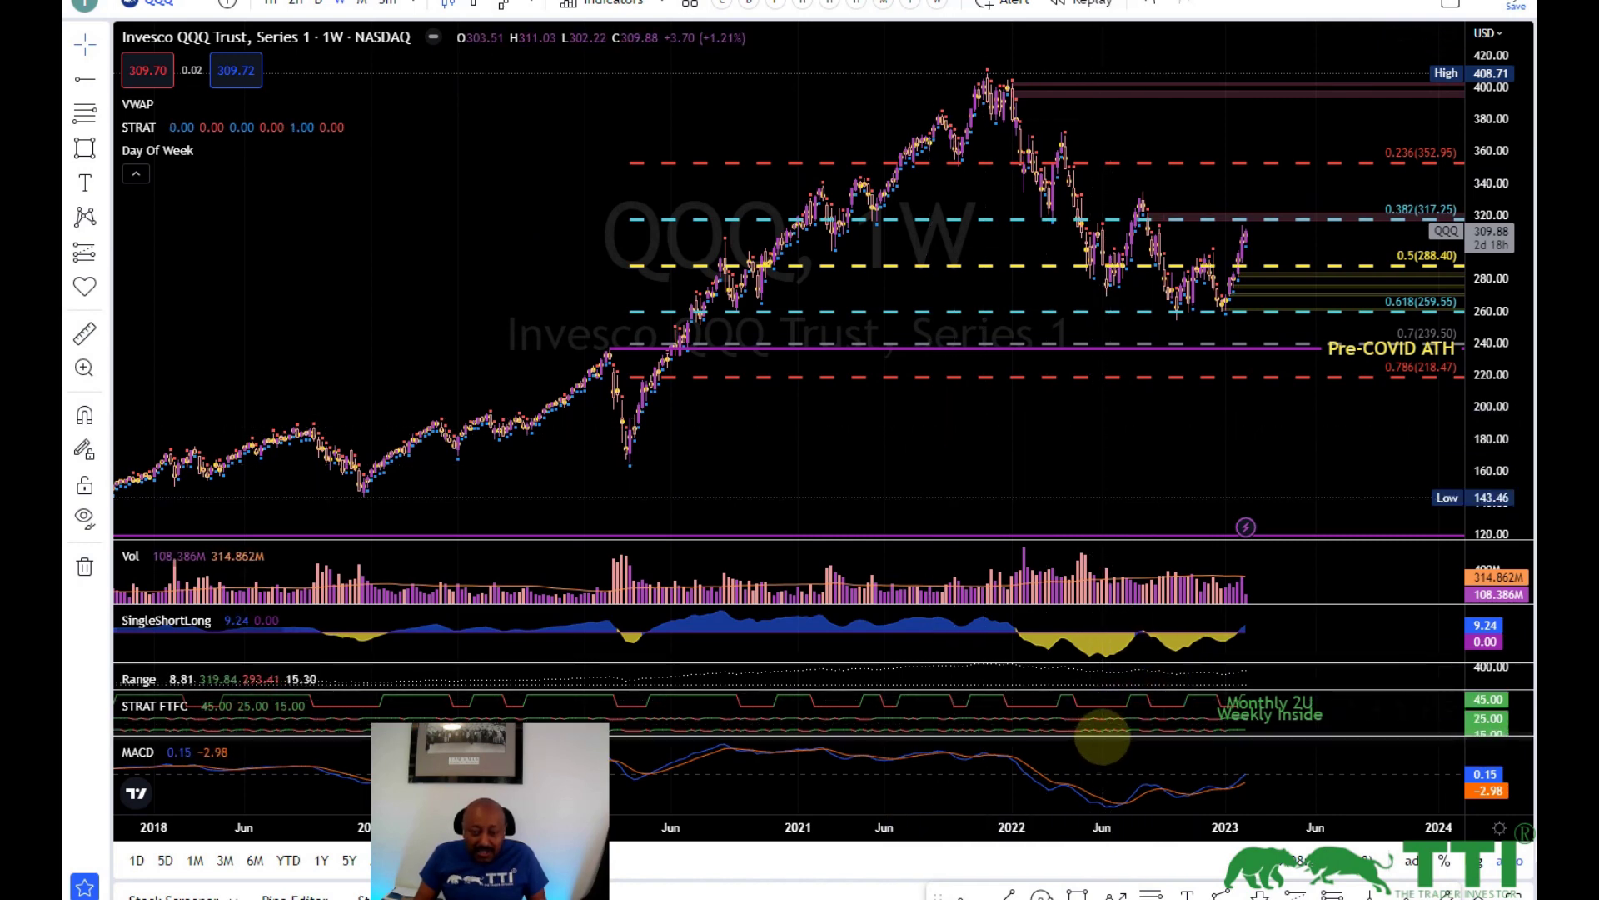
{"action": "left_click_drag", "start_coordinate": [1101, 737], "coordinate": [1100, 678]}
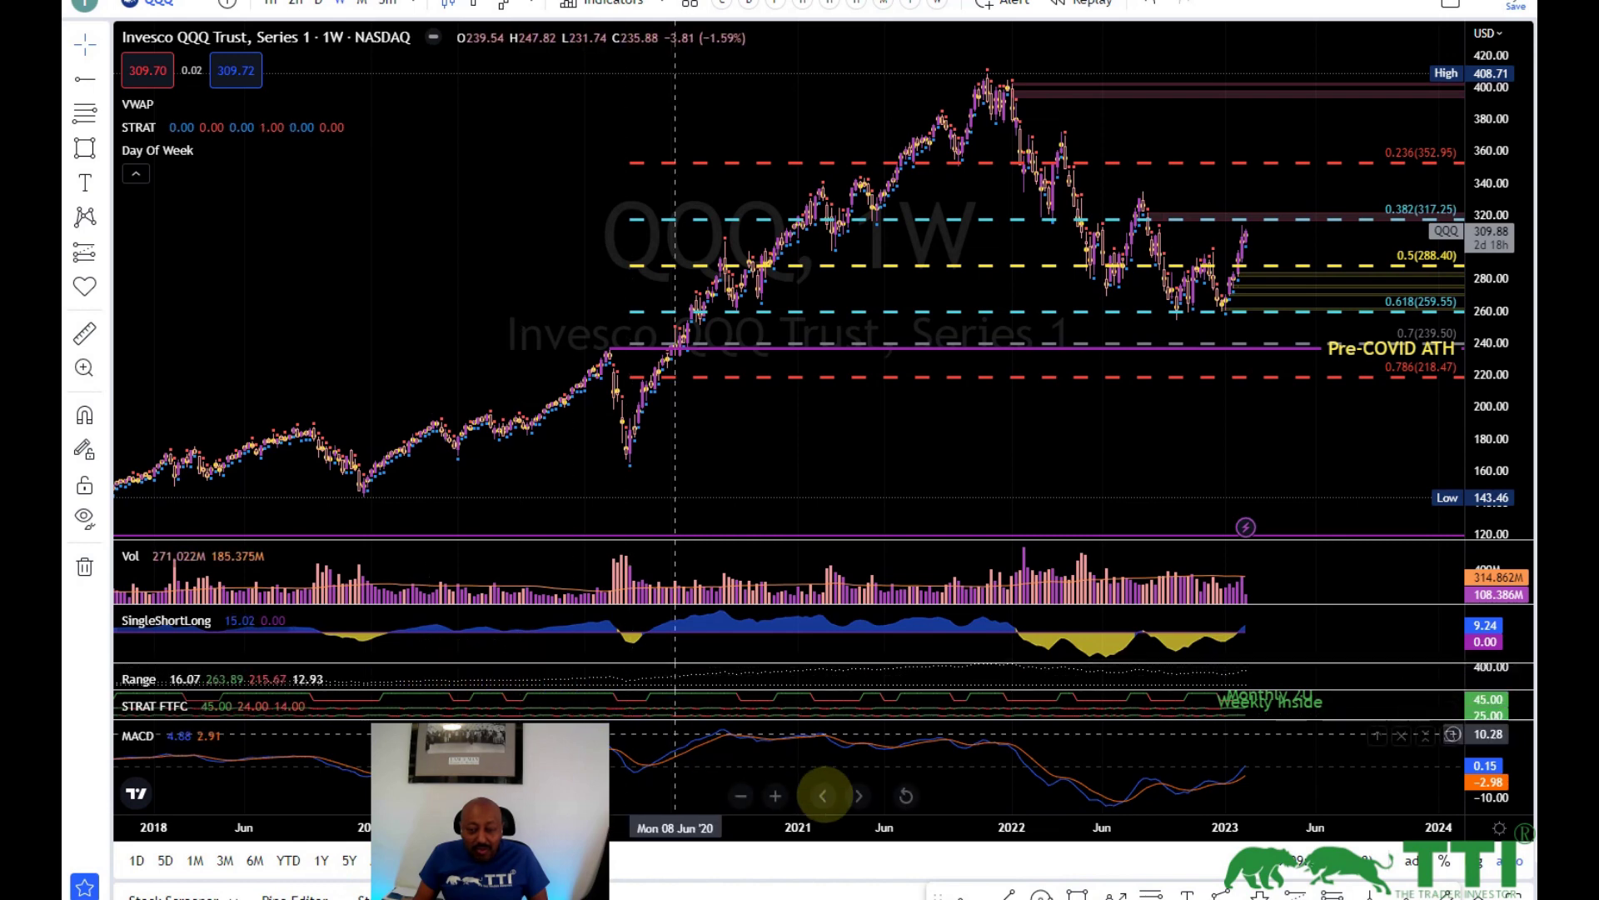
Step: Draw a rectangle zone from about 276.92 down to 254.67, spanning 31 Aug 2020 to 16 Feb 2021
{"action": "left_click", "coordinate": [1077, 894]}
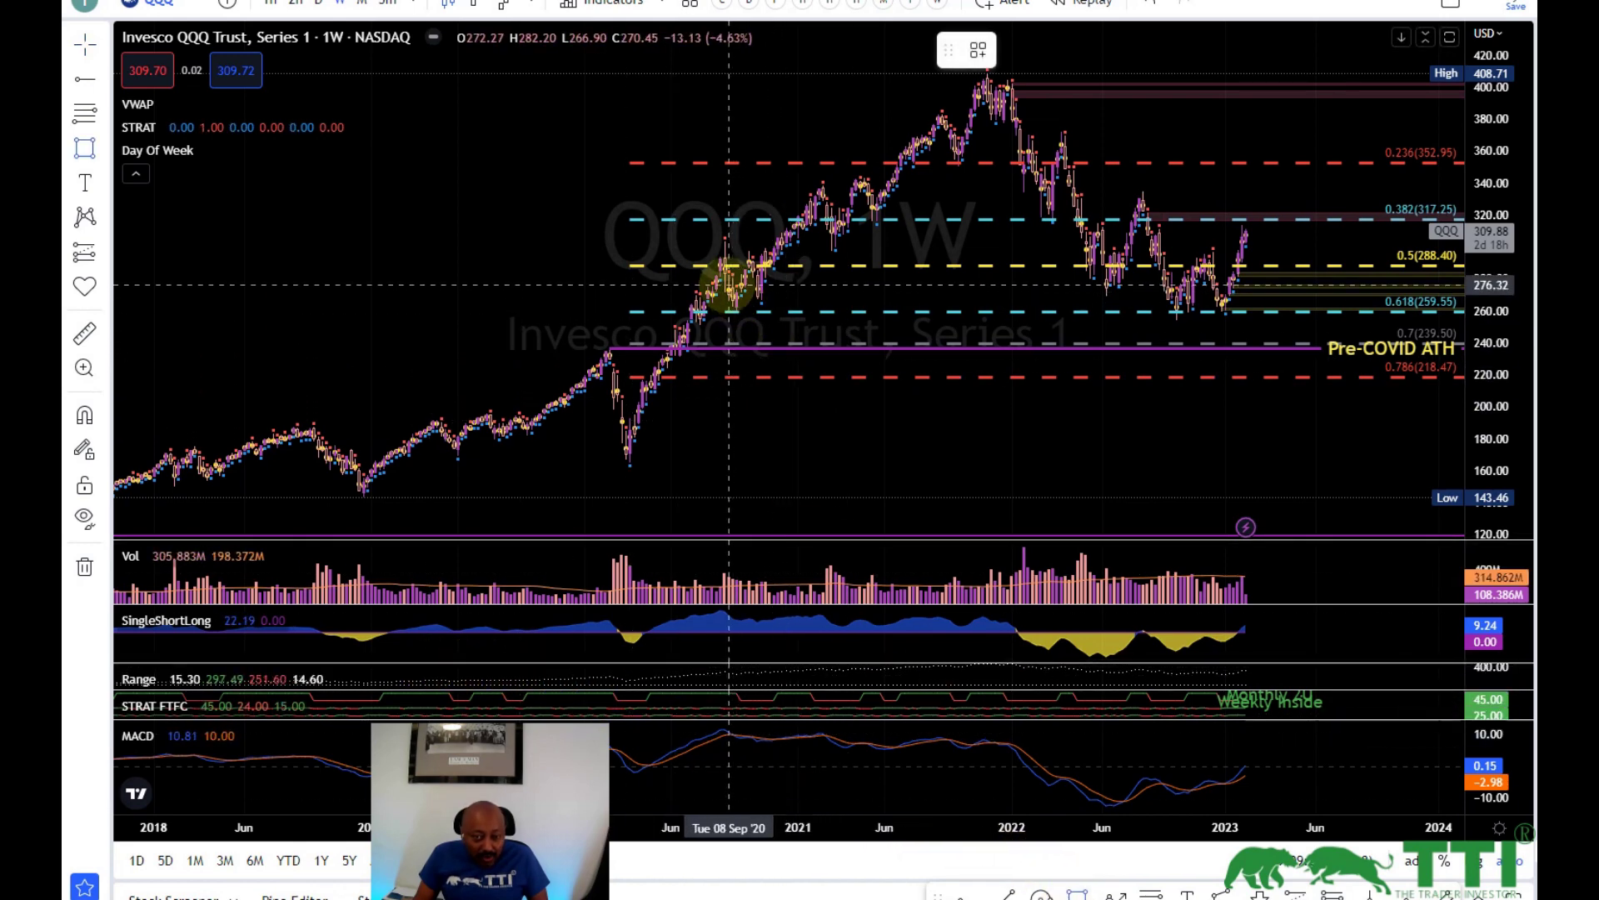
{"action": "left_click_drag", "start_coordinate": [725, 284], "coordinate": [823, 319]}
{"action": "left_click", "coordinate": [823, 319]}
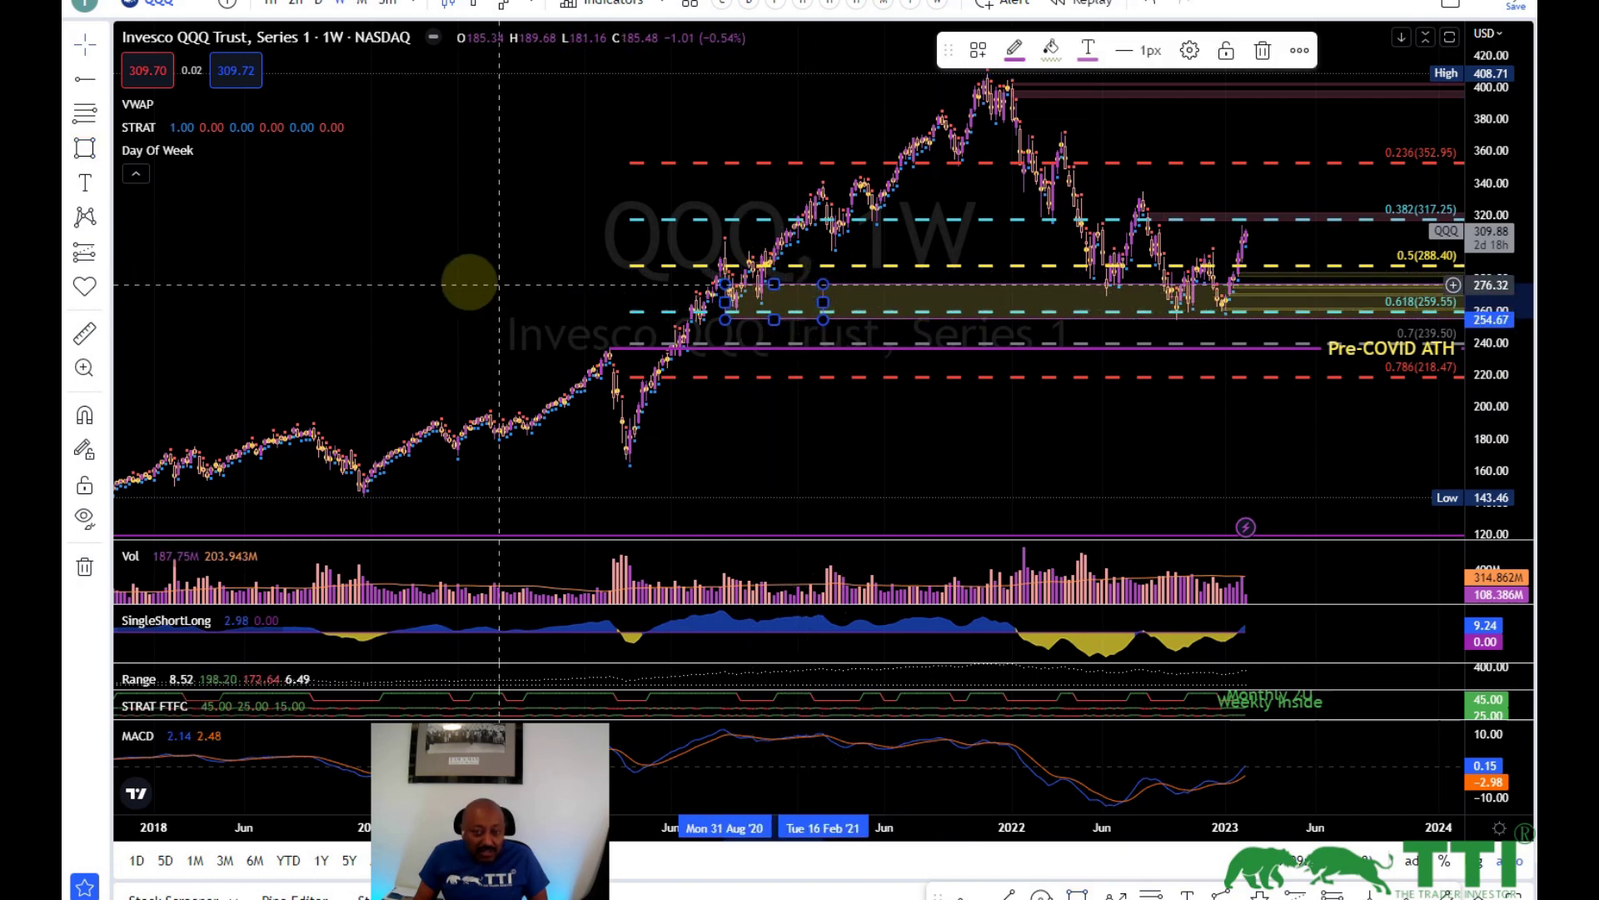
Step: Apply the Weekly Demand drawing template to the new rectangle zone
{"action": "left_click_drag", "start_coordinate": [464, 278], "coordinate": [1316, 238]}
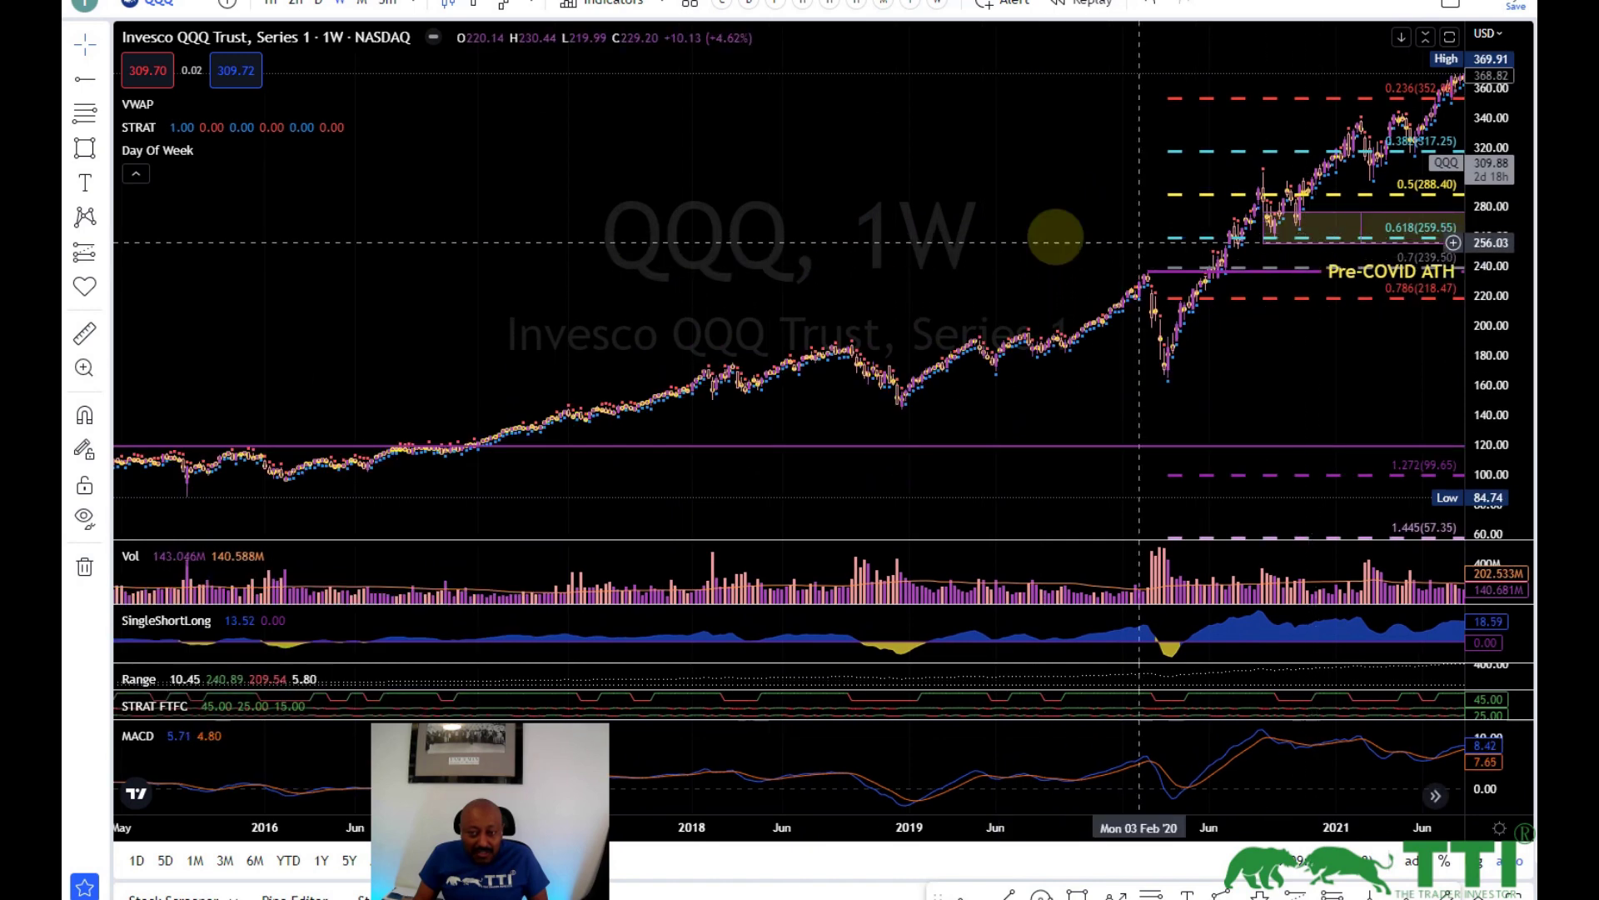
{"action": "left_click_drag", "start_coordinate": [1035, 225], "coordinate": [373, 300]}
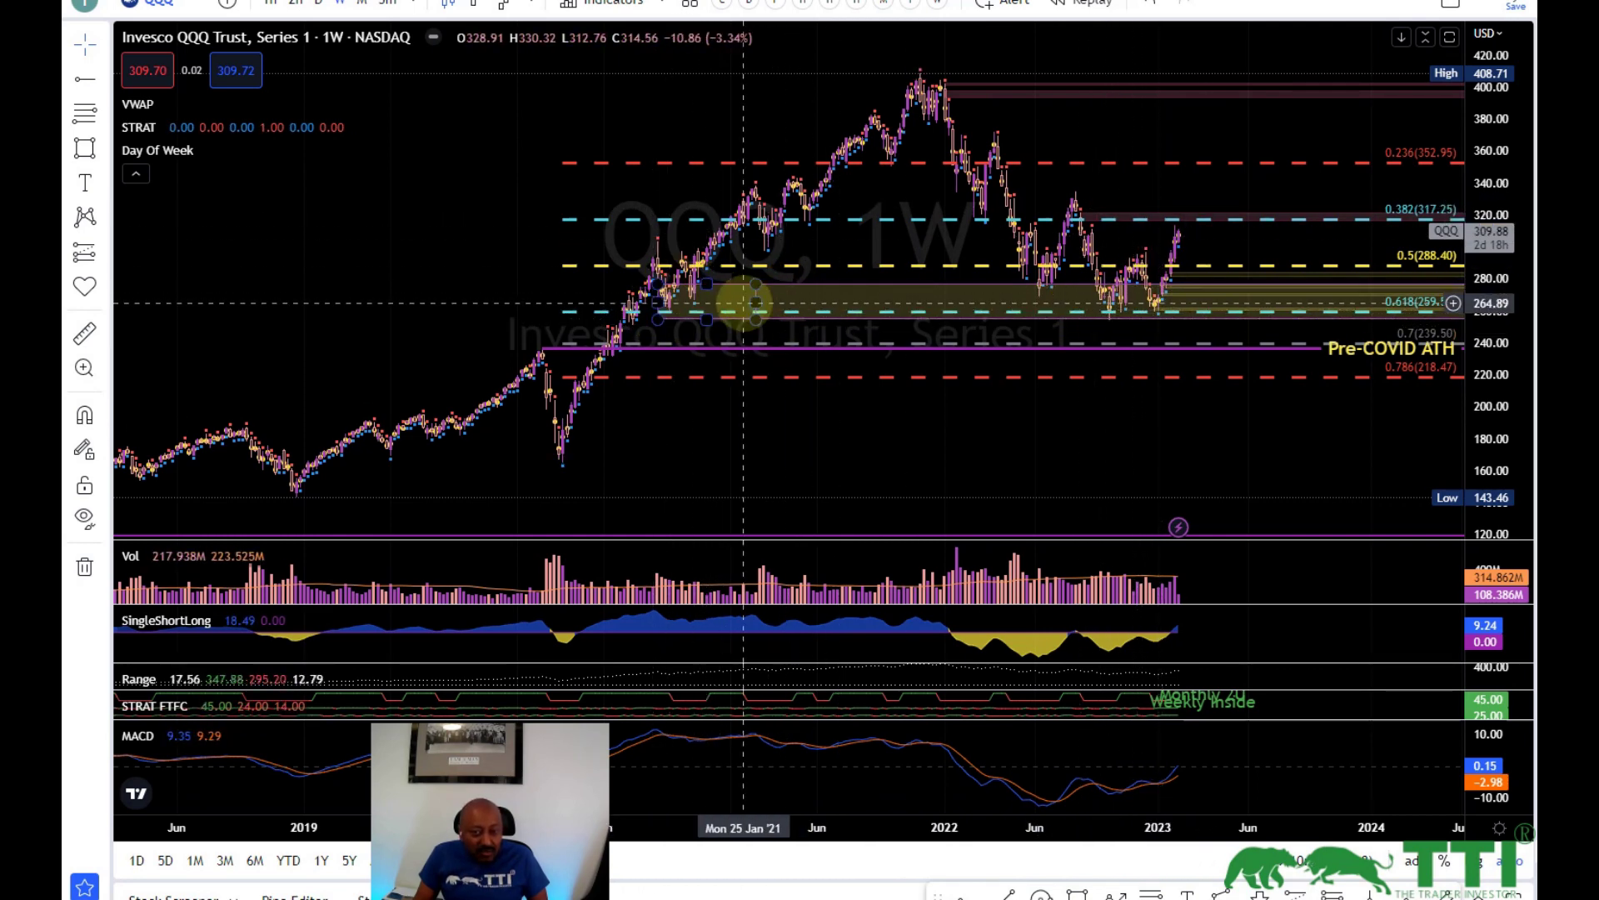
{"action": "left_click", "coordinate": [752, 300]}
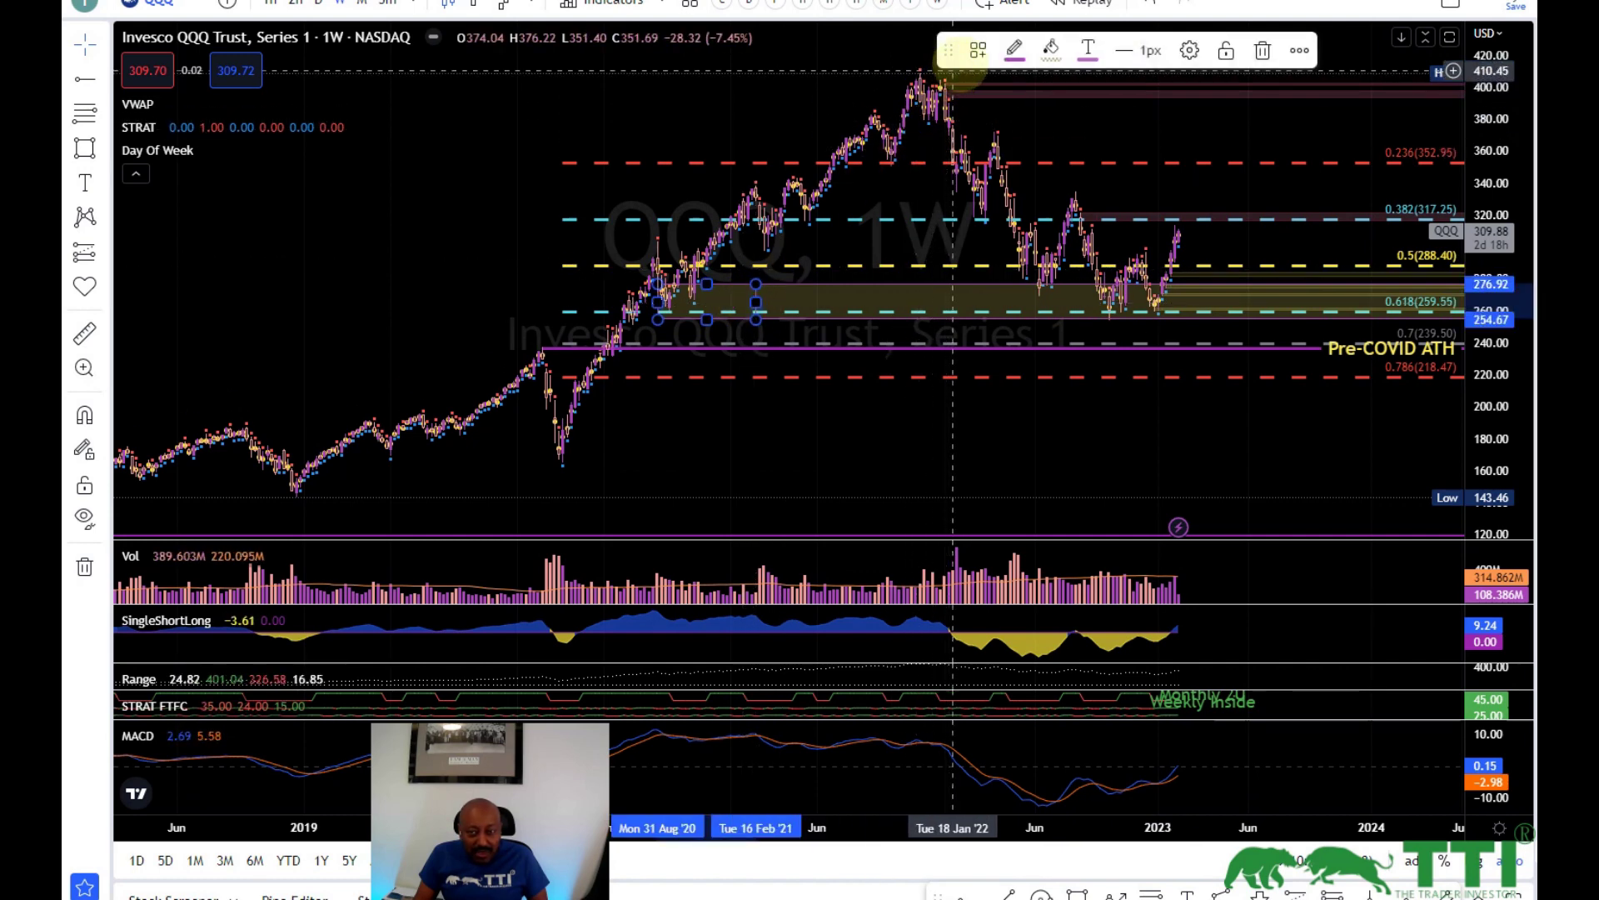
{"action": "left_click", "coordinate": [978, 50]}
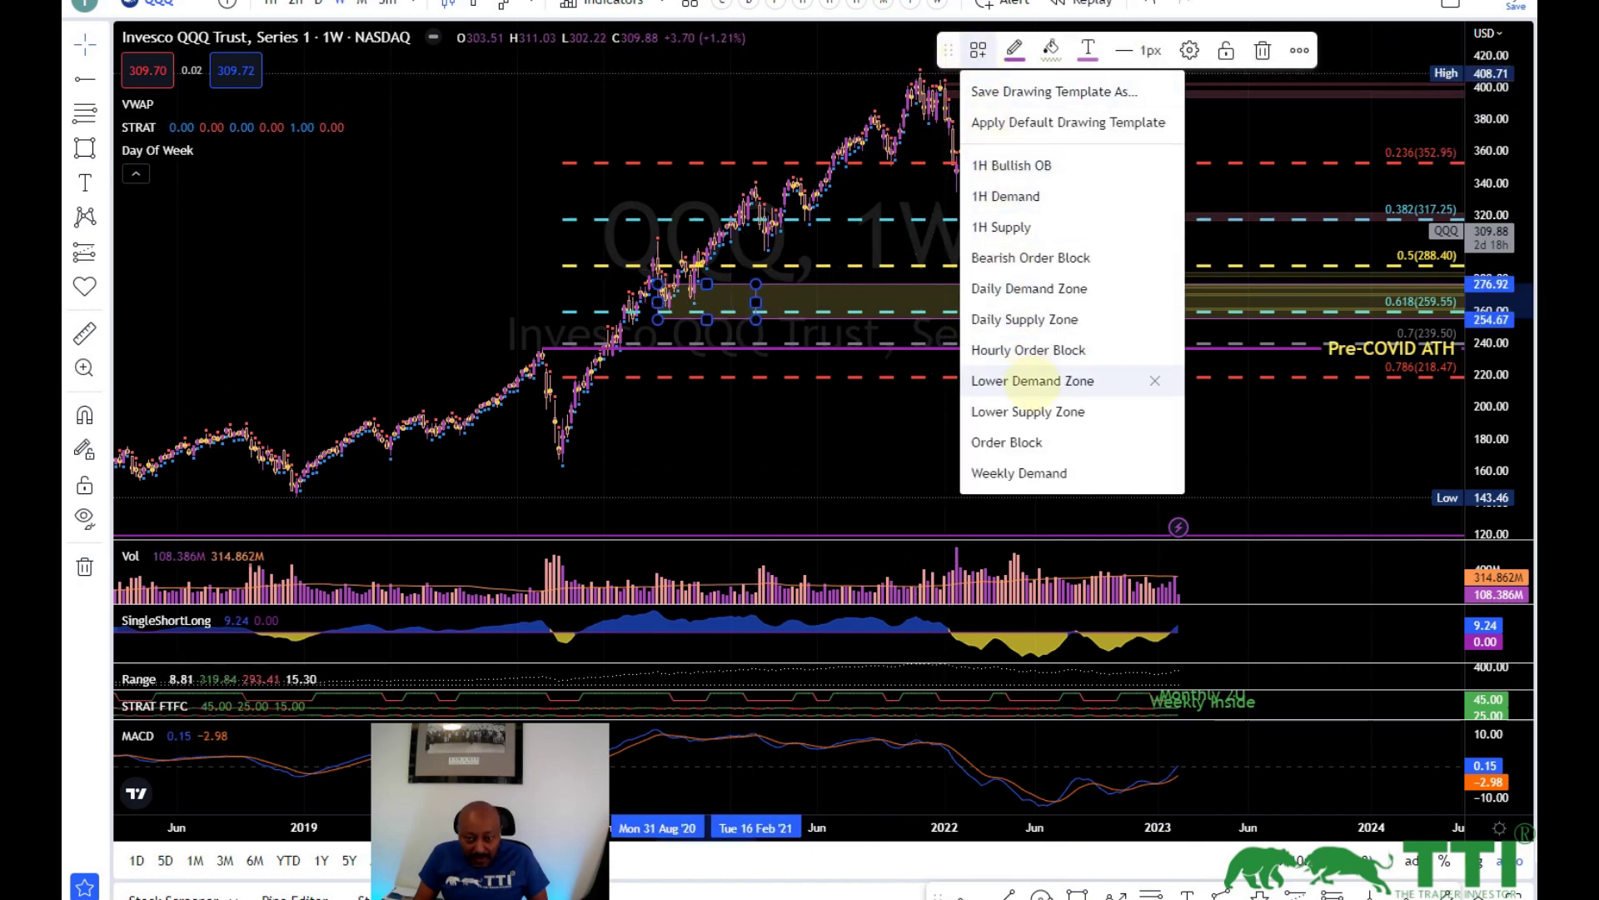
{"action": "left_click", "coordinate": [1019, 473]}
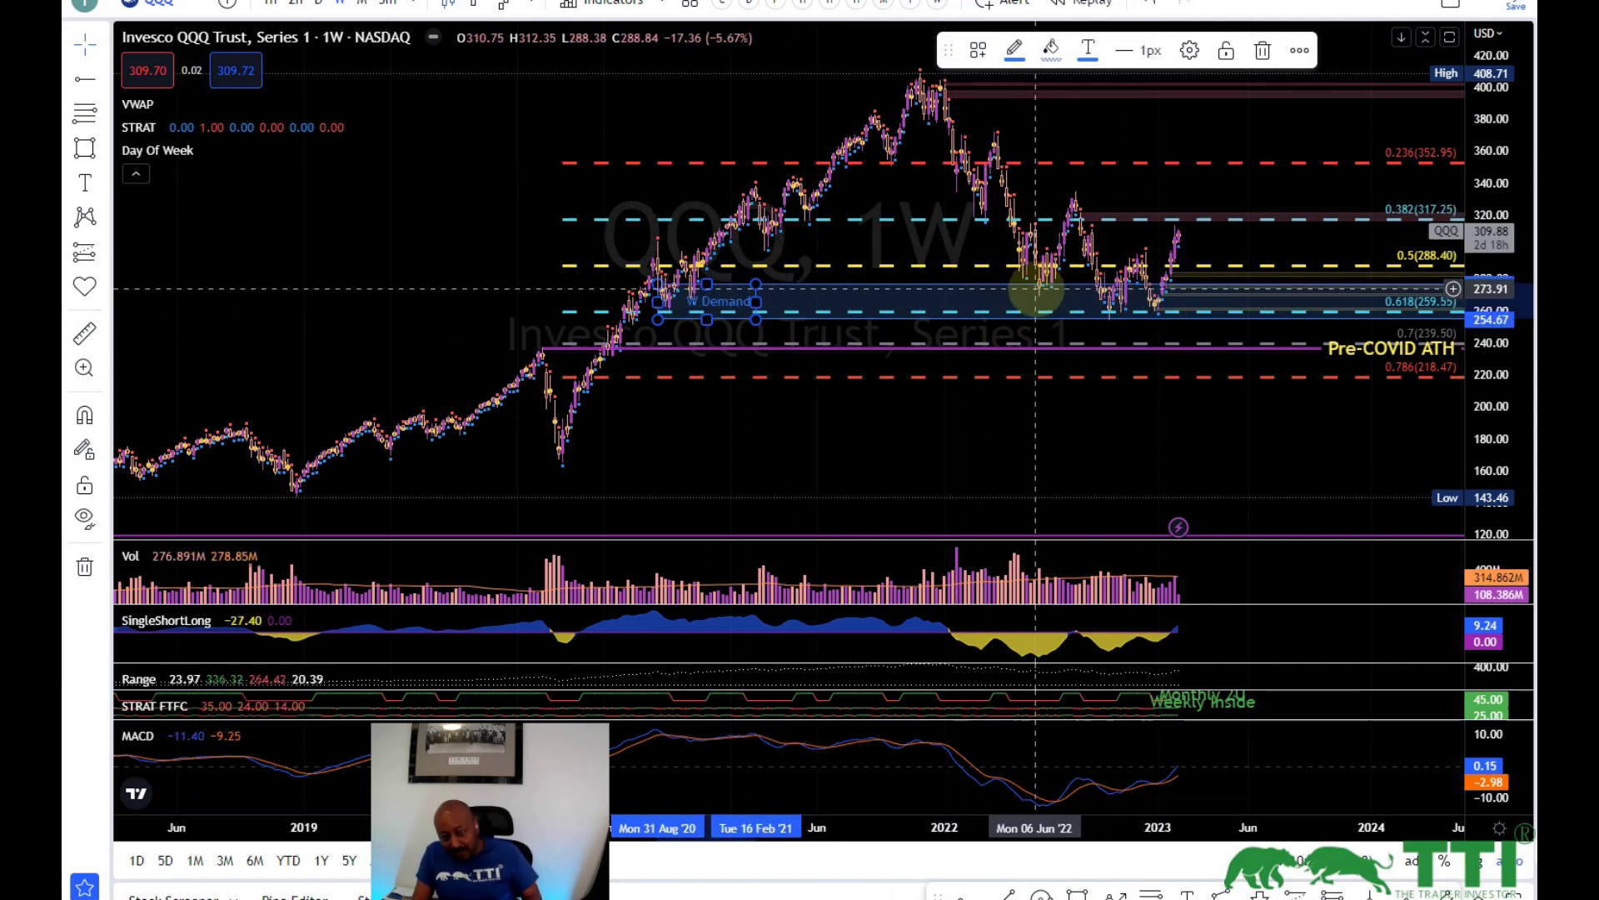
Step: Review price around the weekly demand zone, then open the MACD indicator's settings and review its input parameters
{"action": "scroll", "coordinate": [1137, 314], "scroll_direction": "up", "scroll_amount": 2}
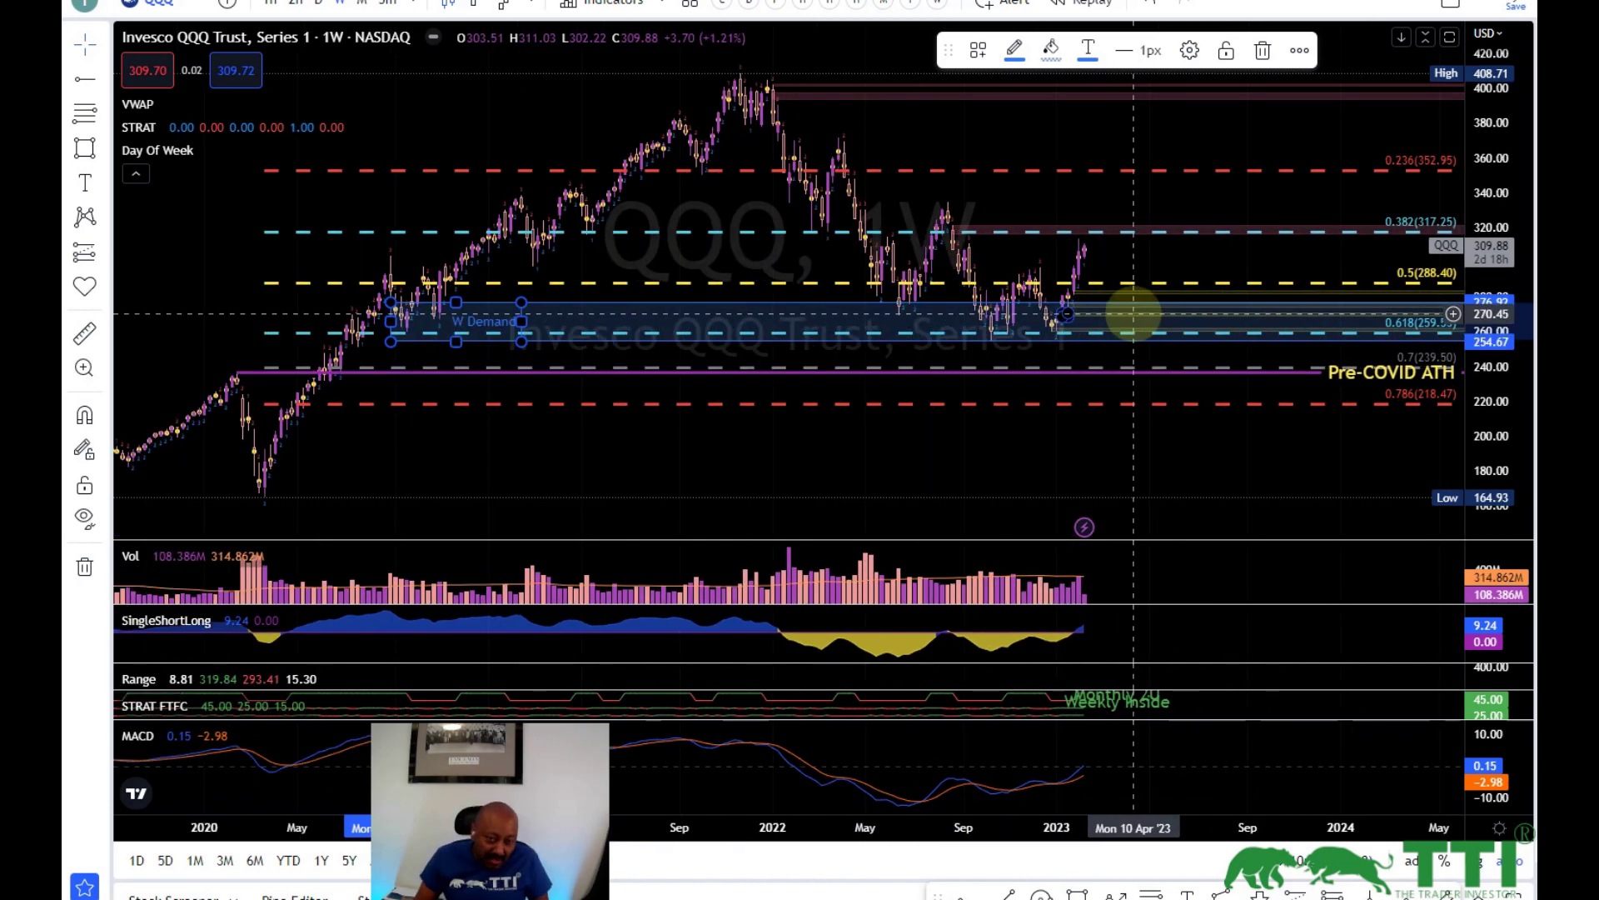
{"action": "scroll", "coordinate": [981, 341], "scroll_direction": "down", "scroll_amount": 2}
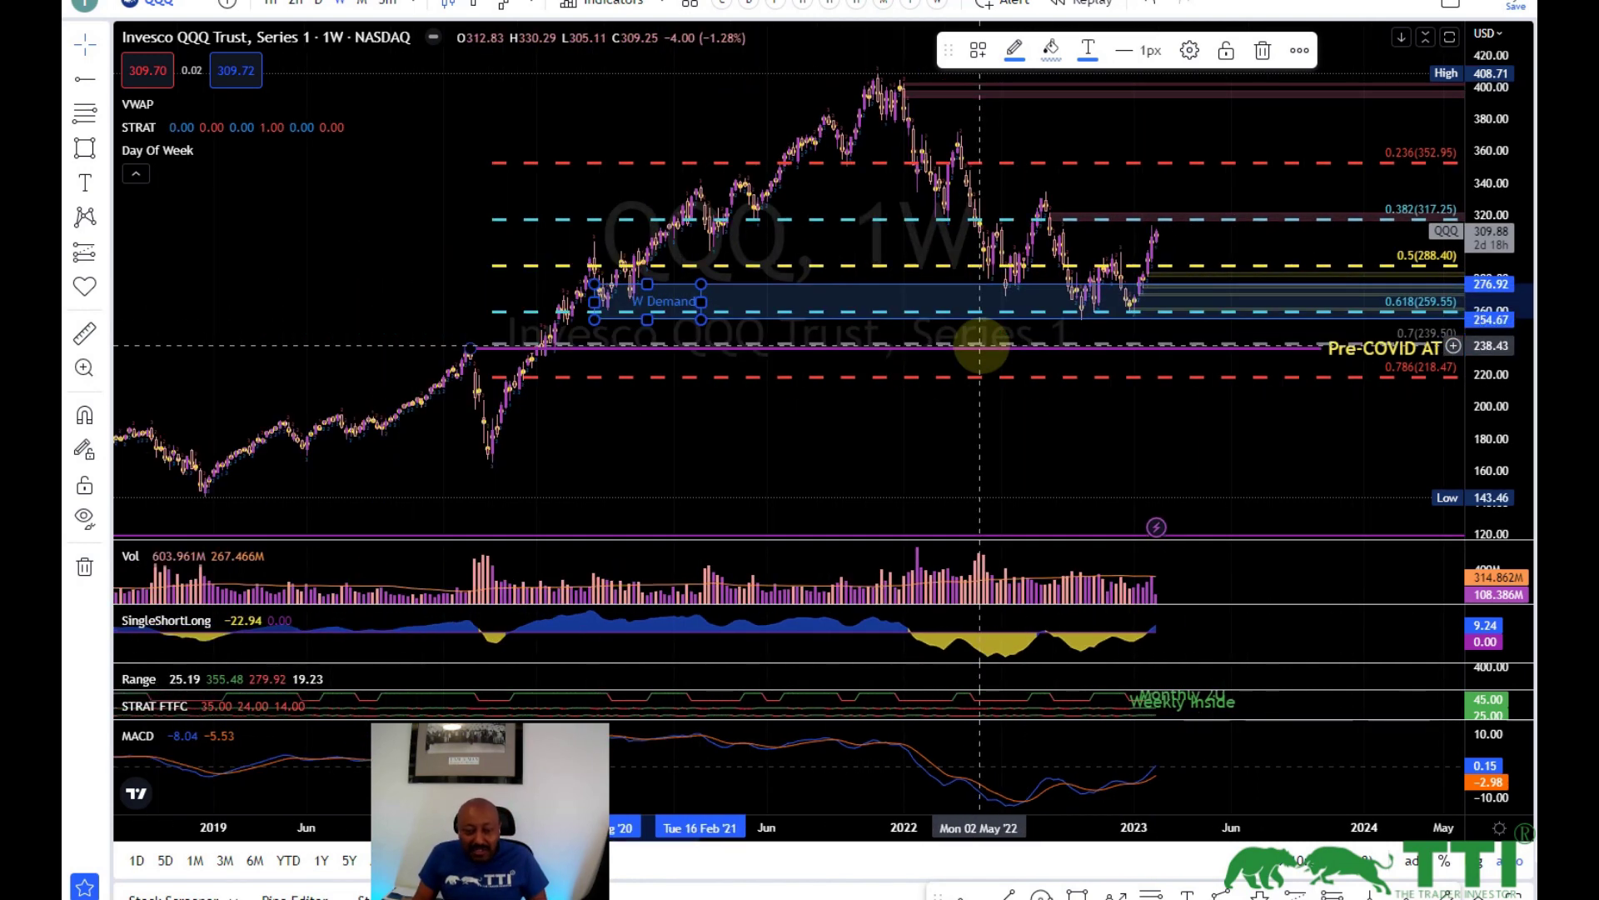
{"action": "scroll", "coordinate": [981, 342], "scroll_direction": "down", "scroll_amount": 1}
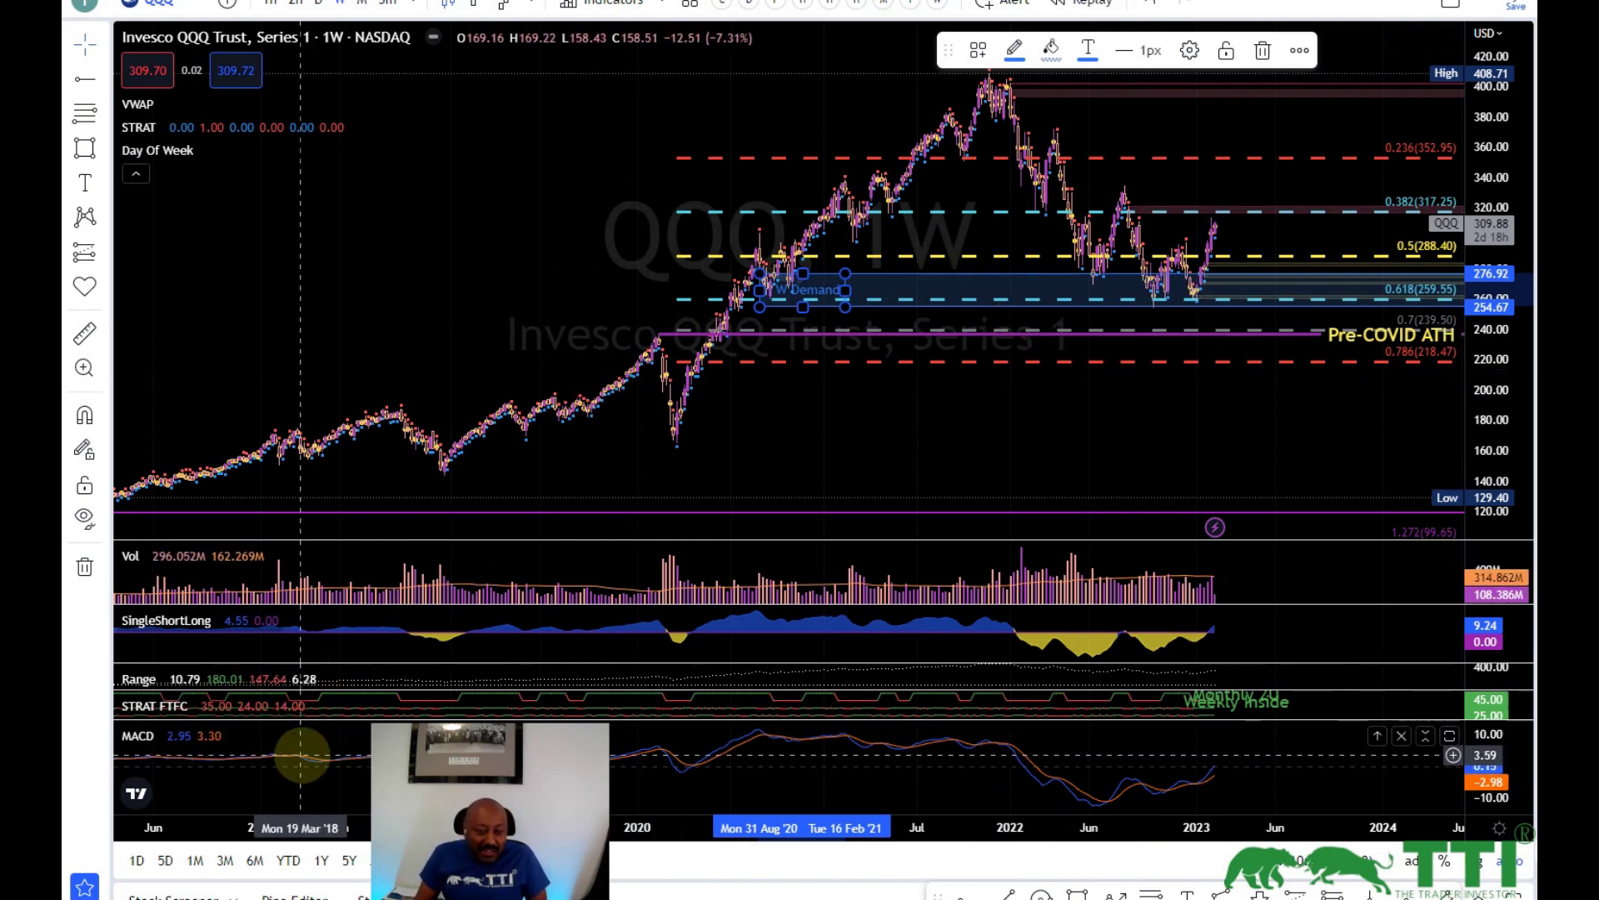
{"action": "left_click", "coordinate": [301, 755]}
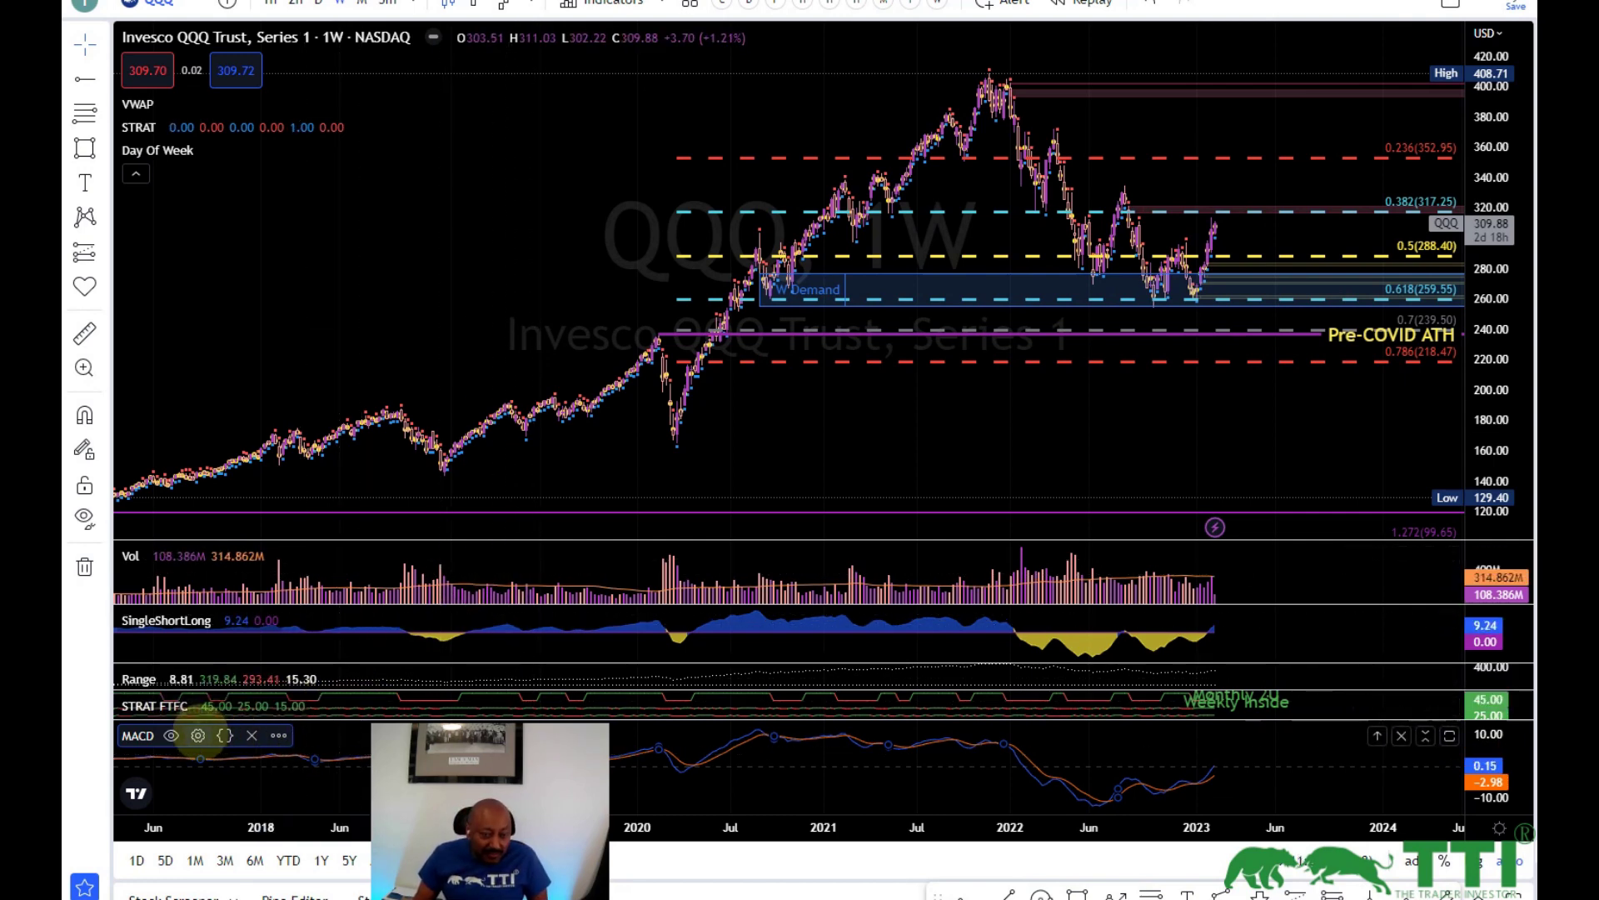
{"action": "left_click", "coordinate": [198, 735]}
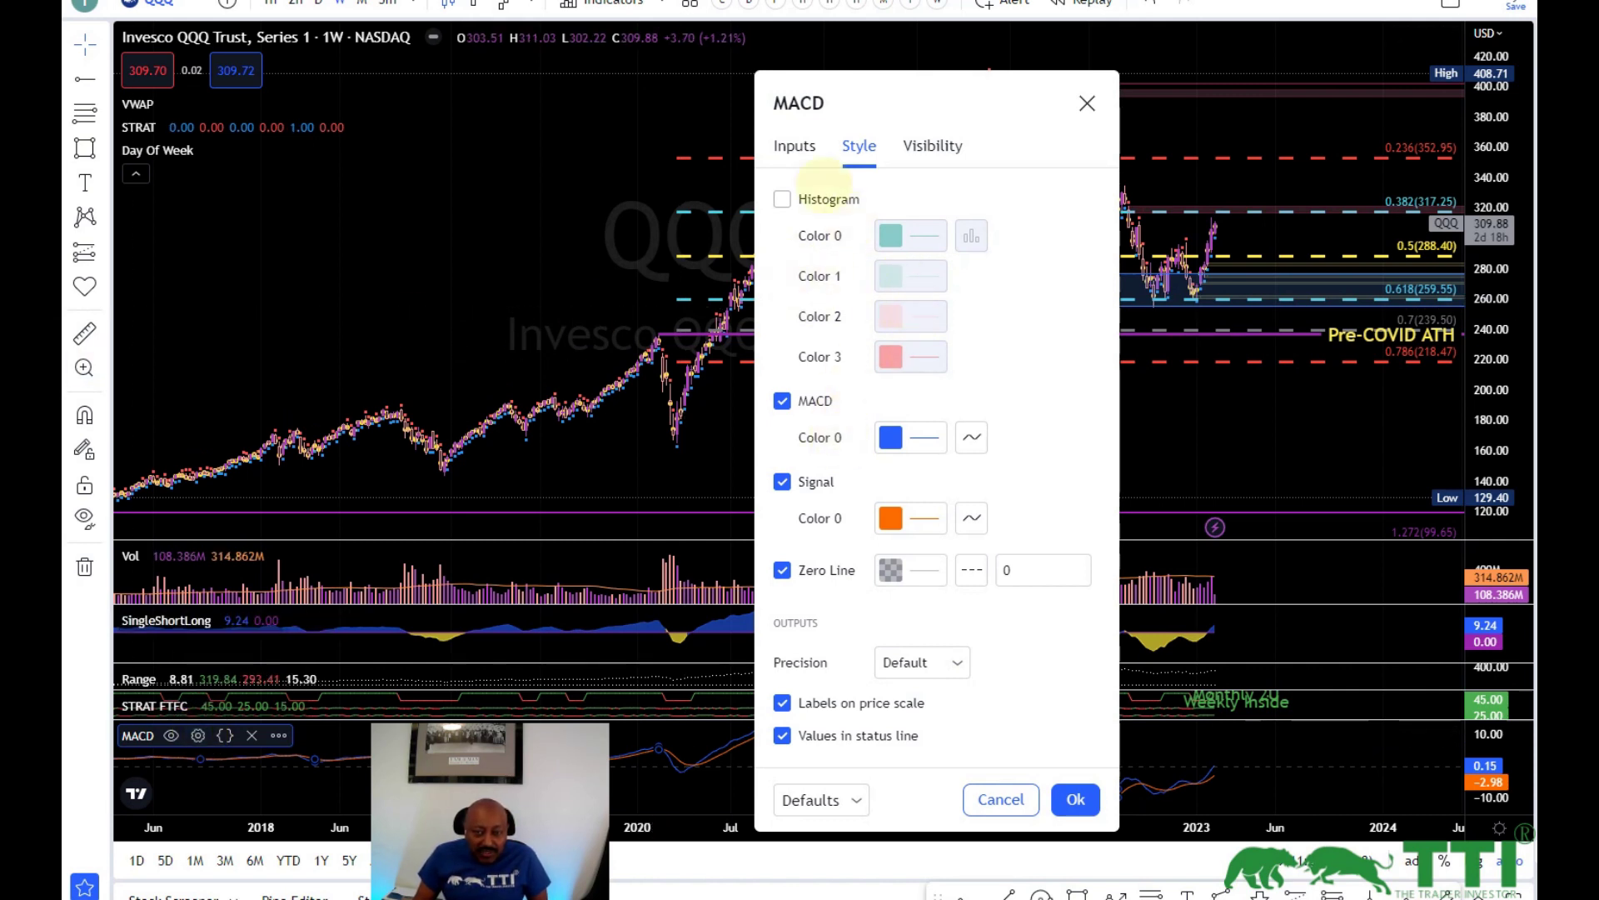
{"action": "left_click", "coordinate": [793, 147]}
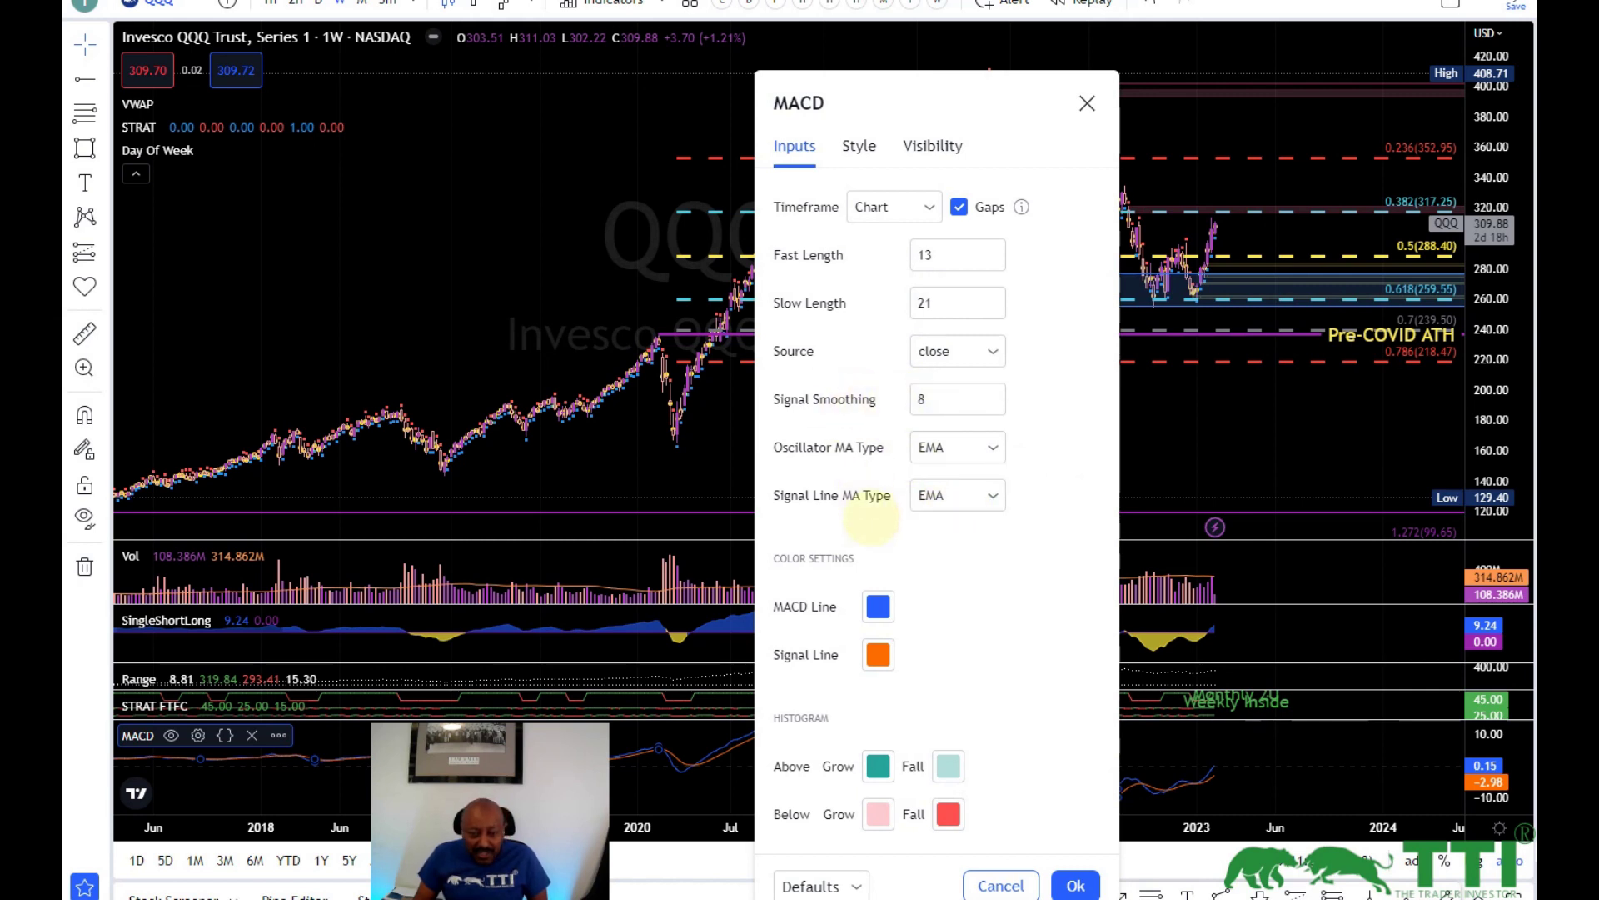
Step: Show the MACD histogram briefly, hide it again and accept the indicator settings
{"action": "left_click", "coordinate": [859, 148]}
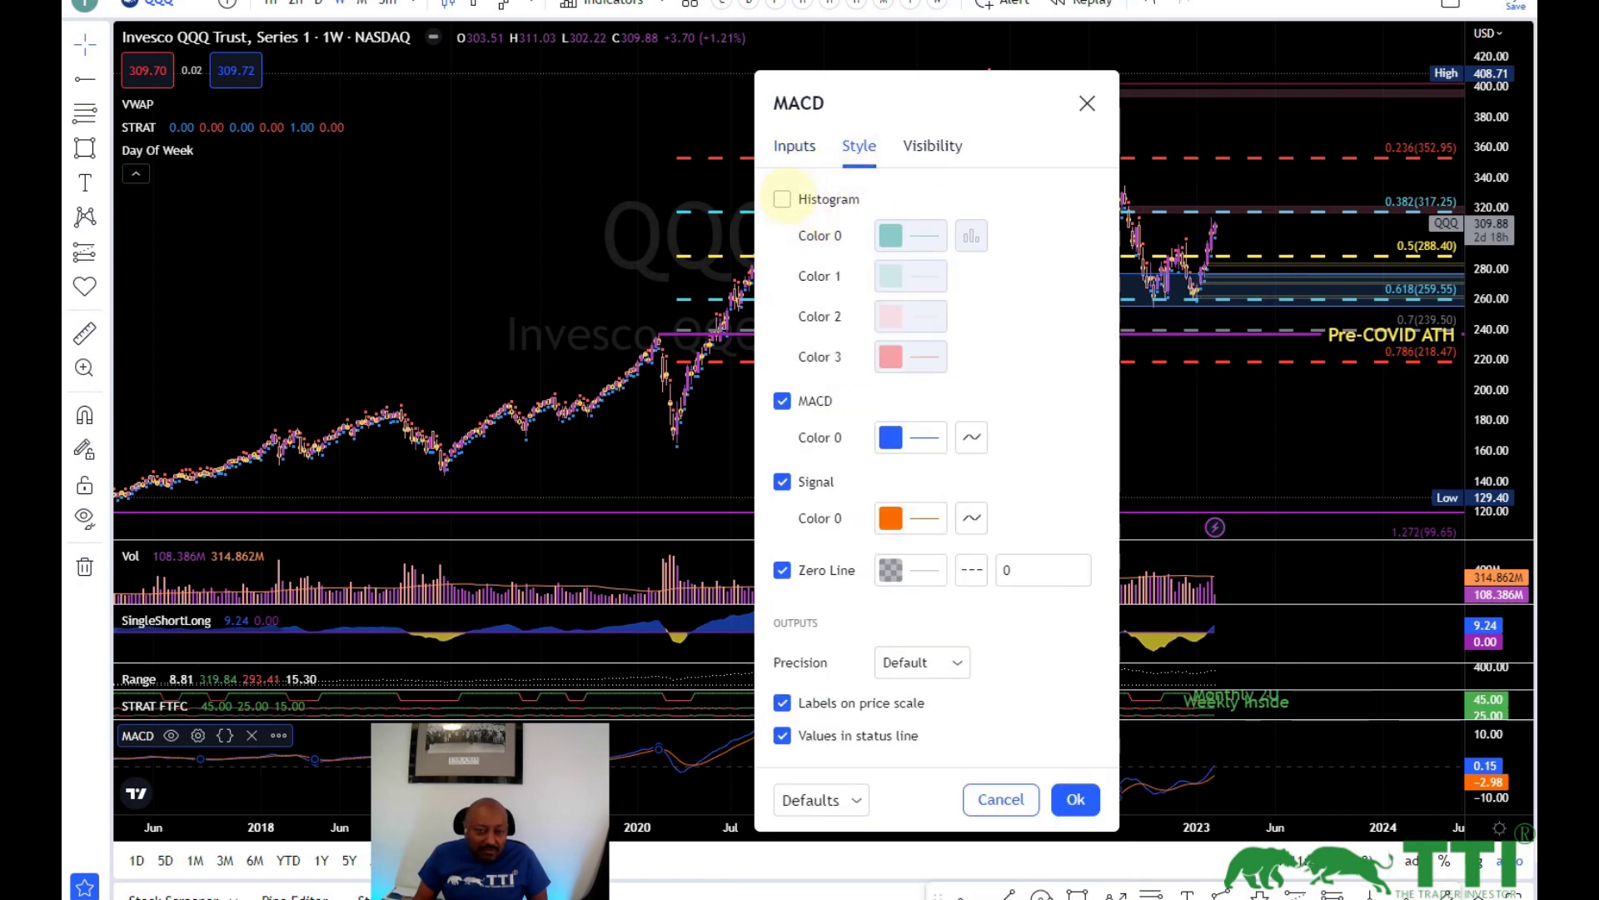
{"action": "left_click", "coordinate": [781, 198]}
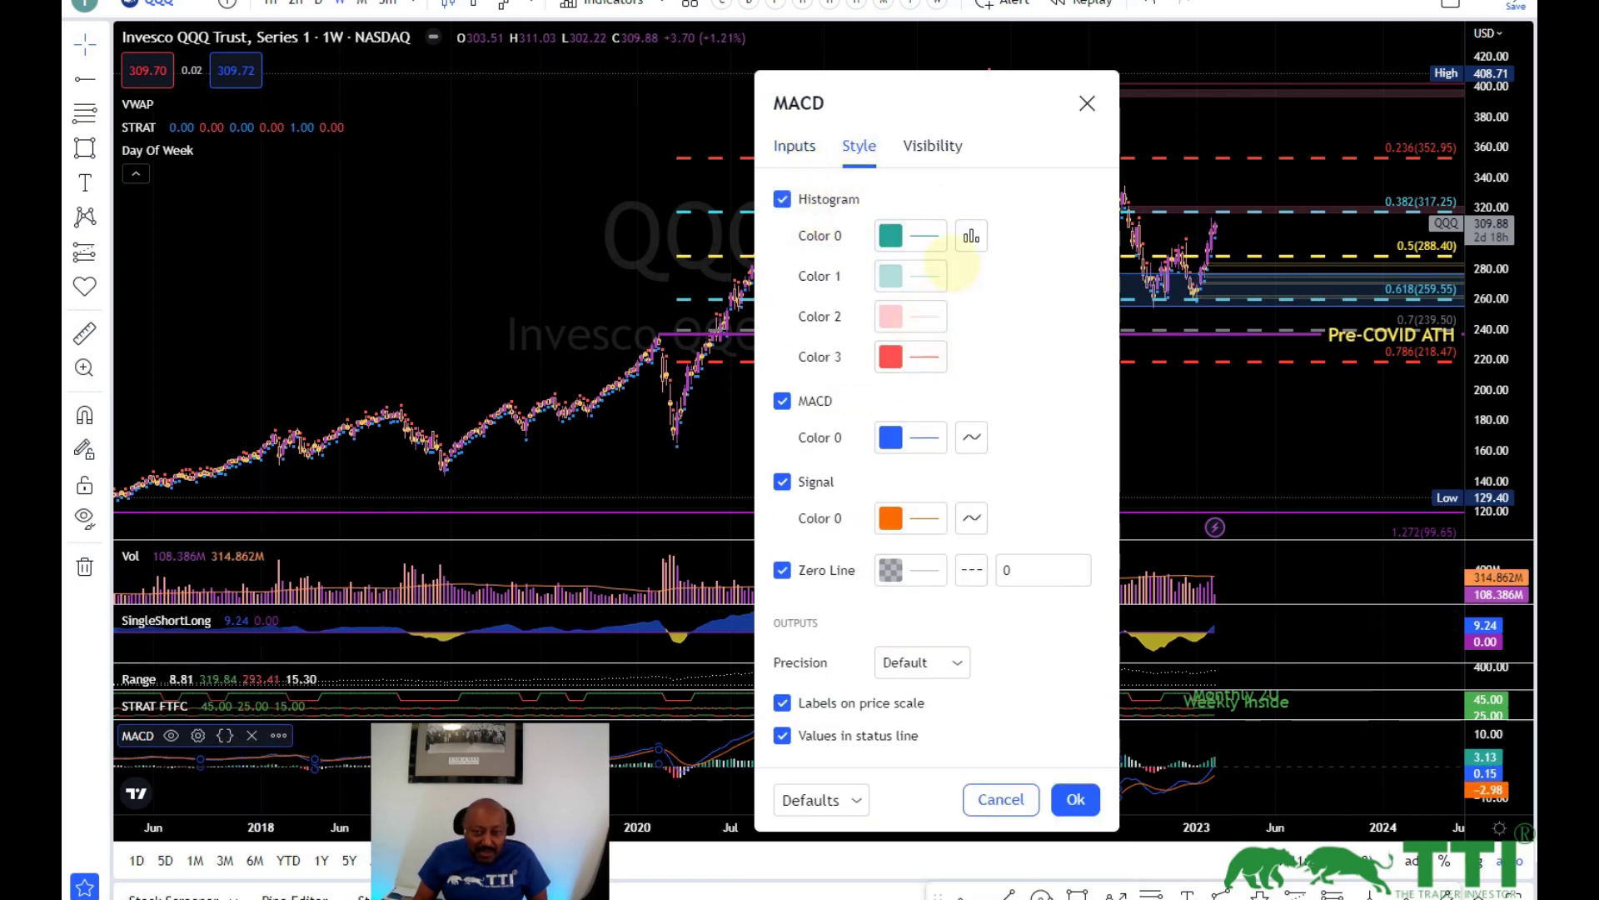
{"action": "left_click", "coordinate": [781, 198]}
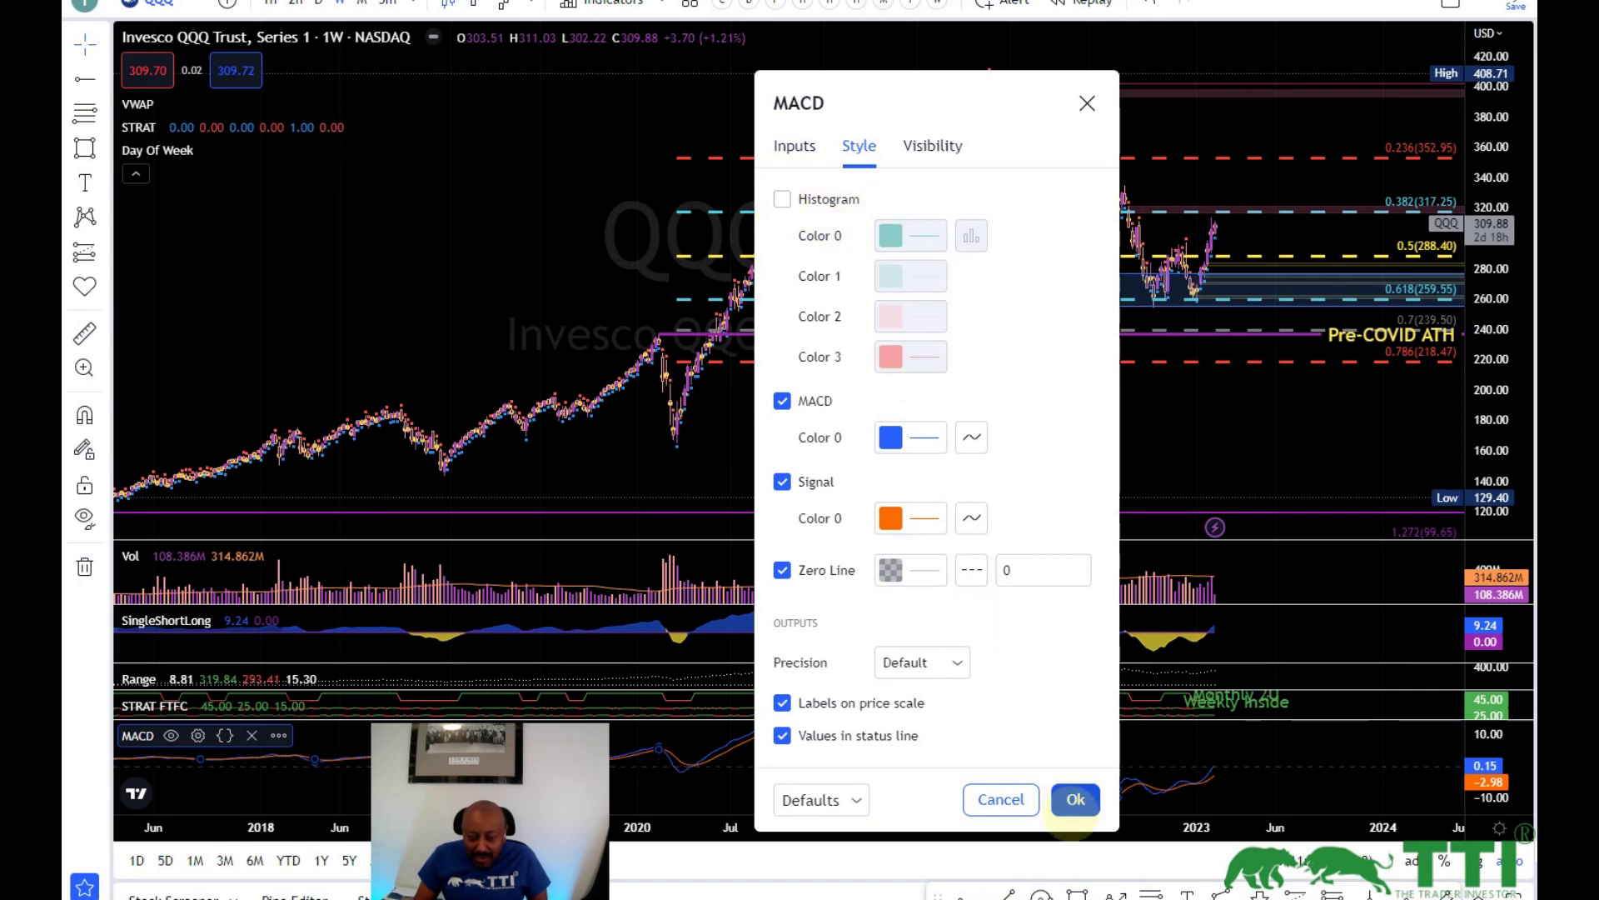
{"action": "left_click", "coordinate": [1075, 798]}
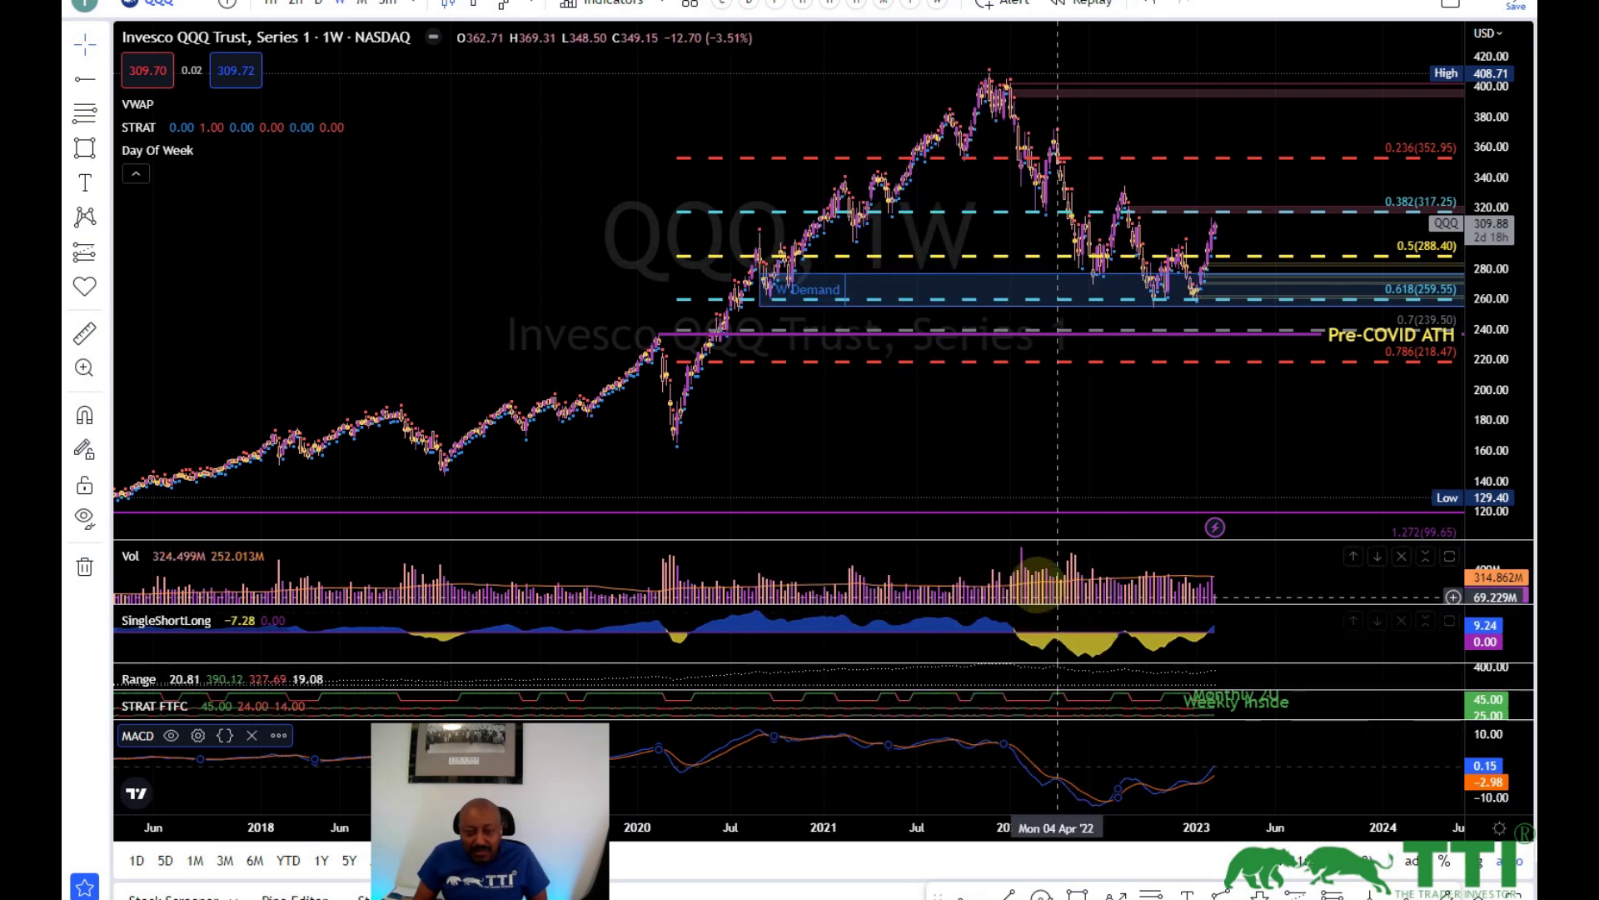
Step: Draw a trend line along the rising MACD lows from about June to November 2022
{"action": "scroll", "coordinate": [992, 375], "scroll_direction": "down", "scroll_amount": 2}
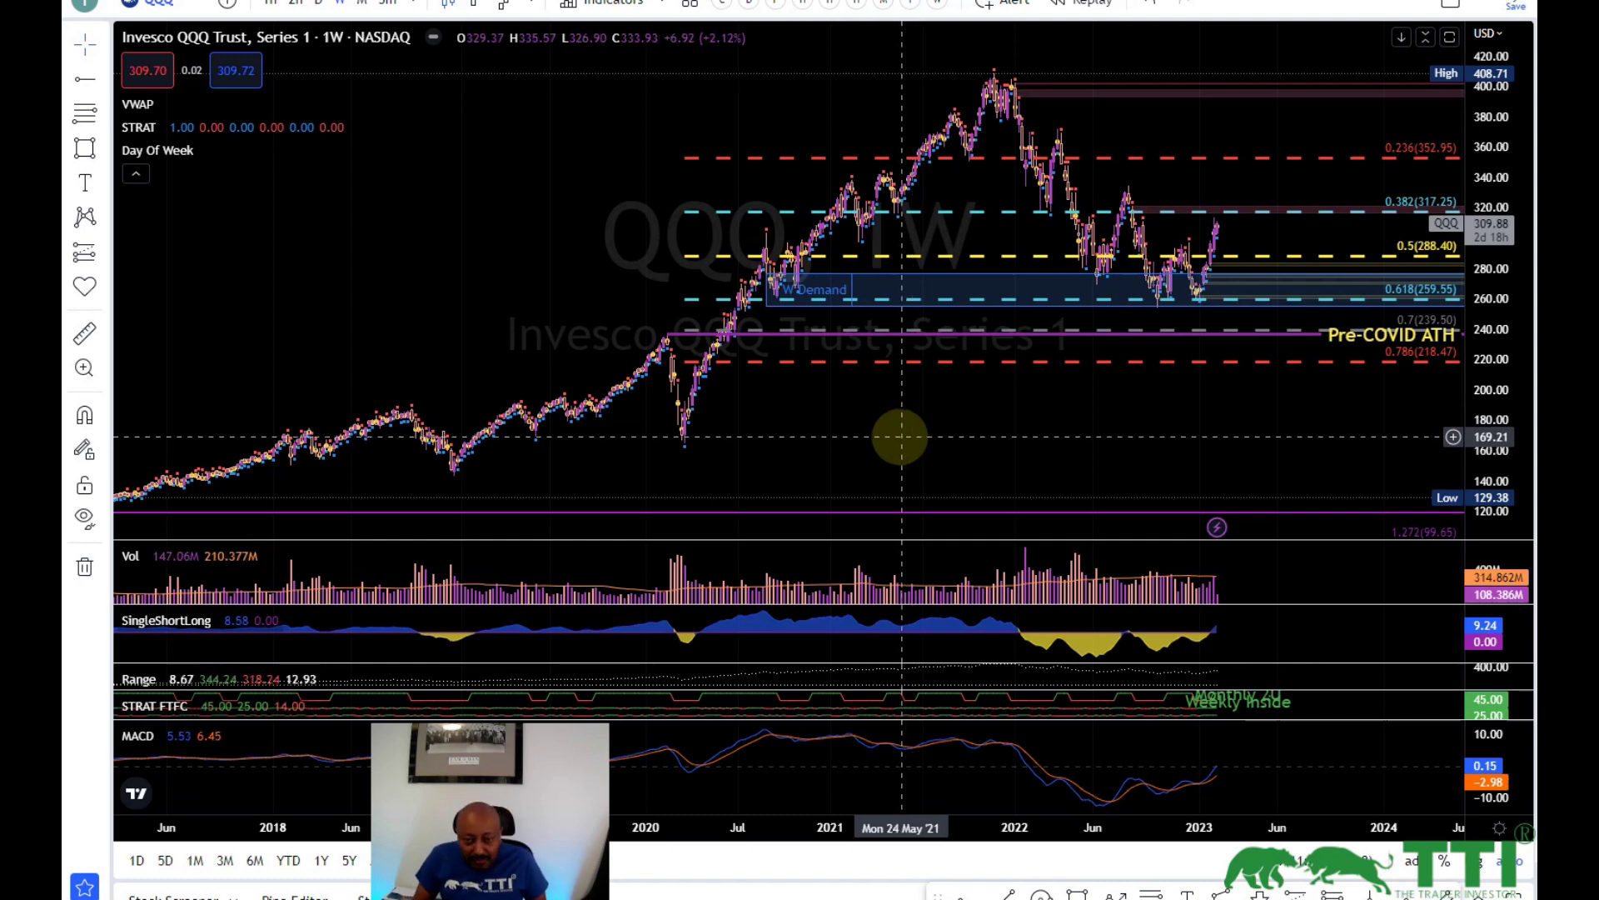
{"action": "scroll", "coordinate": [908, 435], "scroll_direction": "up", "scroll_amount": 3}
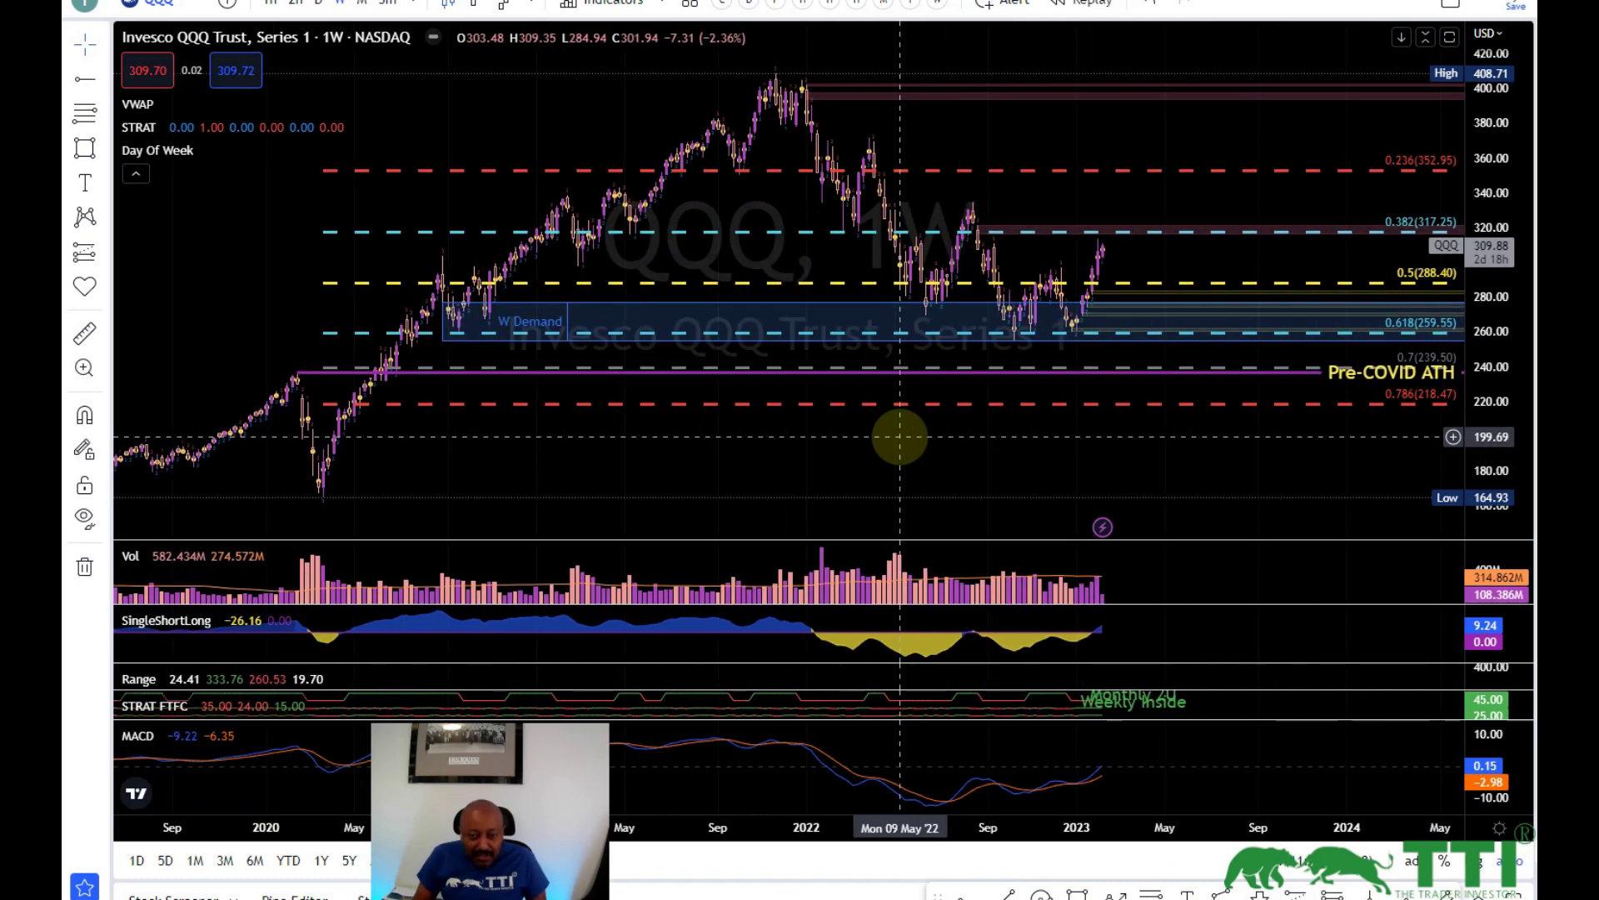
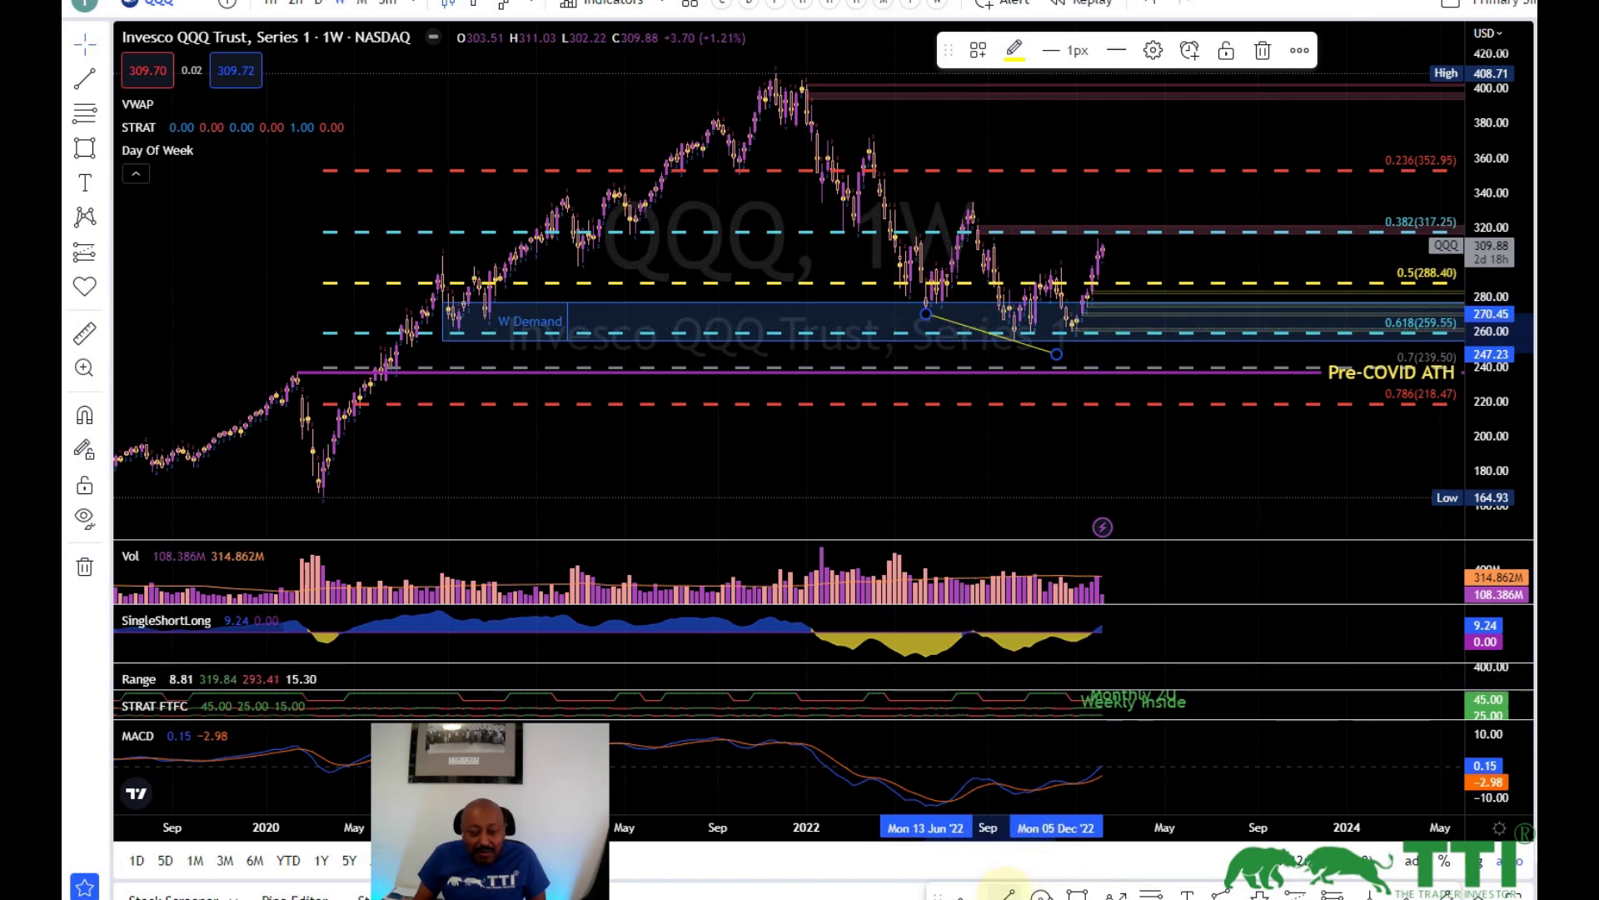
{"action": "left_click", "coordinate": [1005, 893]}
{"action": "left_click_drag", "start_coordinate": [931, 806], "coordinate": [1041, 785]}
{"action": "left_click", "coordinate": [1062, 748]}
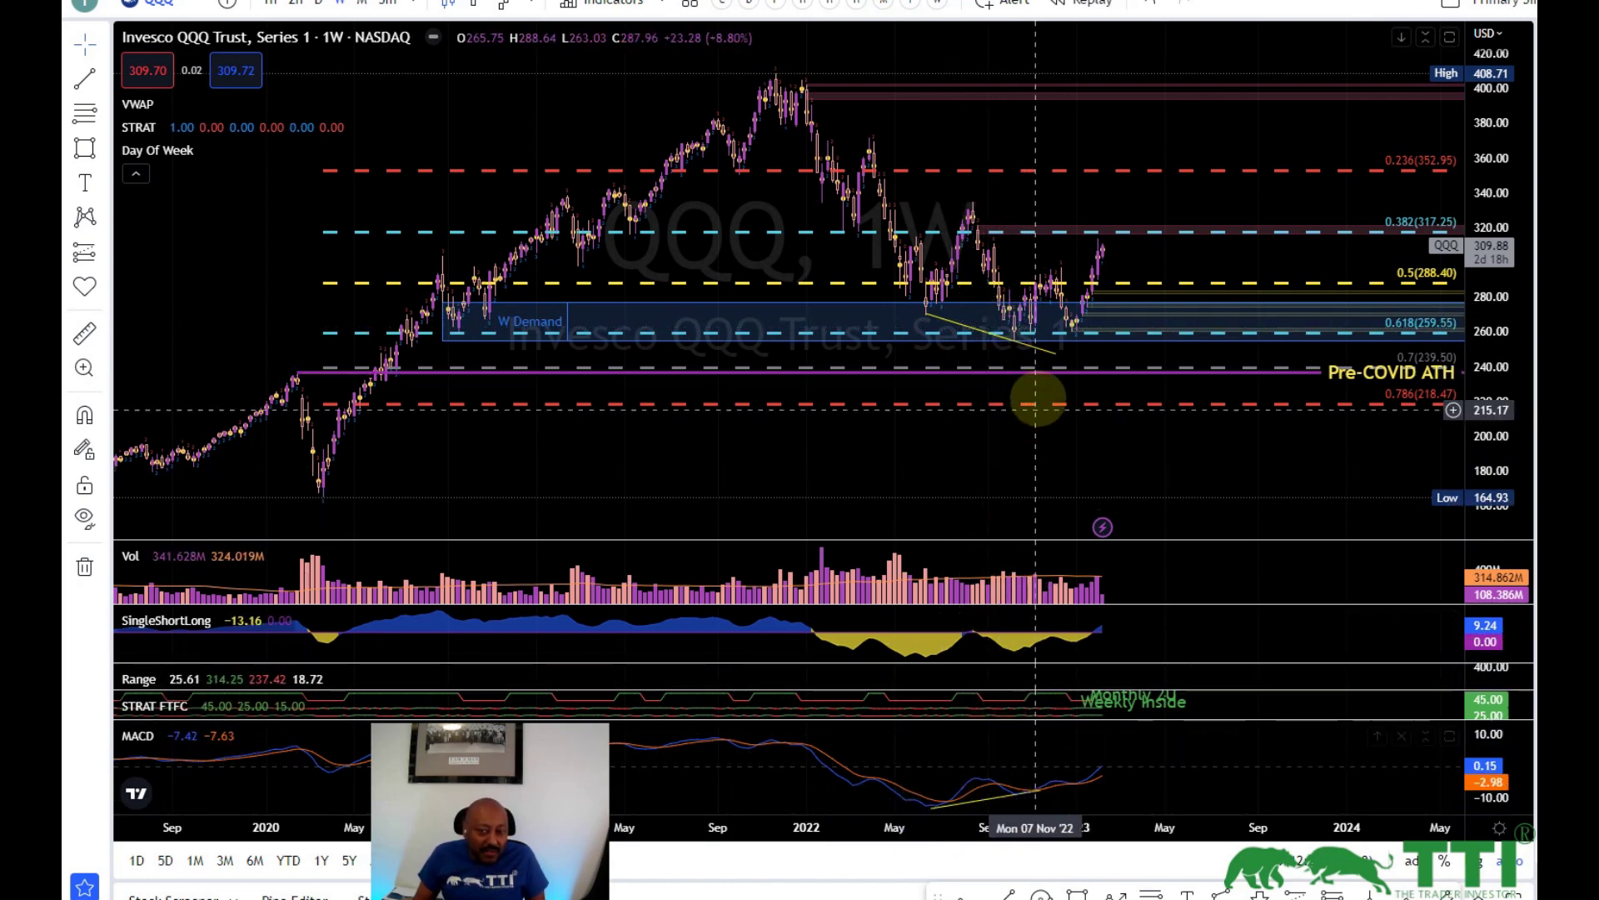
Step: Compare the falling price lows with the rising MACD lows of June to November 2022 on the weekly chart
{"action": "scroll", "coordinate": [983, 355], "scroll_direction": "up", "scroll_amount": 3}
{"action": "scroll", "coordinate": [983, 356], "scroll_direction": "up", "scroll_amount": 1}
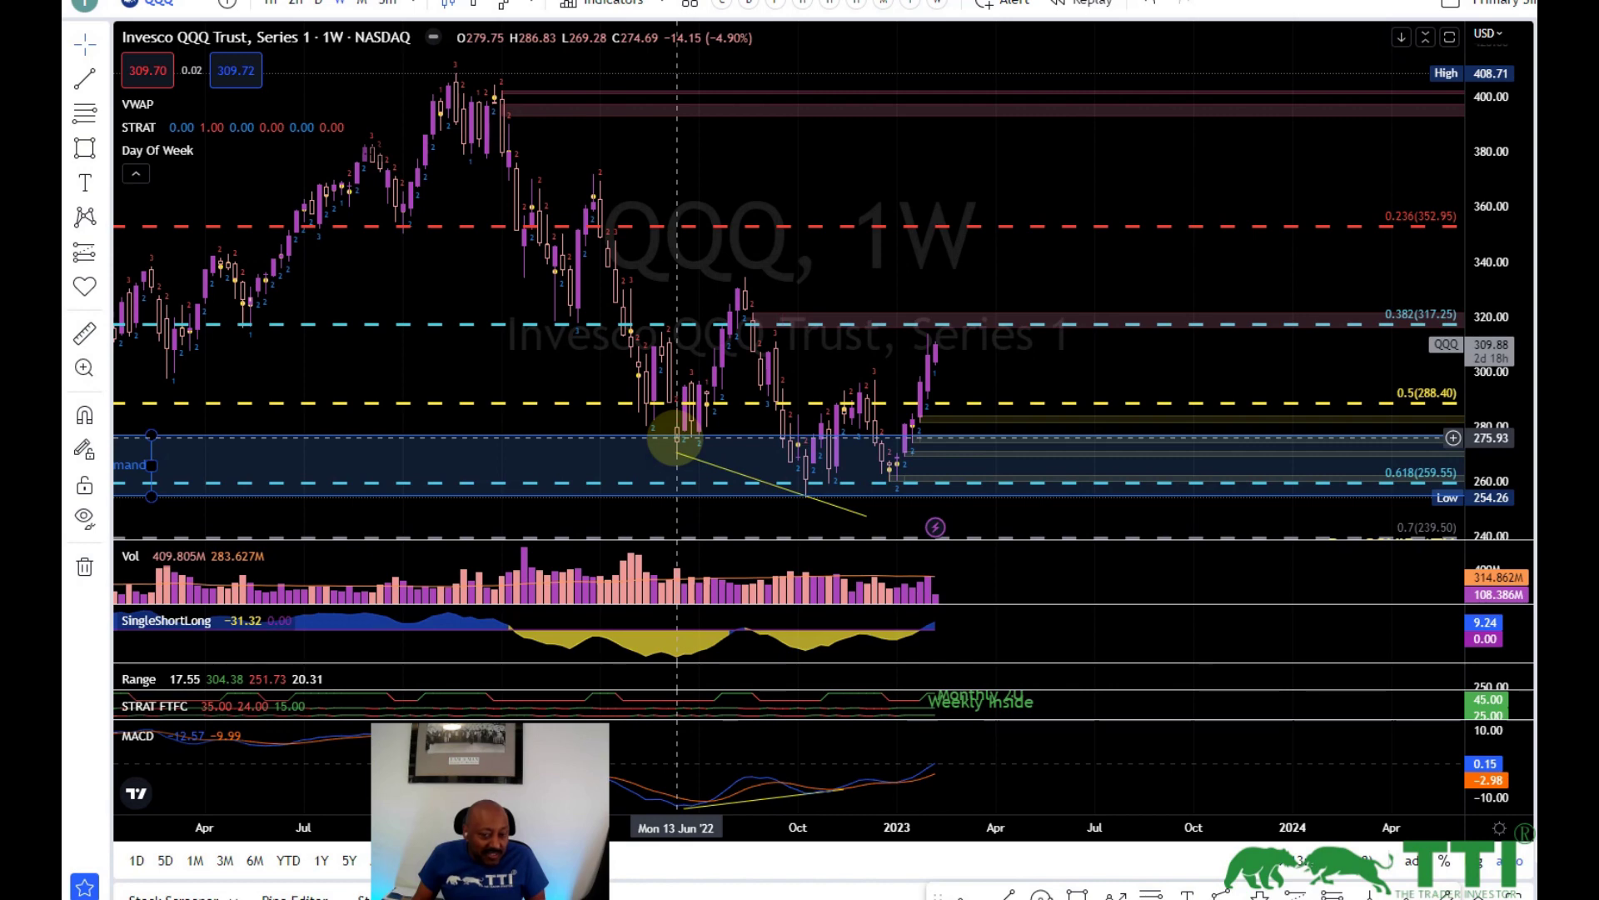
{"action": "scroll", "coordinate": [676, 439], "scroll_direction": "down", "scroll_amount": 3}
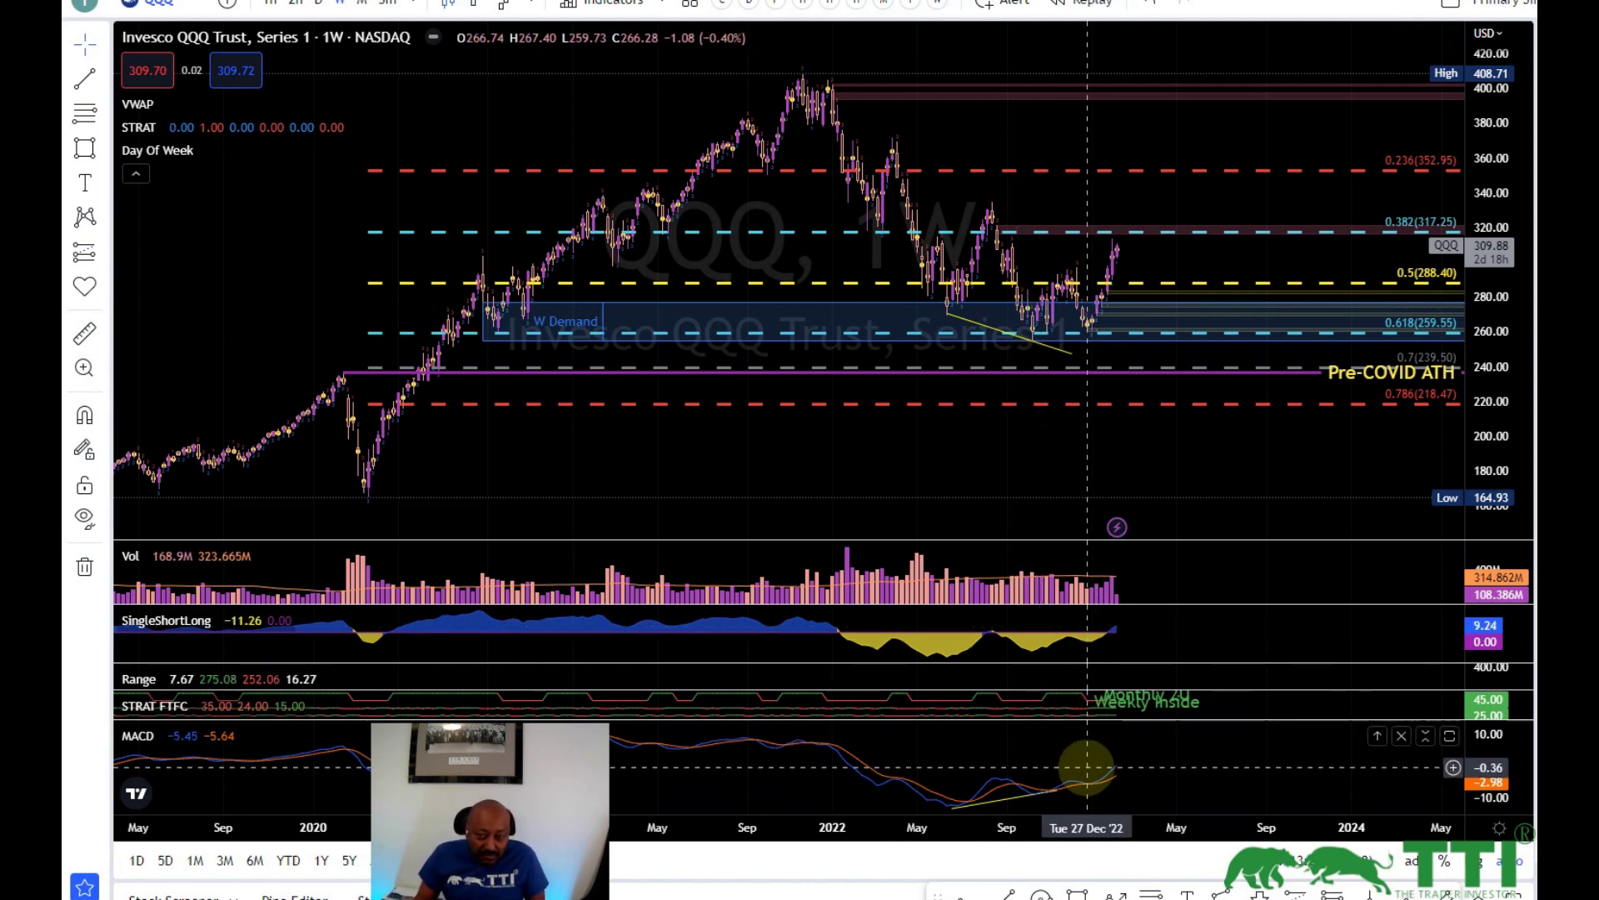
{"action": "scroll", "coordinate": [1085, 761], "scroll_direction": "up", "scroll_amount": 3}
{"action": "scroll", "coordinate": [1059, 763], "scroll_direction": "down", "scroll_amount": 1}
{"action": "scroll", "coordinate": [1059, 763], "scroll_direction": "down", "scroll_amount": 1}
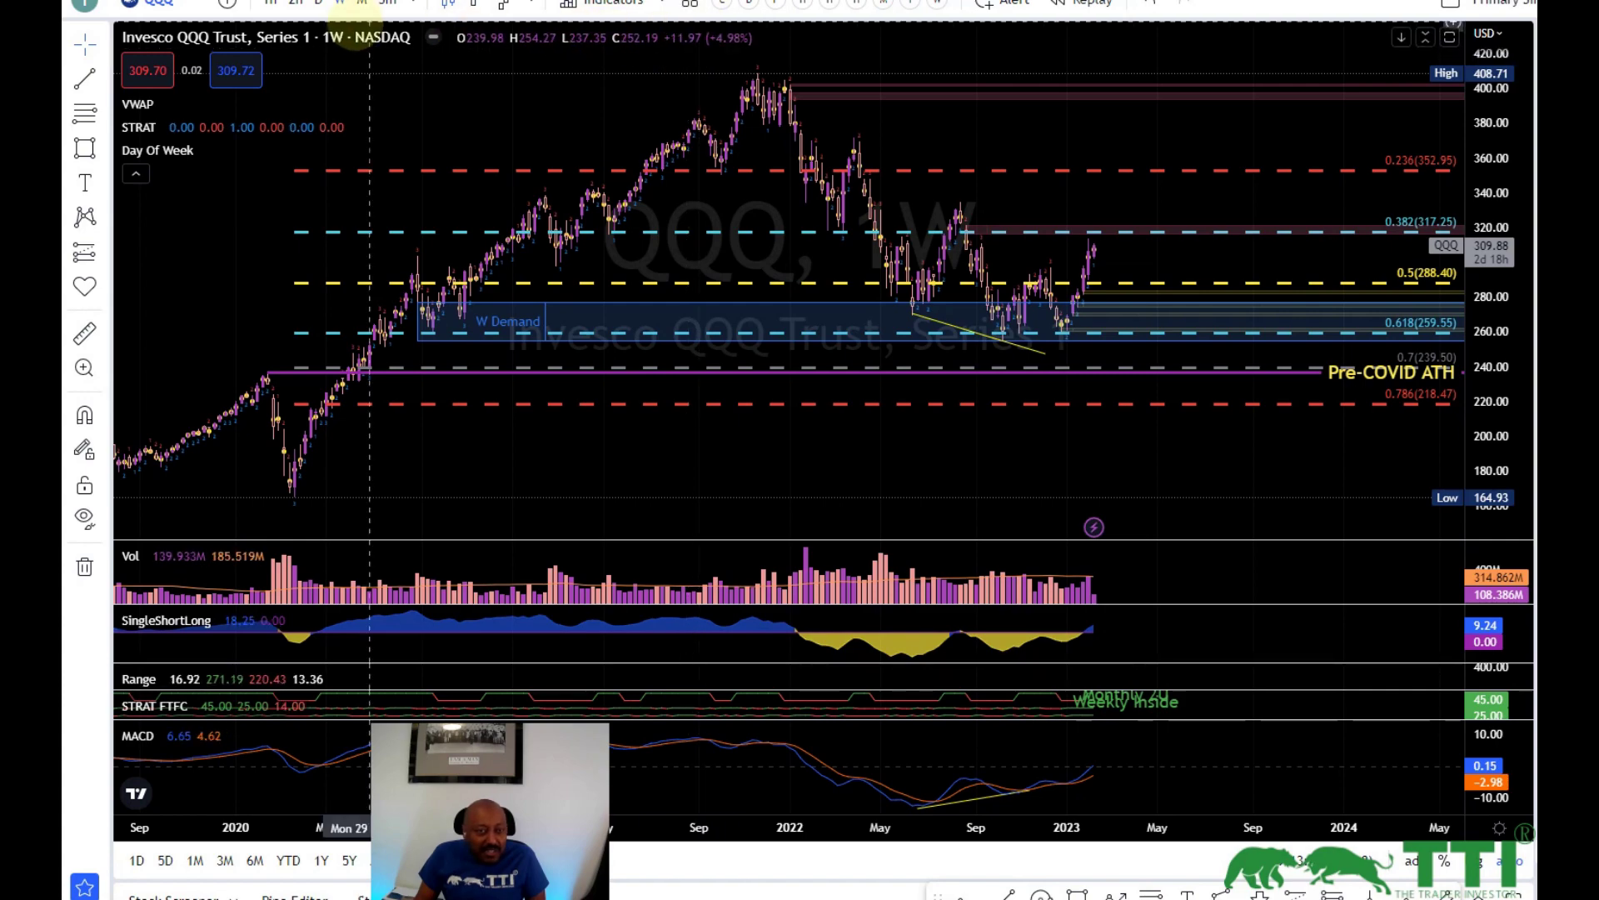
Step: Switch the QQQ chart to the daily timeframe and review the 2022 price lows against the weekly demand zone and MACD
{"action": "left_click", "coordinate": [318, 5]}
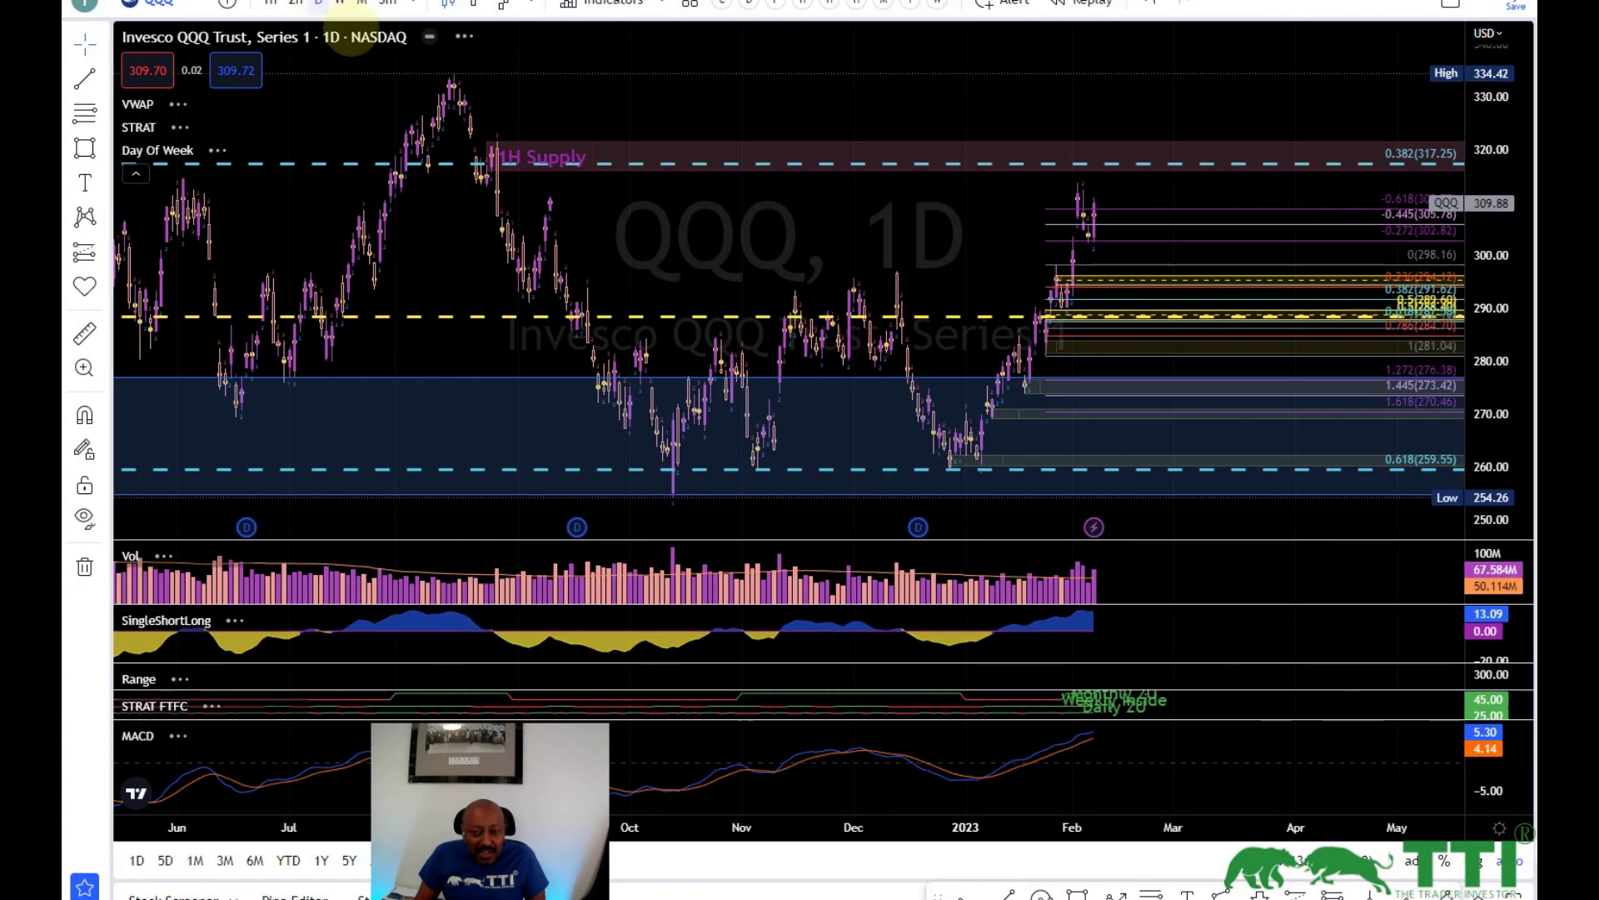
{"action": "scroll", "coordinate": [940, 267], "scroll_direction": "down", "scroll_amount": 5}
{"action": "scroll", "coordinate": [940, 266], "scroll_direction": "down", "scroll_amount": 4}
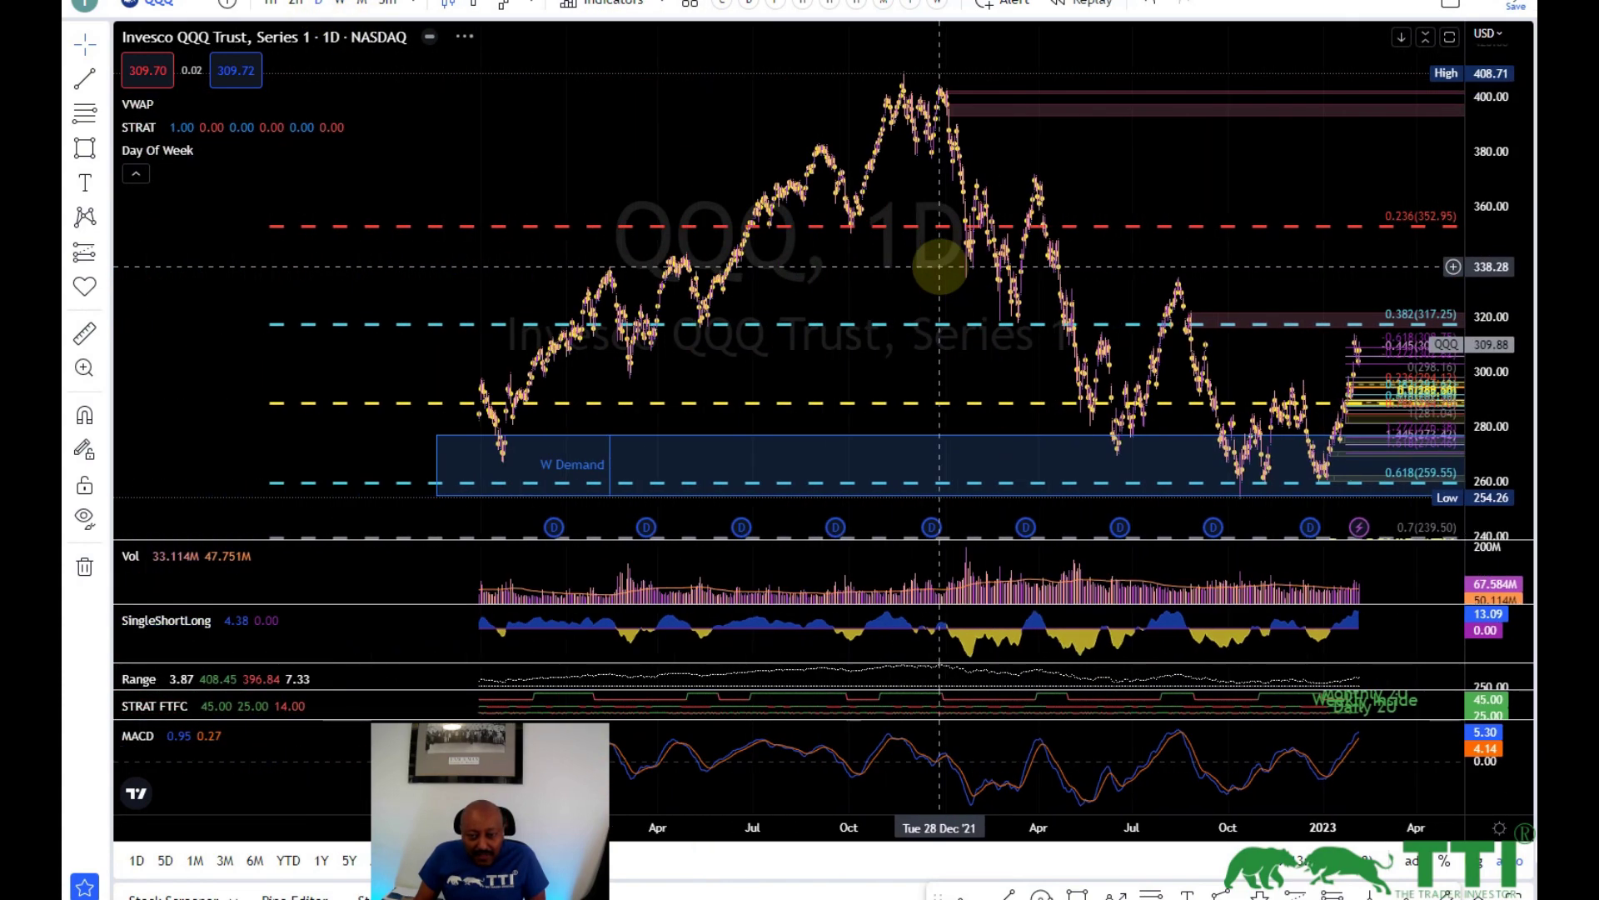
{"action": "scroll", "coordinate": [940, 267], "scroll_direction": "up", "scroll_amount": 3}
{"action": "scroll", "coordinate": [937, 258], "scroll_direction": "down", "scroll_amount": 2}
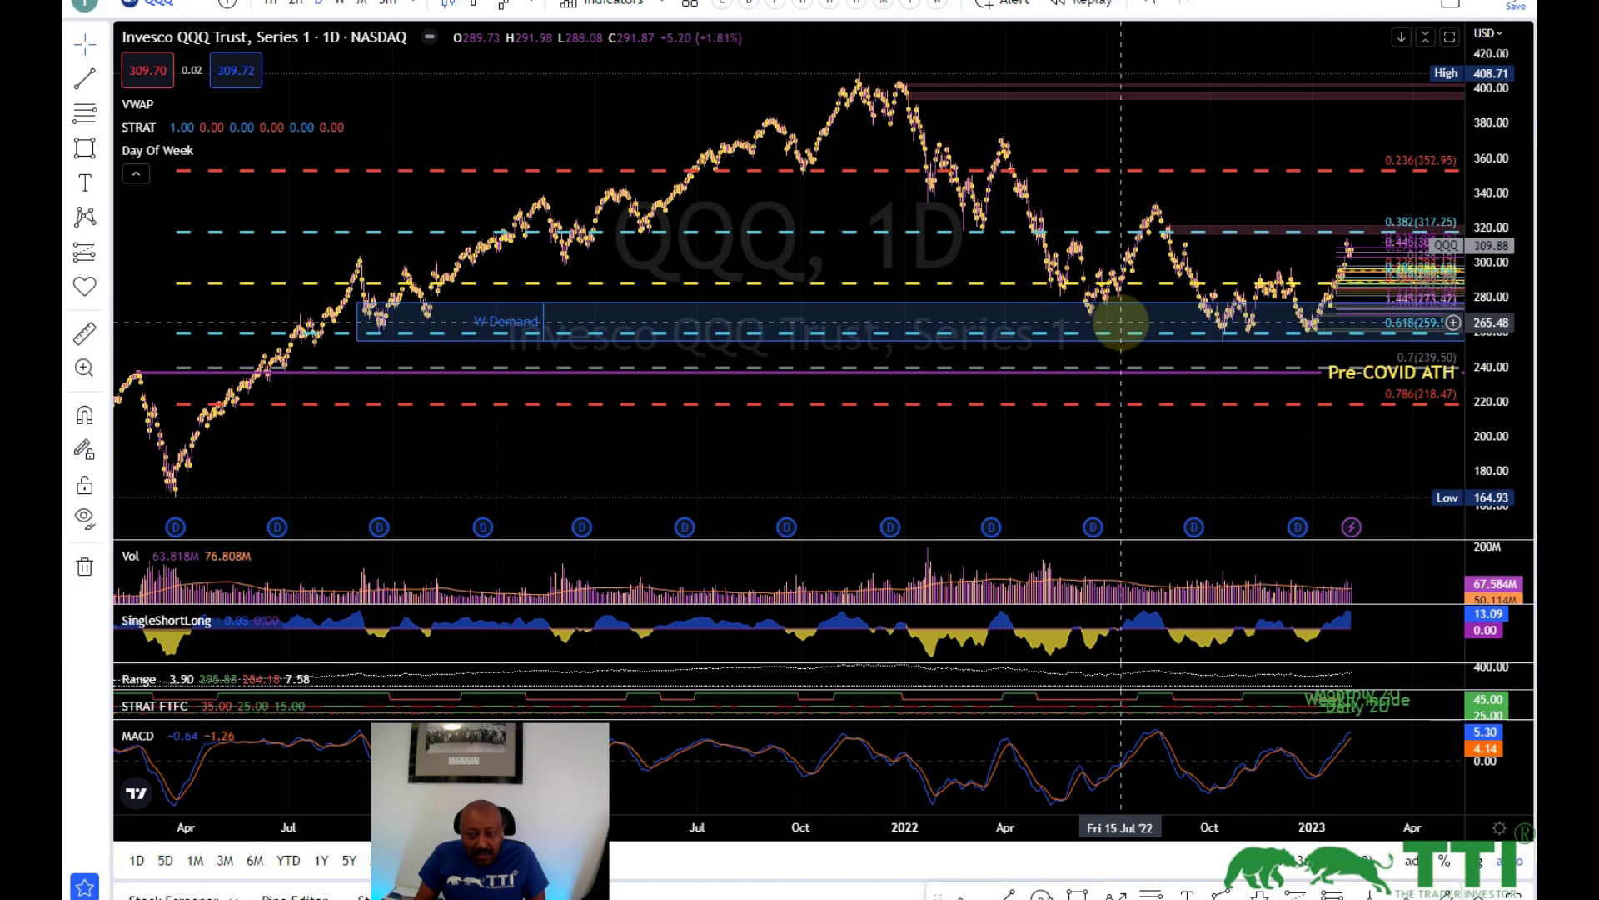
{"action": "left_click", "coordinate": [1198, 338]}
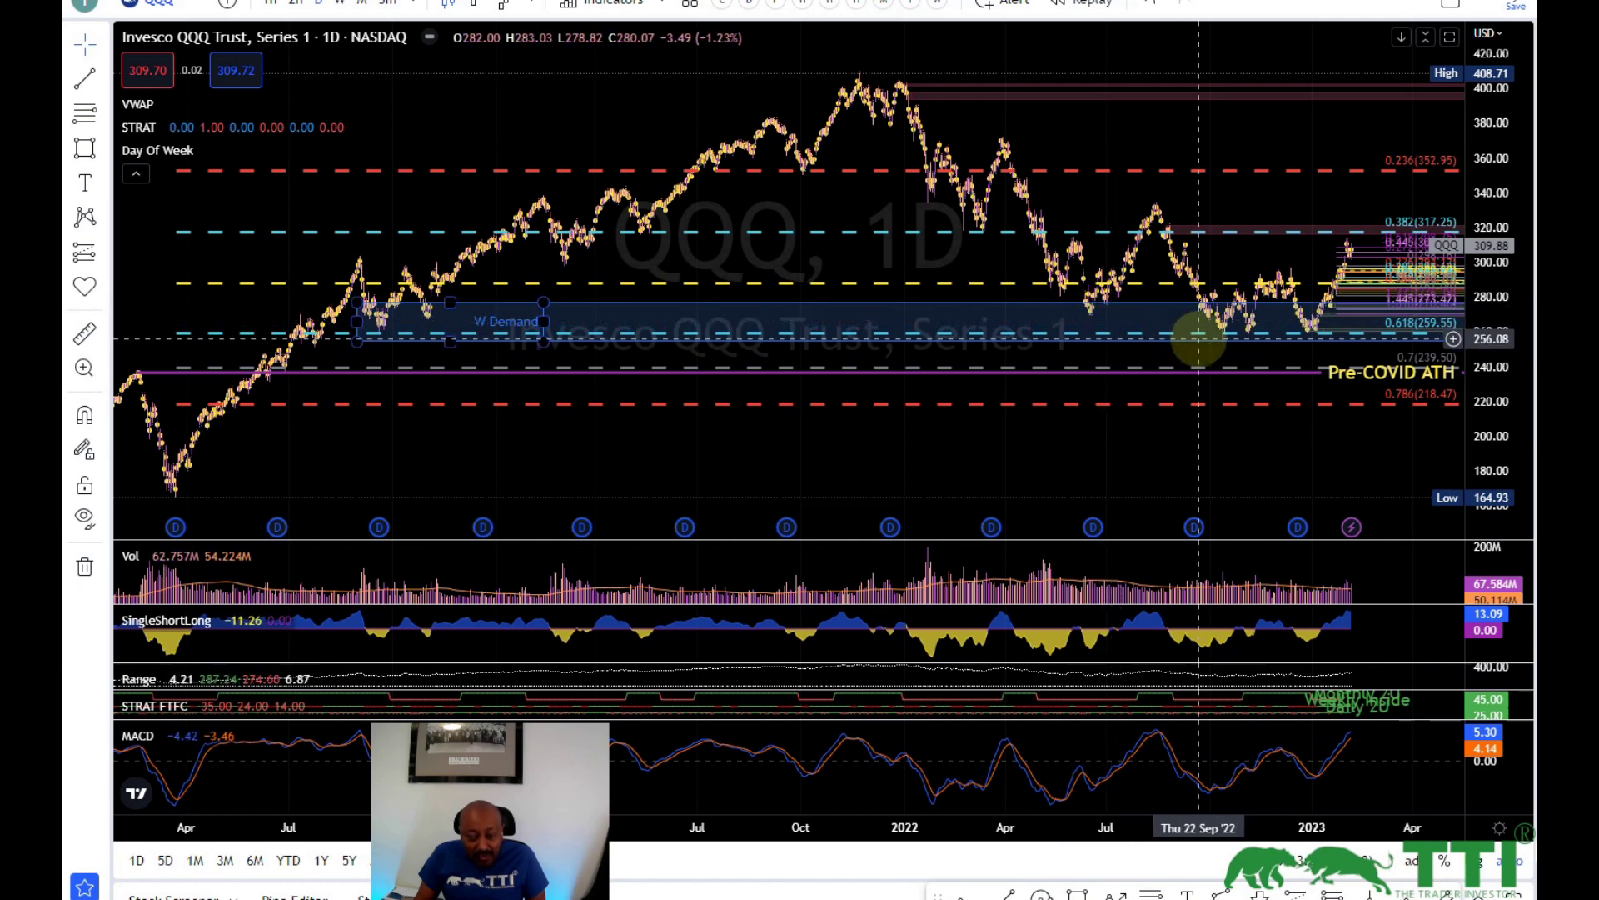
{"action": "left_click", "coordinate": [1196, 333]}
{"action": "left_click", "coordinate": [1174, 787]}
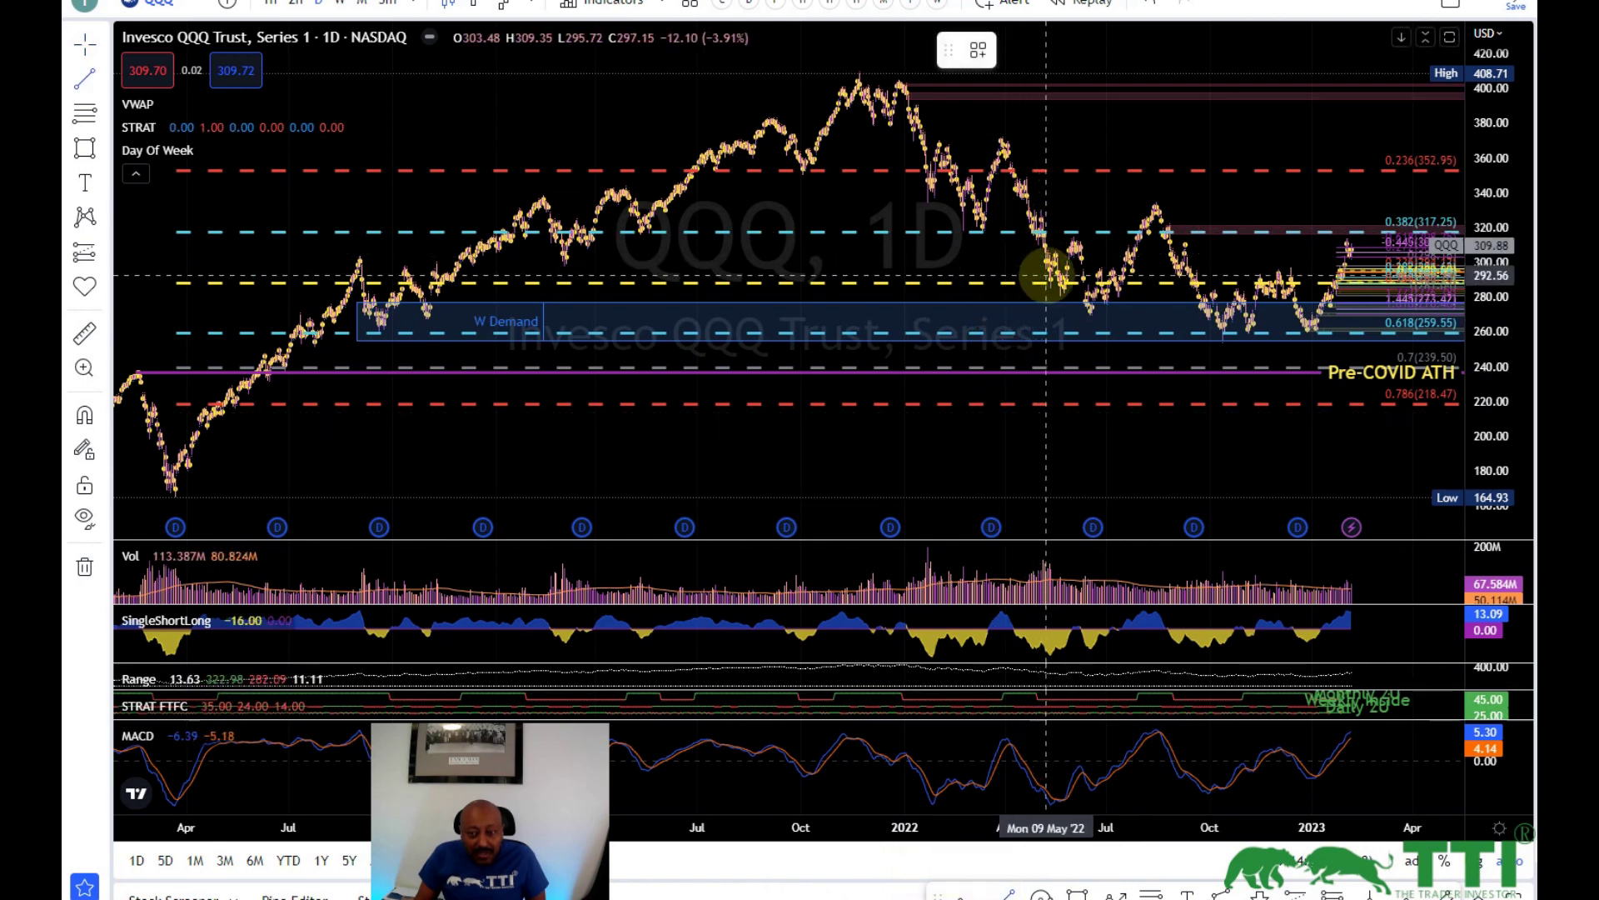
Step: Draw trend lines under the falling daily price lows of May to June 2022 and along the rising MACD lows from 16 May to 8 July
{"action": "left_click", "coordinate": [1056, 295]}
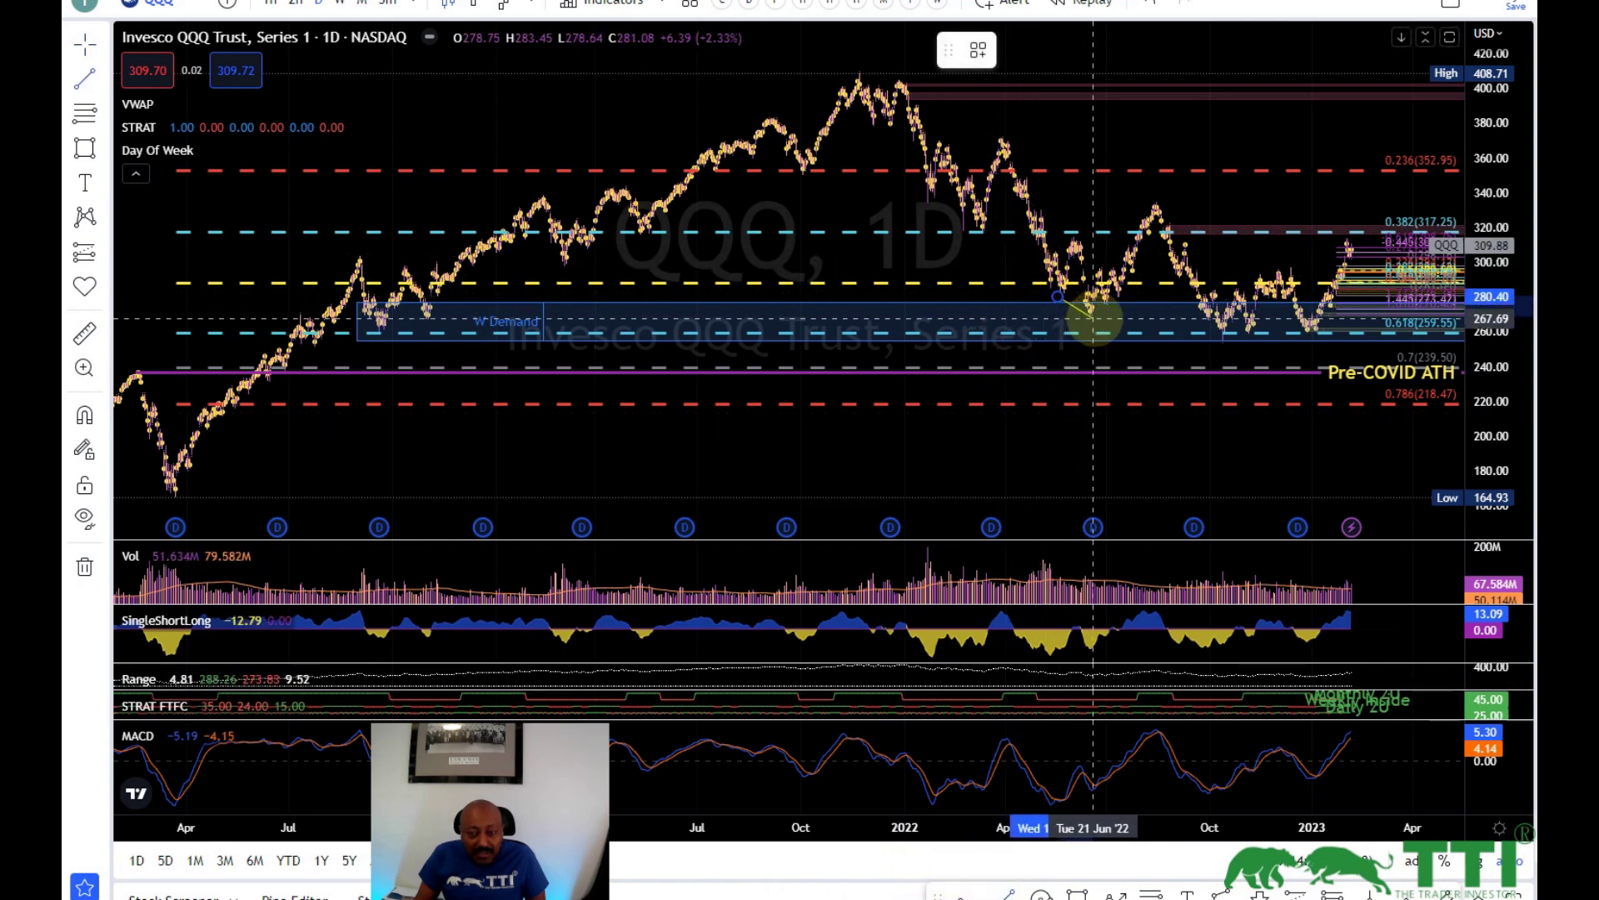
{"action": "left_click", "coordinate": [1095, 320]}
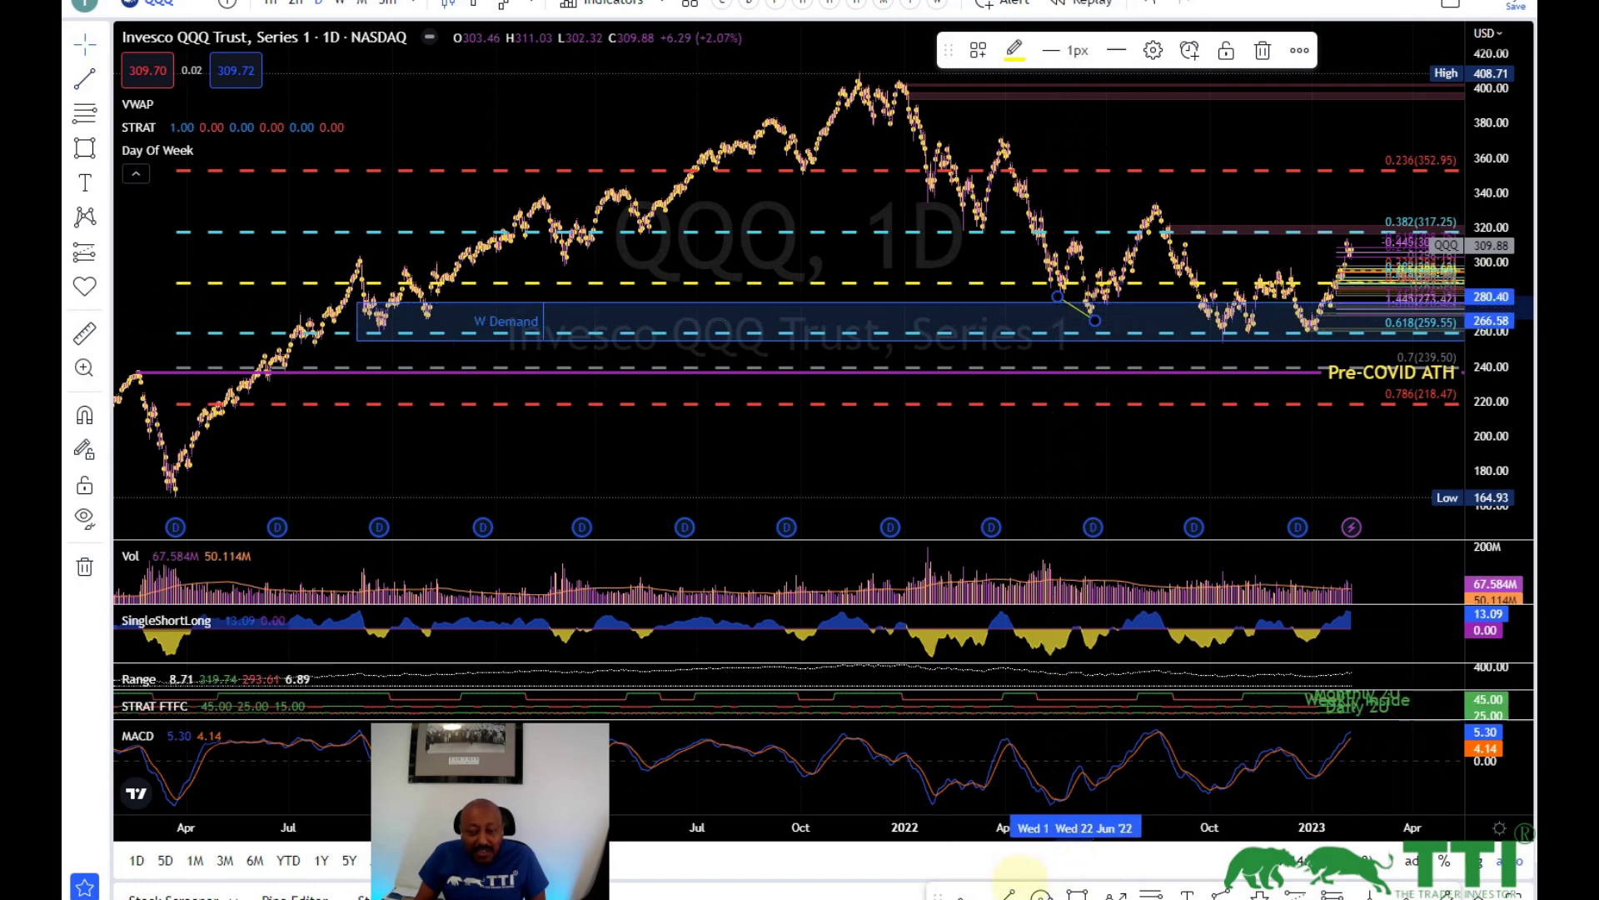
{"action": "left_click", "coordinate": [1054, 662]}
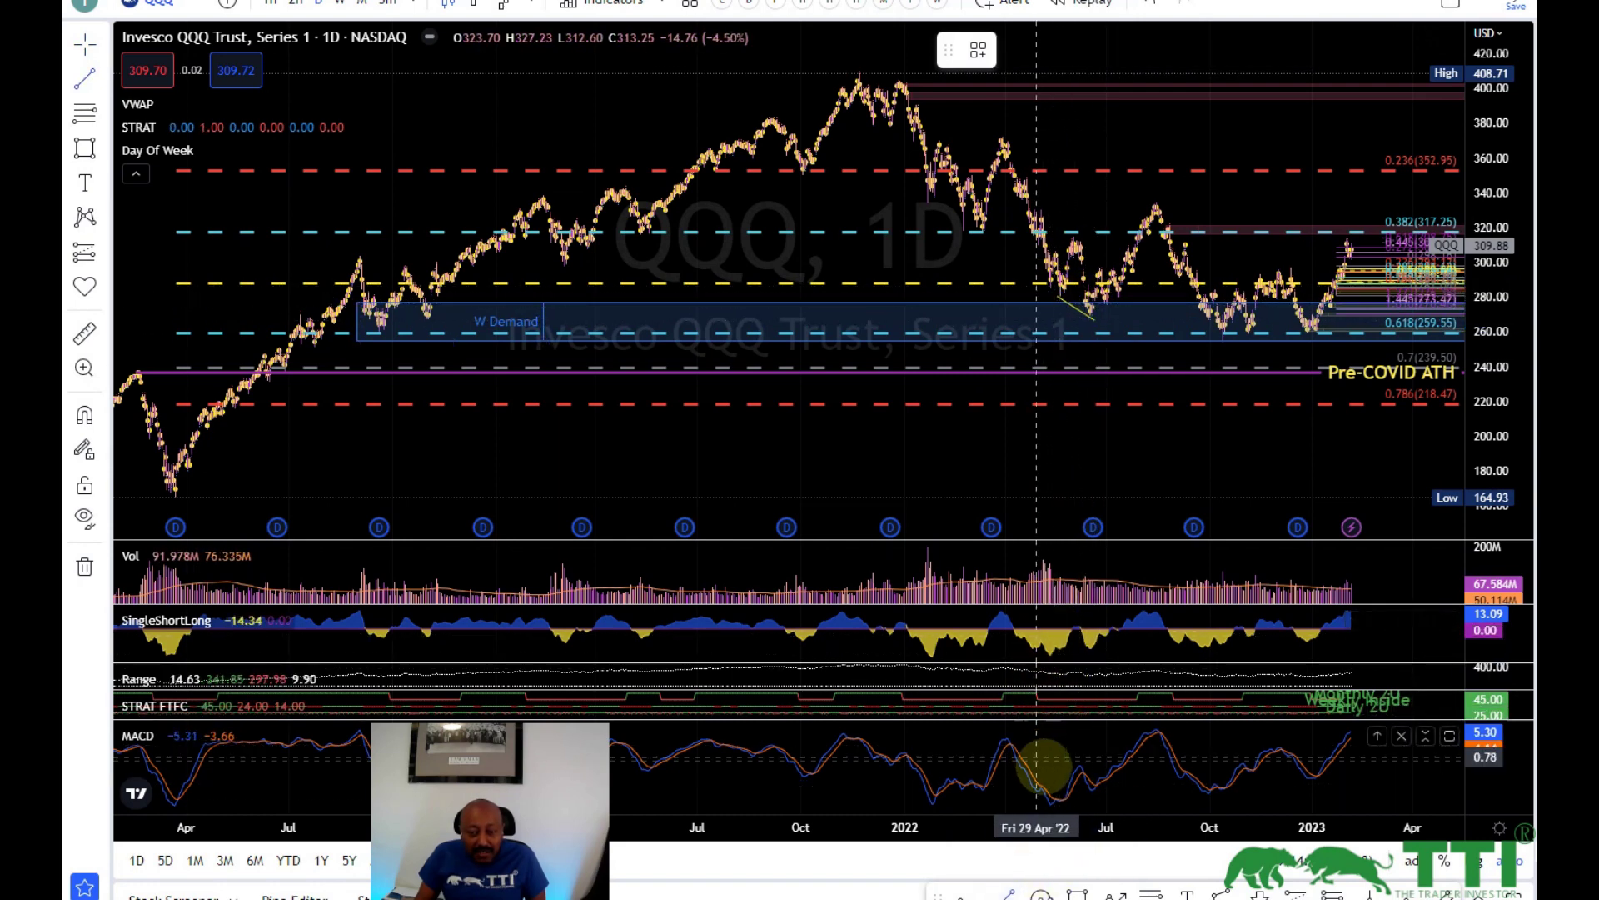
{"action": "left_click_drag", "start_coordinate": [1054, 804], "coordinate": [1114, 786]}
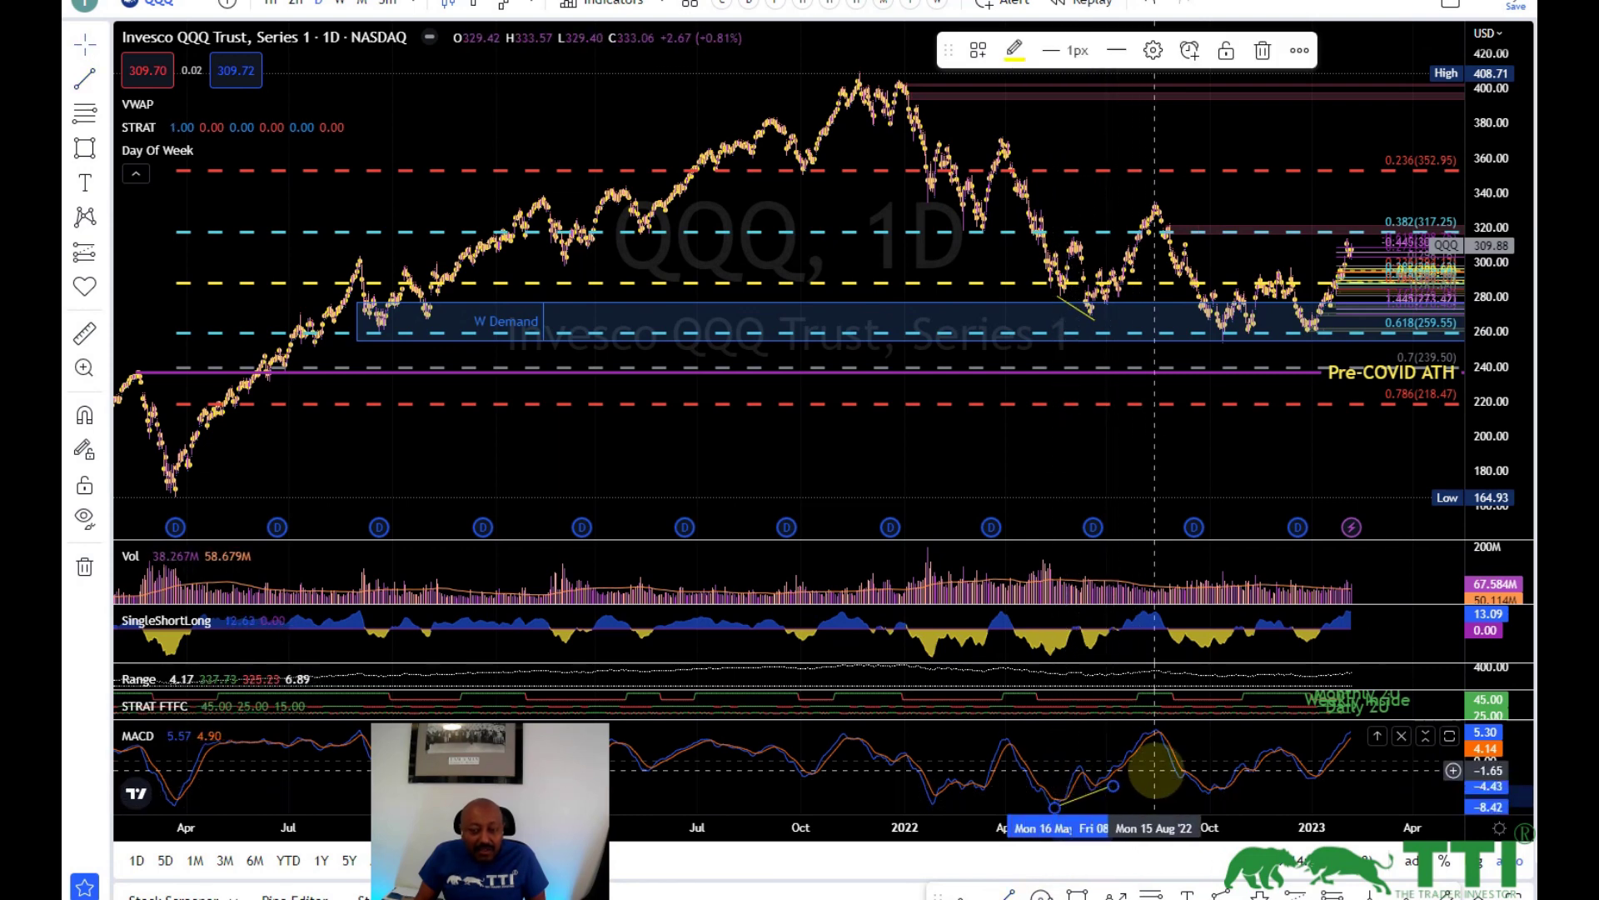
{"action": "left_click", "coordinate": [1156, 769]}
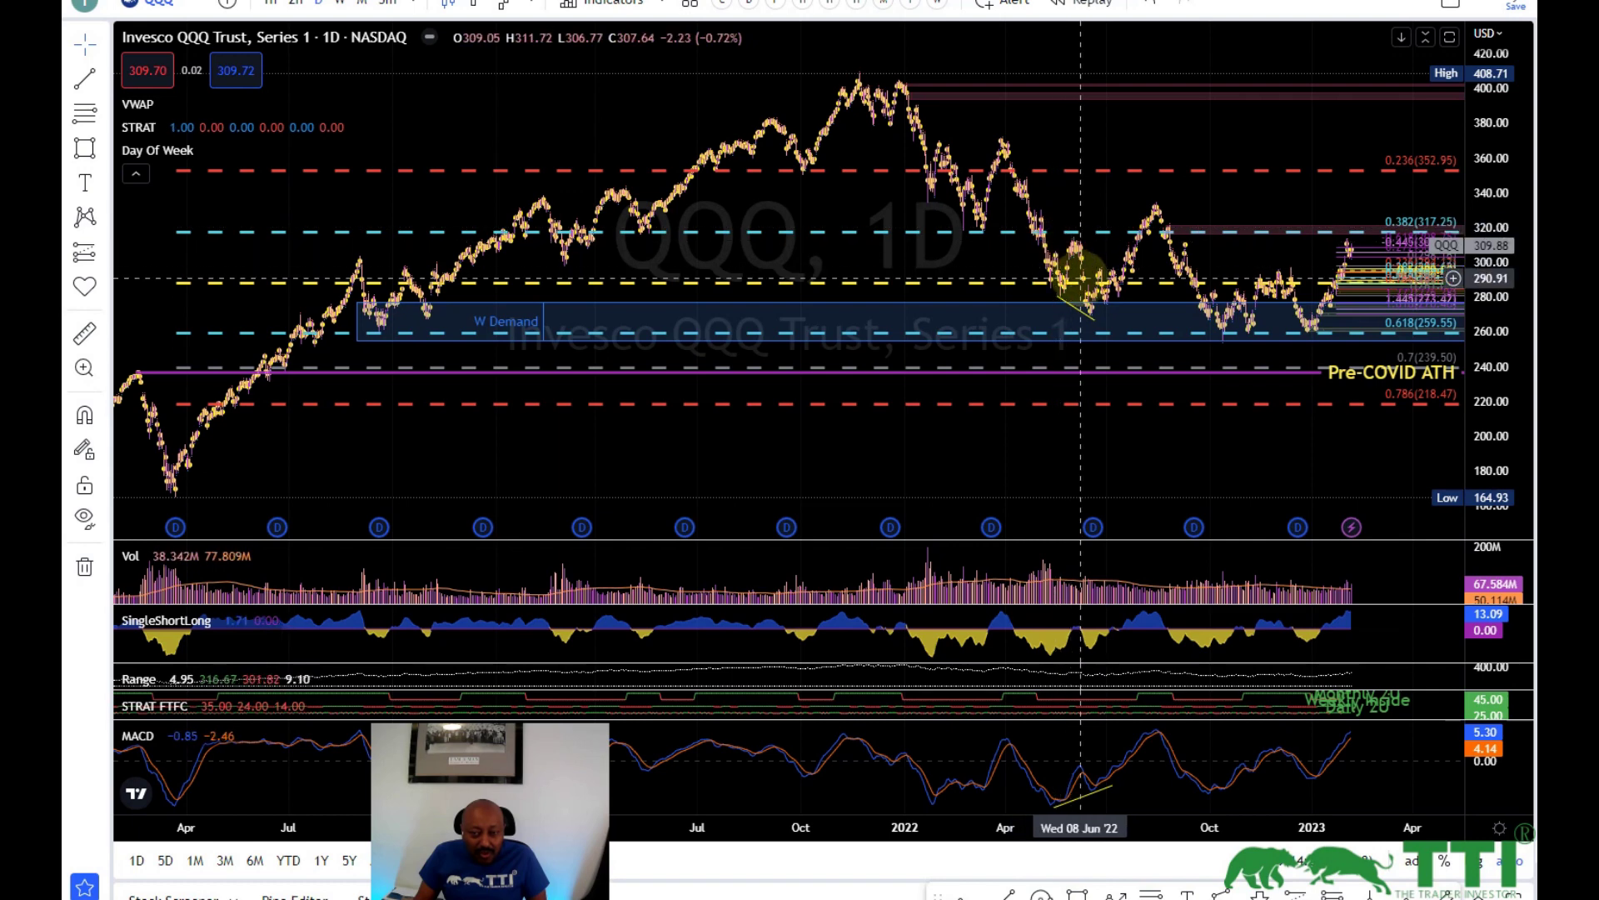
Step: Draw a trend line under the daily price lows from about 270.68 on 21 June 2022 to about 253.87 on 21 October 2022
{"action": "scroll", "coordinate": [980, 324], "scroll_direction": "up", "scroll_amount": 2}
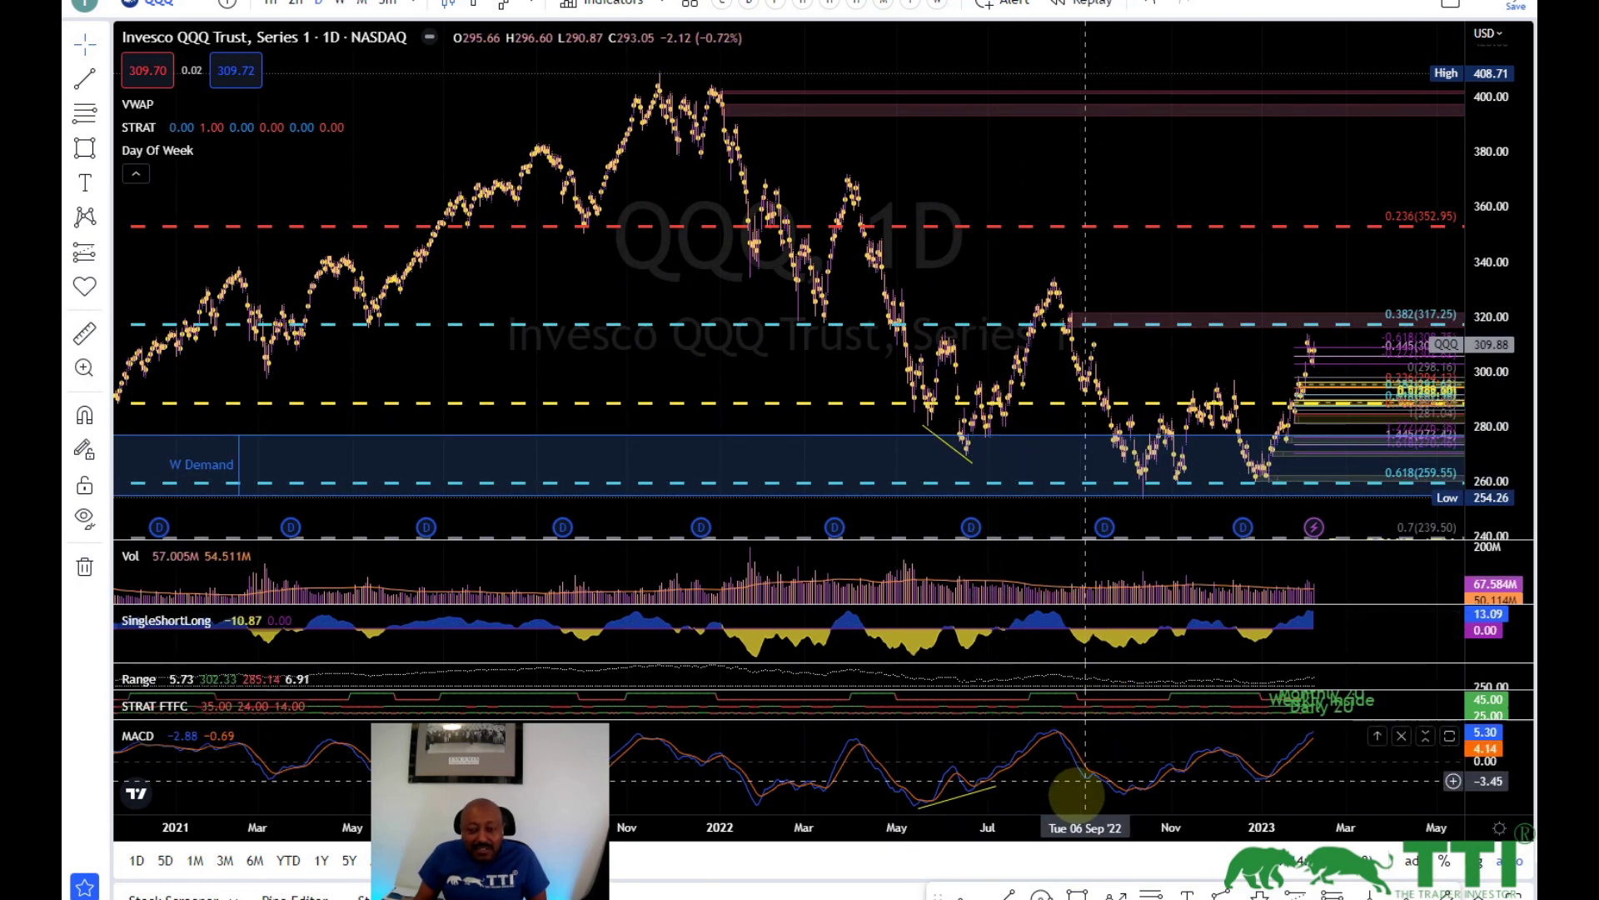
{"action": "left_click", "coordinate": [1008, 889]}
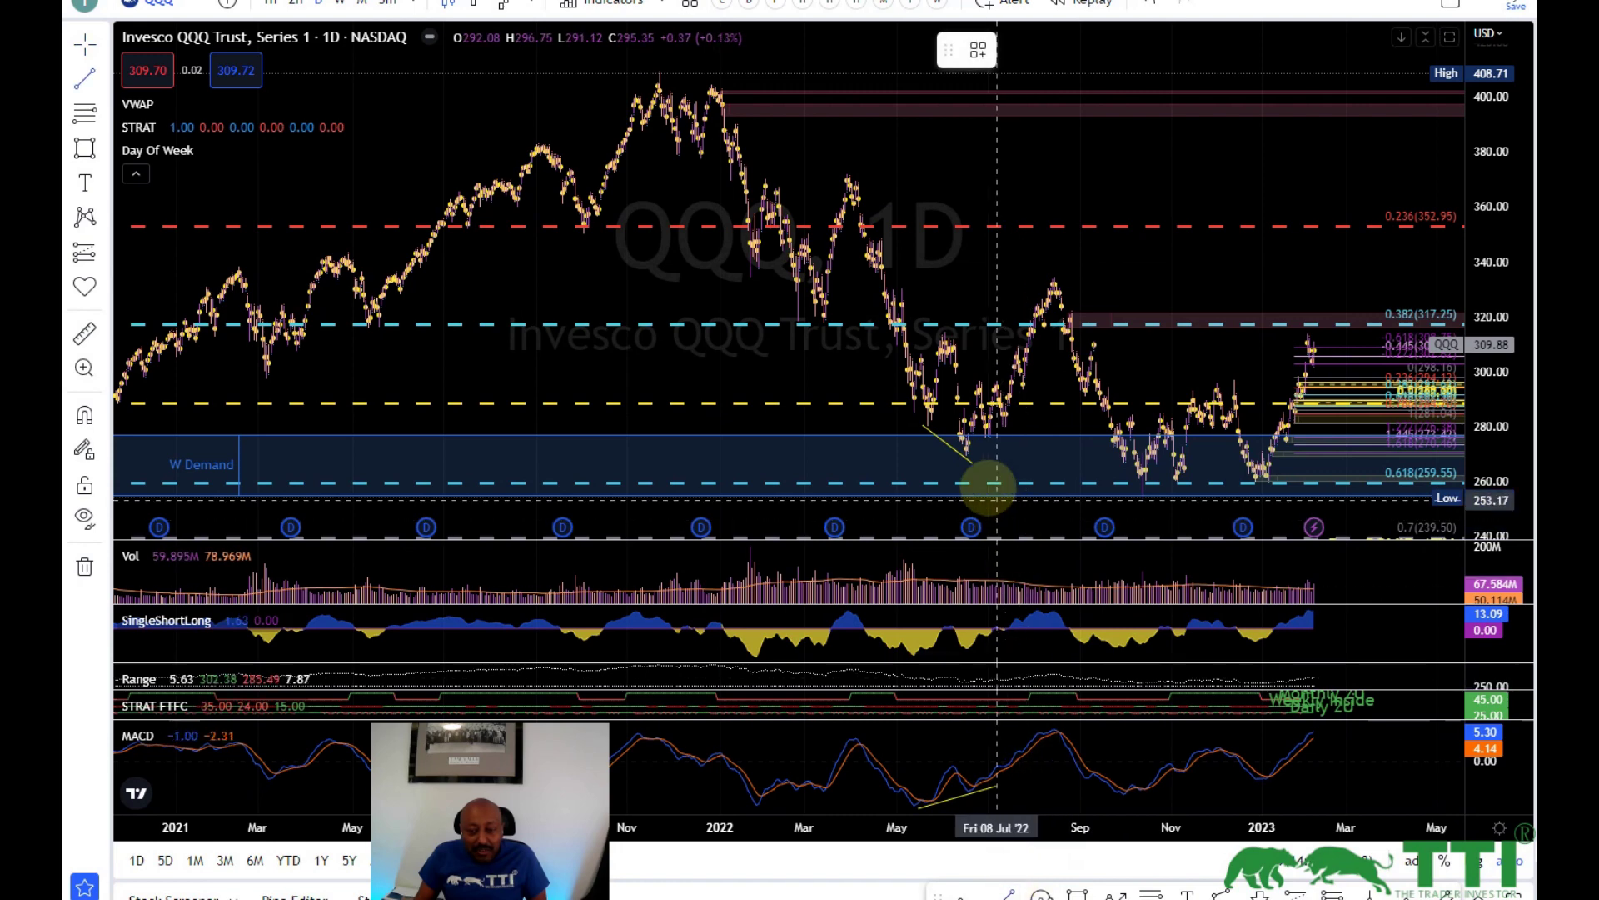
{"action": "left_click", "coordinate": [971, 453]}
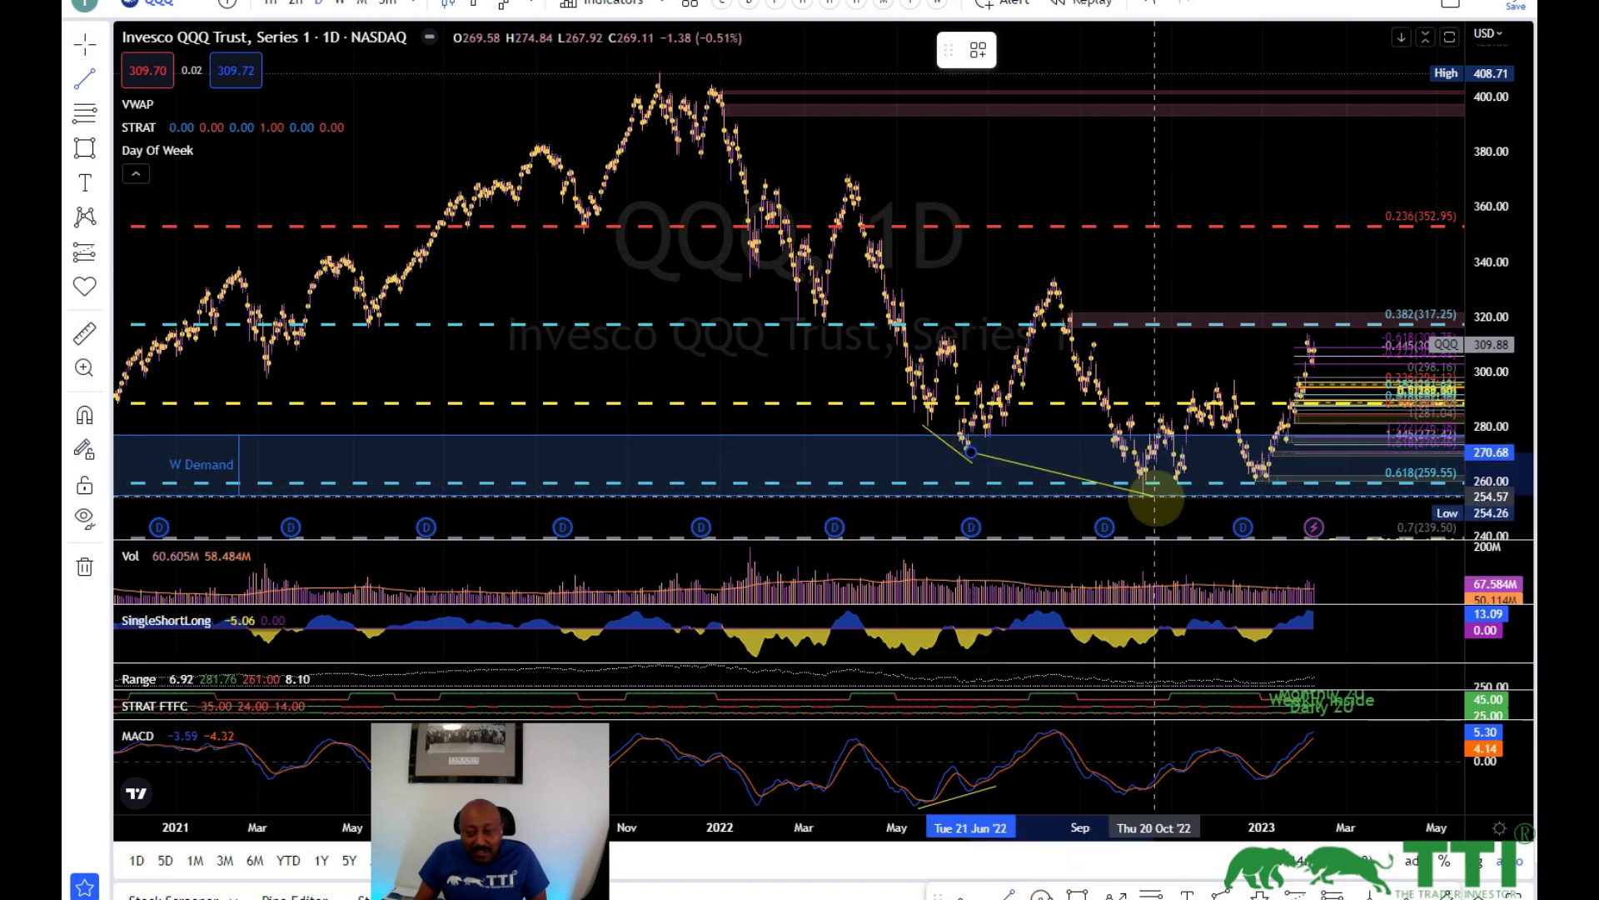
{"action": "left_click", "coordinate": [1156, 497]}
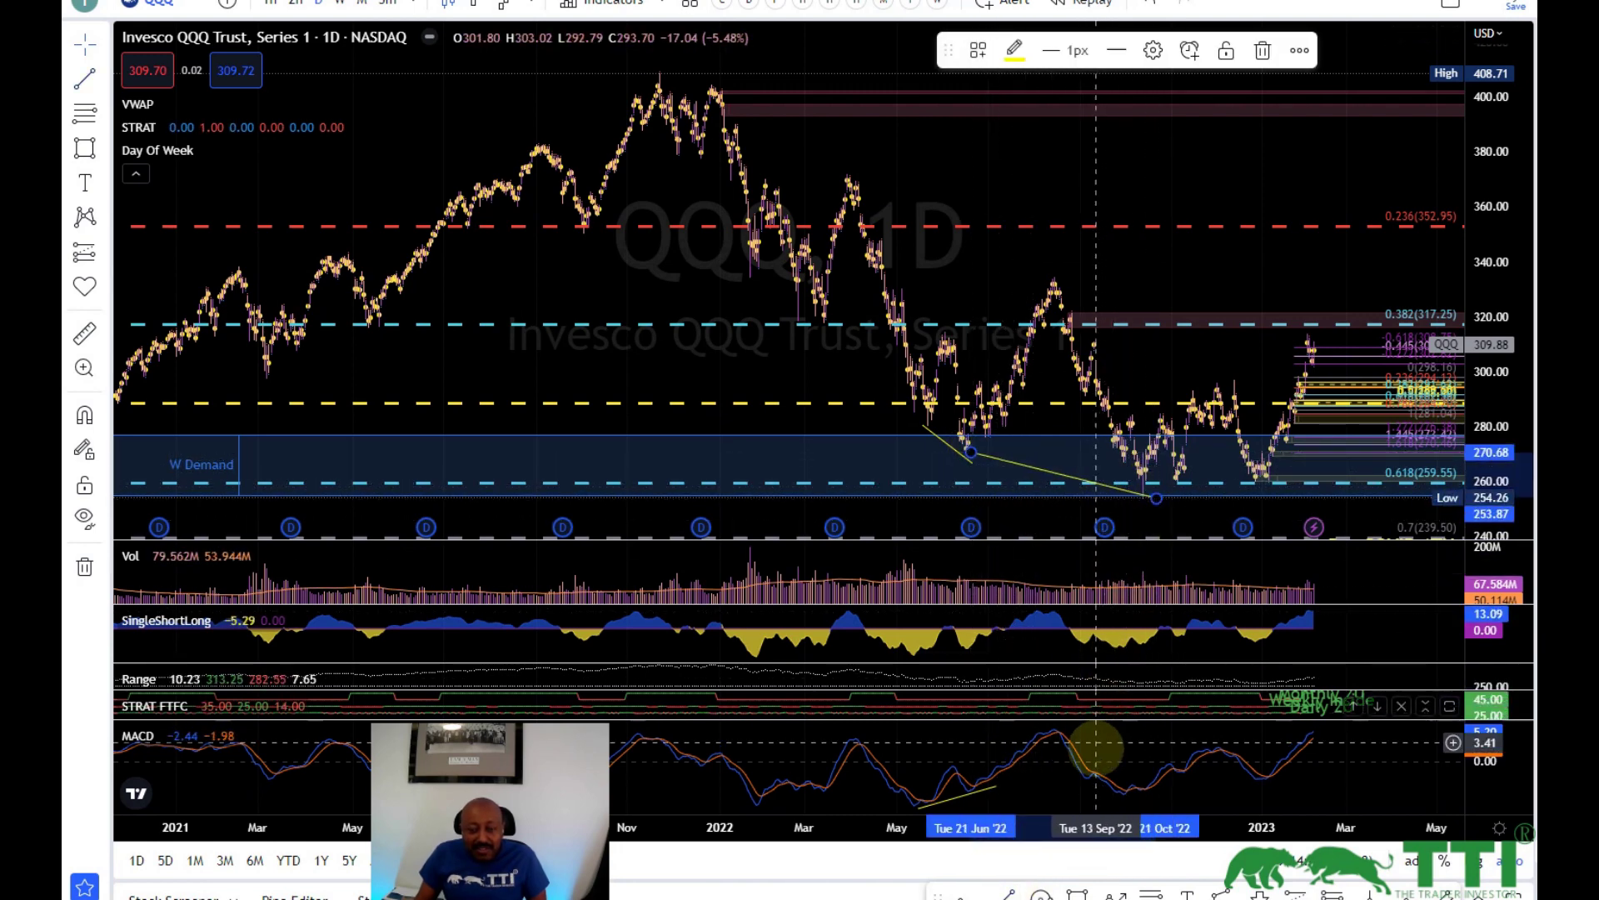
Step: Draw a trend line along the daily MACD lows from about 1 July to 18 October 2022
{"action": "left_click", "coordinate": [1016, 791]}
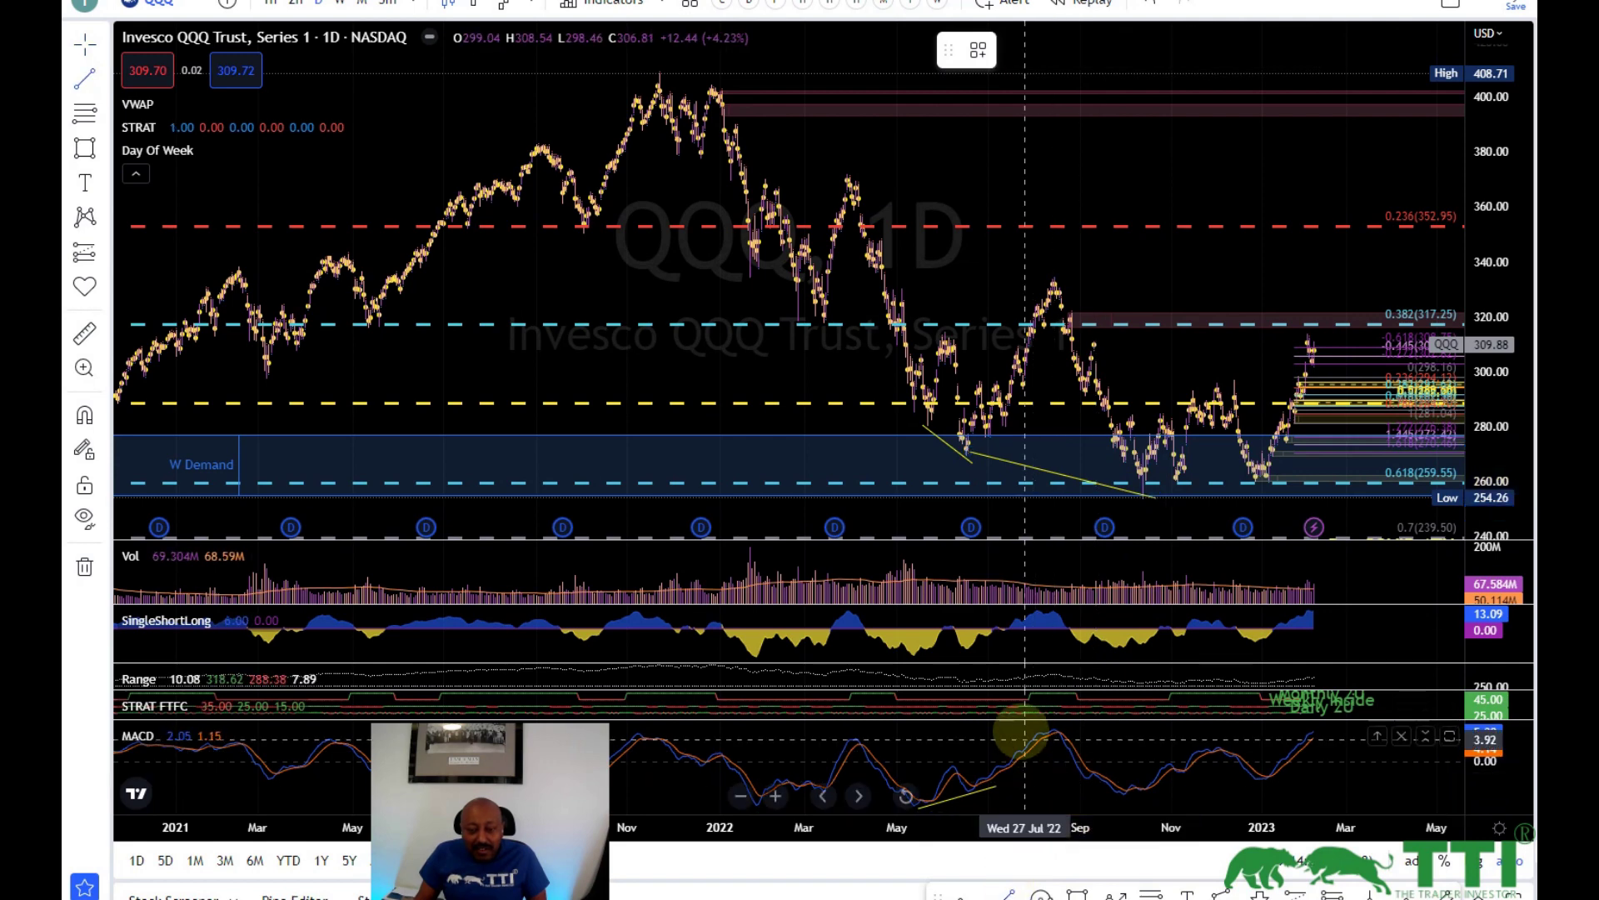
{"action": "left_click_drag", "start_coordinate": [988, 788], "coordinate": [1146, 796]}
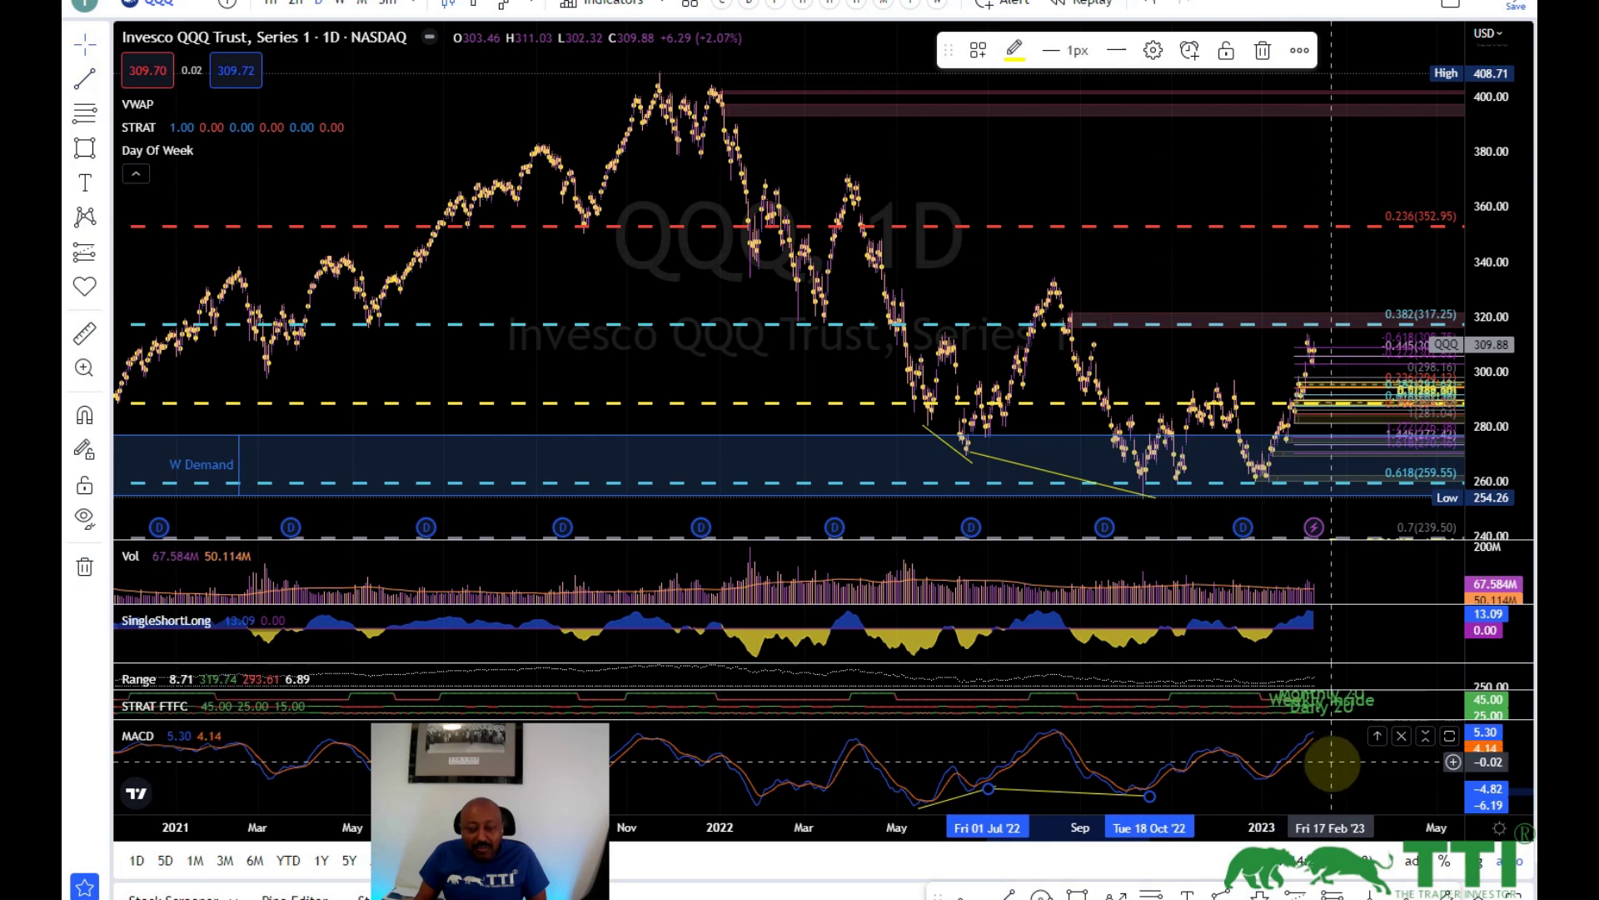
{"action": "left_click", "coordinate": [1331, 767]}
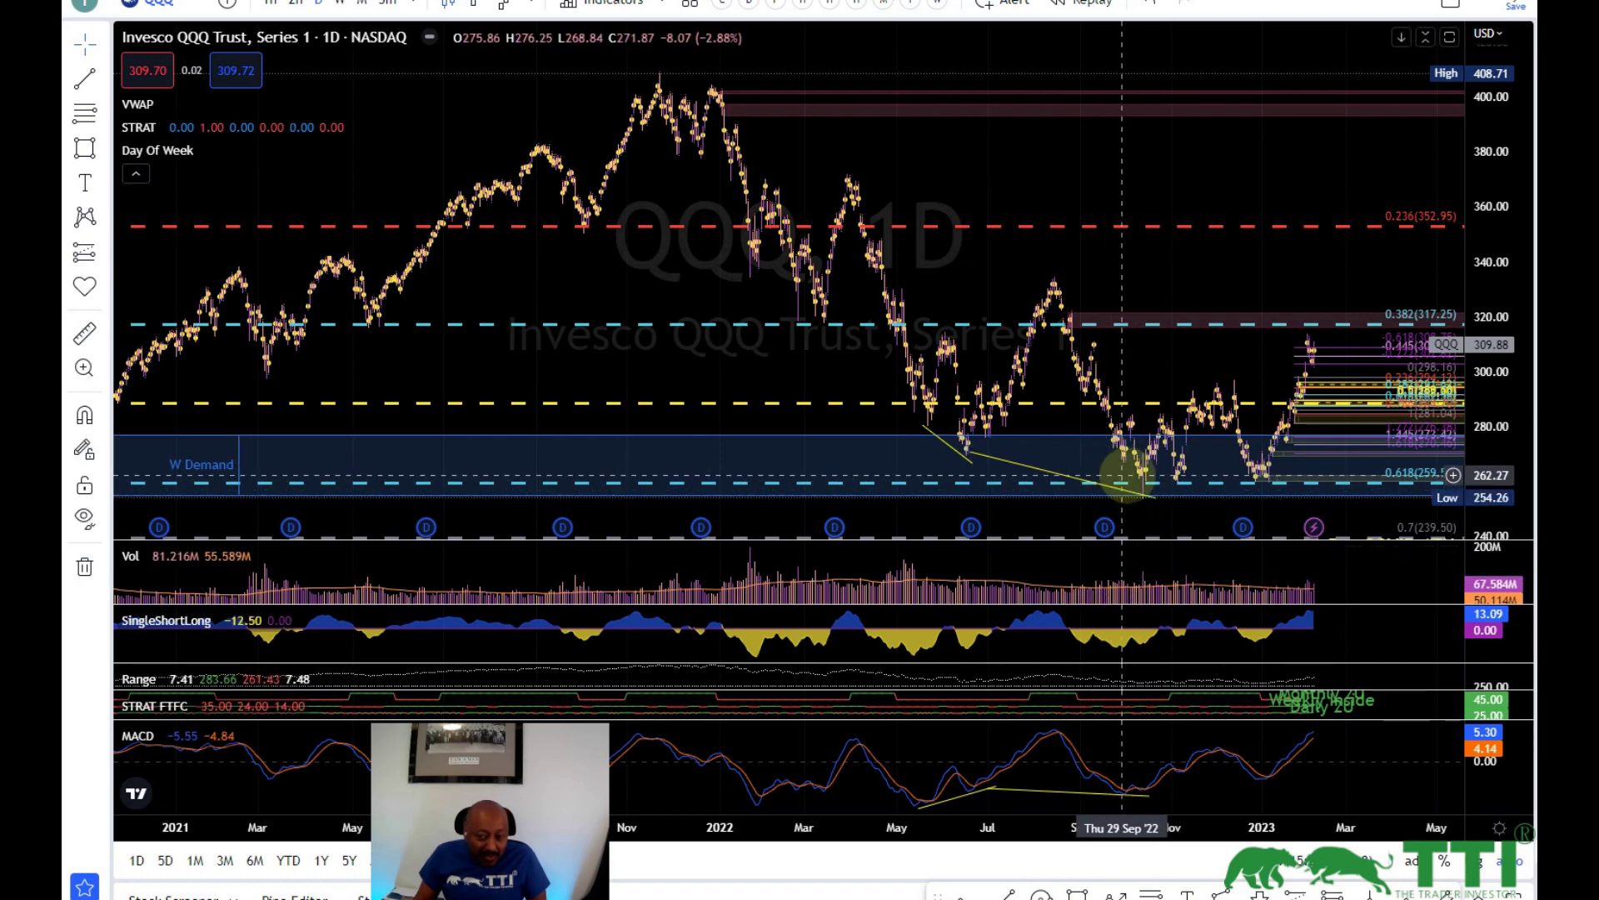
Step: Switch the QQQ chart to the hourly timeframe and review how the 2022 divergence lines sit against price
{"action": "scroll", "coordinate": [1153, 467], "scroll_direction": "up", "scroll_amount": 5}
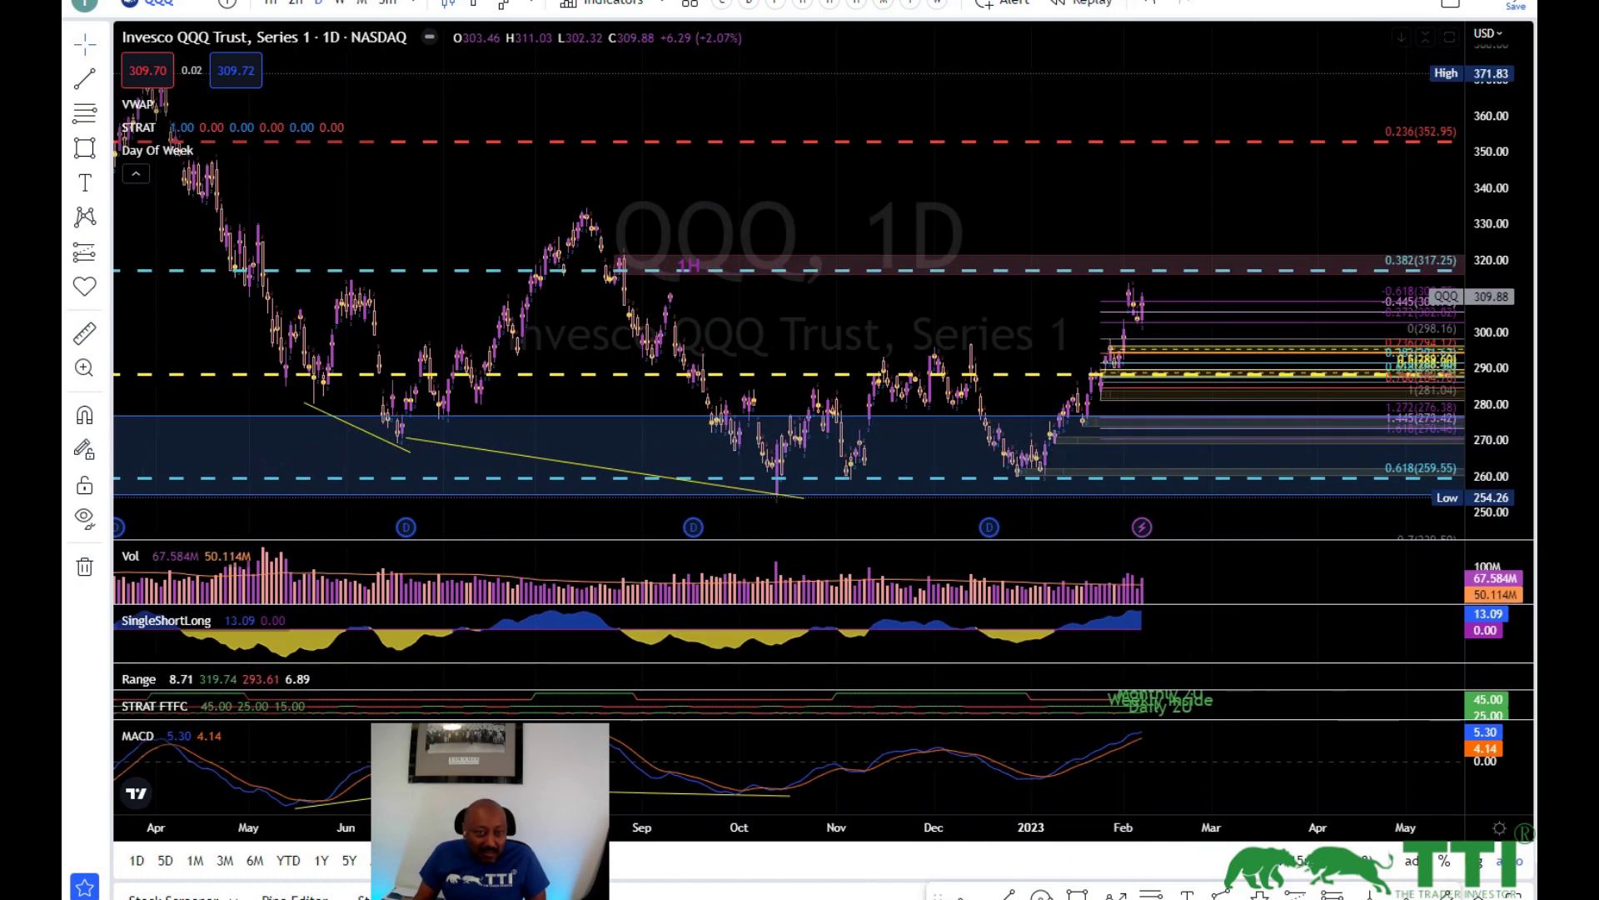
{"action": "left_click", "coordinate": [272, 4]}
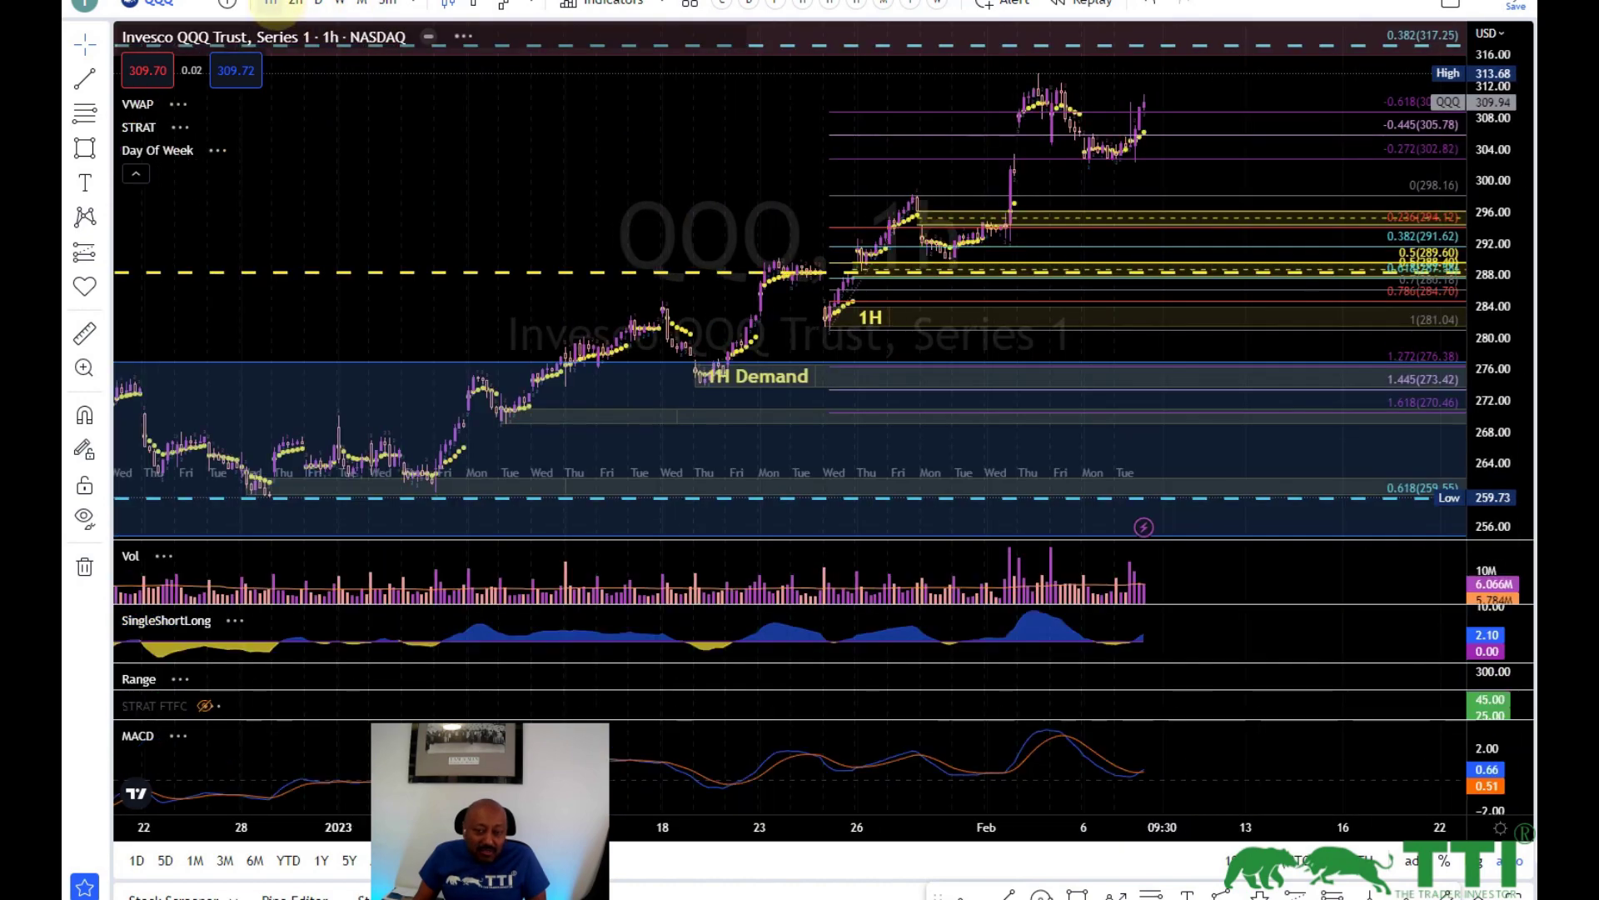
{"action": "scroll", "coordinate": [546, 203], "scroll_direction": "down", "scroll_amount": 6}
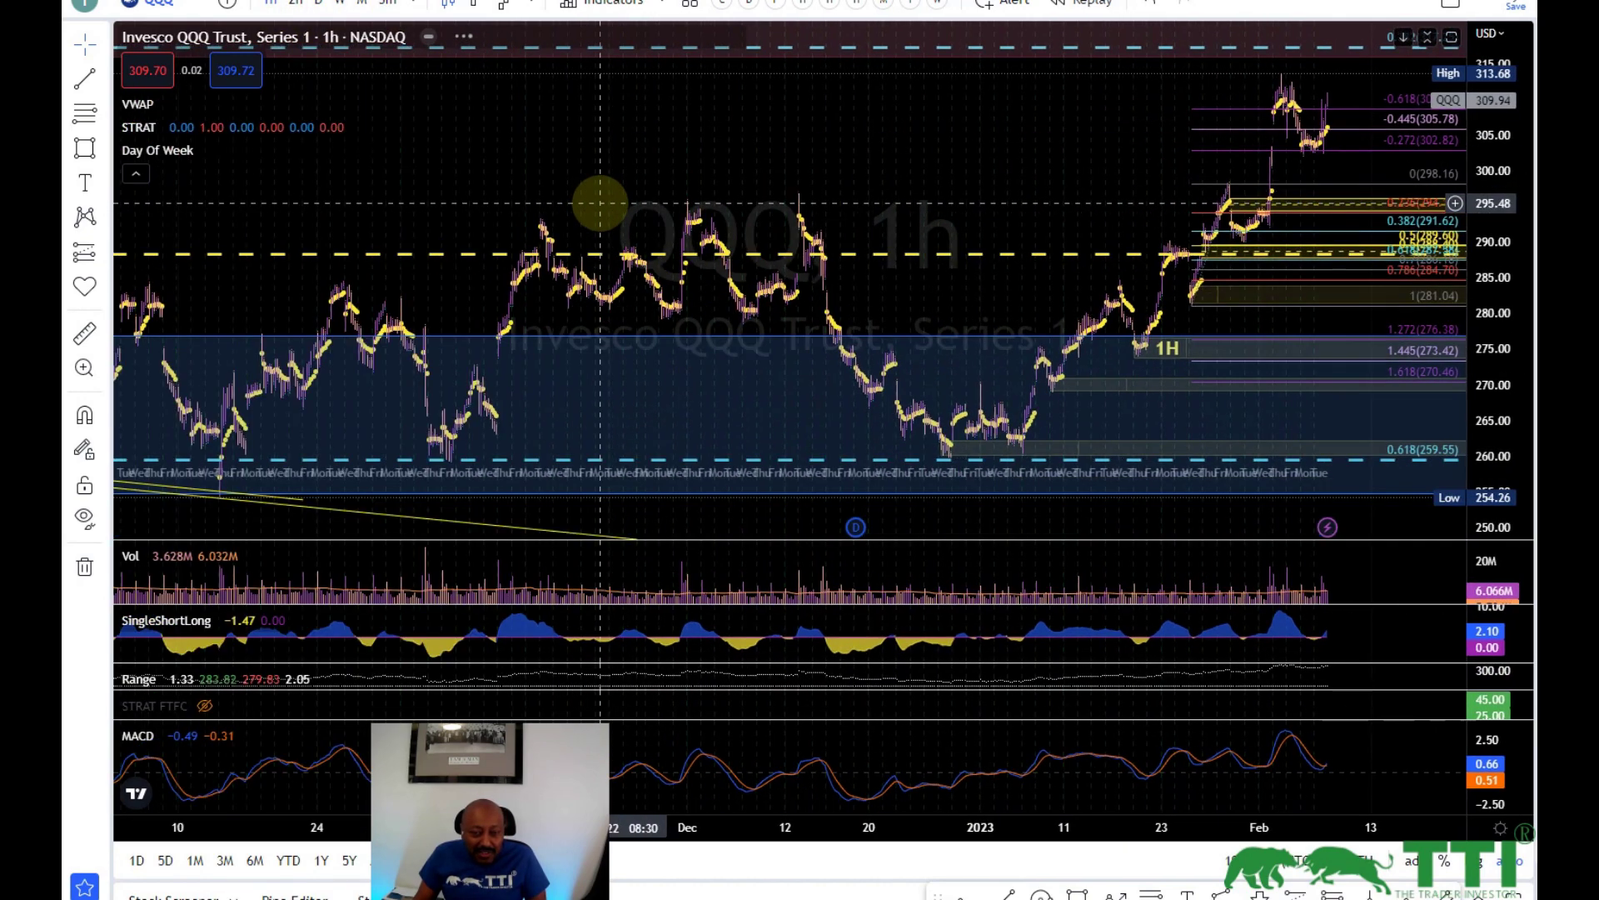
{"action": "scroll", "coordinate": [600, 203], "scroll_direction": "down", "scroll_amount": 8}
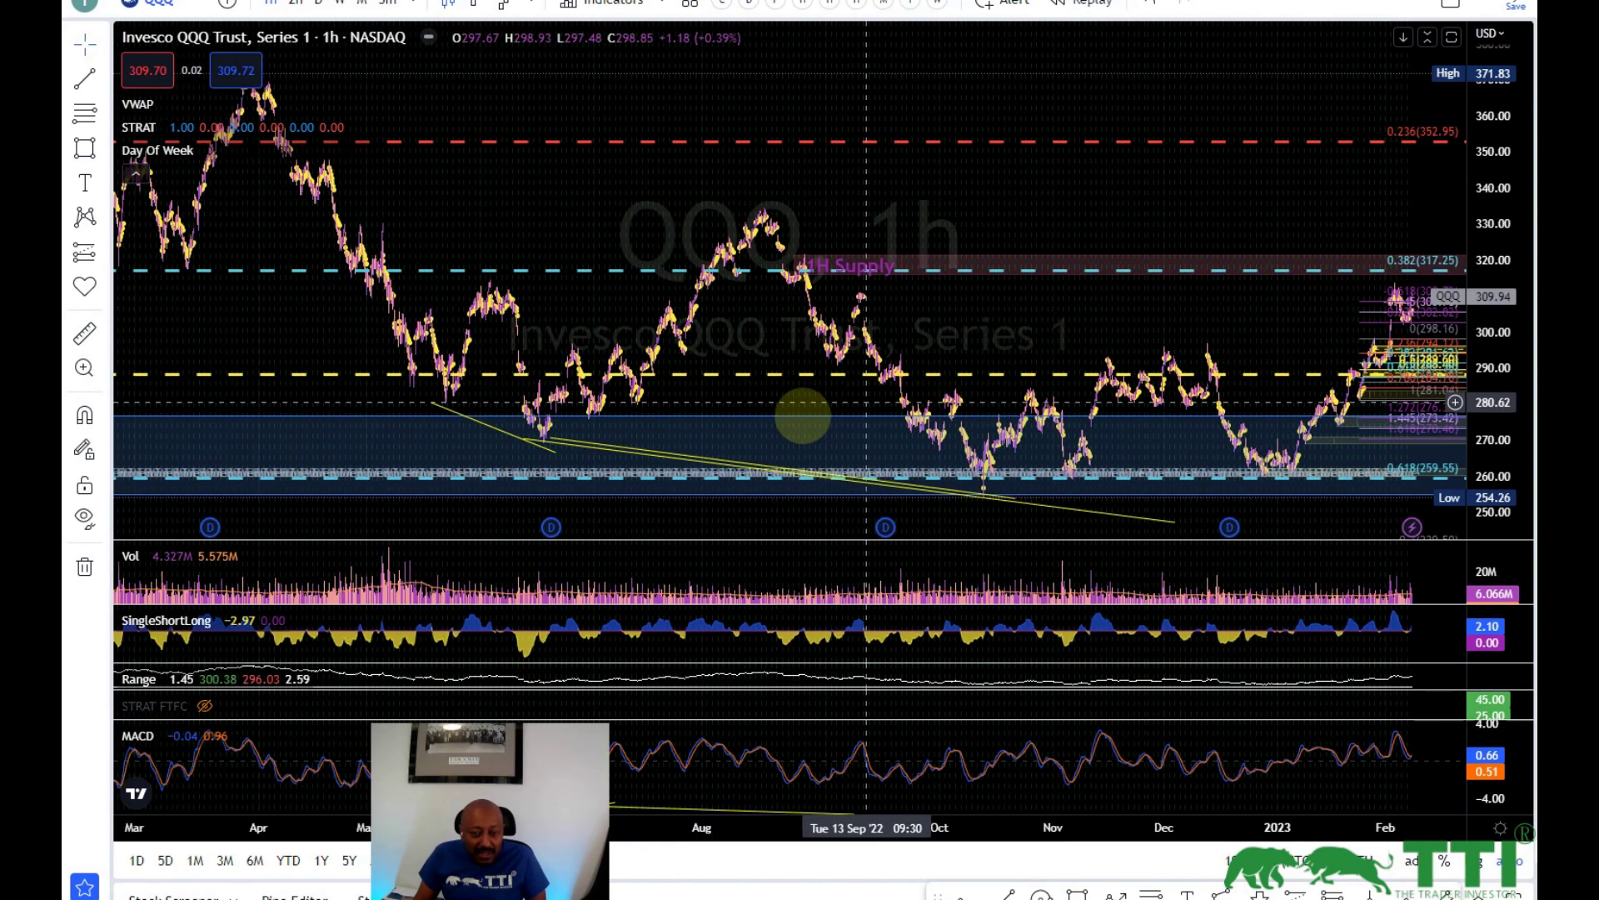
{"action": "scroll", "coordinate": [636, 424], "scroll_direction": "up", "scroll_amount": 3}
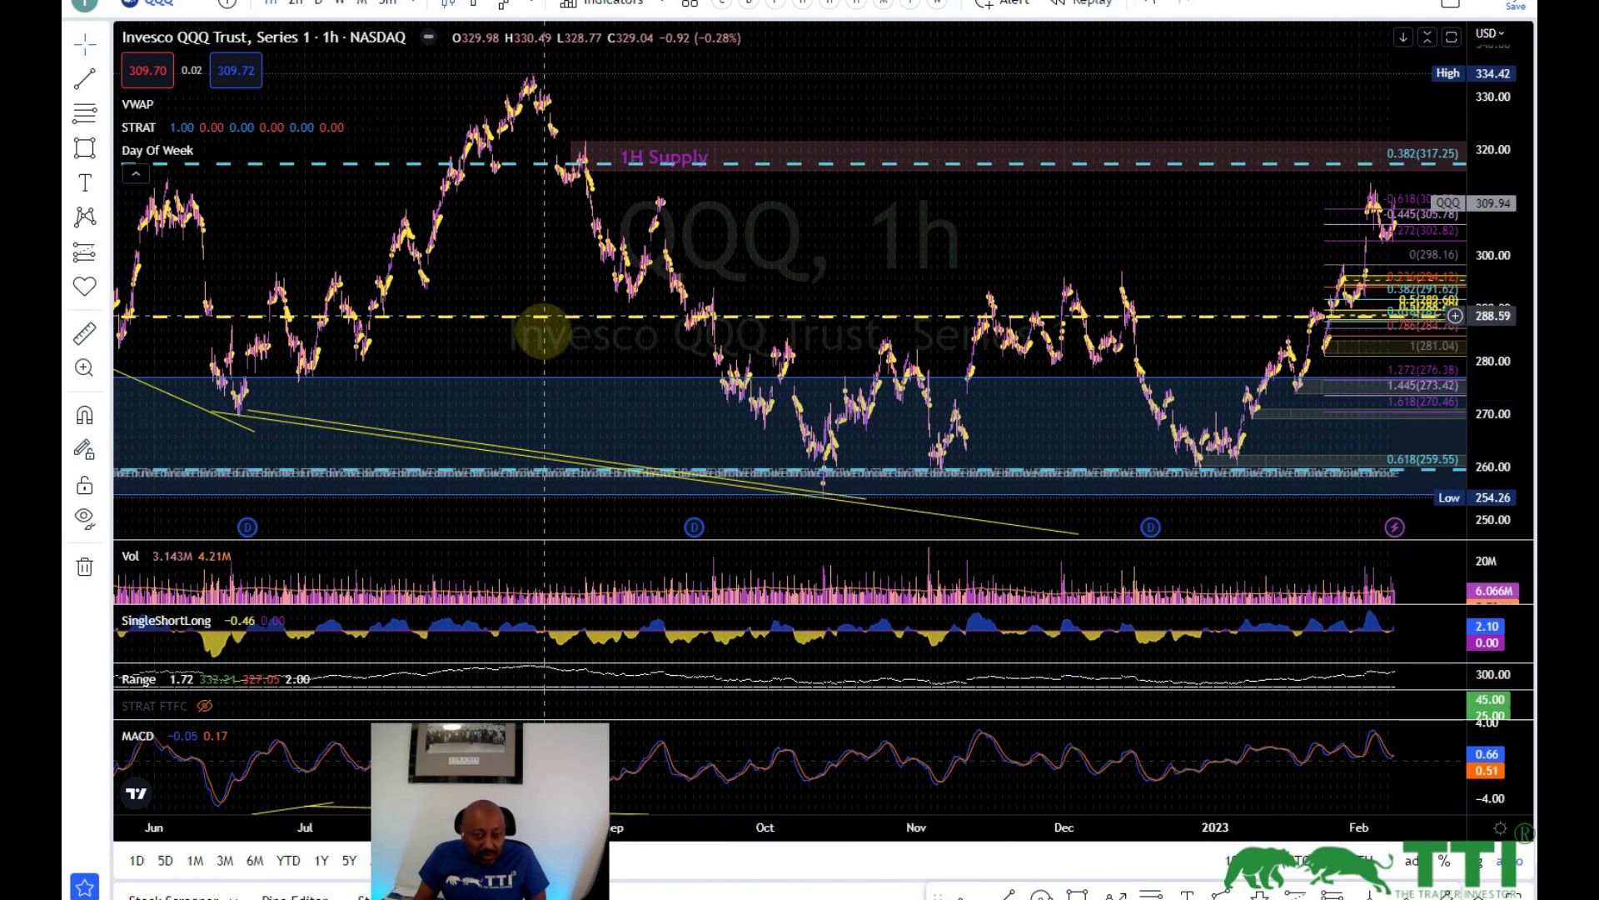
Step: Locate the June 2022 price low inside the weekly demand zone on the hourly chart
{"action": "left_click_drag", "start_coordinate": [546, 332], "coordinate": [1239, 357]}
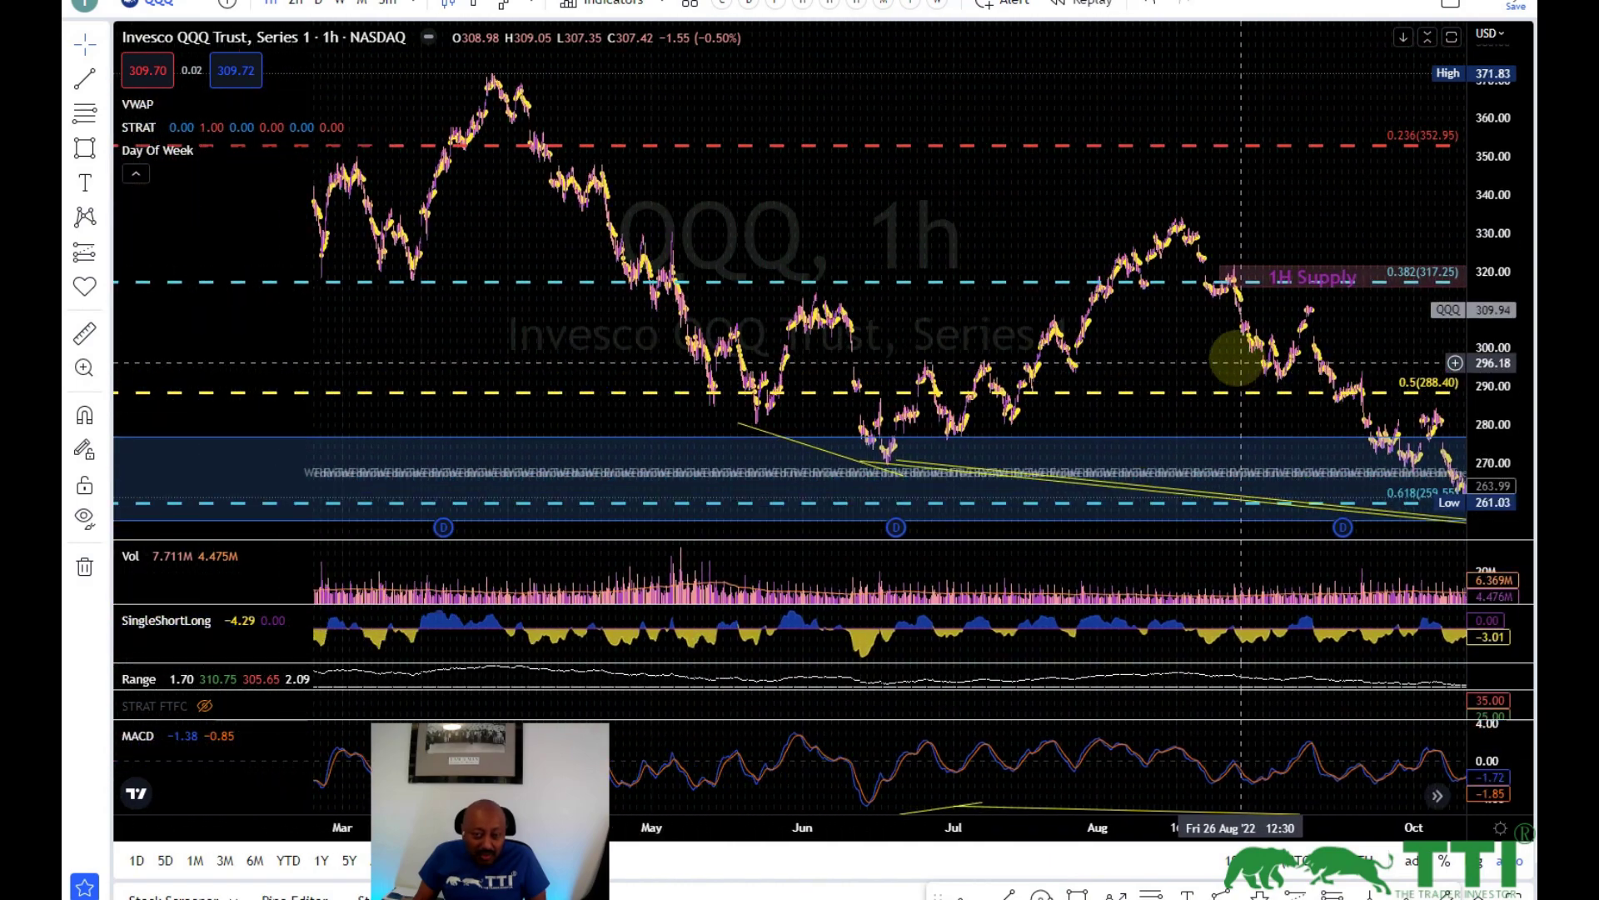
{"action": "left_click_drag", "start_coordinate": [1038, 332], "coordinate": [1015, 323]}
{"action": "scroll", "coordinate": [1015, 323], "scroll_direction": "up", "scroll_amount": 2}
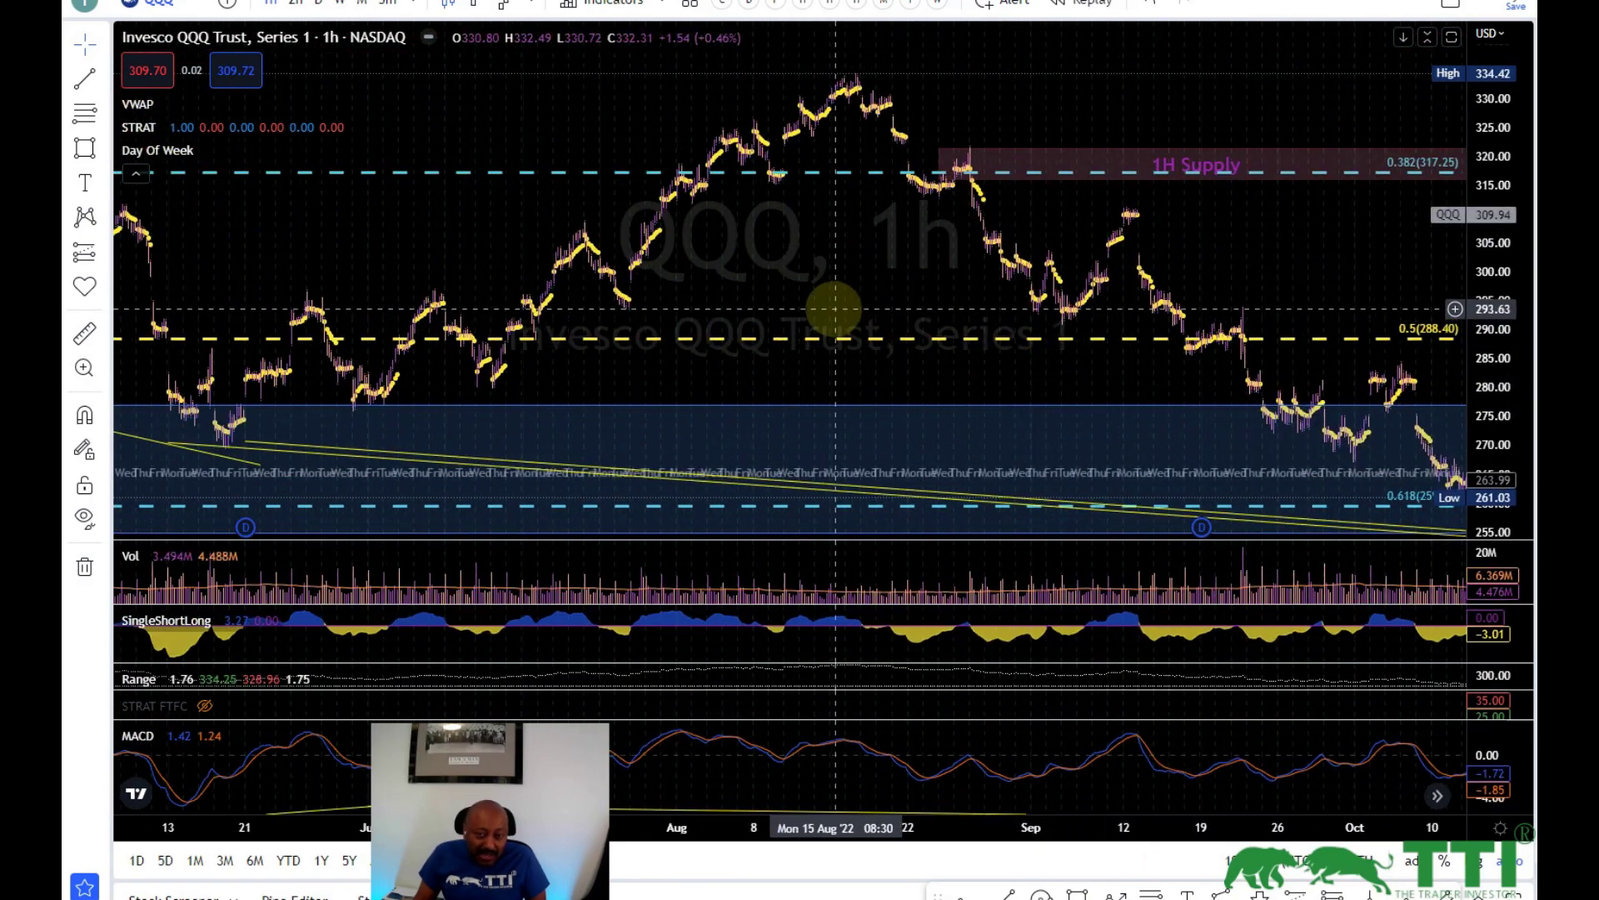
{"action": "scroll", "coordinate": [824, 311], "scroll_direction": "up", "scroll_amount": 1}
{"action": "left_click_drag", "start_coordinate": [615, 296], "coordinate": [1457, 276]}
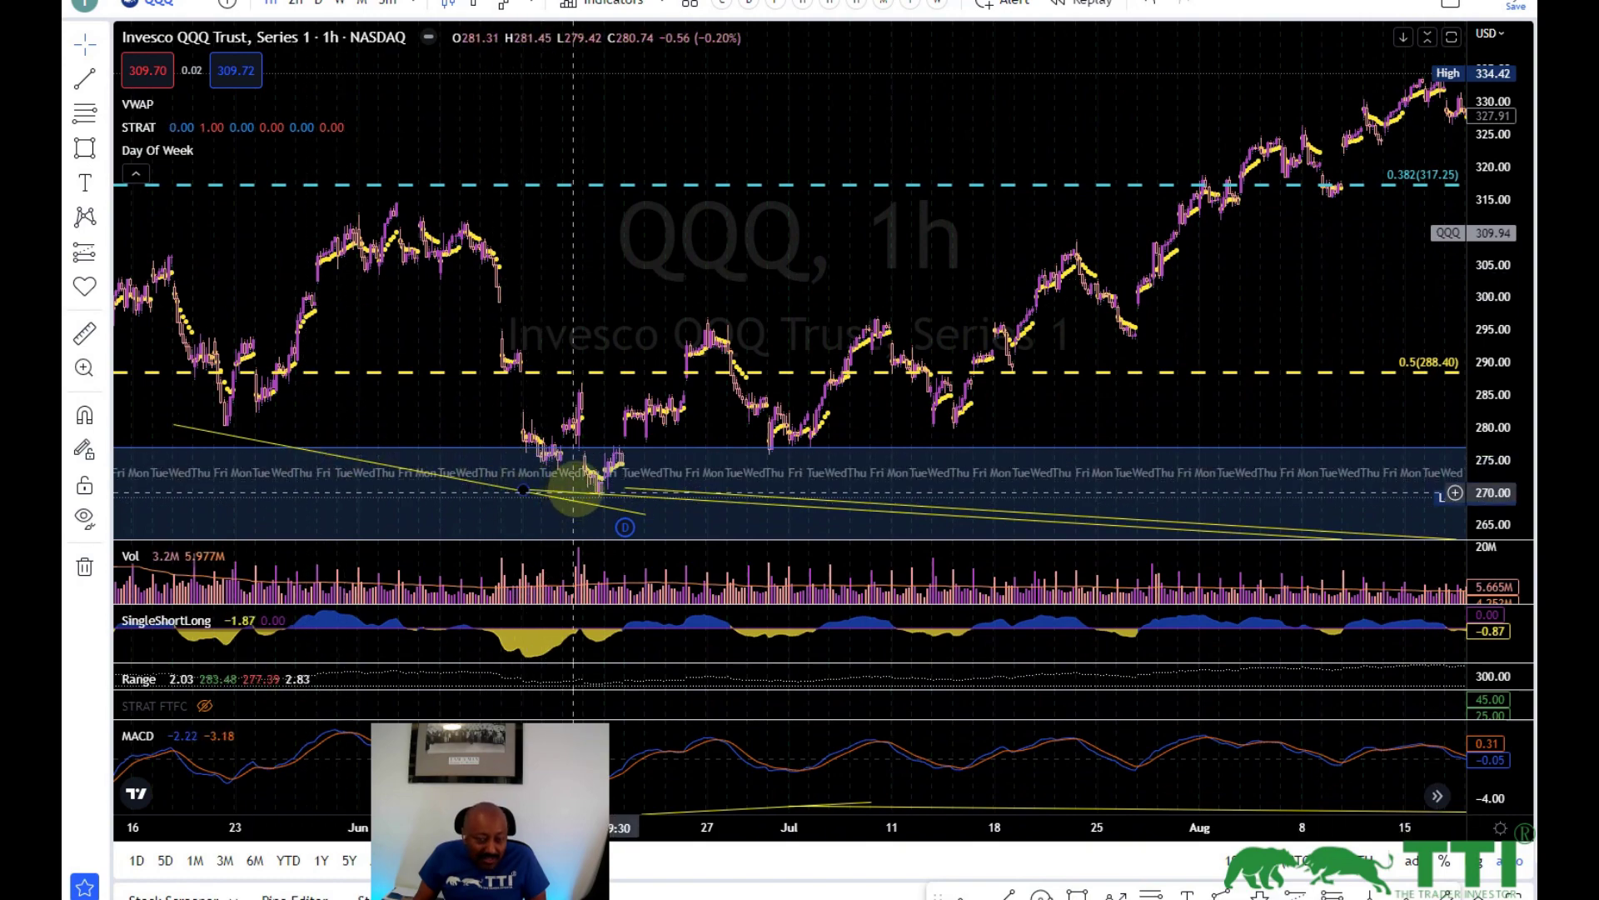
{"action": "scroll", "coordinate": [642, 242], "scroll_direction": "up", "scroll_amount": 3}
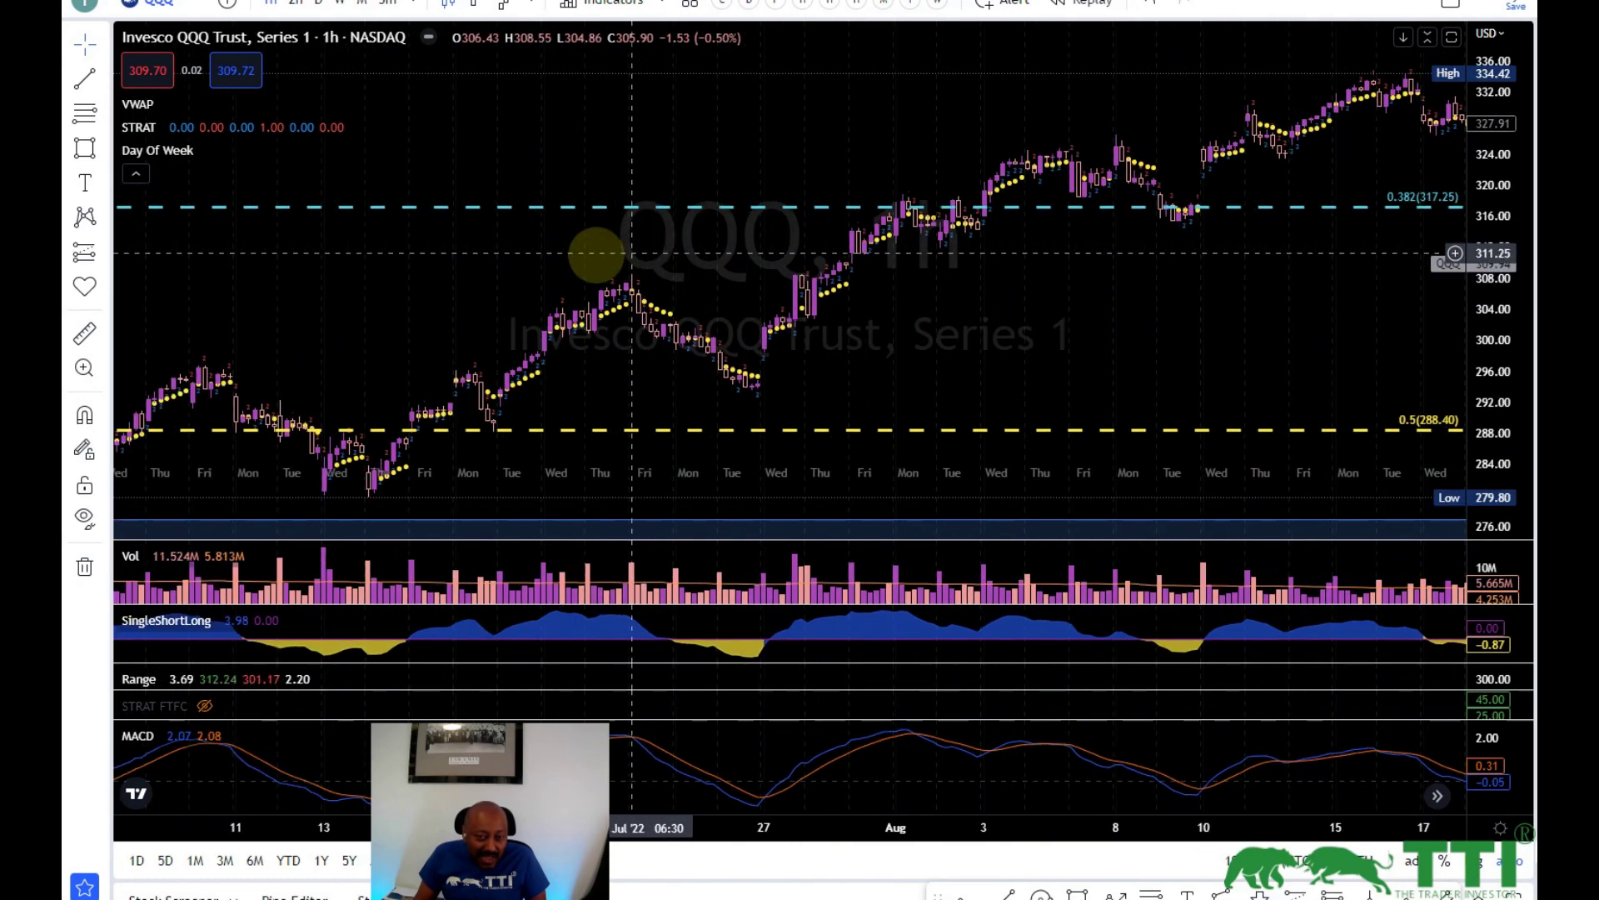
{"action": "left_click_drag", "start_coordinate": [425, 250], "coordinate": [1108, 225]}
{"action": "left_click_drag", "start_coordinate": [381, 257], "coordinate": [806, 203]}
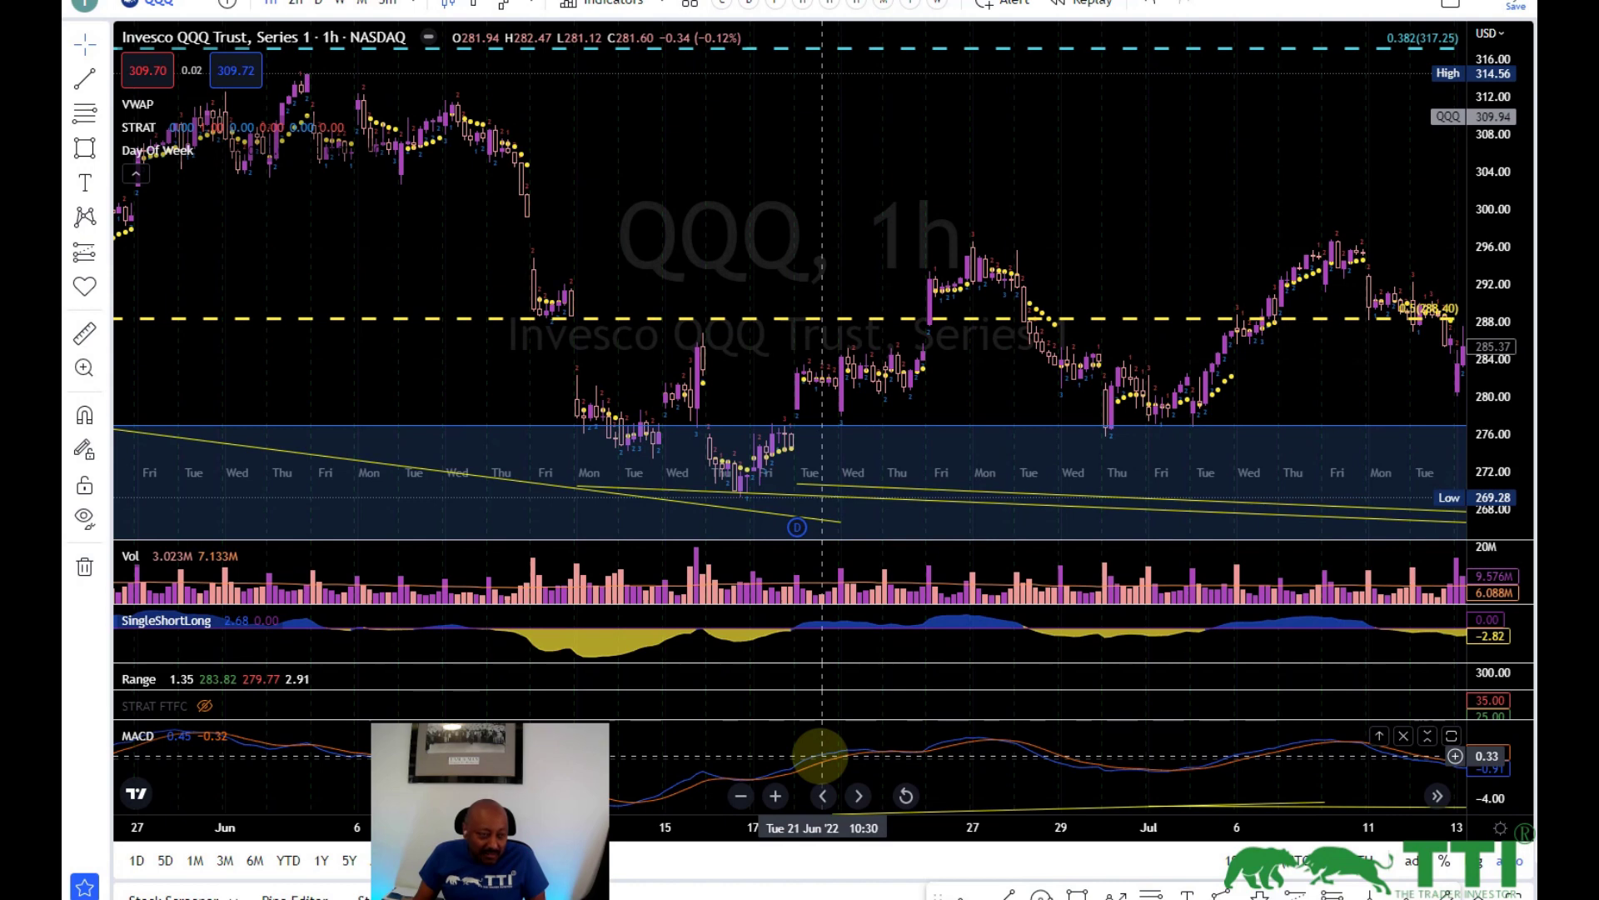
Step: Compare the hourly price lows with the MACD lows between mid-May and mid-June 2022 for divergence
{"action": "scroll", "coordinate": [820, 745], "scroll_direction": "down", "scroll_amount": 2}
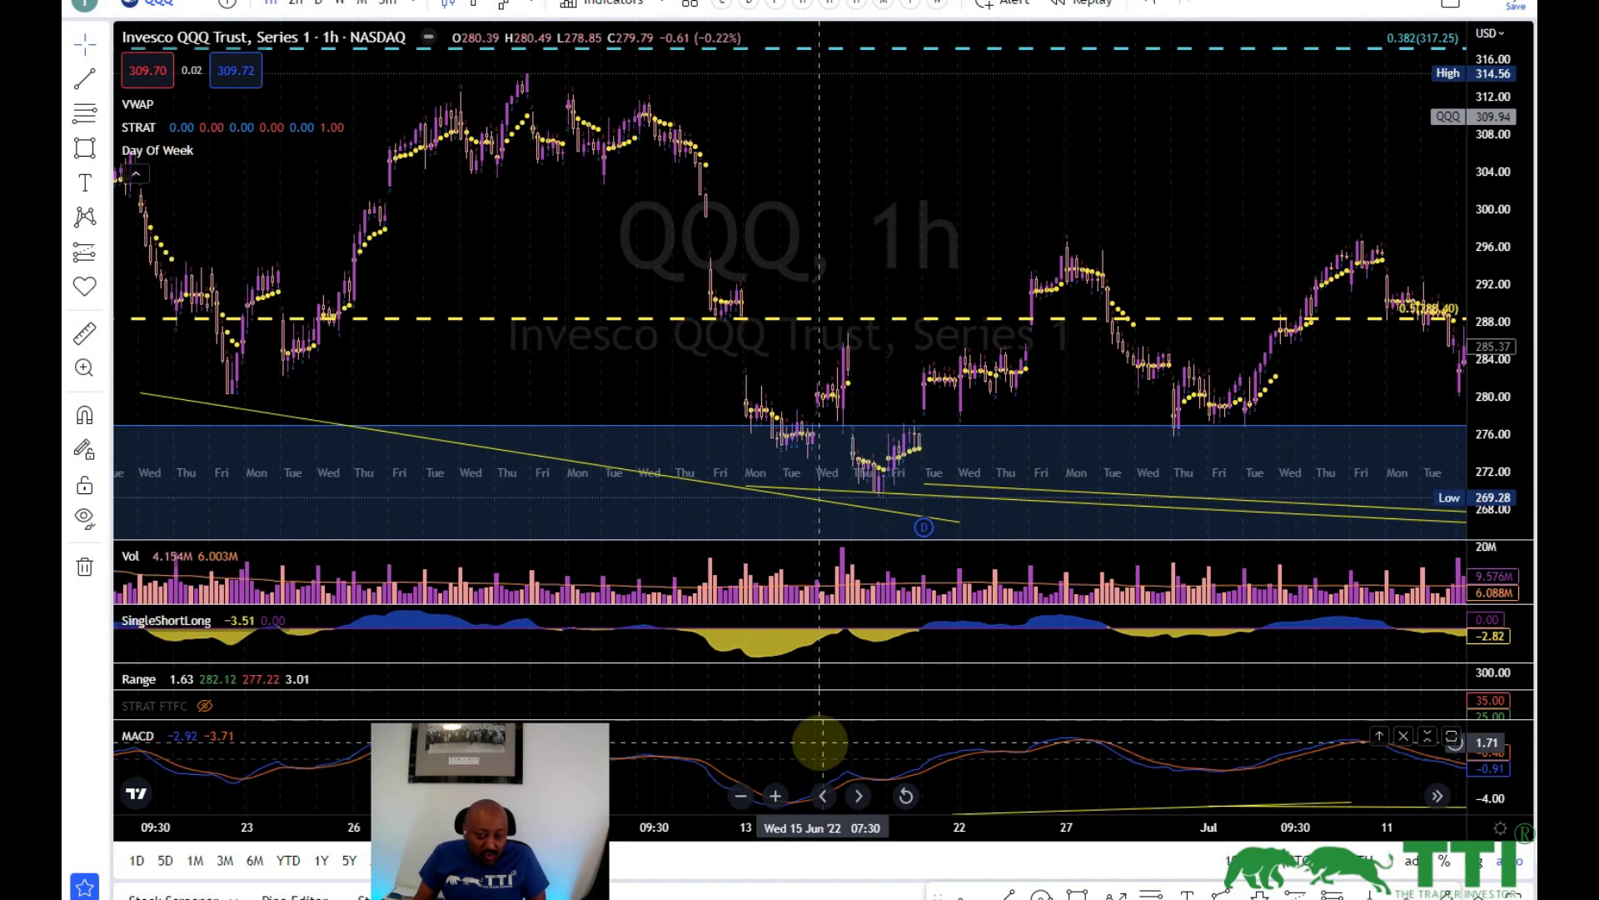
{"action": "scroll", "coordinate": [820, 744], "scroll_direction": "down", "scroll_amount": 1}
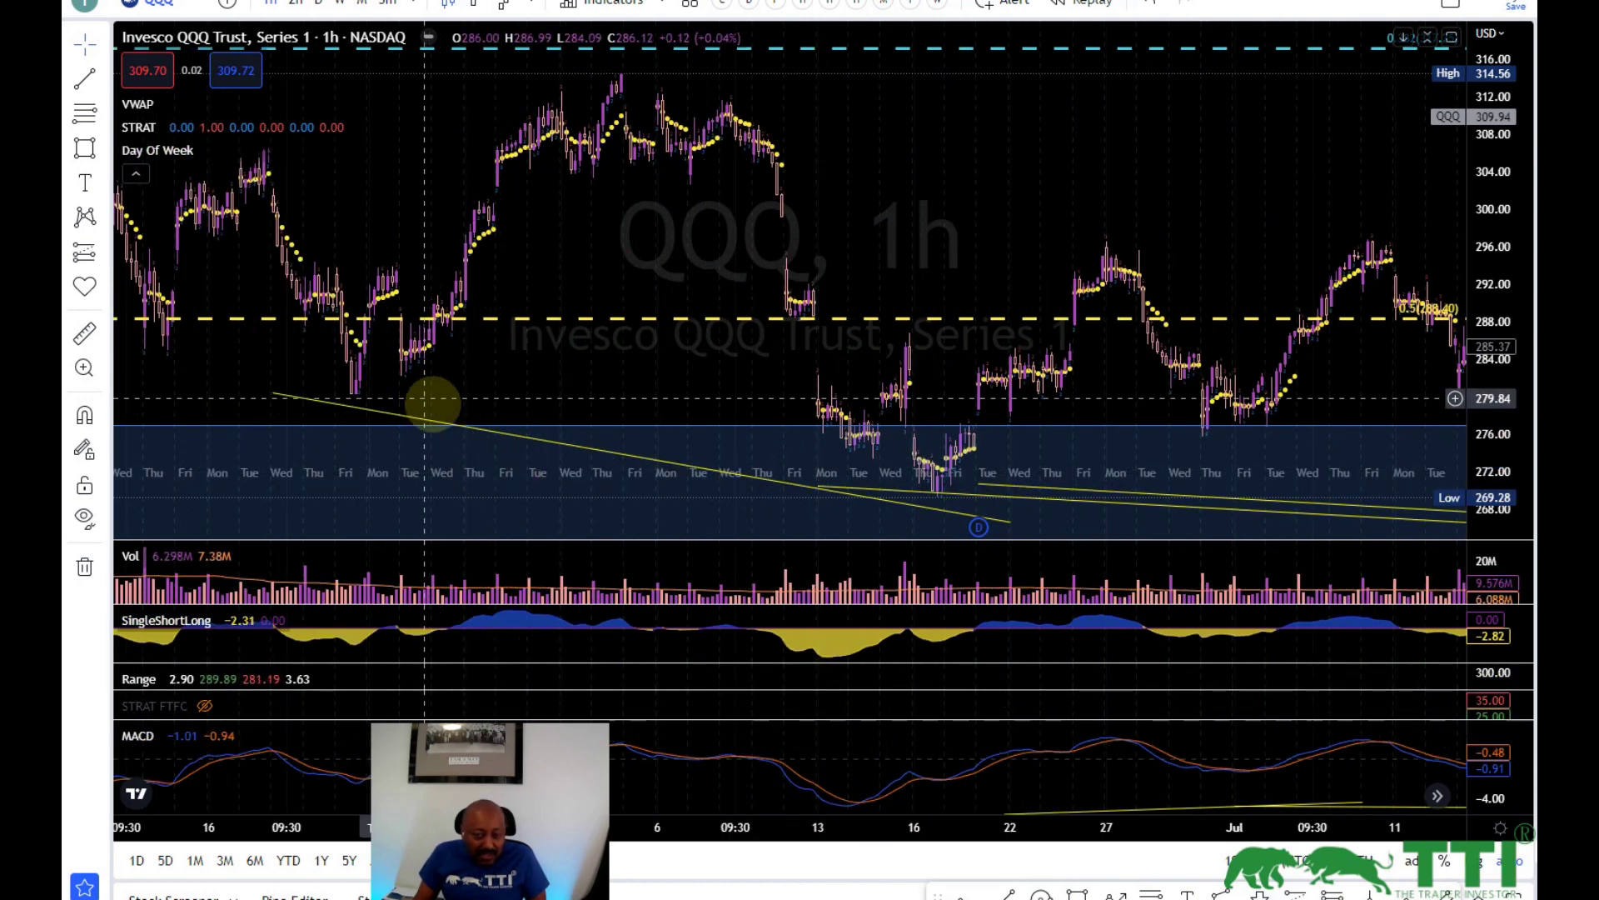
{"action": "scroll", "coordinate": [426, 398], "scroll_direction": "down", "scroll_amount": 3}
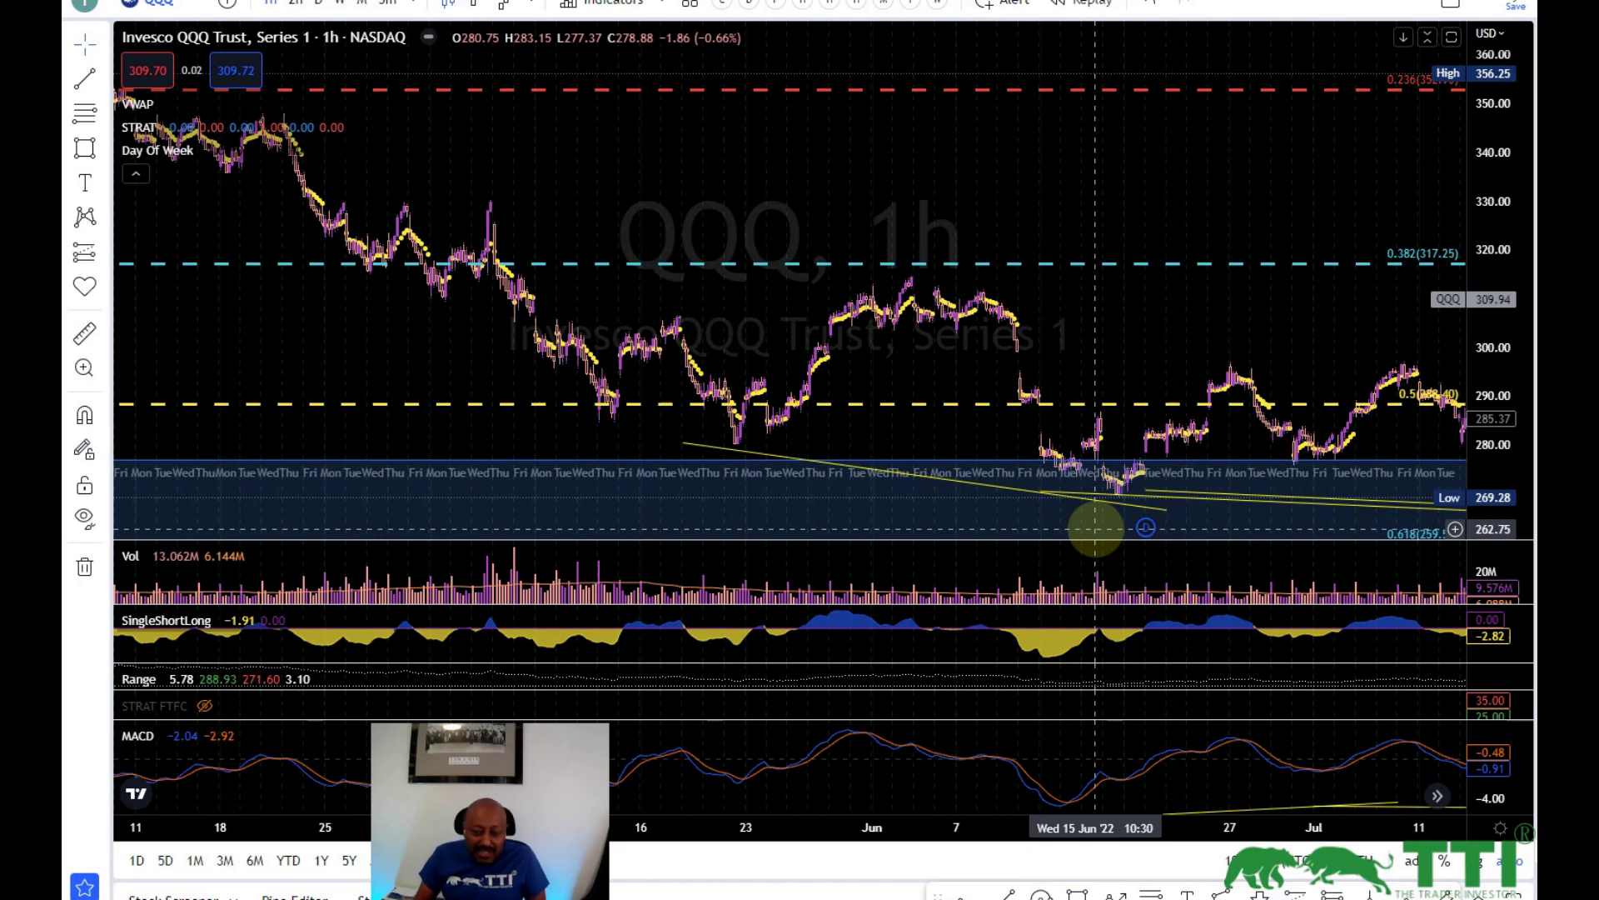
{"action": "scroll", "coordinate": [1033, 492], "scroll_direction": "up", "scroll_amount": 3}
{"action": "scroll", "coordinate": [1026, 491], "scroll_direction": "up", "scroll_amount": 1}
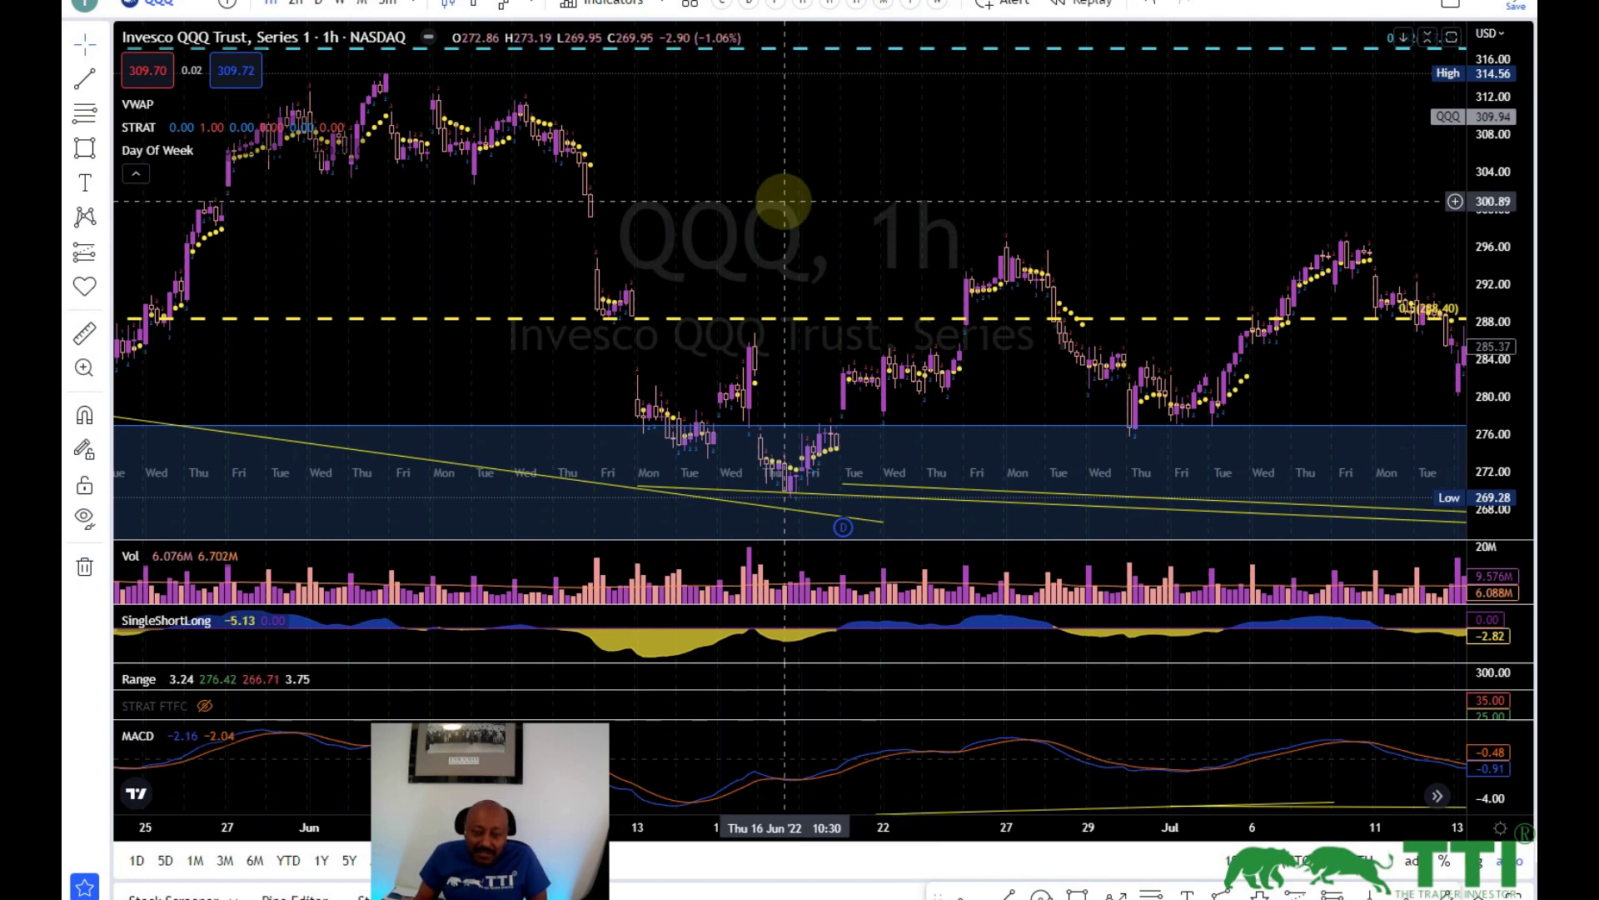
{"action": "scroll", "coordinate": [869, 199], "scroll_direction": "down", "scroll_amount": 5}
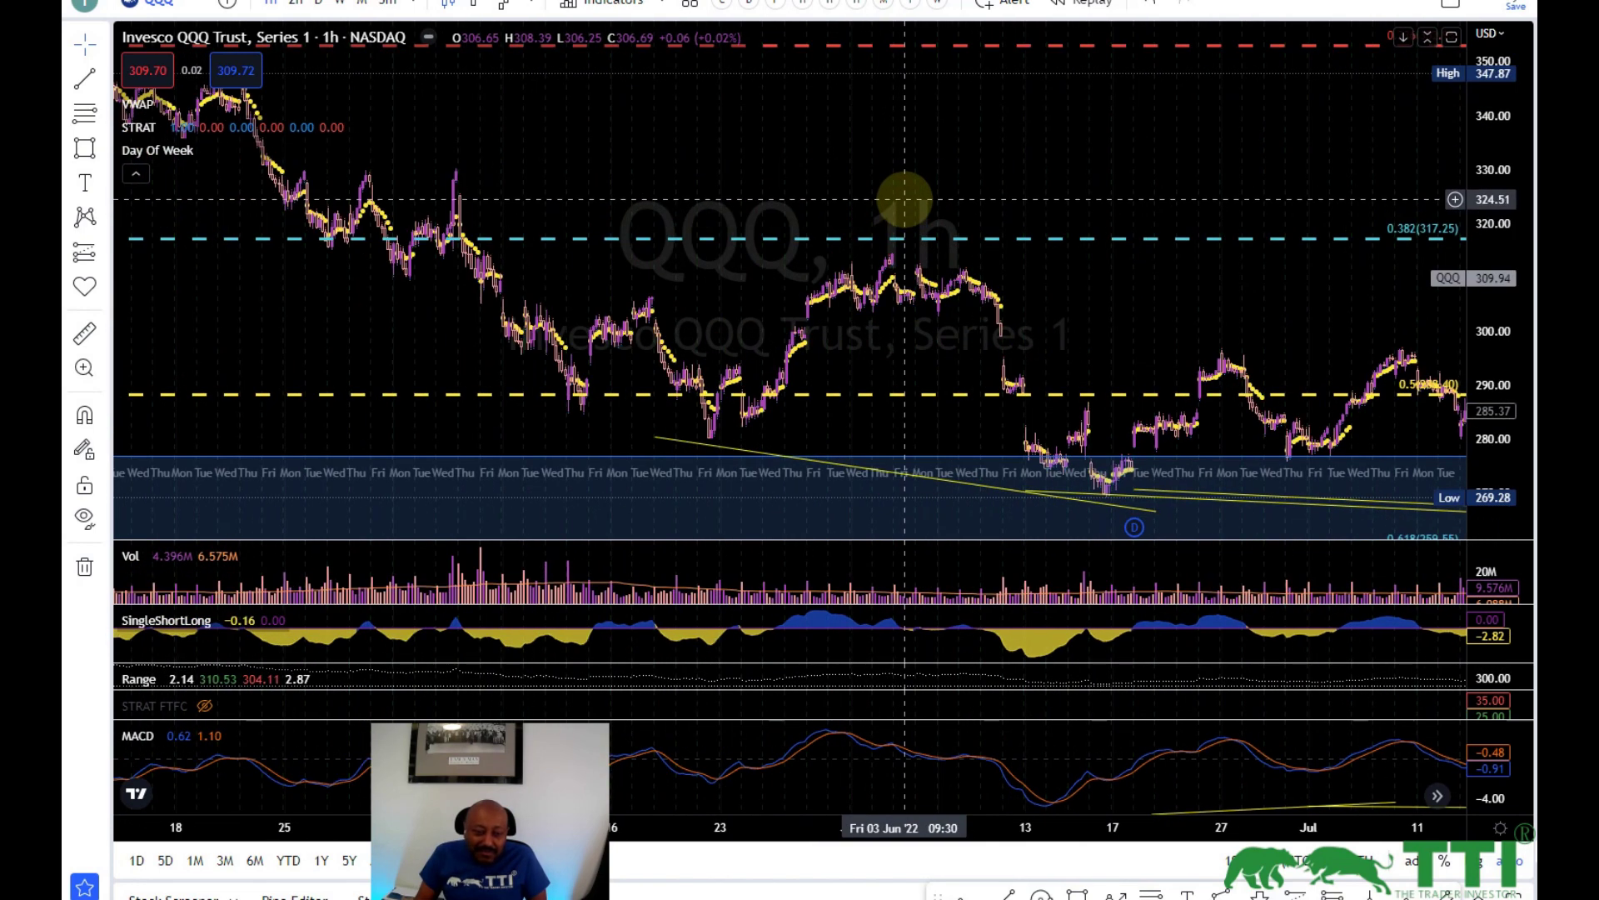
Step: Open the MACD input settings and review the price source options, keeping close as the source
{"action": "scroll", "coordinate": [903, 199], "scroll_direction": "down", "scroll_amount": 2}
{"action": "scroll", "coordinate": [904, 199], "scroll_direction": "down", "scroll_amount": 3}
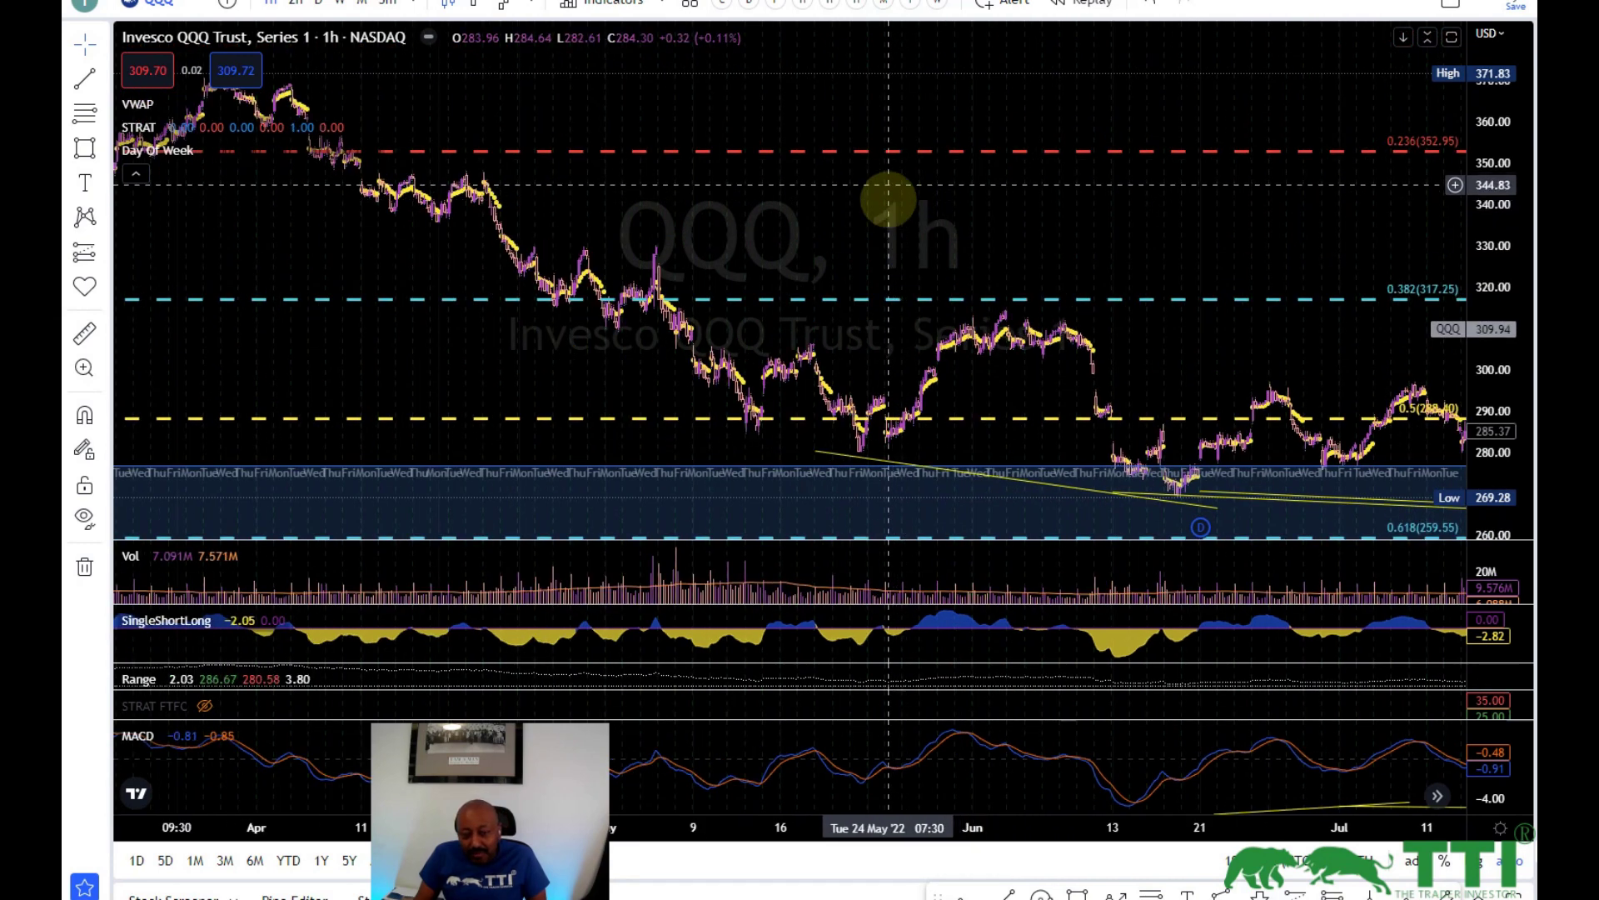
{"action": "mouse_move", "coordinate": [141, 736]}
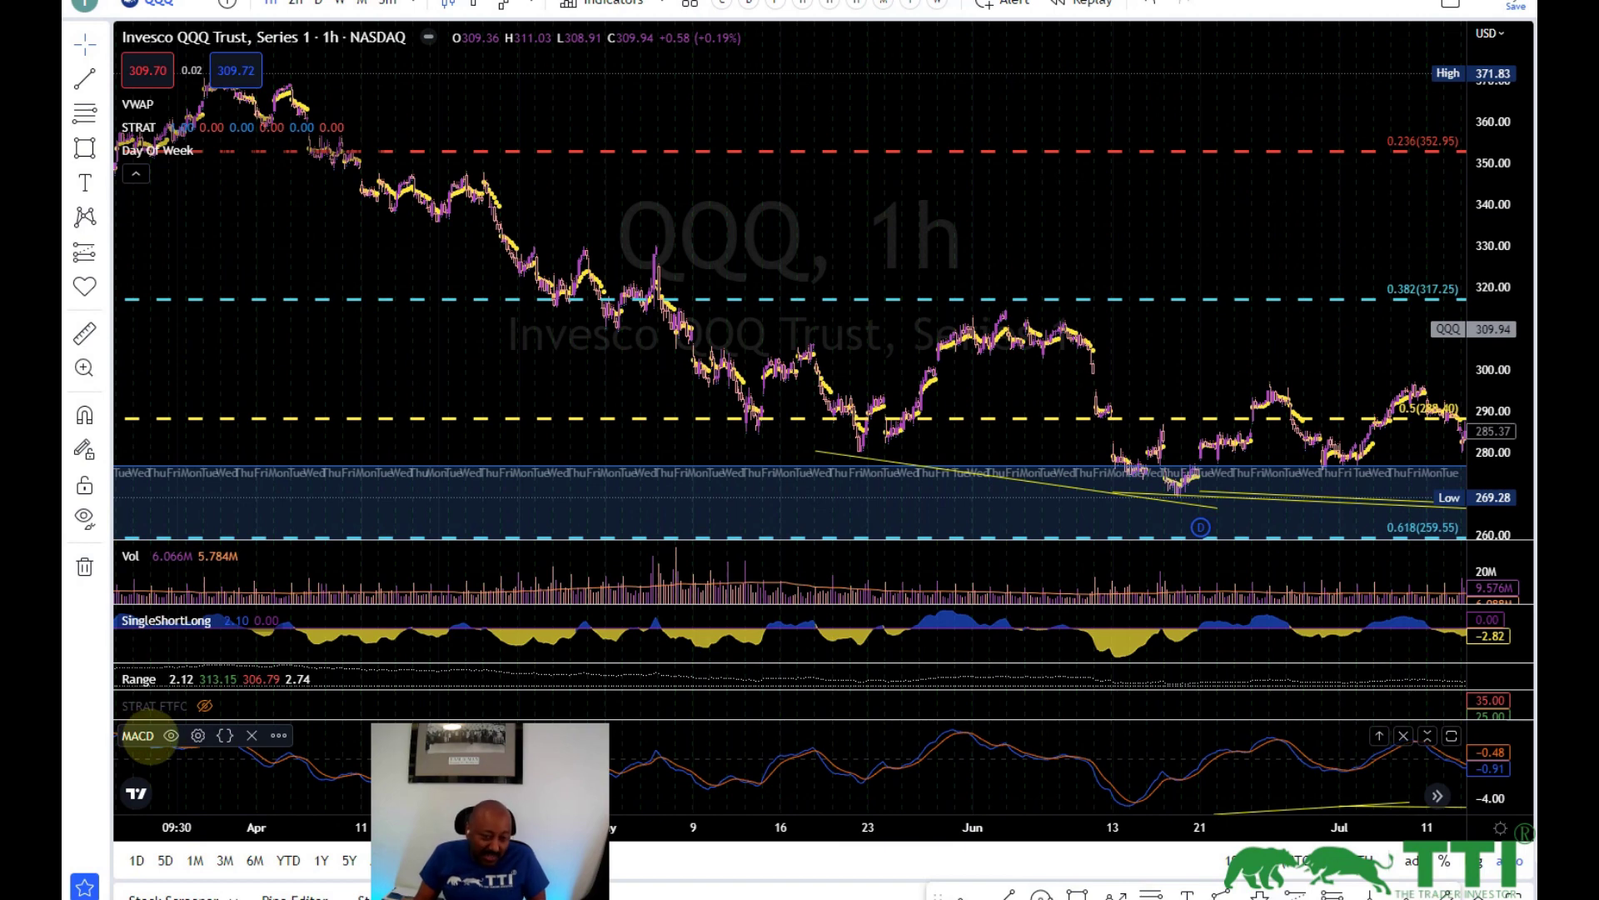
{"action": "mouse_move", "coordinate": [212, 733]}
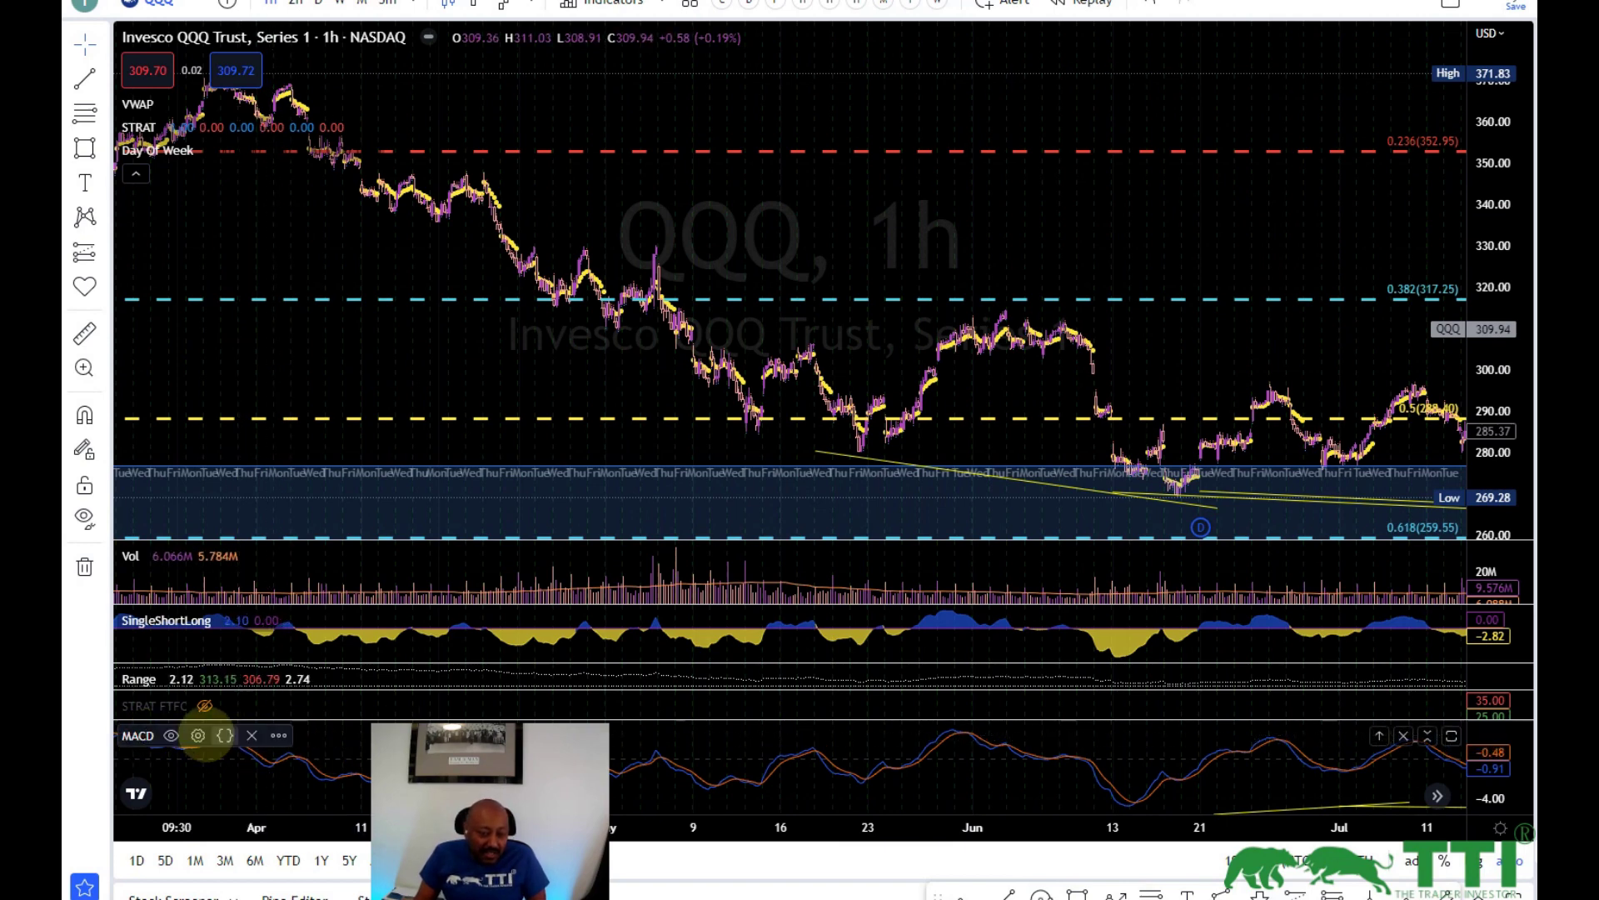
{"action": "left_click", "coordinate": [198, 734]}
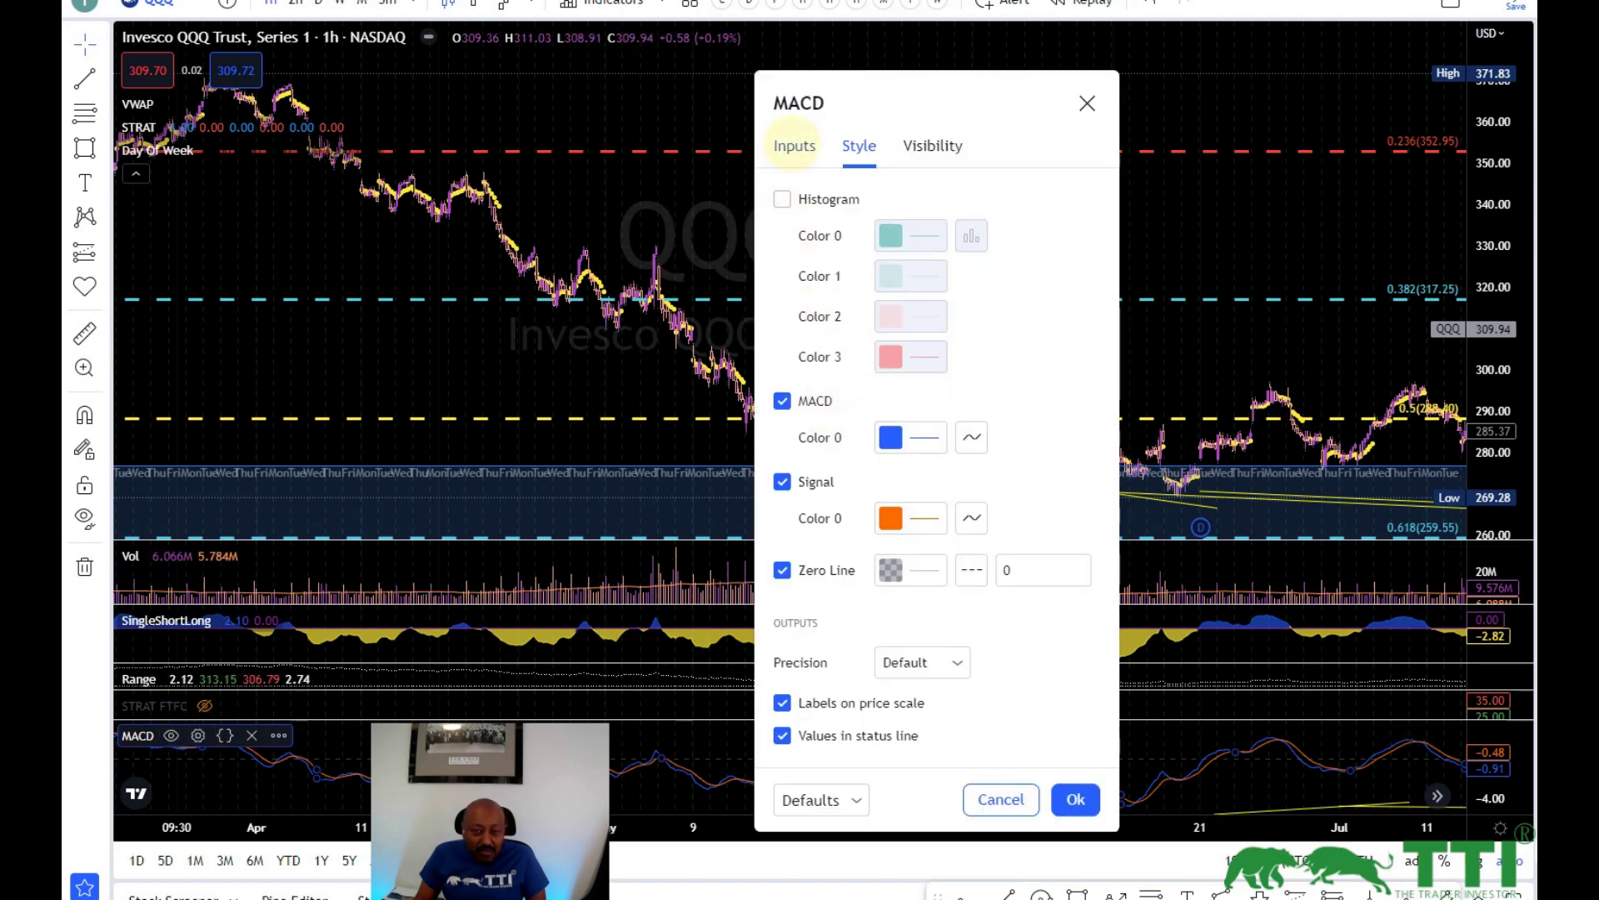
{"action": "left_click", "coordinate": [794, 145]}
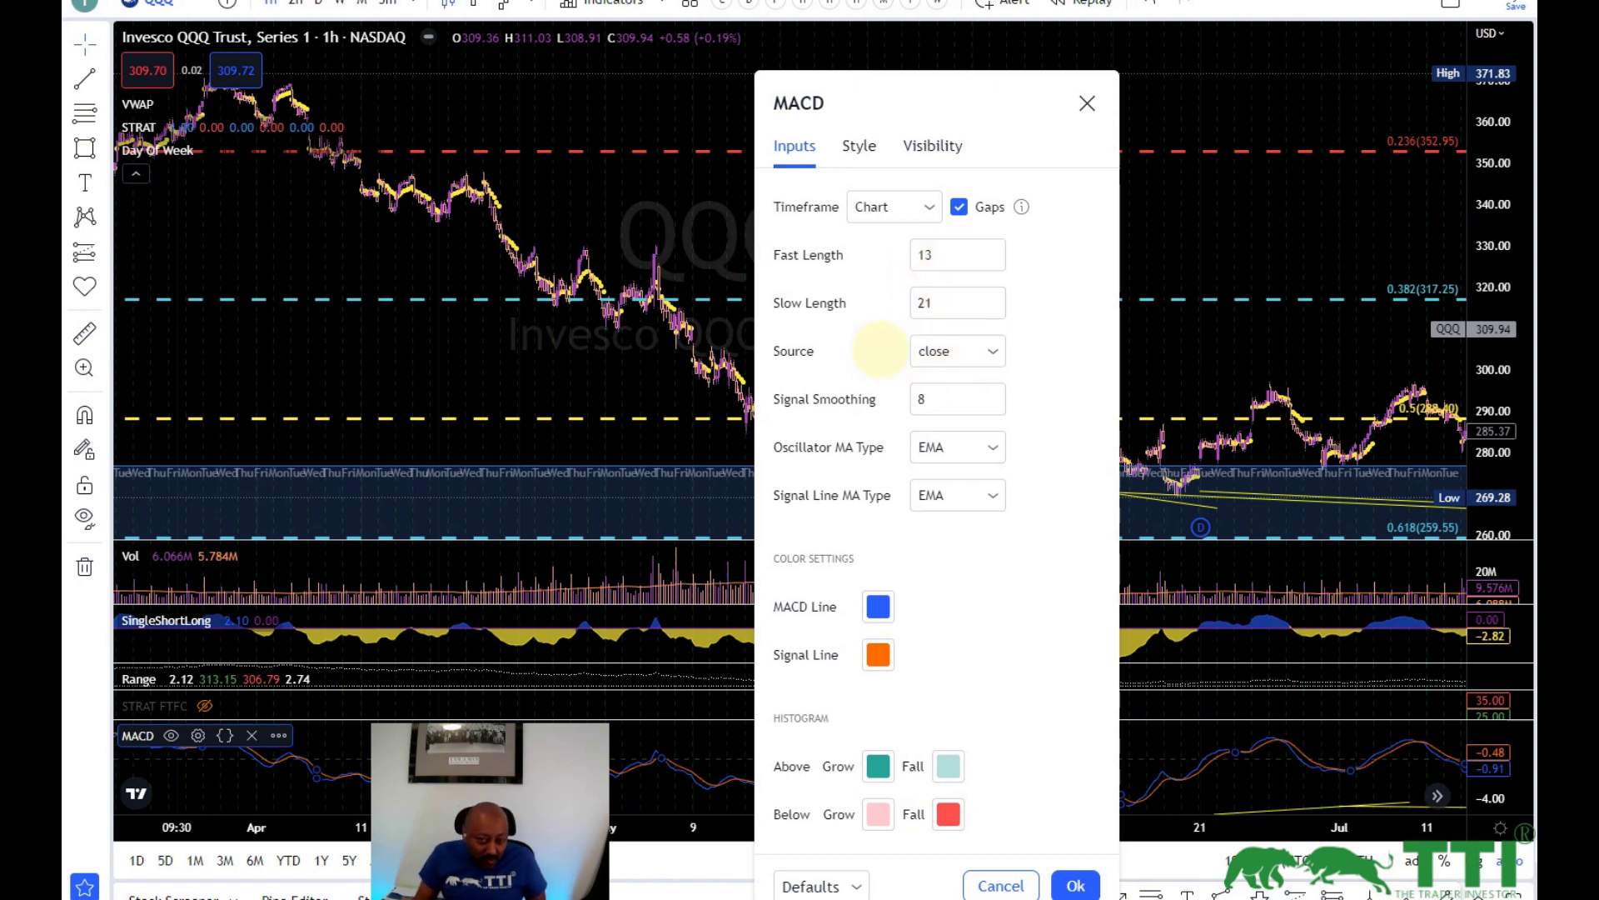
{"action": "left_click", "coordinate": [984, 351]}
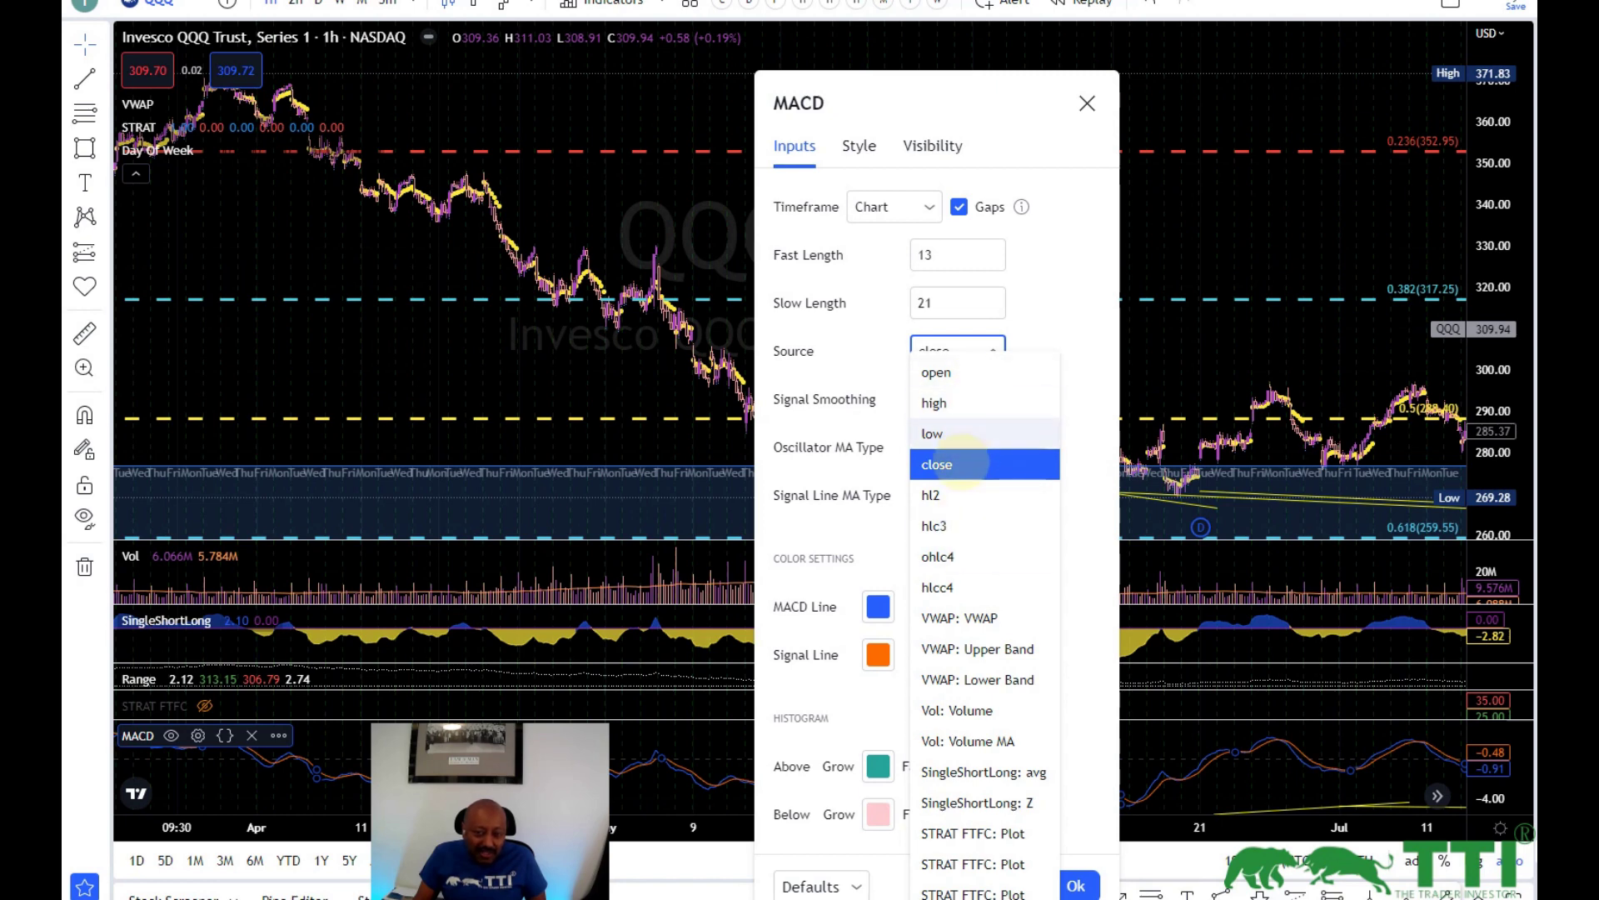
{"action": "left_click", "coordinate": [960, 469]}
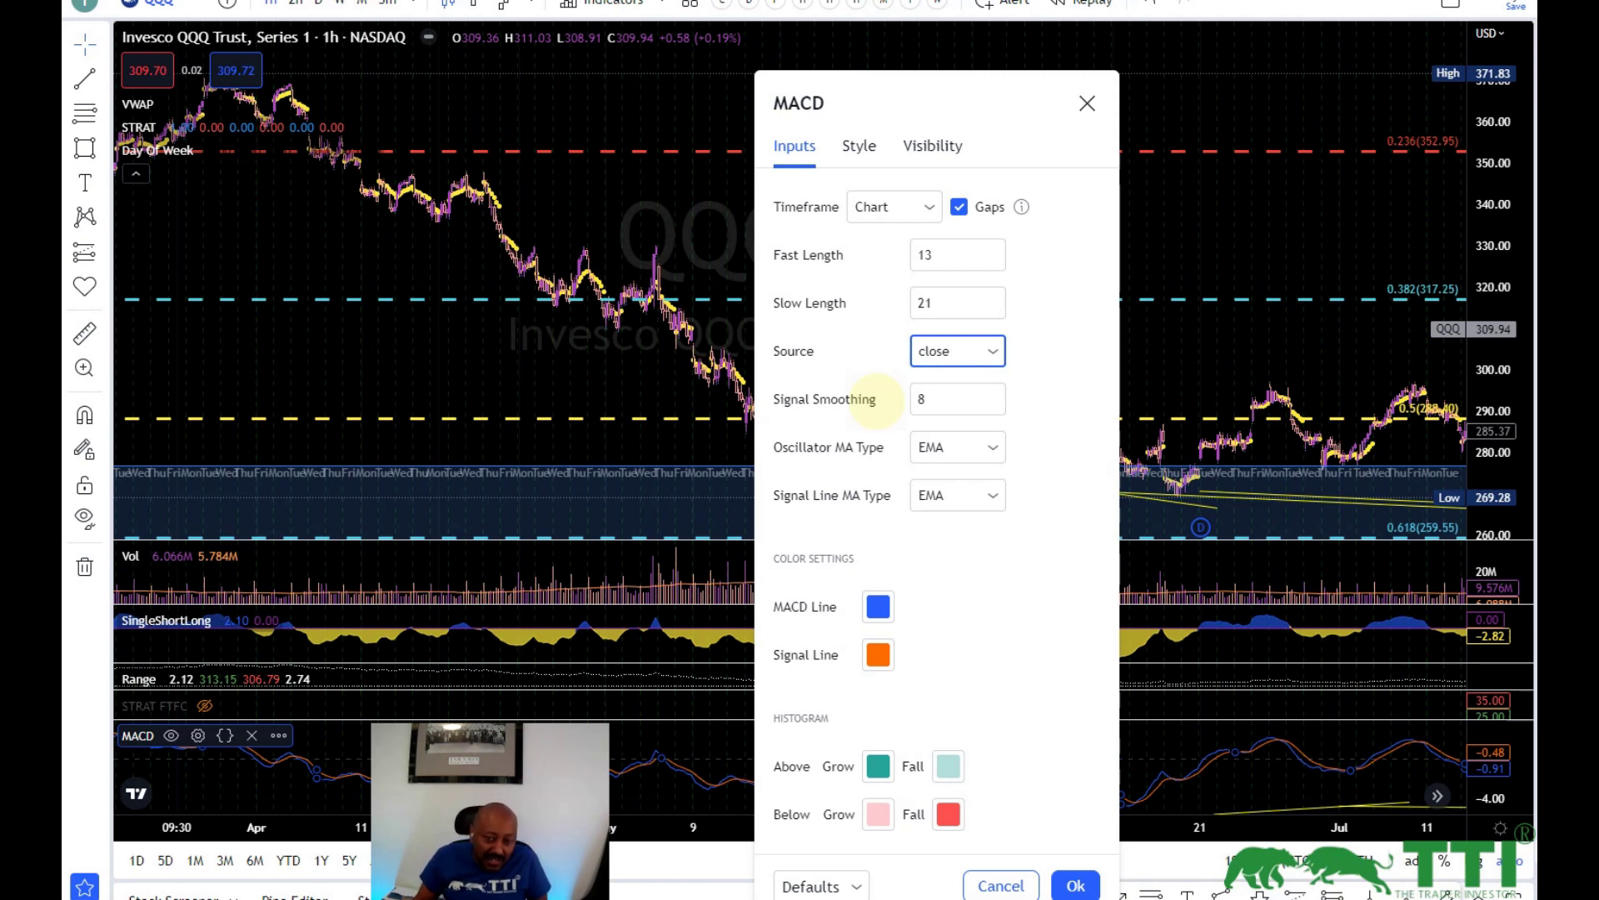
Step: Check the MACD's oscillator moving-average type options and close the settings without changing them
{"action": "scroll", "coordinate": [655, 553], "scroll_direction": "up", "scroll_amount": 2}
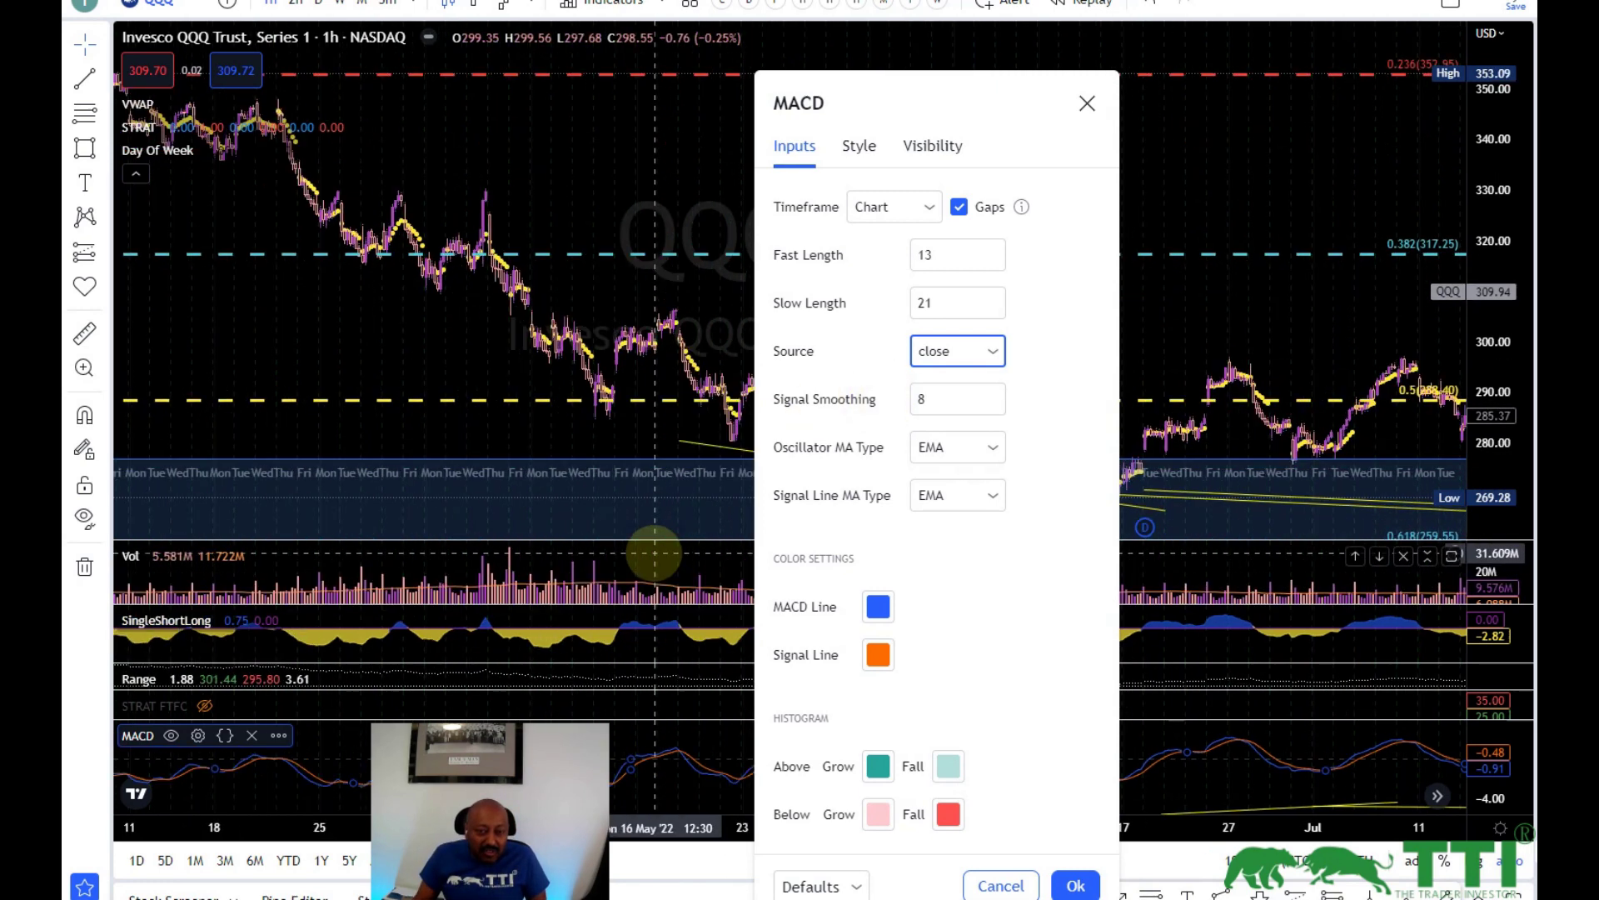
{"action": "scroll", "coordinate": [654, 553], "scroll_direction": "up", "scroll_amount": 2}
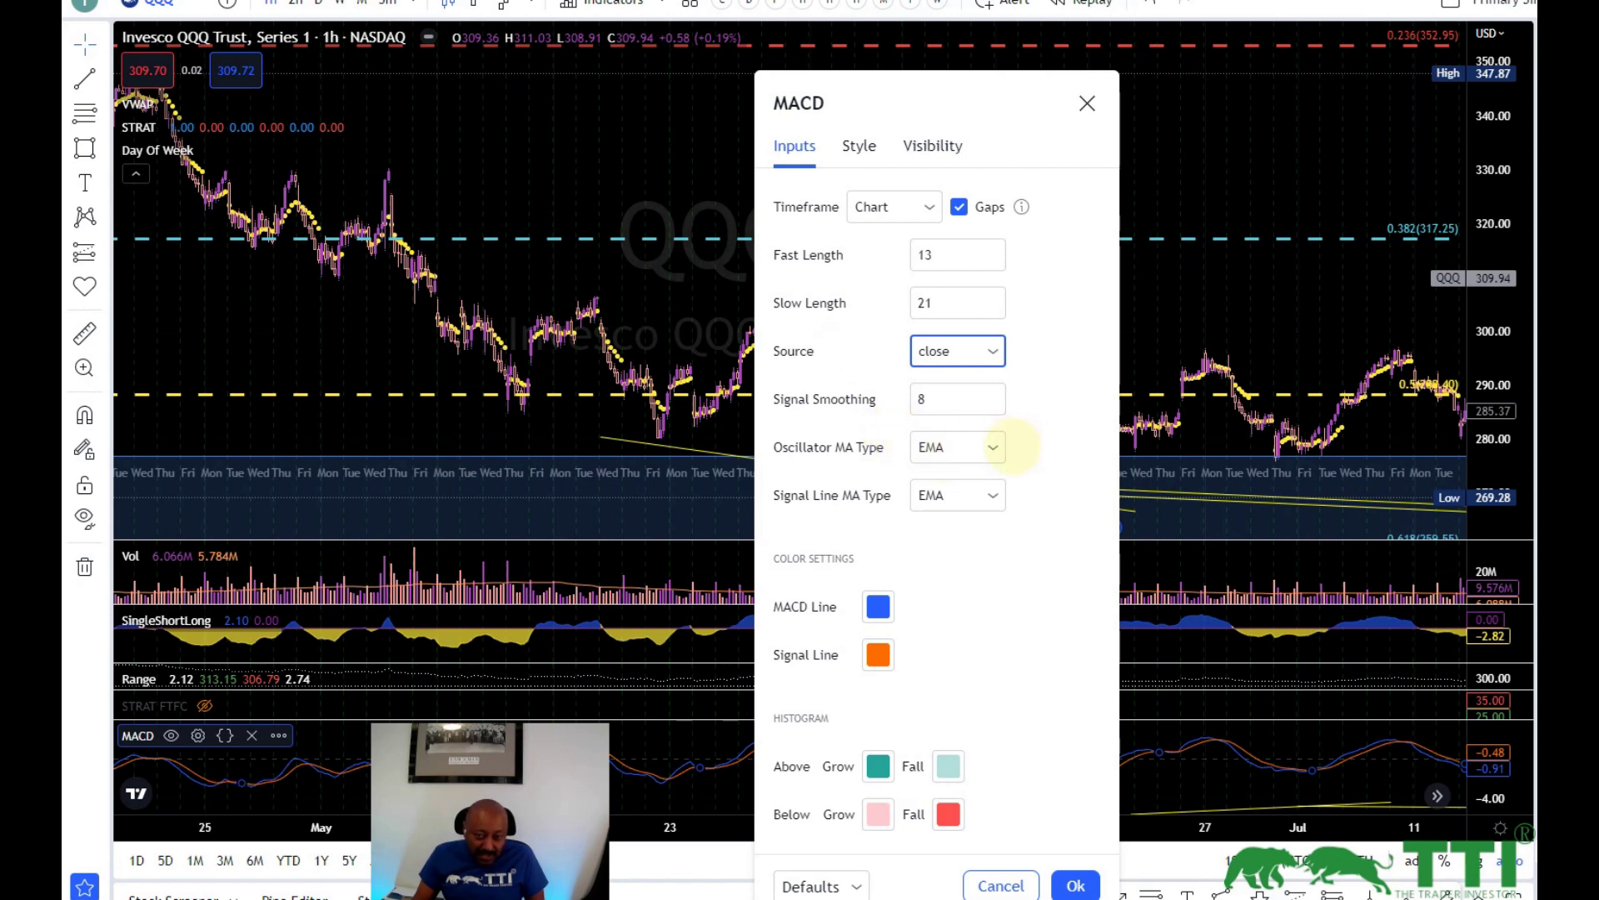
{"action": "left_click", "coordinate": [989, 446]}
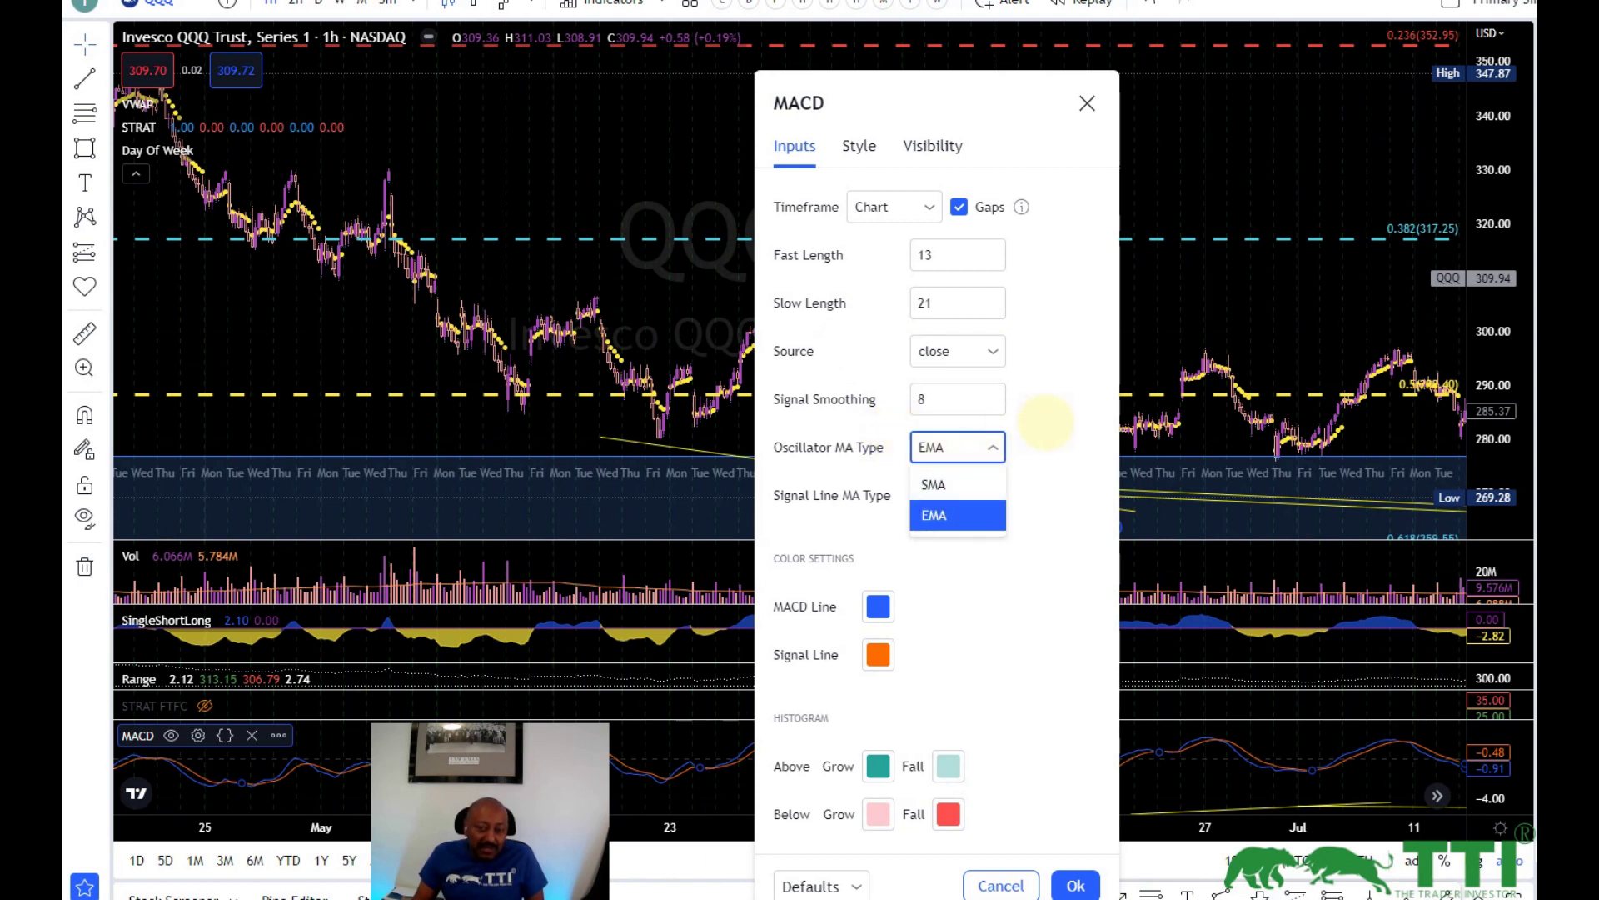
{"action": "left_click", "coordinate": [1046, 422]}
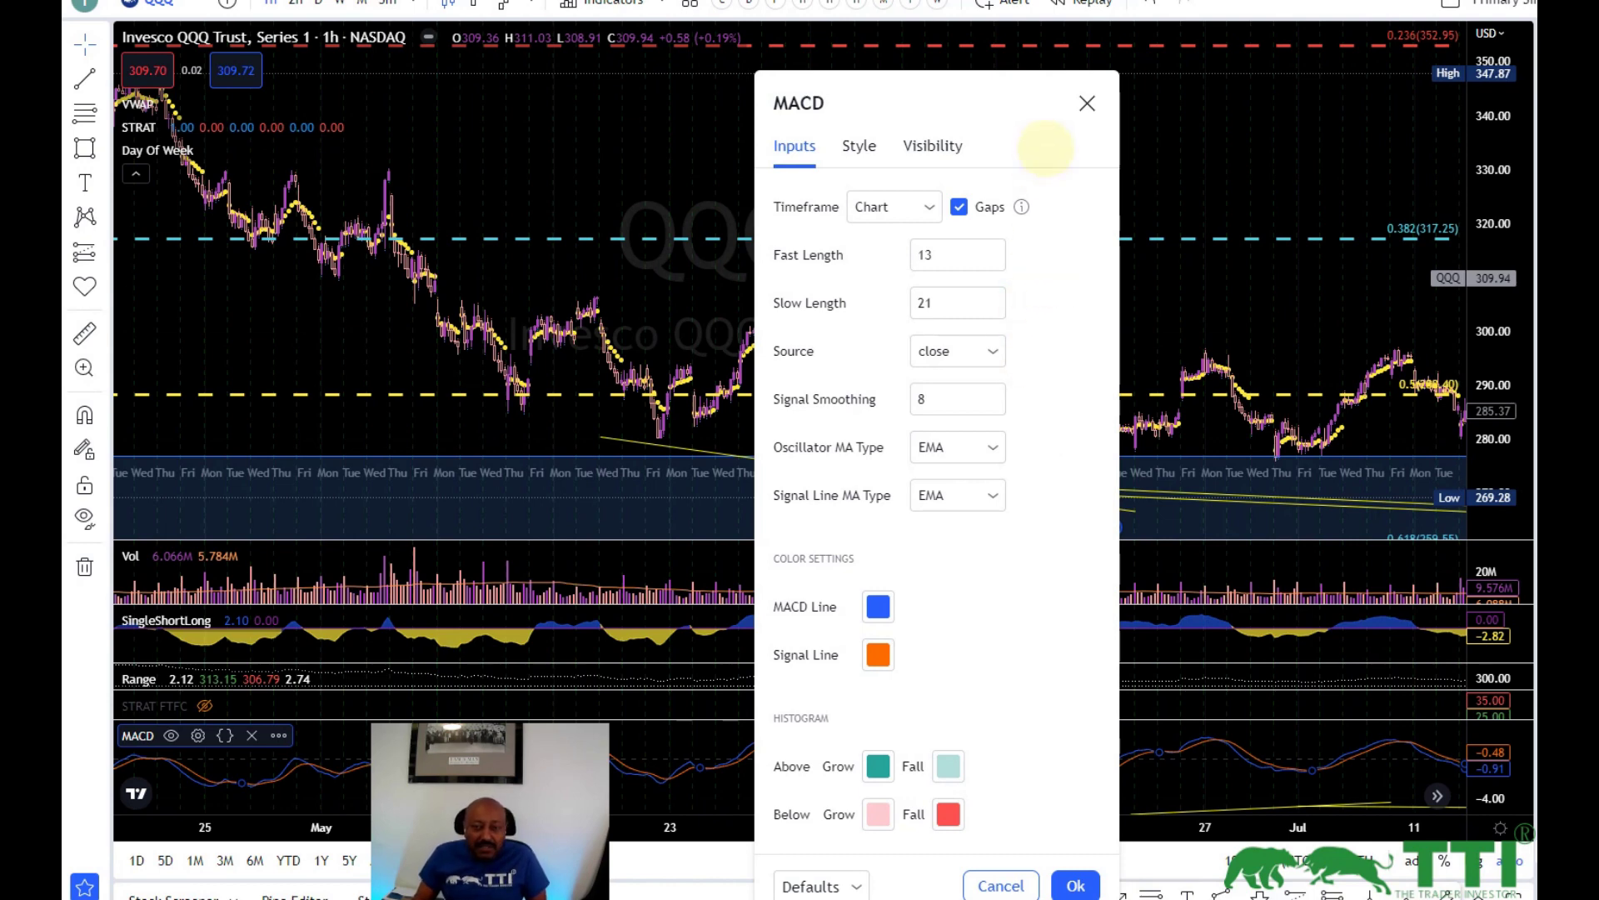
{"action": "left_click", "coordinate": [1087, 103]}
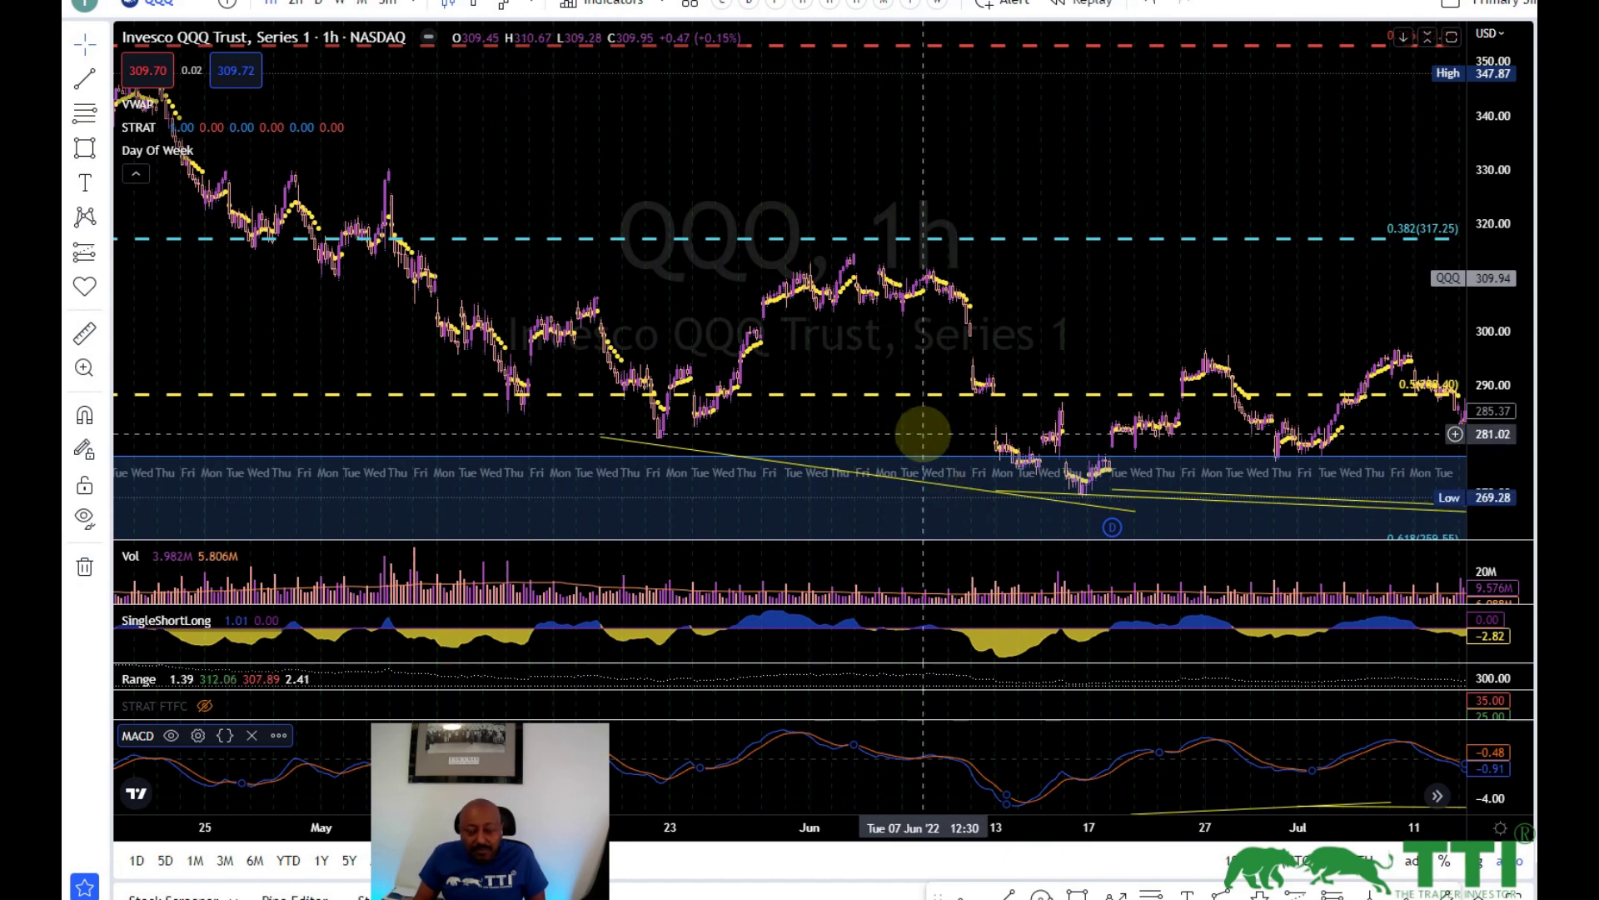
Step: Switch the QQQ chart to the daily timeframe and compare the 2022 price lows with the MACD lows
{"action": "scroll", "coordinate": [921, 433], "scroll_direction": "down", "scroll_amount": 3}
{"action": "scroll", "coordinate": [921, 434], "scroll_direction": "down", "scroll_amount": 2}
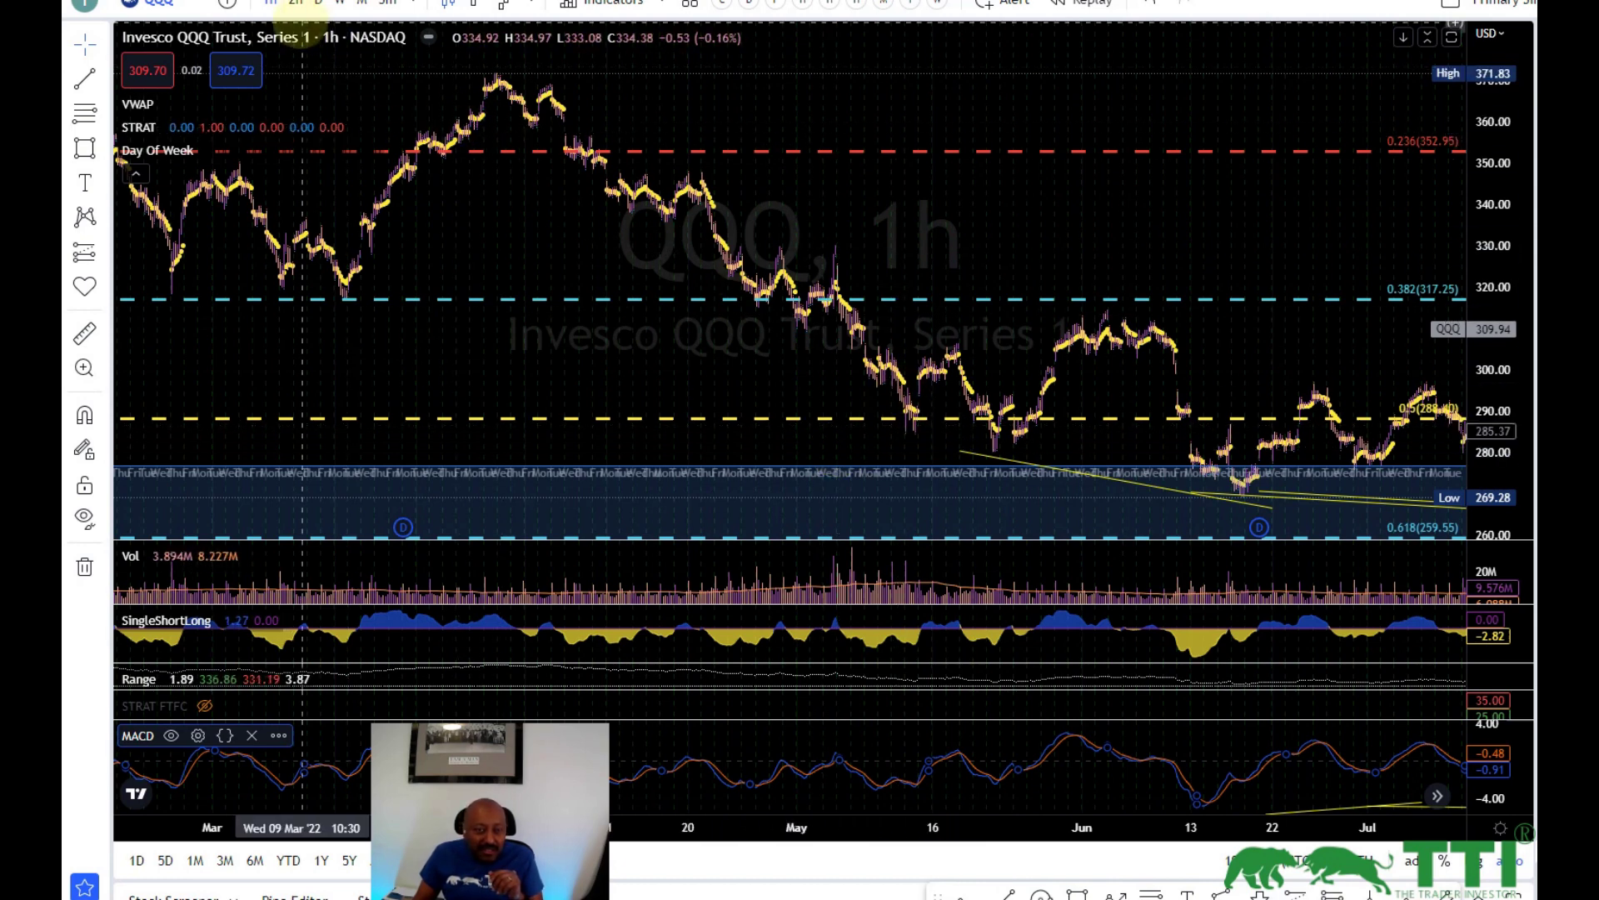
{"action": "left_click", "coordinate": [318, 3]}
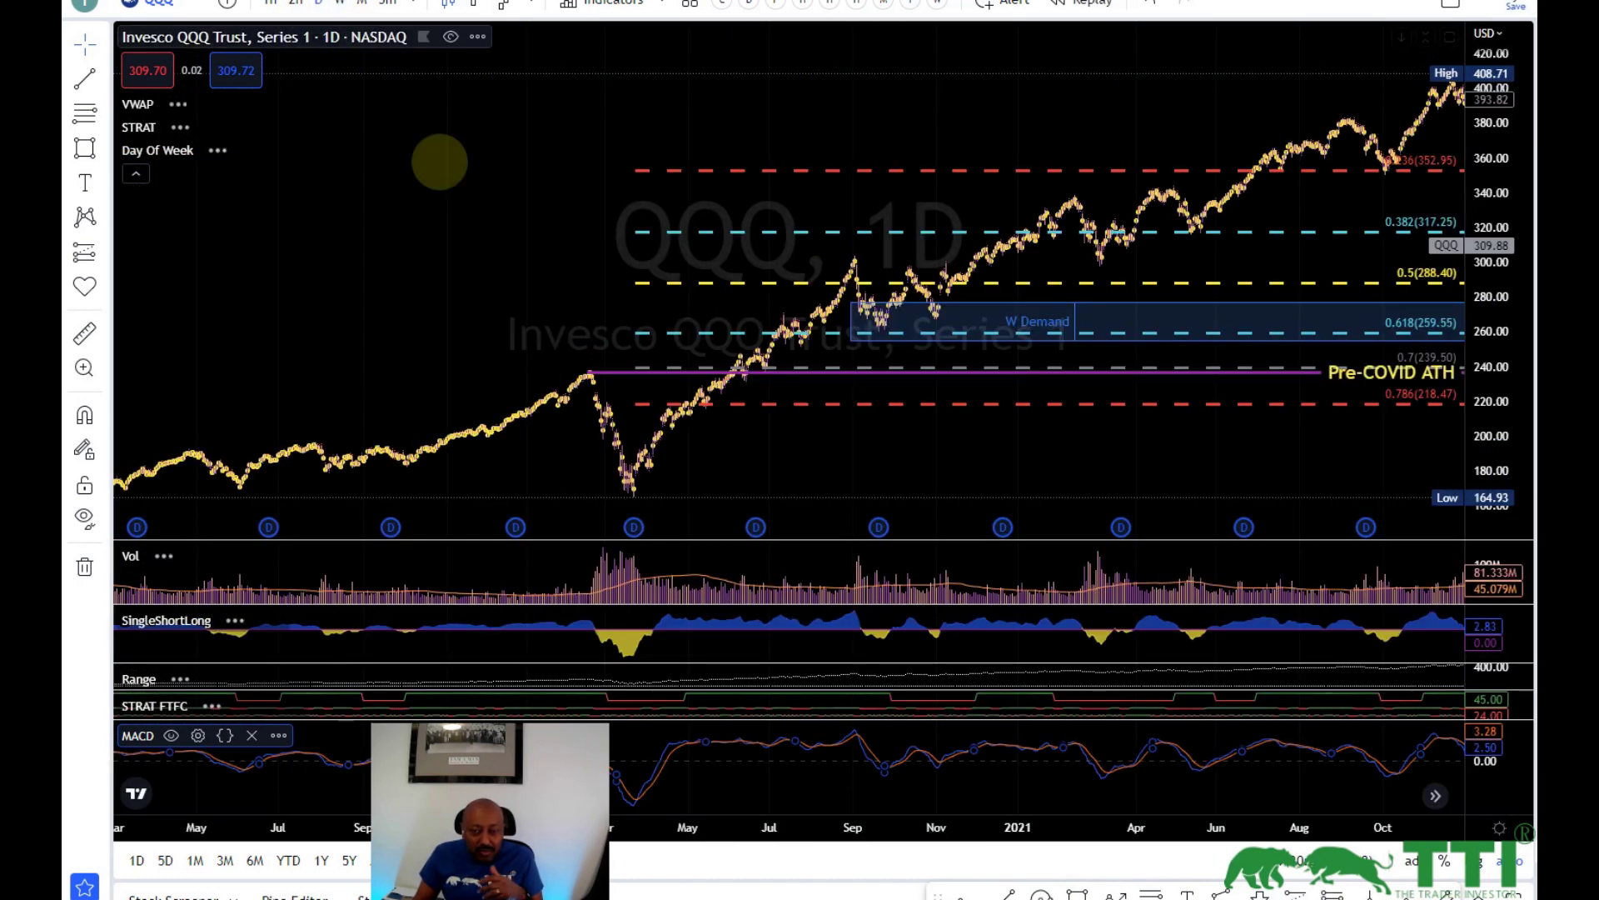
{"action": "scroll", "coordinate": [1232, 278], "scroll_direction": "down", "scroll_amount": 2}
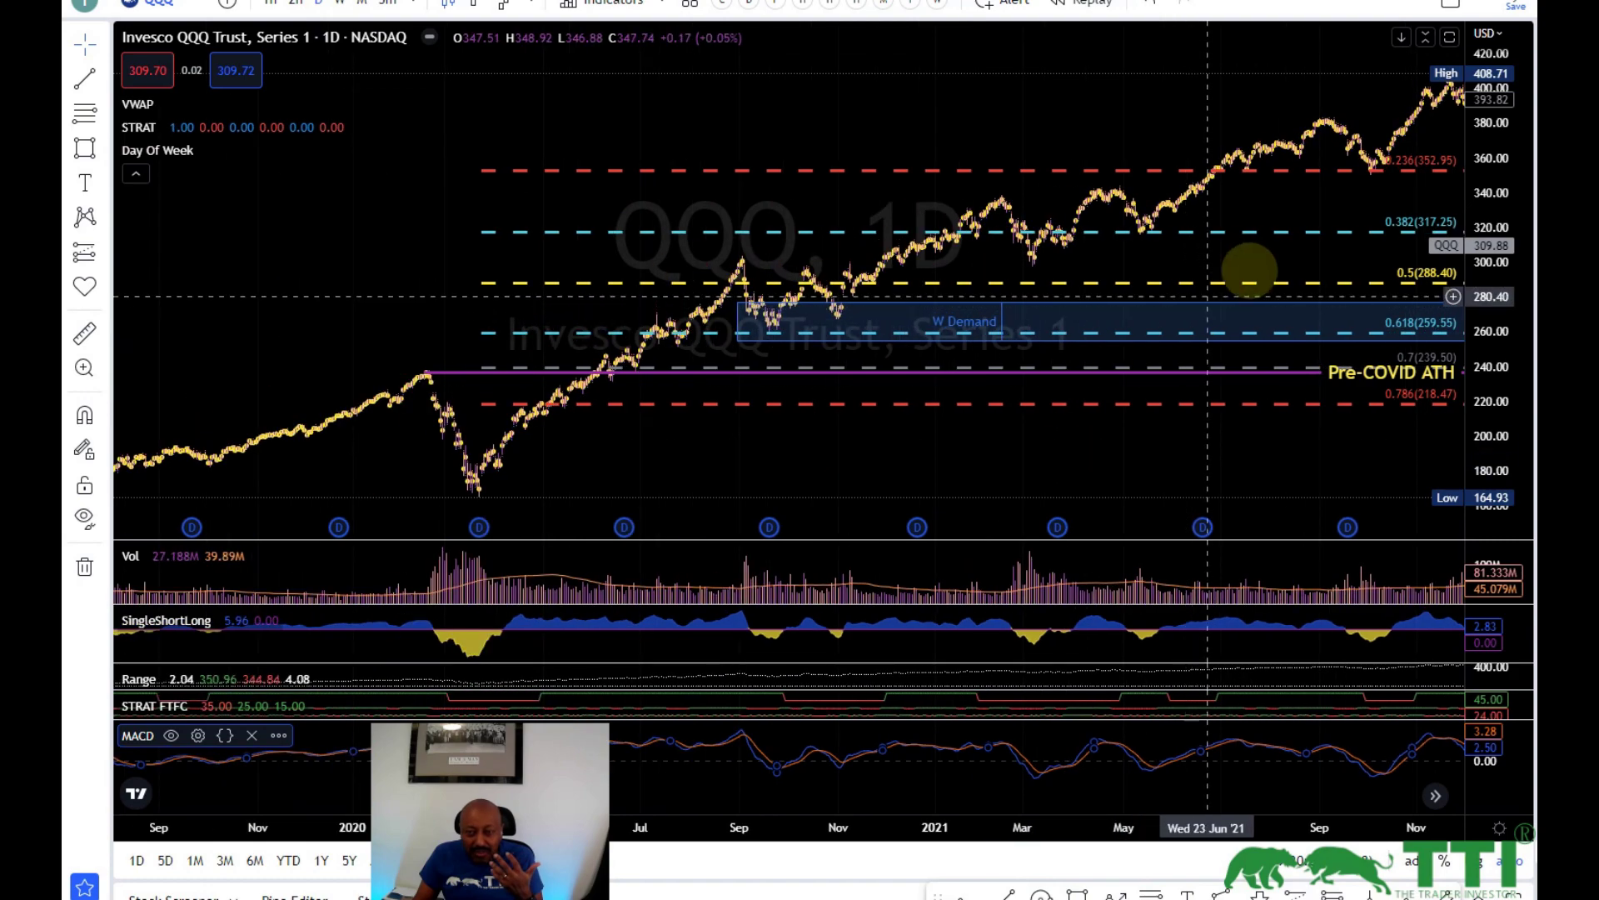
{"action": "left_click_drag", "start_coordinate": [1292, 250], "coordinate": [539, 275]}
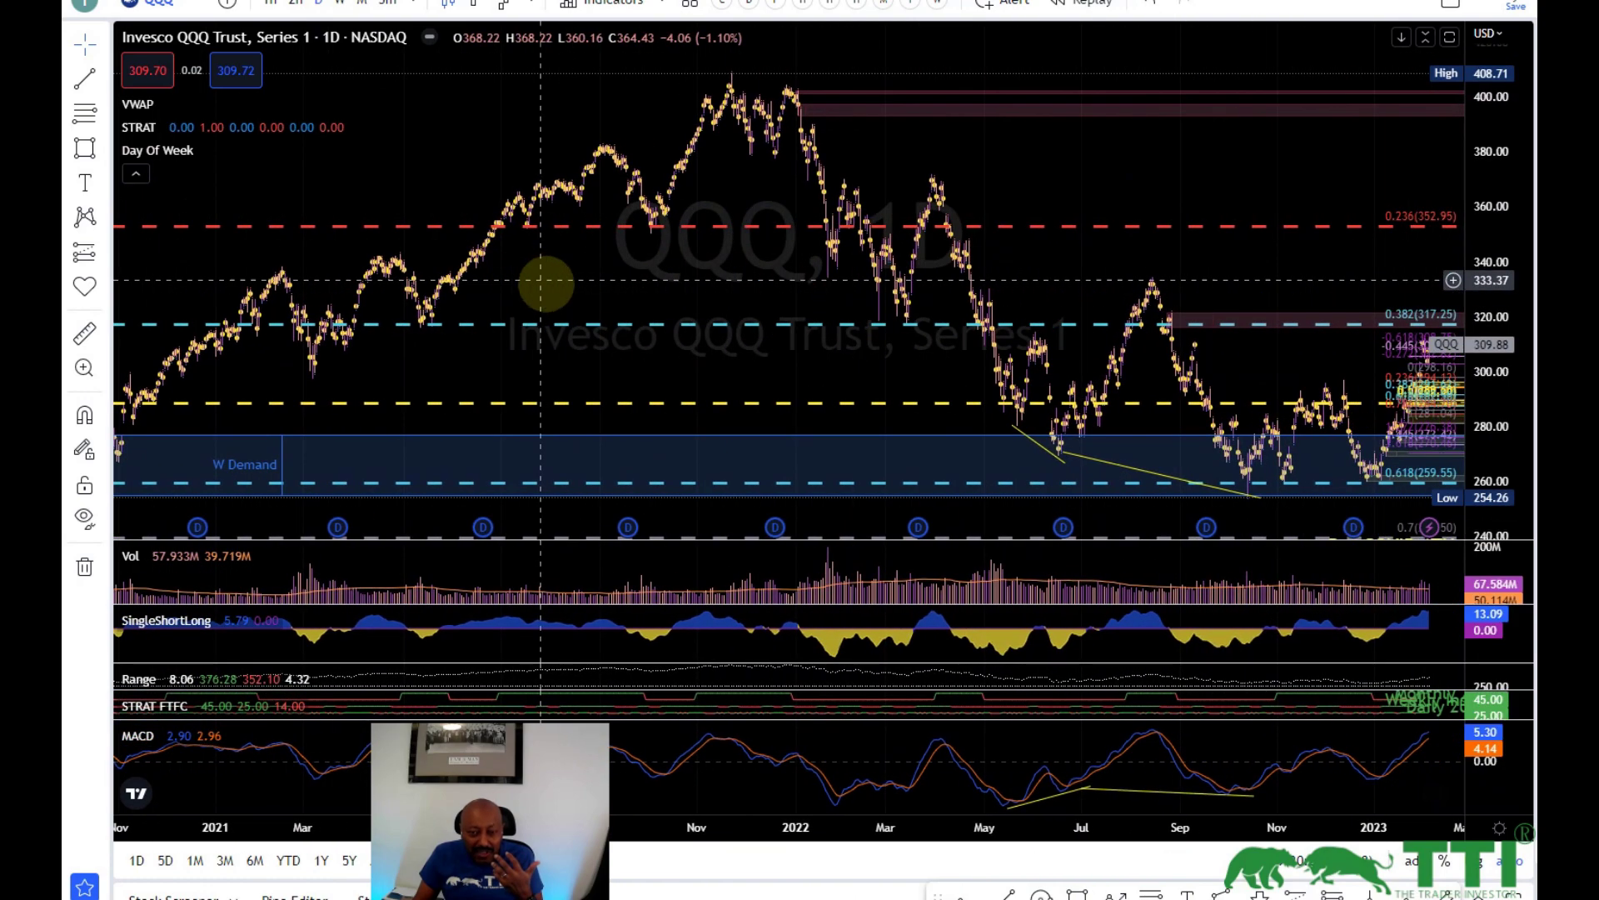
{"action": "scroll", "coordinate": [711, 350], "scroll_direction": "up", "scroll_amount": 3}
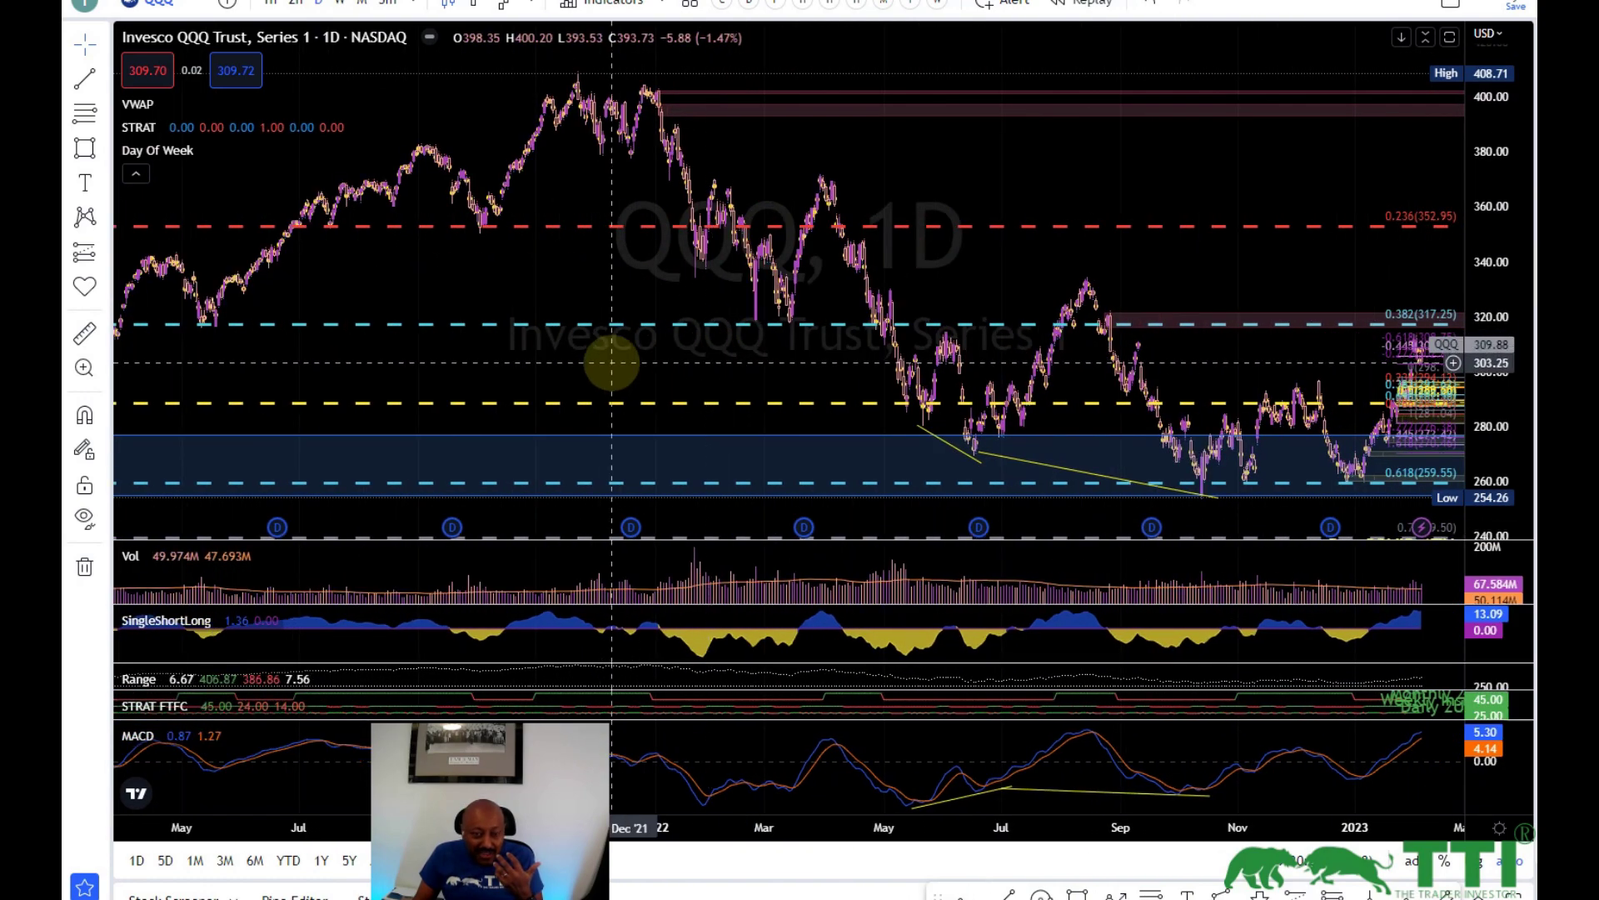
{"action": "left_click_drag", "start_coordinate": [611, 361], "coordinate": [993, 376]}
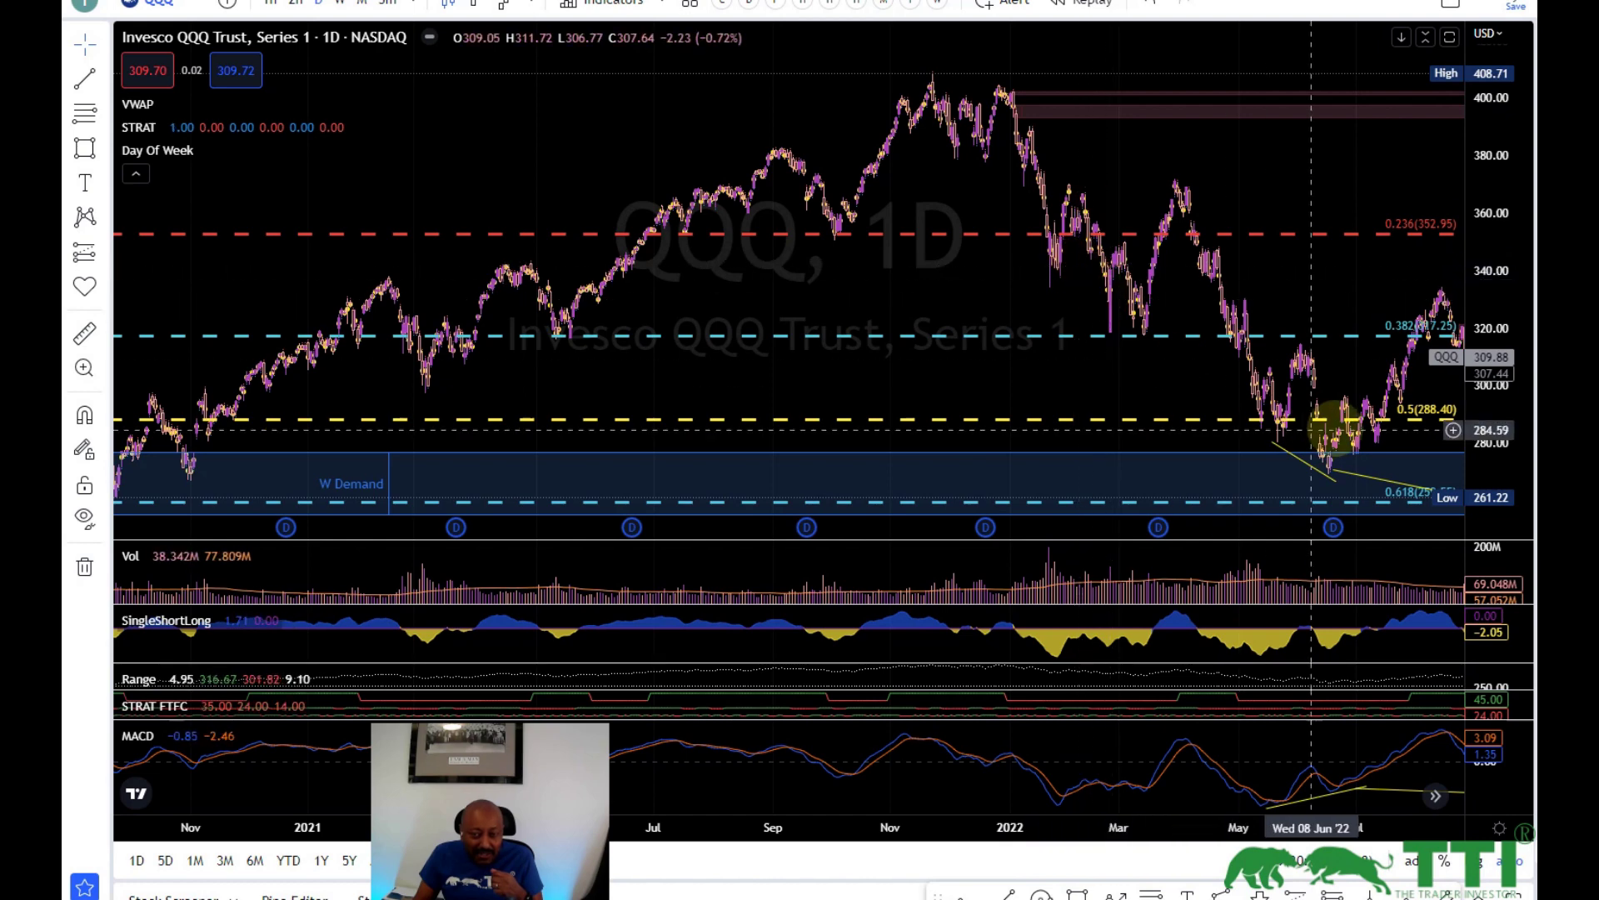
{"action": "scroll", "coordinate": [992, 414], "scroll_direction": "up", "scroll_amount": 3}
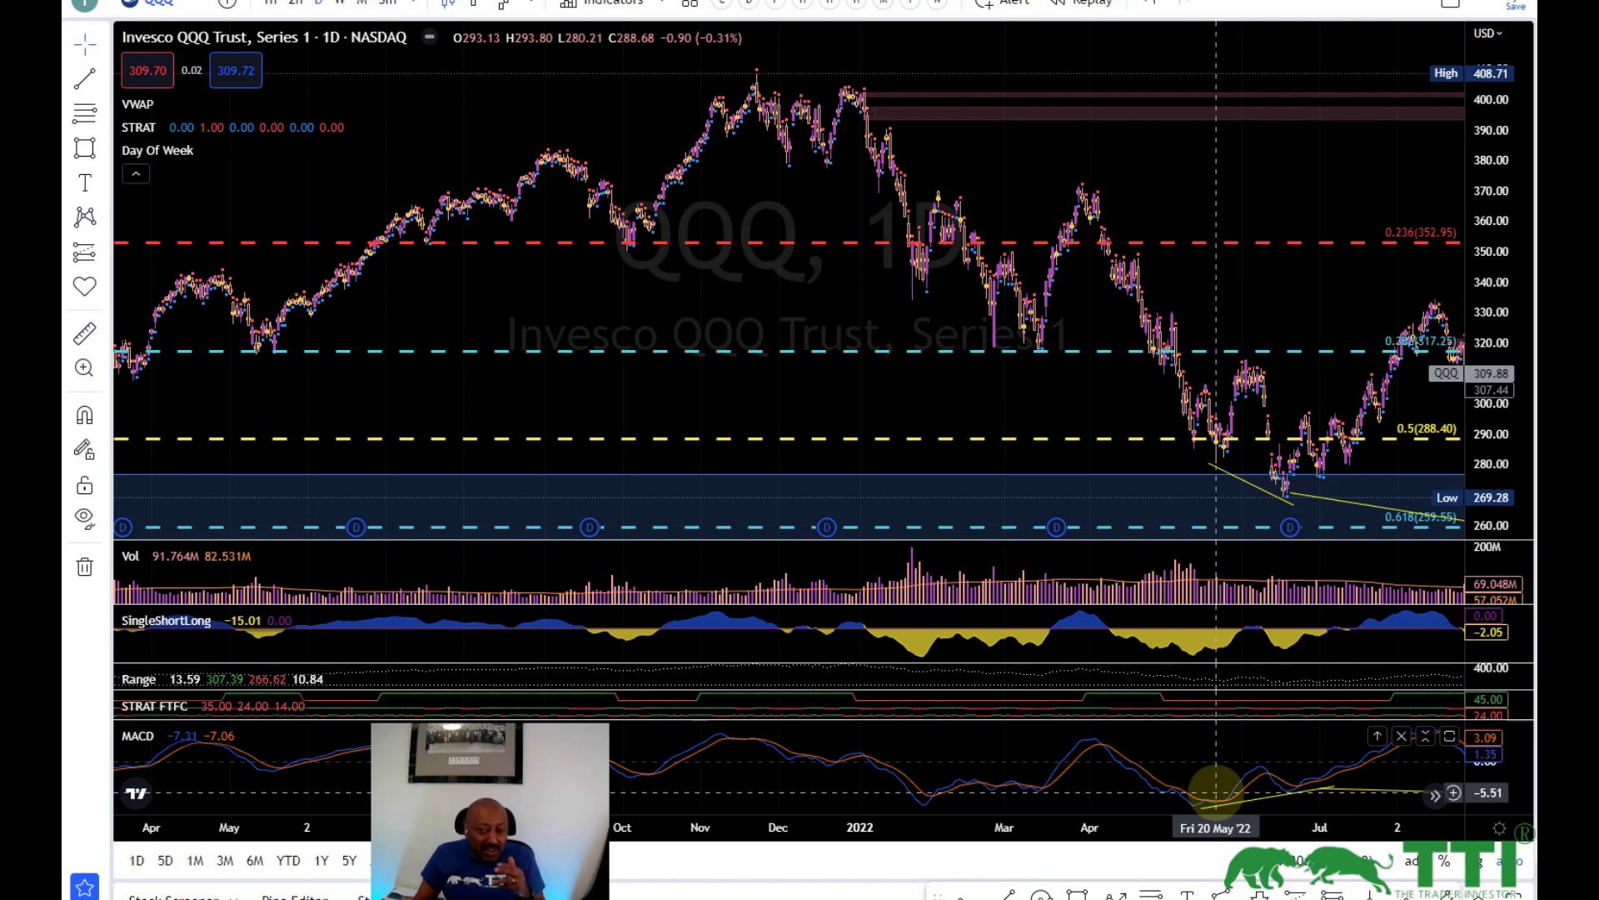
{"action": "scroll", "coordinate": [1199, 750], "scroll_direction": "down", "scroll_amount": 5}
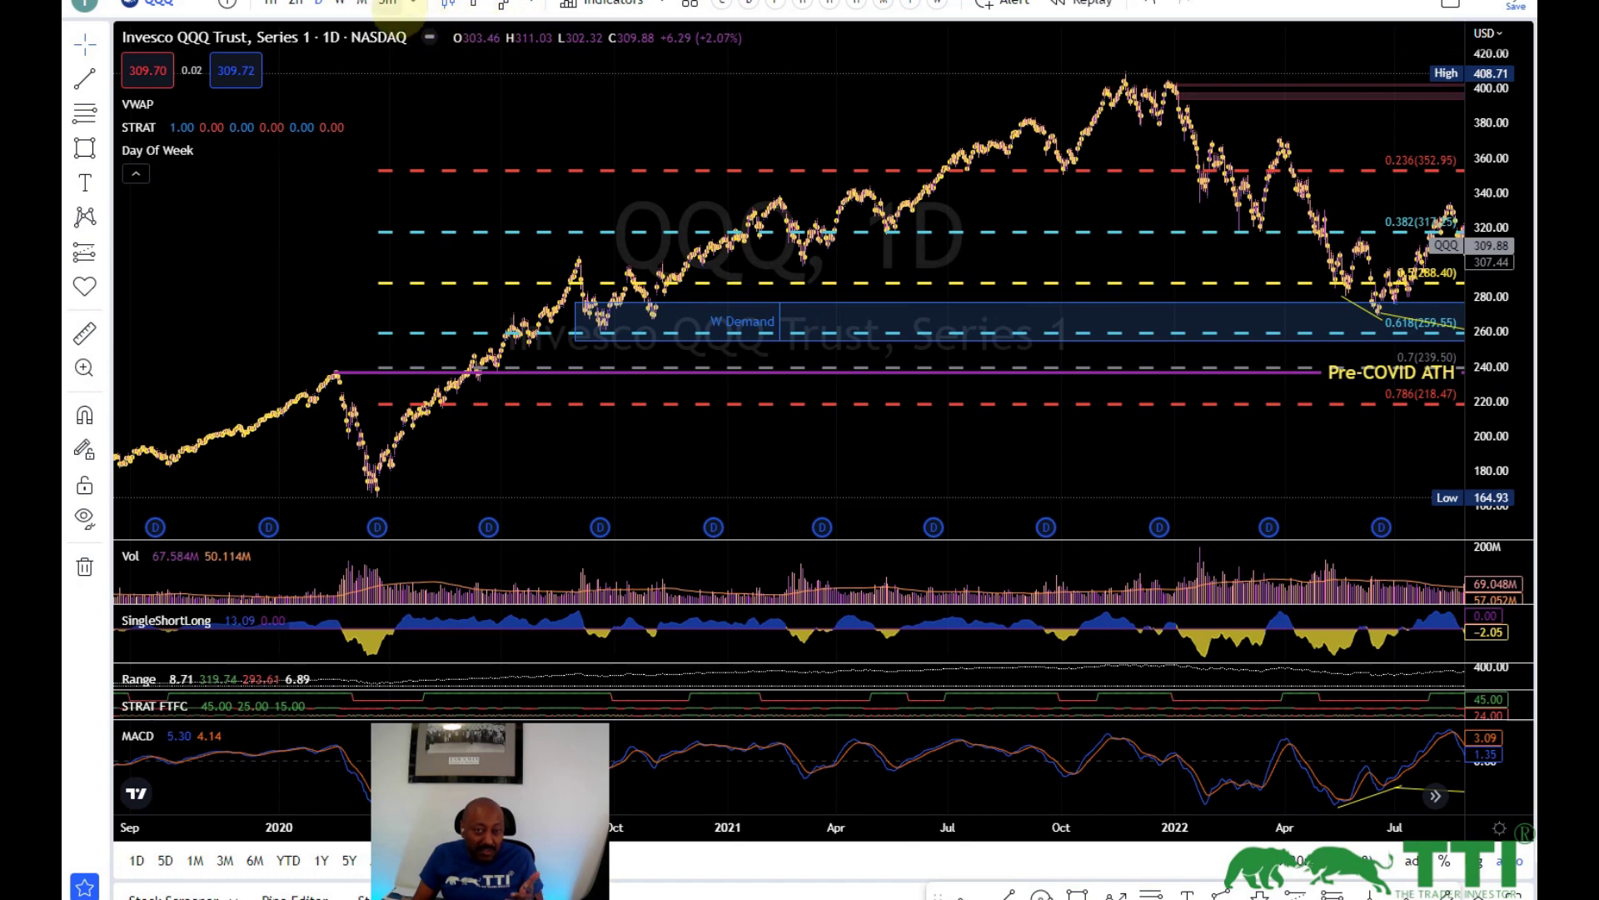
Step: Switch the QQQ chart to the monthly timeframe and review the price history up to early 2023
{"action": "left_click", "coordinate": [362, 4]}
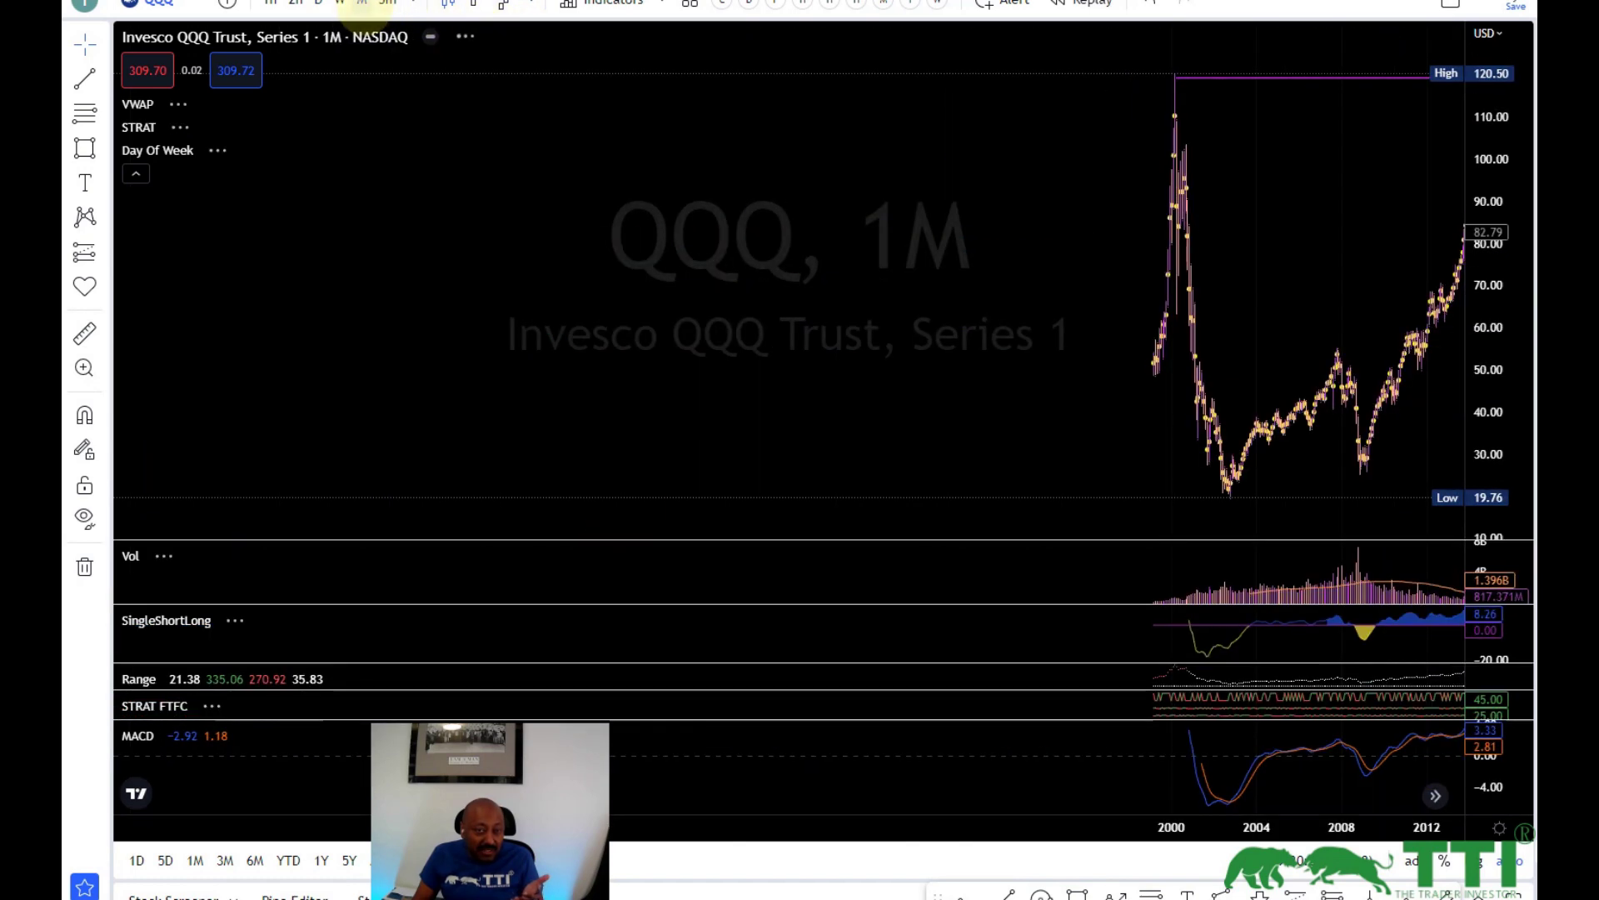
{"action": "scroll", "coordinate": [749, 321], "scroll_direction": "up", "scroll_amount": 5}
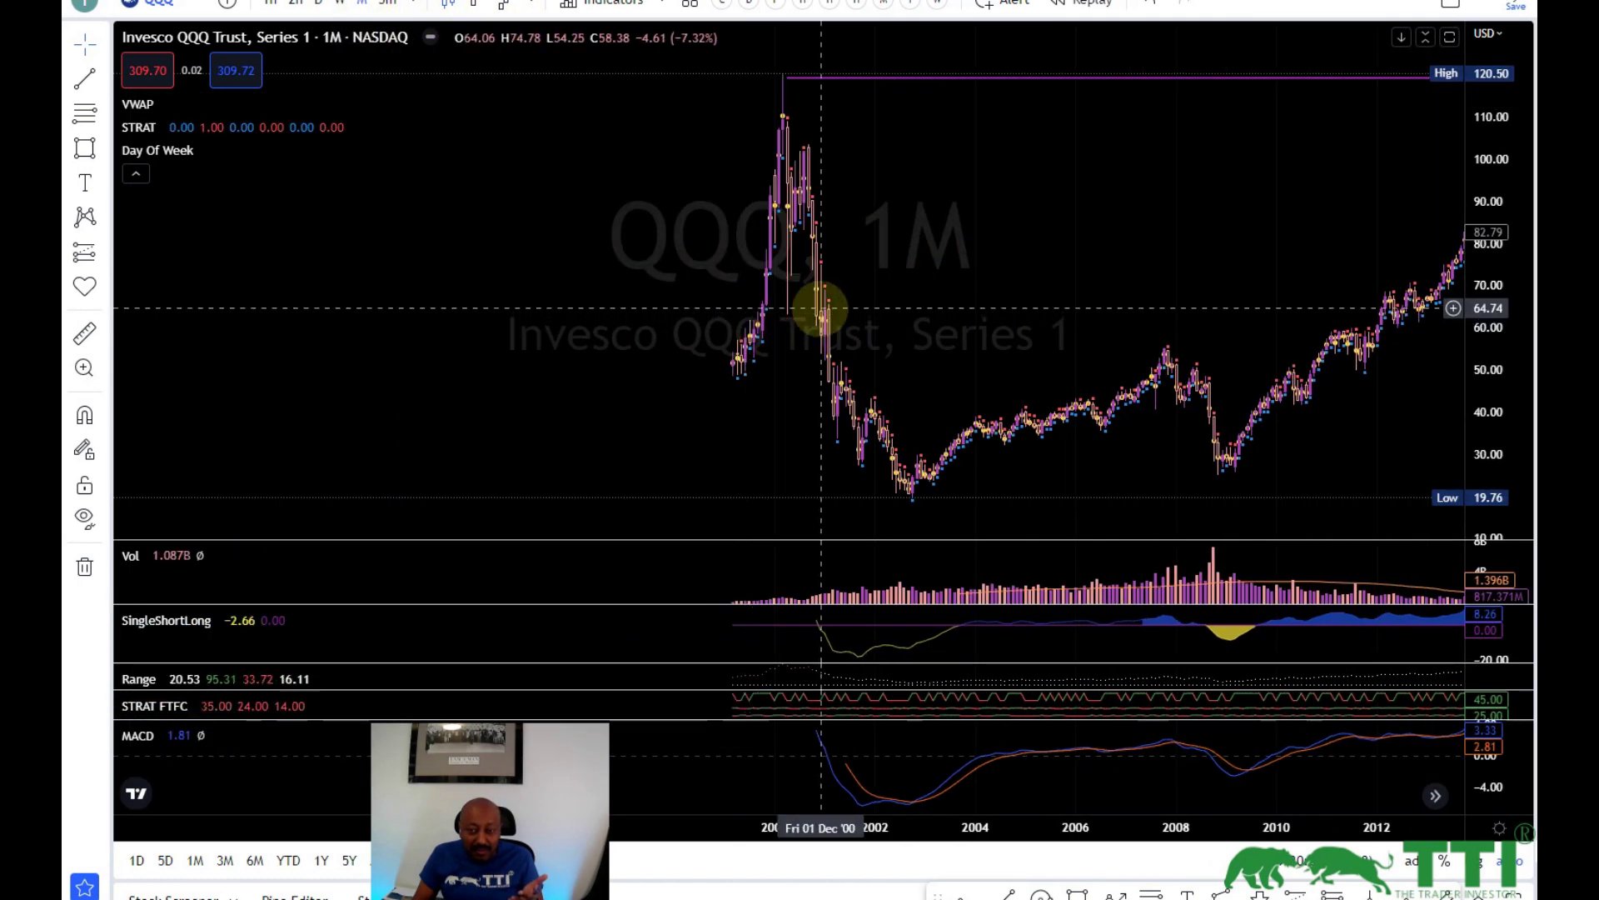
{"action": "scroll", "coordinate": [820, 308], "scroll_direction": "right", "scroll_amount": 10}
{"action": "left_click_drag", "start_coordinate": [1204, 371], "coordinate": [696, 364]}
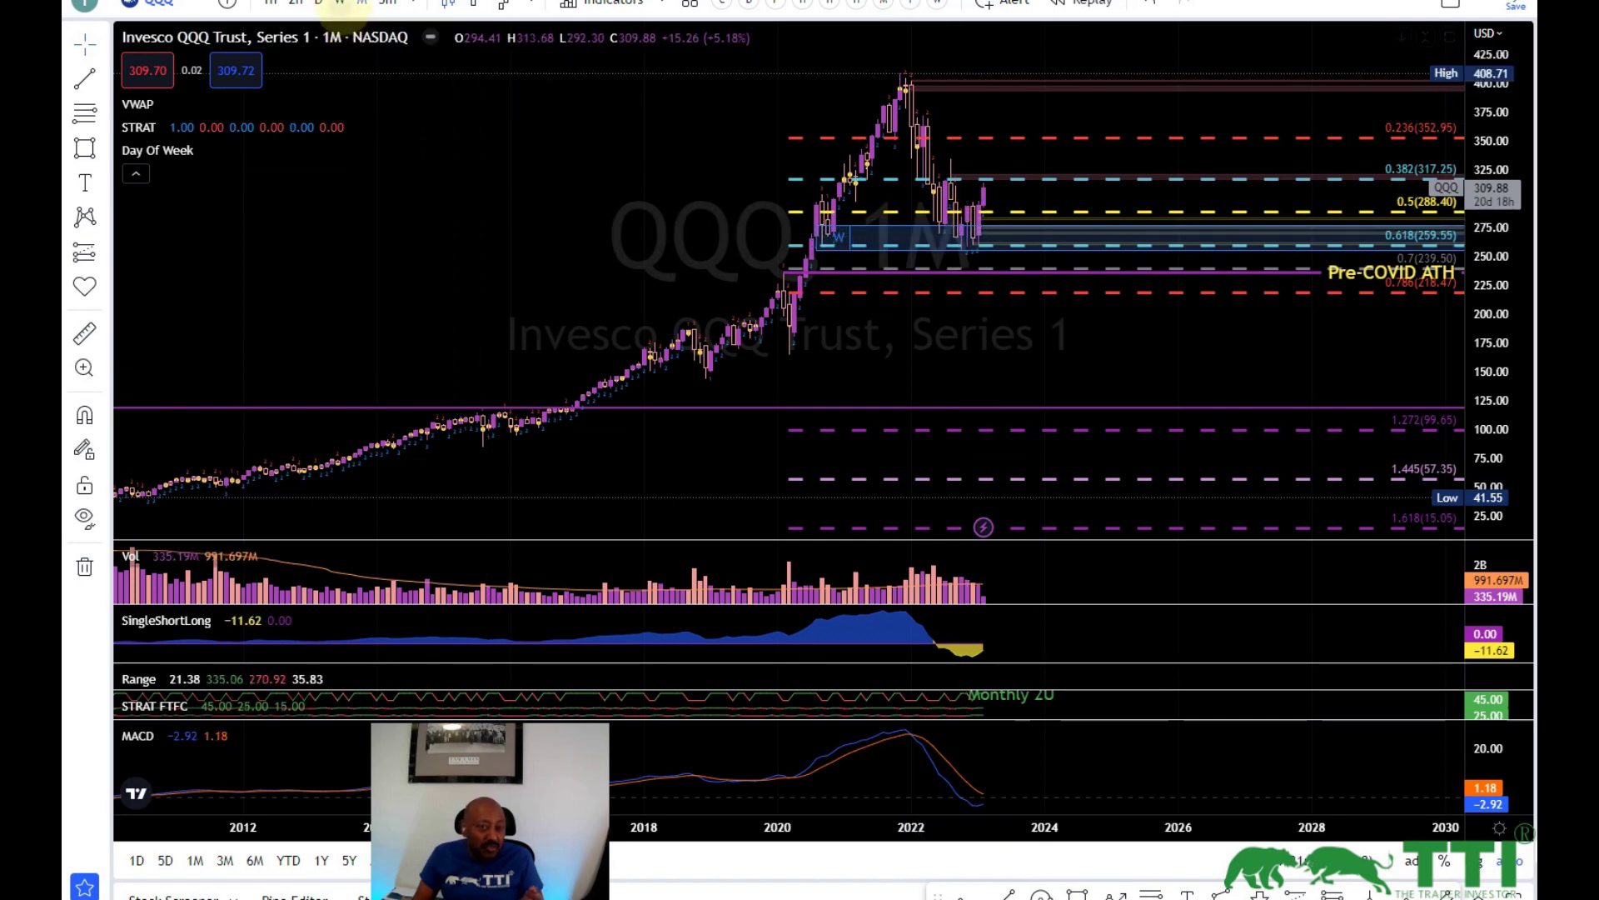
Step: Switch to the weekly timeframe and draw a trend line along the price highs from about 8 February to 30 August 2021
{"action": "left_click", "coordinate": [340, 4]}
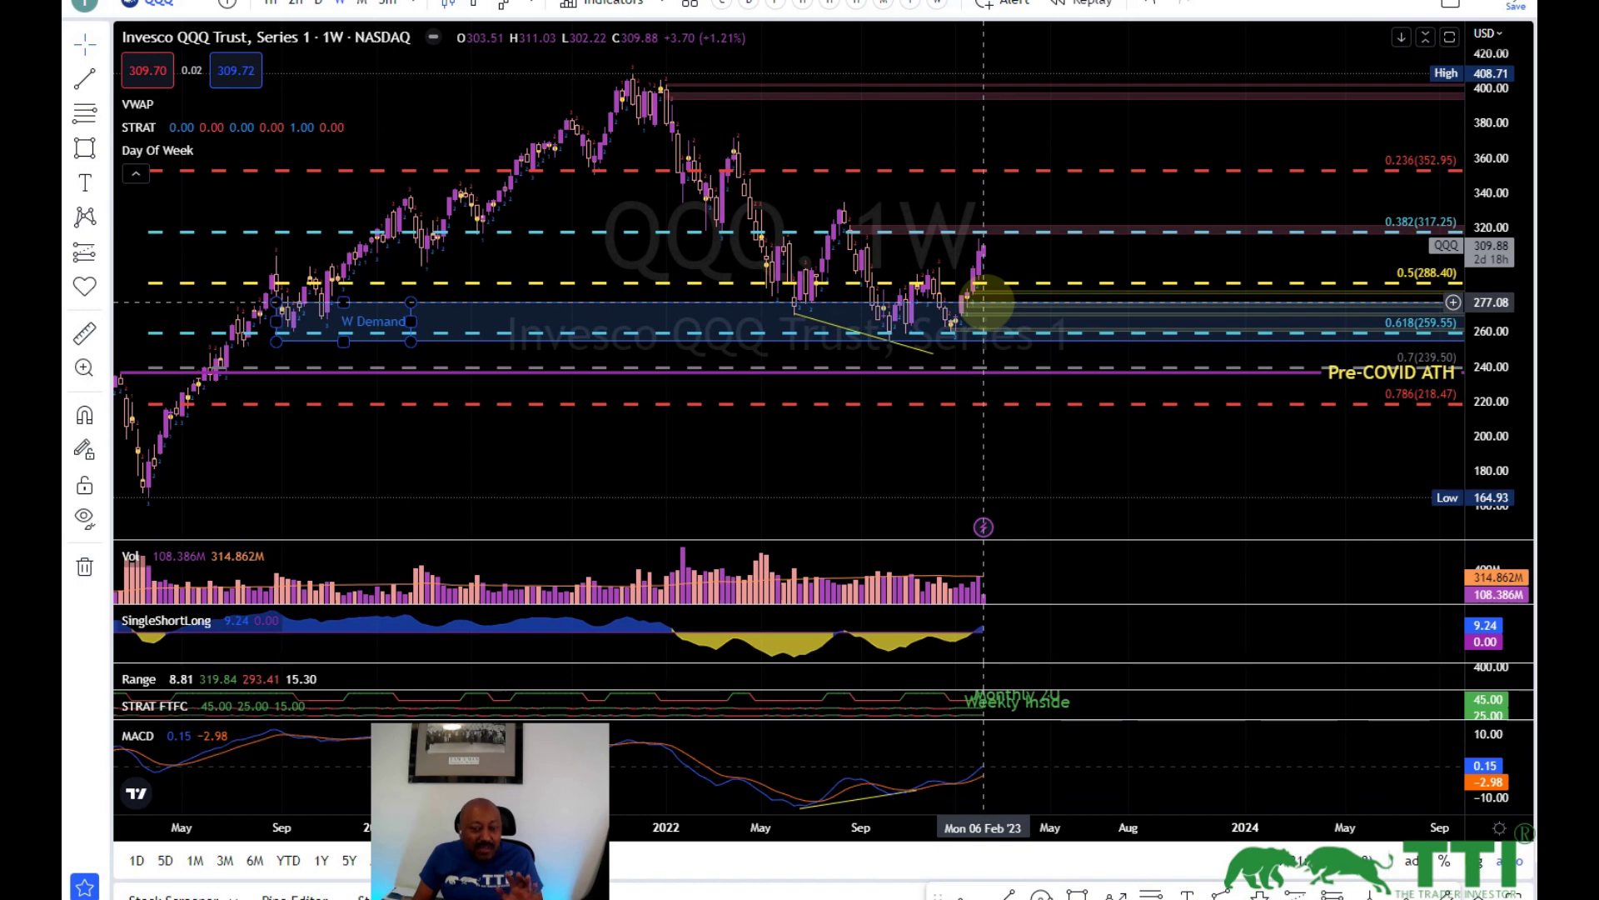
{"action": "scroll", "coordinate": [983, 302], "scroll_direction": "down", "scroll_amount": 4}
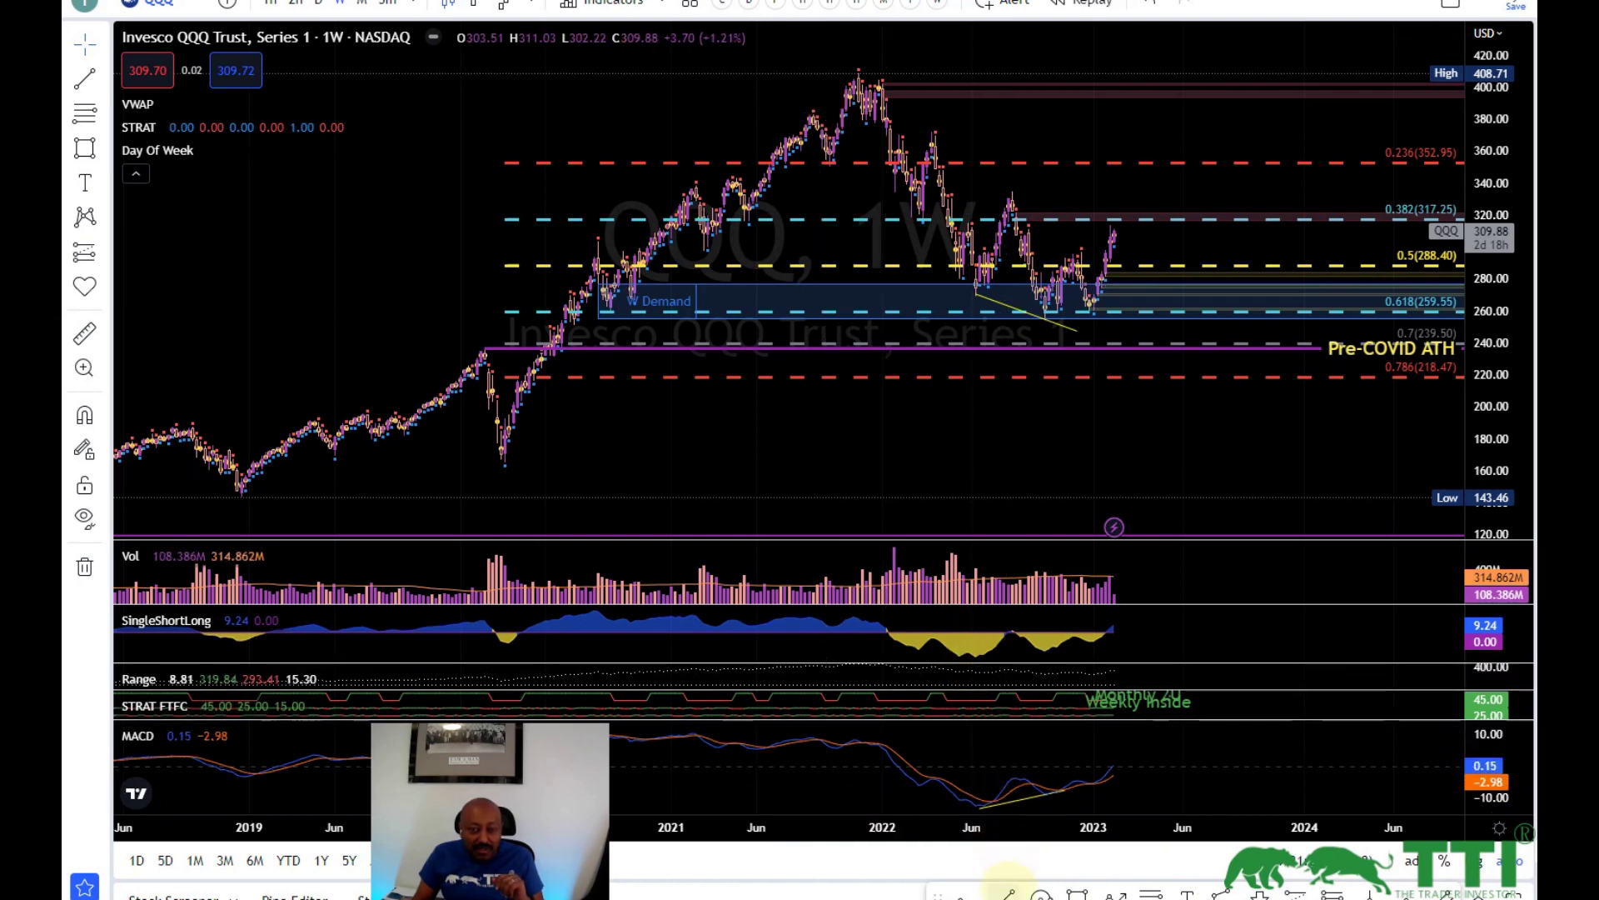
{"action": "left_click", "coordinate": [692, 182]}
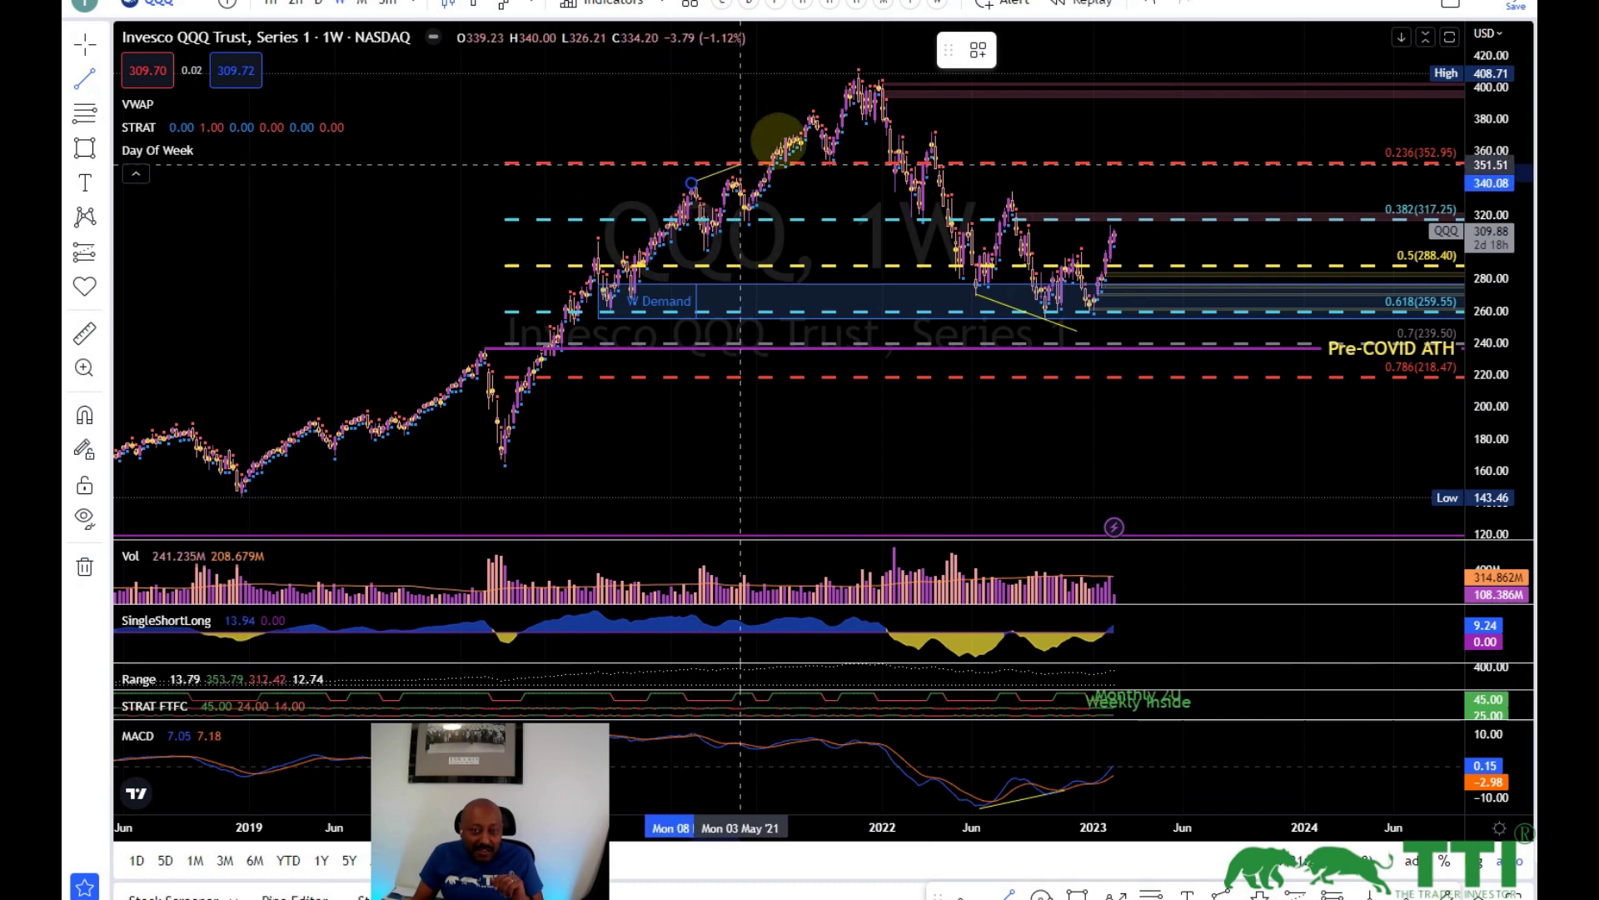
{"action": "left_click", "coordinate": [810, 114]}
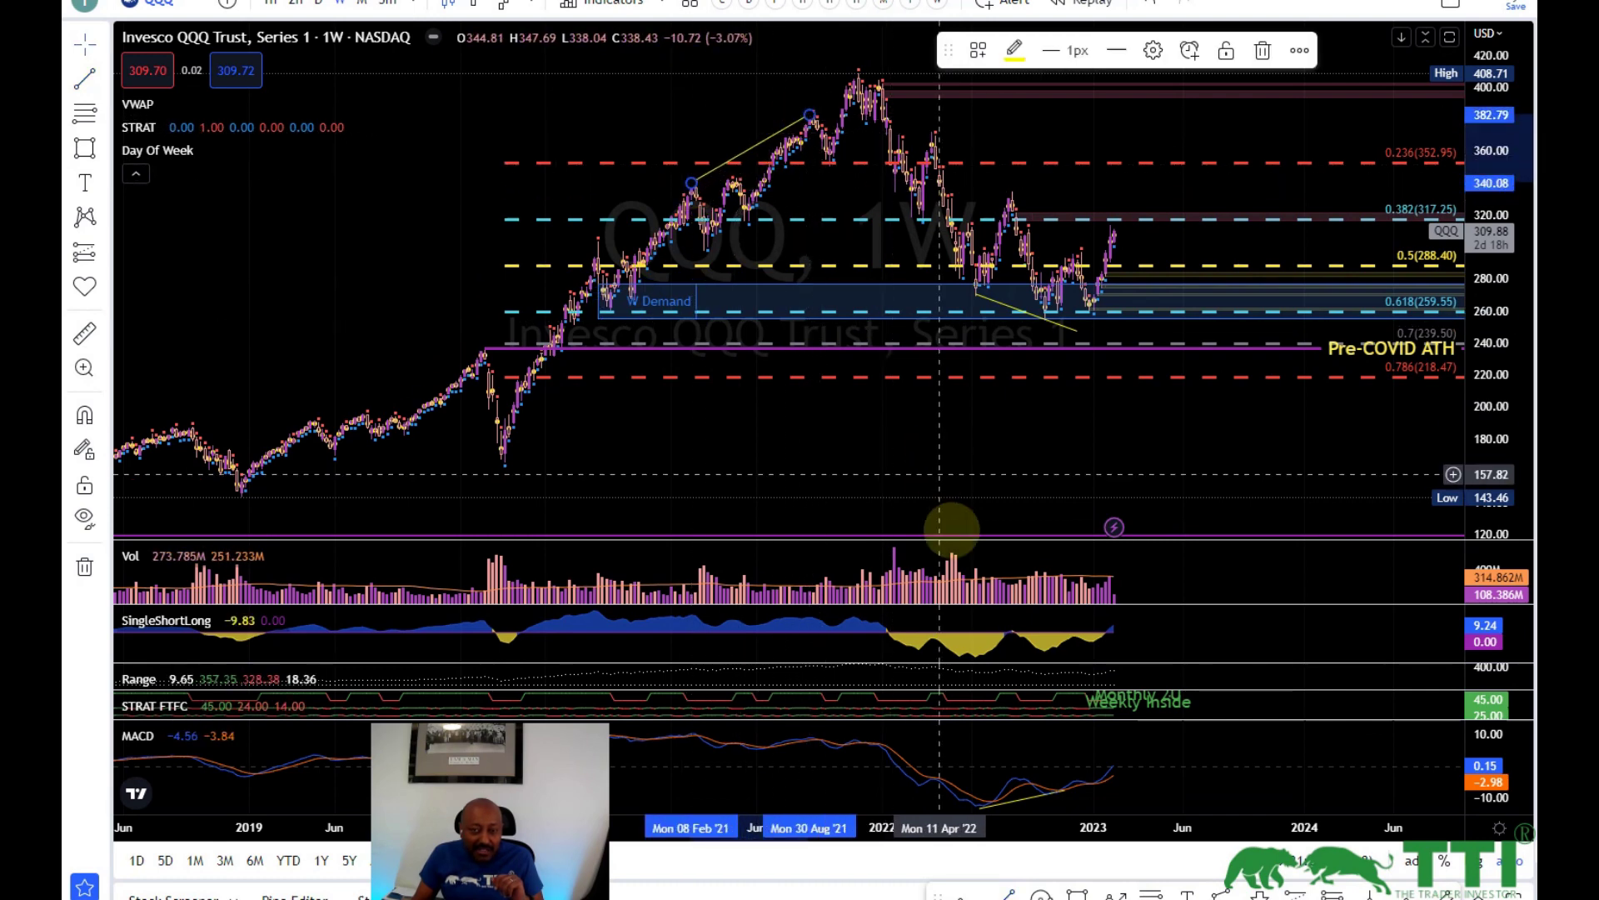
Step: Draw a trend line above the weekly MACD highs from about 11 January 2021 to 7 March 2022
{"action": "left_click", "coordinate": [950, 823]}
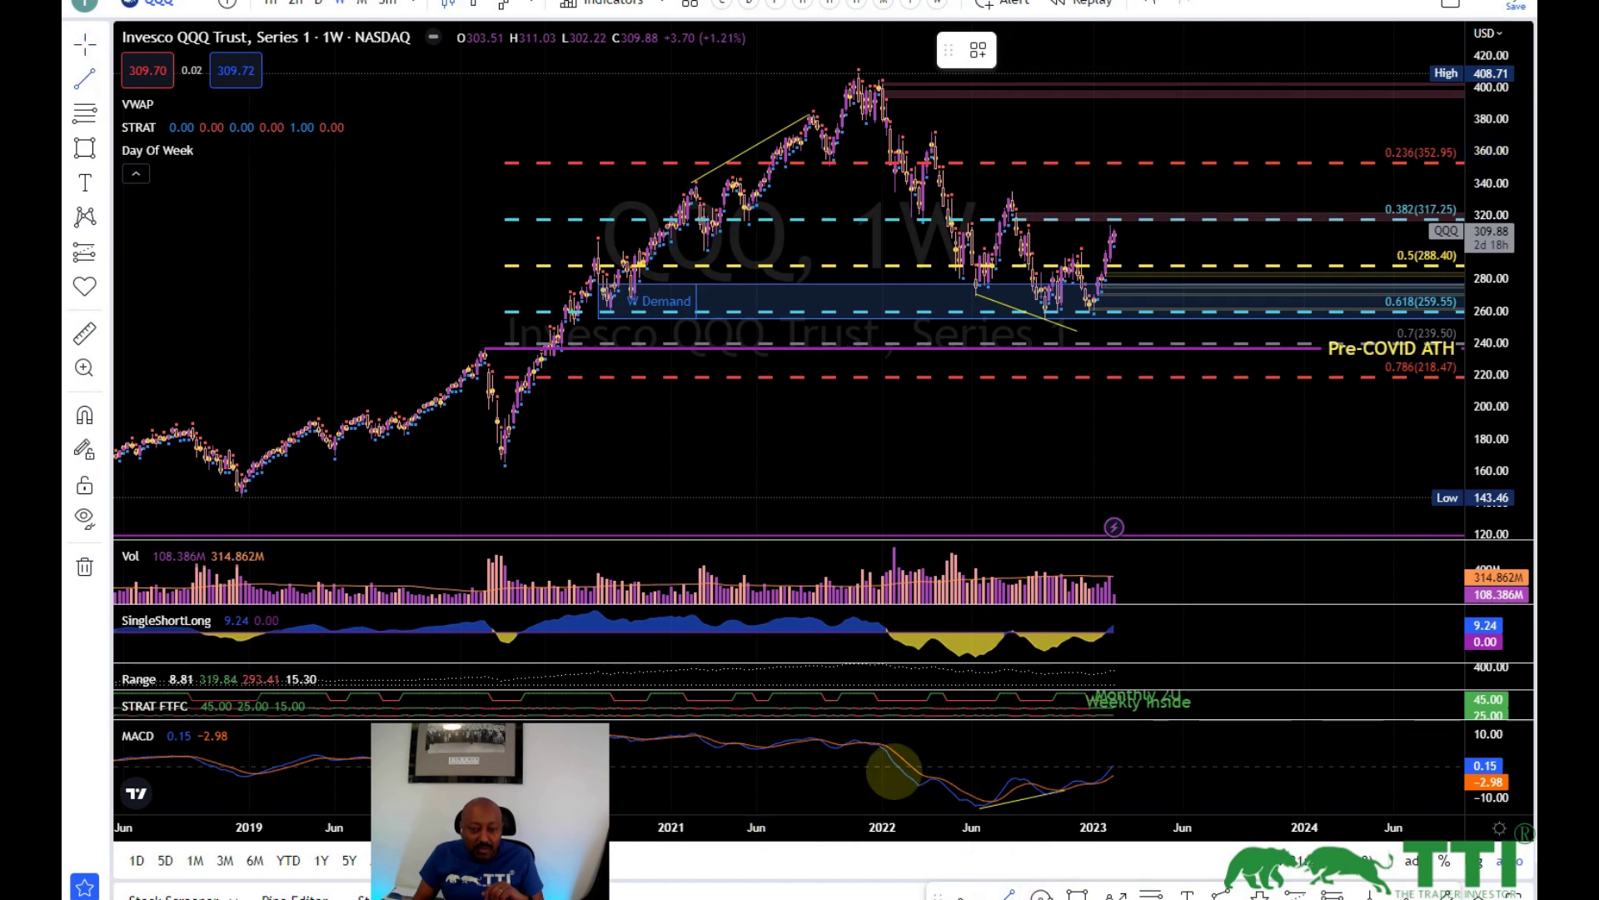
{"action": "left_click", "coordinate": [675, 727]}
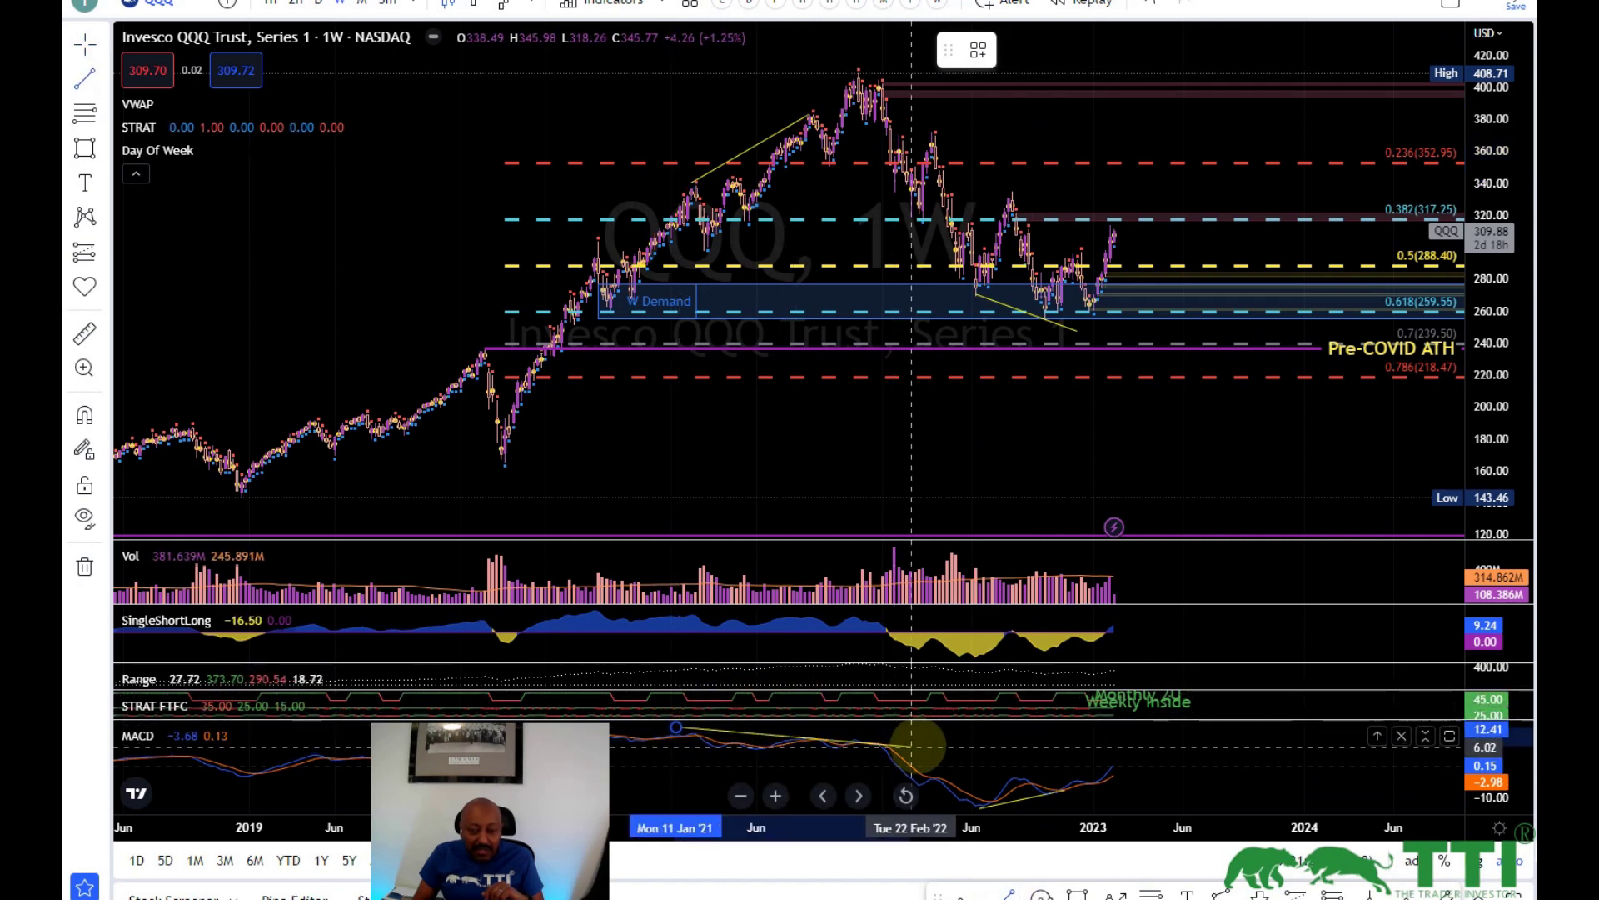
{"action": "left_click", "coordinate": [919, 744]}
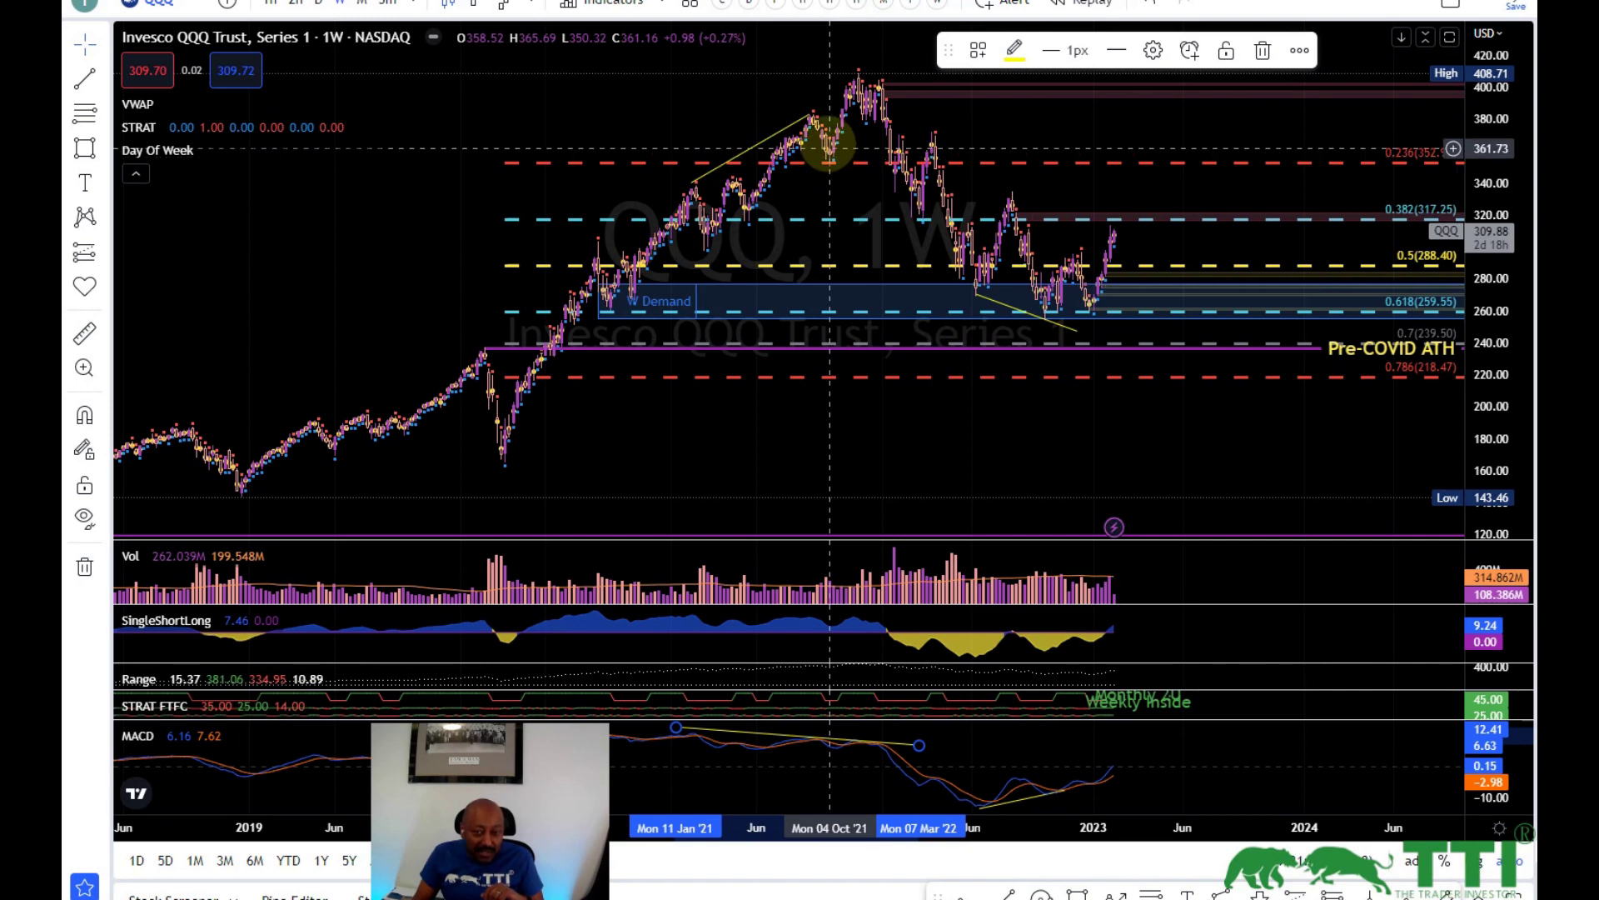
Step: Extend the weekly price-high trend line to about 413.46 in late November 2021 and the MACD-high line to early 2023
{"action": "left_click", "coordinate": [809, 114]}
{"action": "left_click_drag", "start_coordinate": [808, 114], "coordinate": [862, 66]}
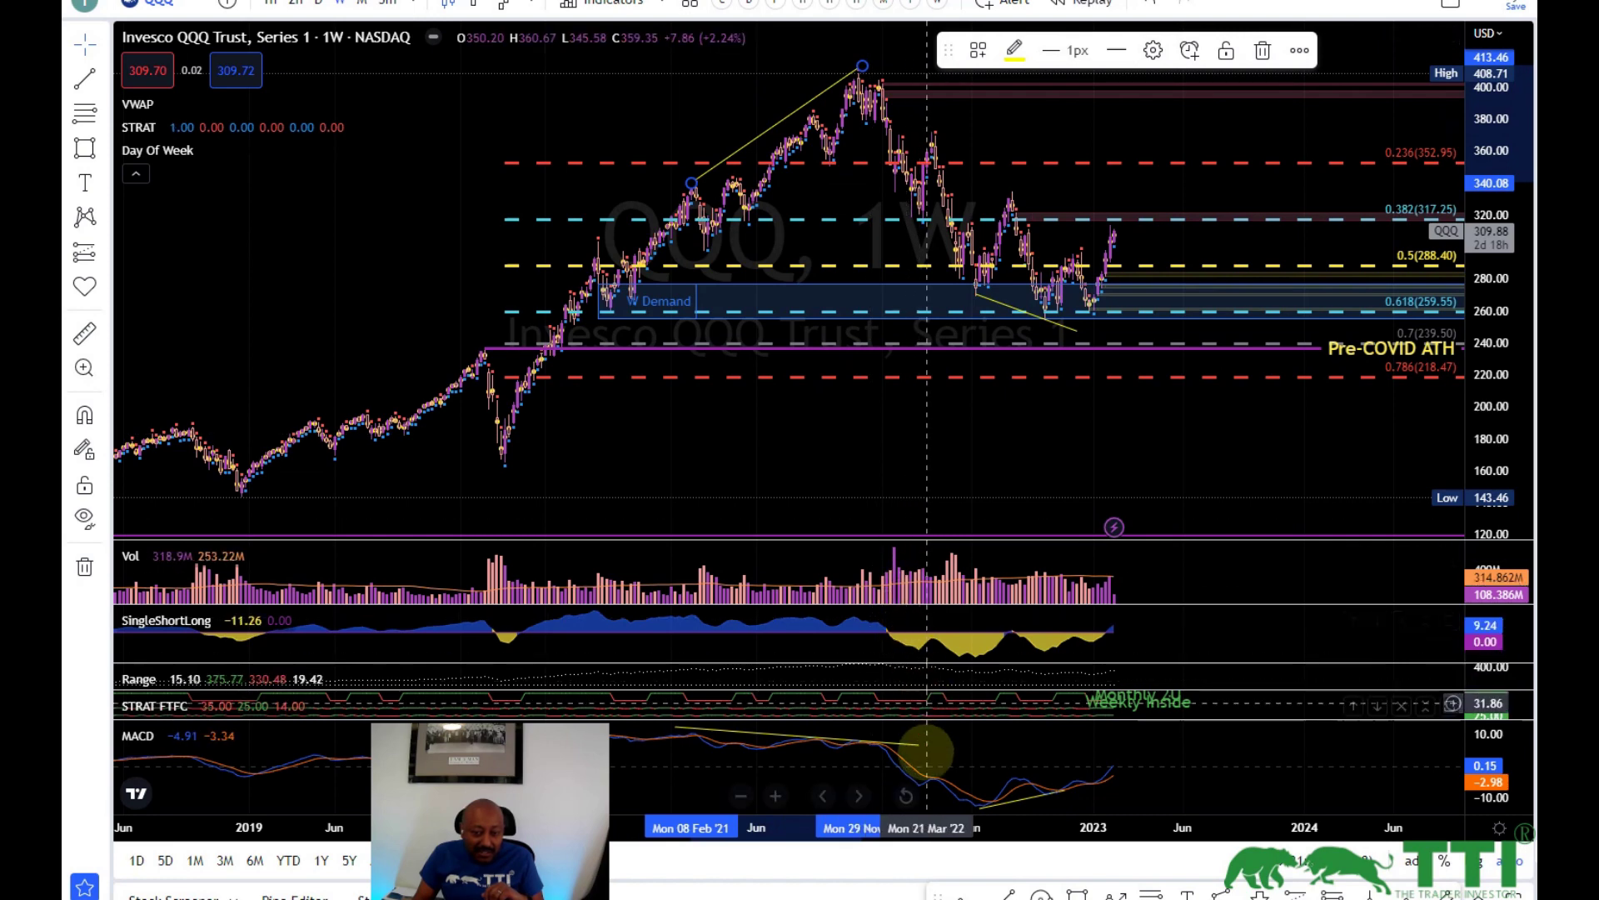
{"action": "left_click", "coordinate": [926, 744]}
{"action": "left_click_drag", "start_coordinate": [925, 744], "coordinate": [1121, 756]}
Step: Draw a small circle around the May 2021 weekly price pullback near 325, and check the MACD input settings
{"action": "left_click", "coordinate": [1166, 743]}
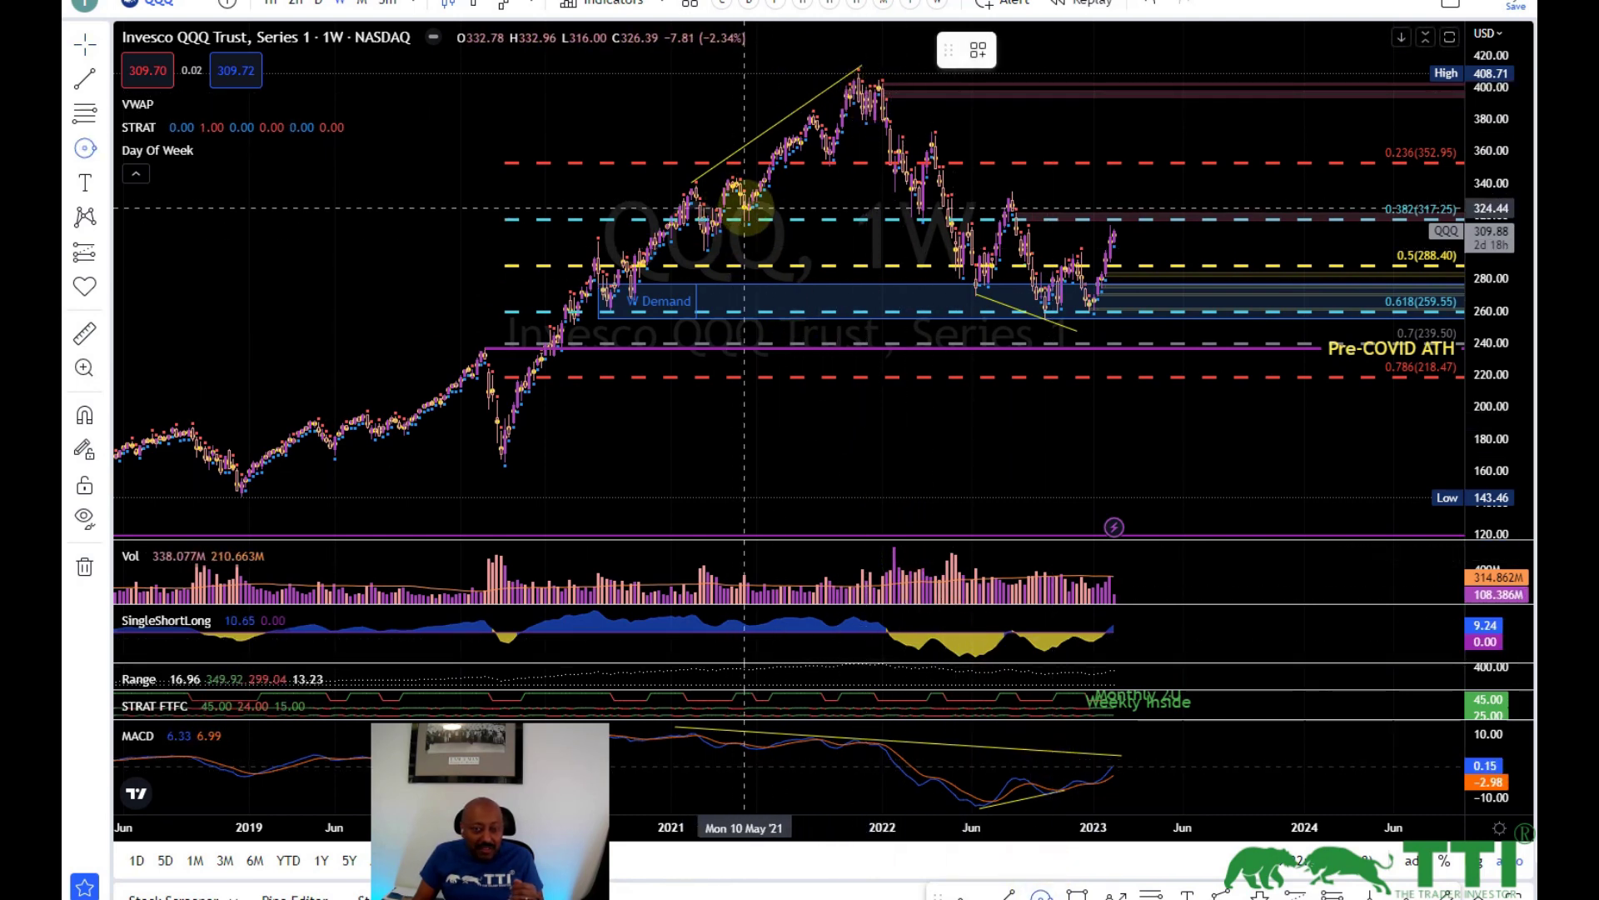
{"action": "left_click", "coordinate": [754, 220]}
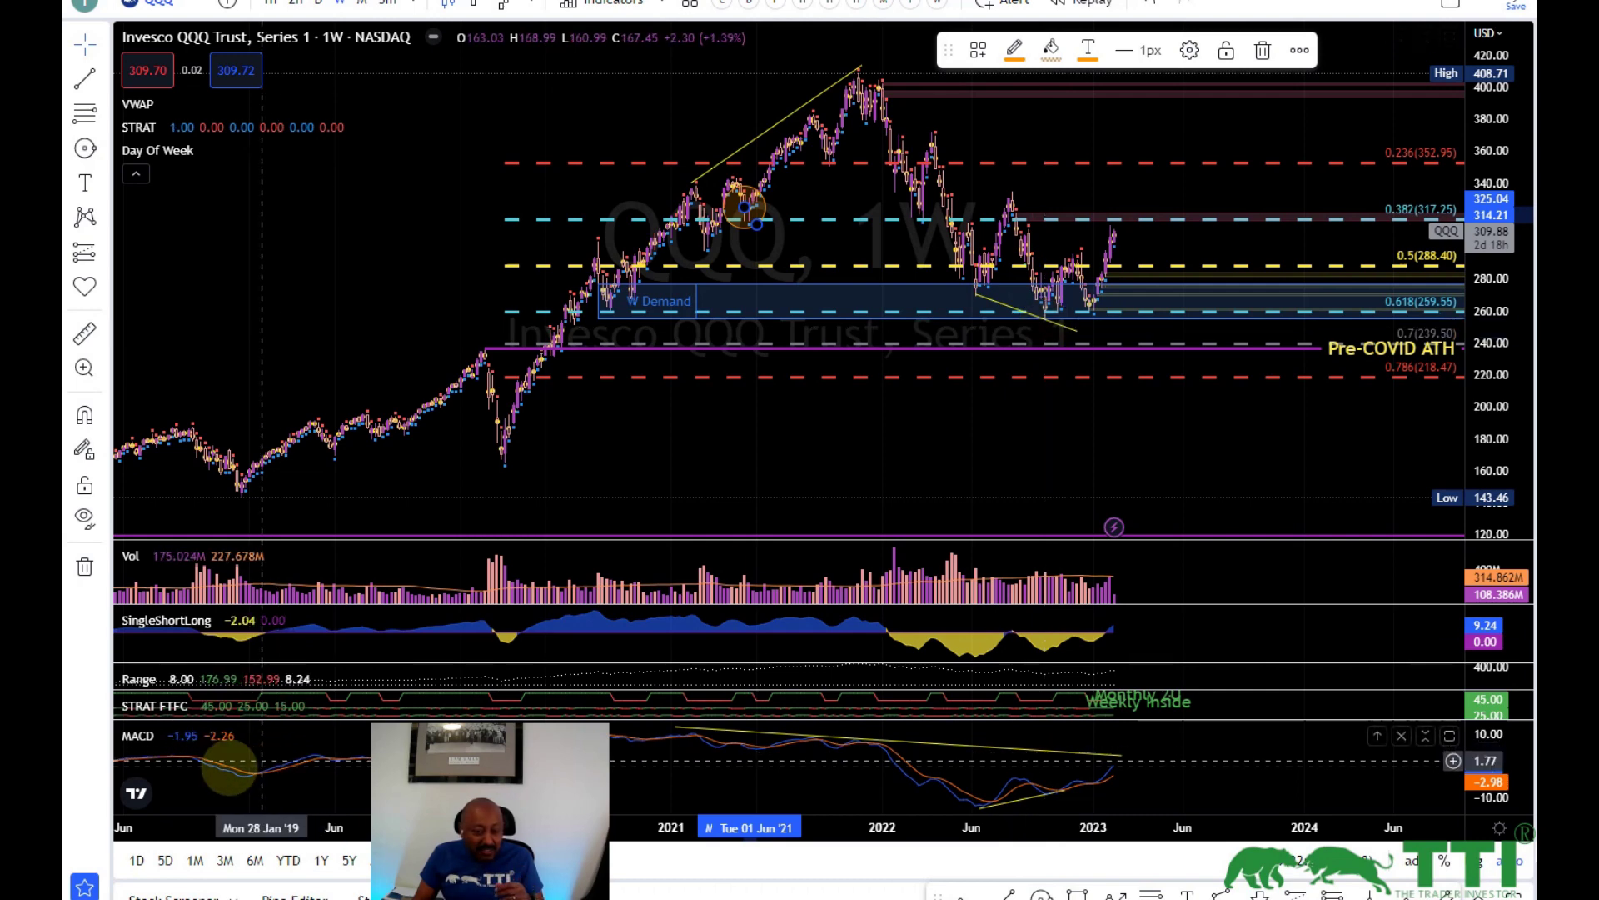
{"action": "left_click", "coordinate": [197, 734]}
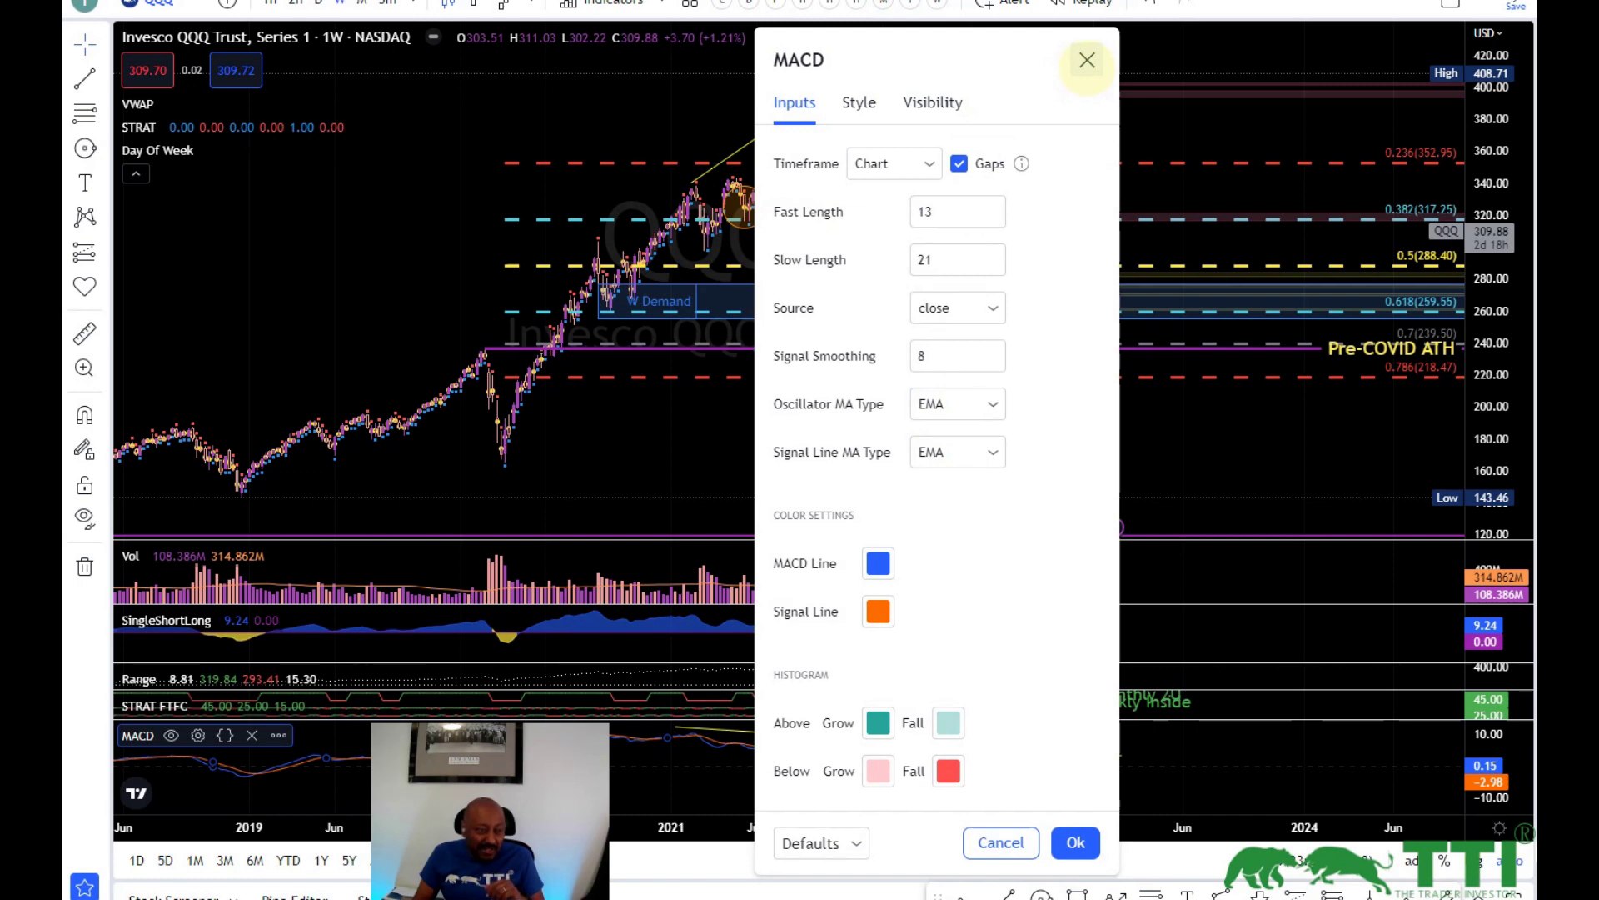
{"action": "left_click", "coordinate": [1087, 60]}
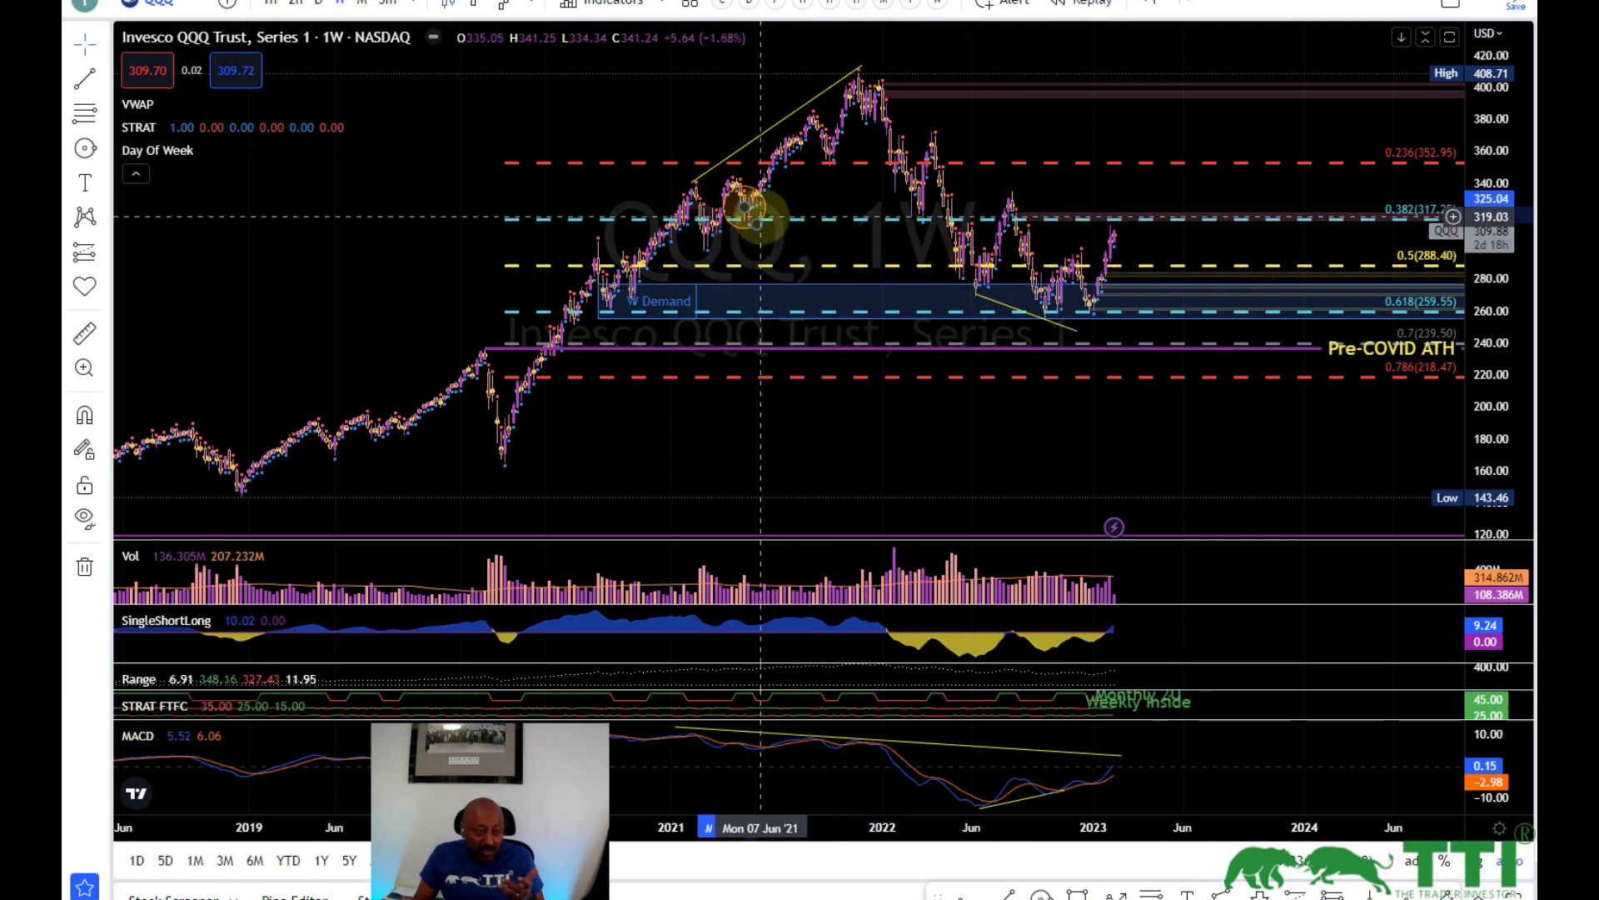
Step: Delete the small circle around the May 2021 price pullback on the weekly chart
{"action": "left_click", "coordinate": [759, 217]}
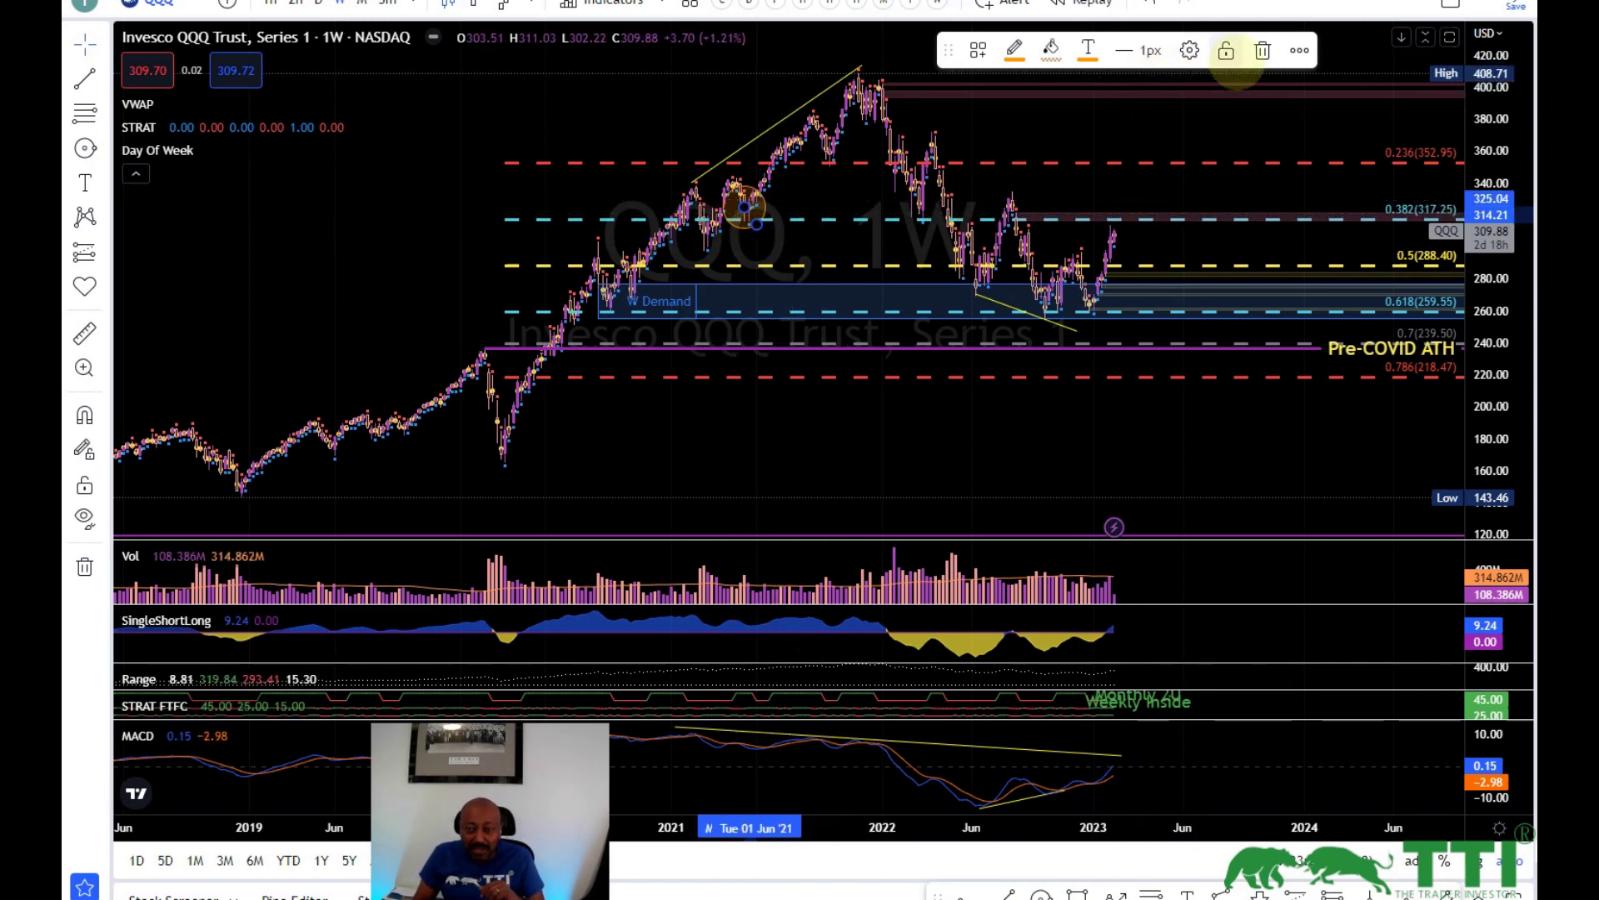
{"action": "left_click", "coordinate": [1262, 50]}
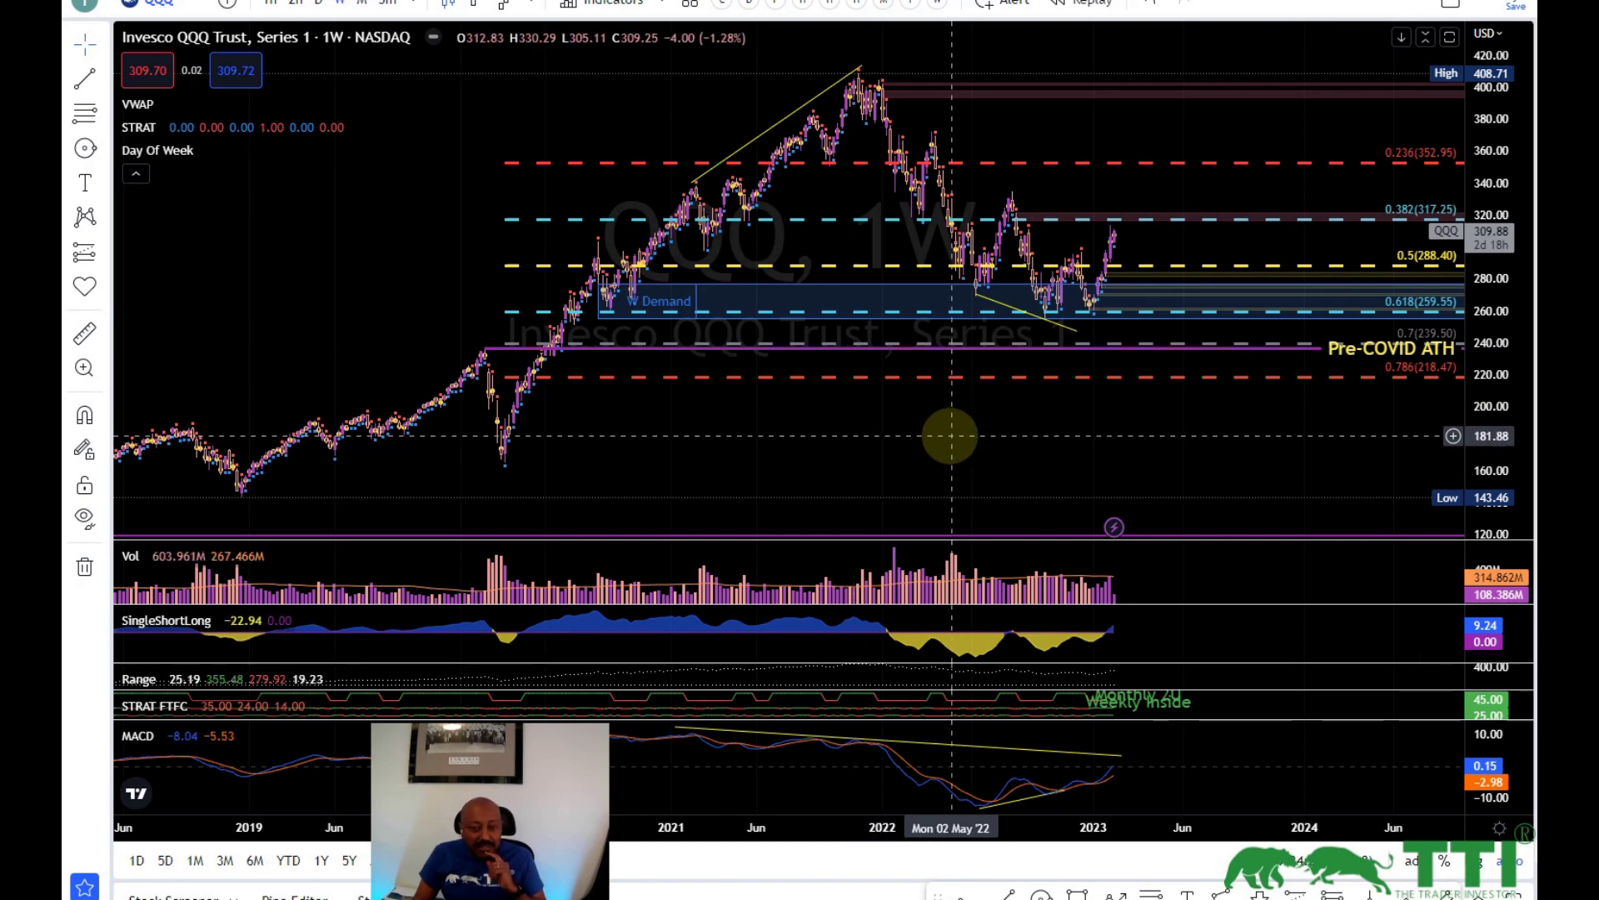
Step: Review the MACD input settings, including the fast length, slow length and signal smoothing
{"action": "scroll", "coordinate": [949, 435], "scroll_direction": "up", "scroll_amount": 1}
{"action": "scroll", "coordinate": [950, 435], "scroll_direction": "up", "scroll_amount": 1}
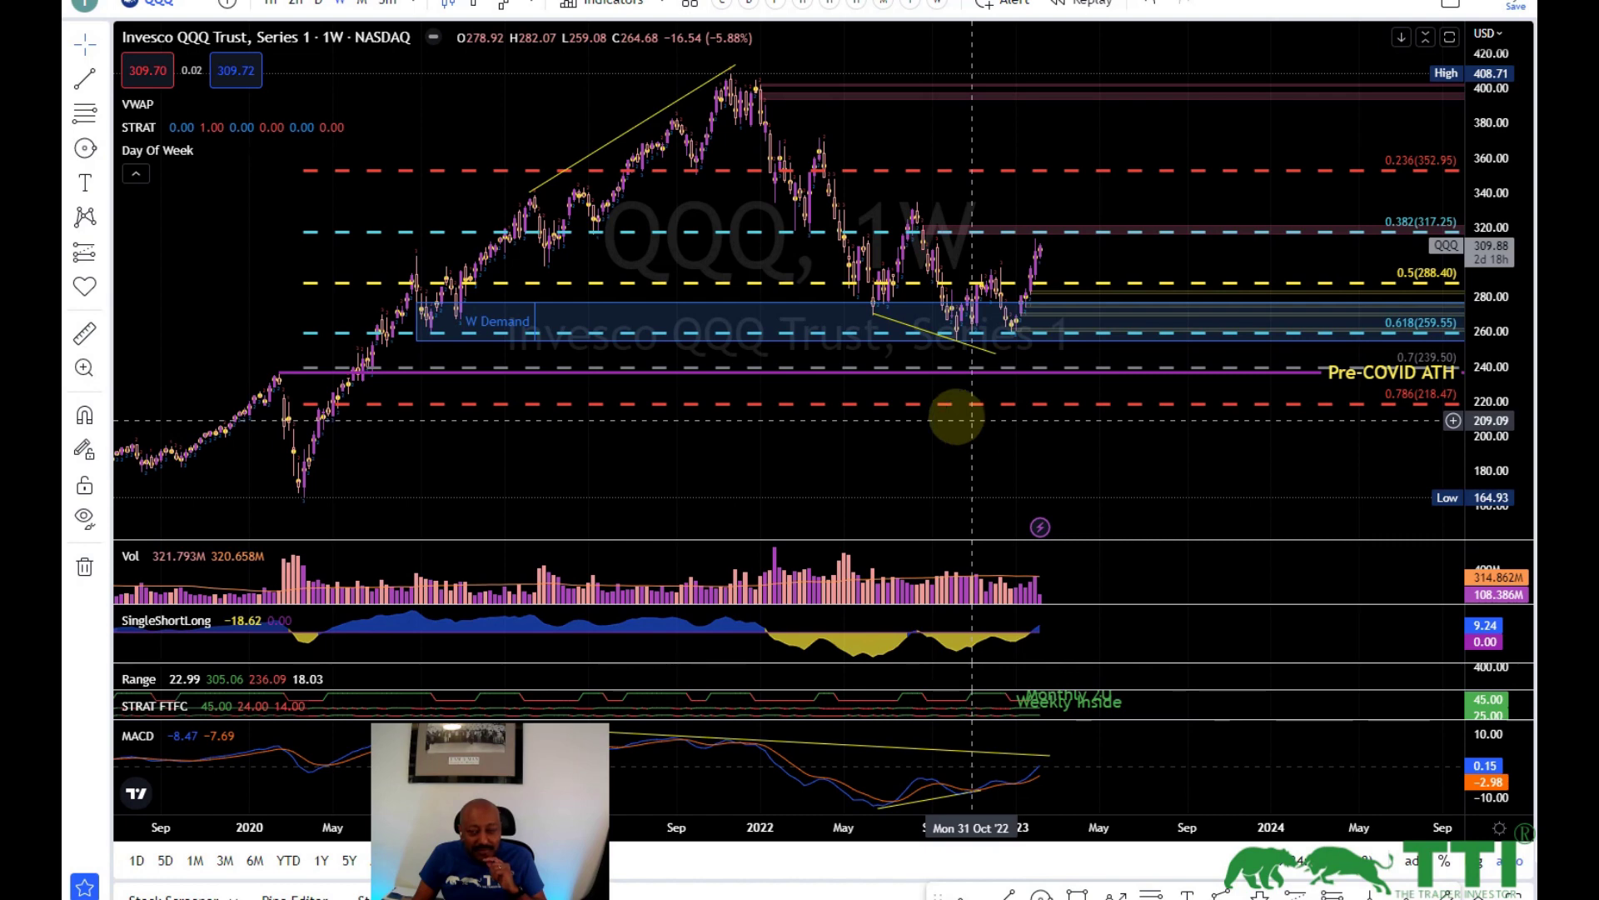
{"action": "scroll", "coordinate": [916, 385], "scroll_direction": "down", "scroll_amount": 2}
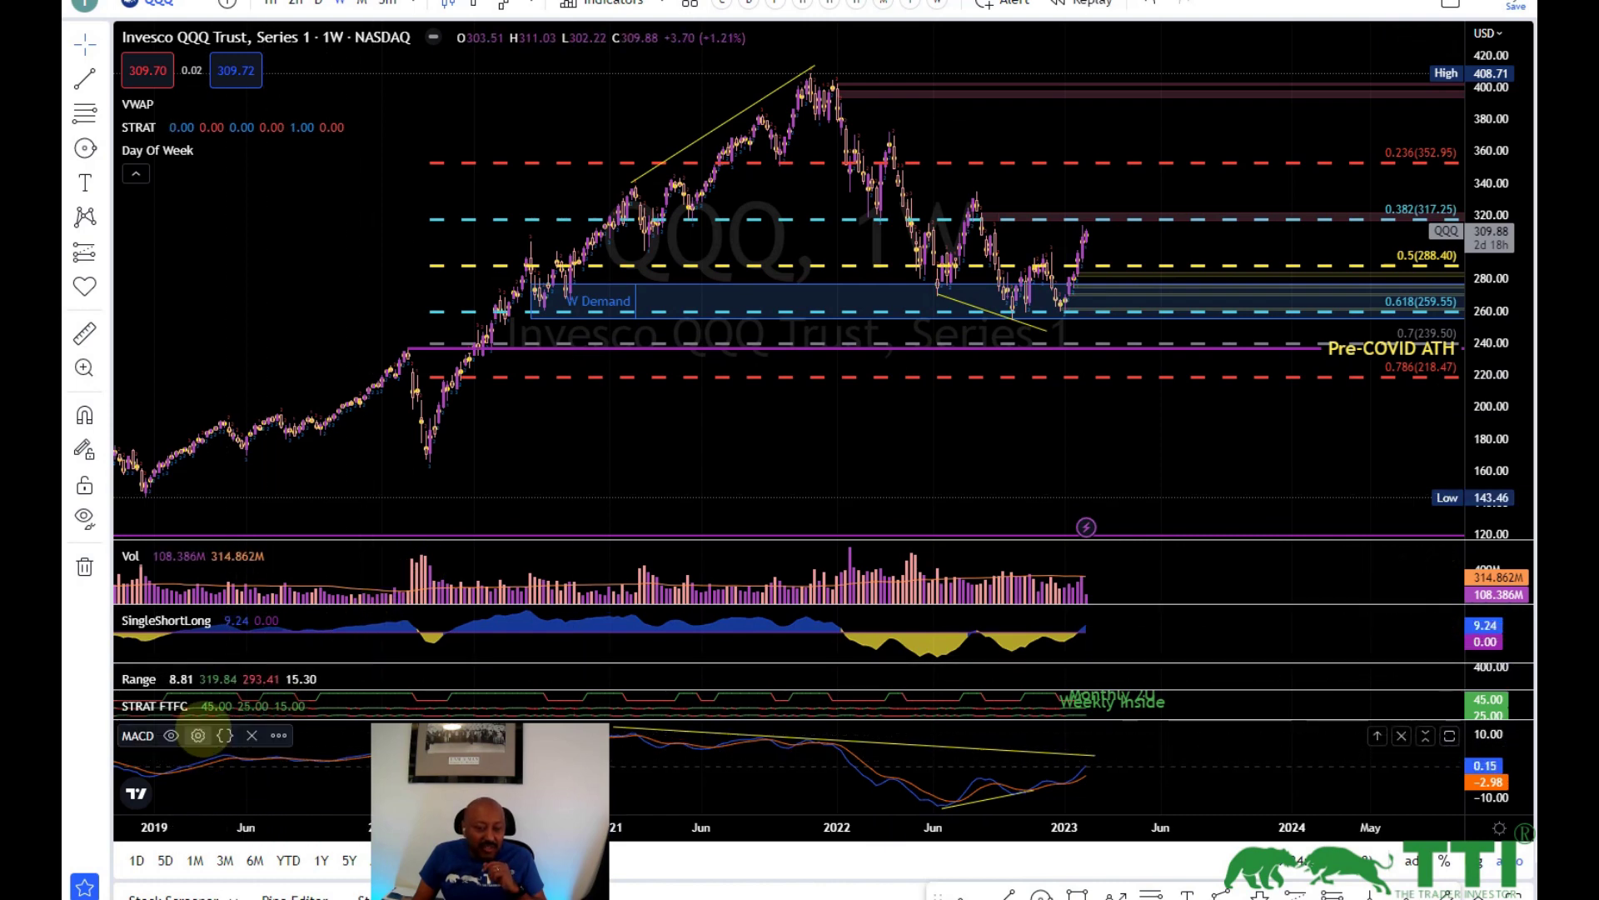
{"action": "left_click", "coordinate": [197, 734]}
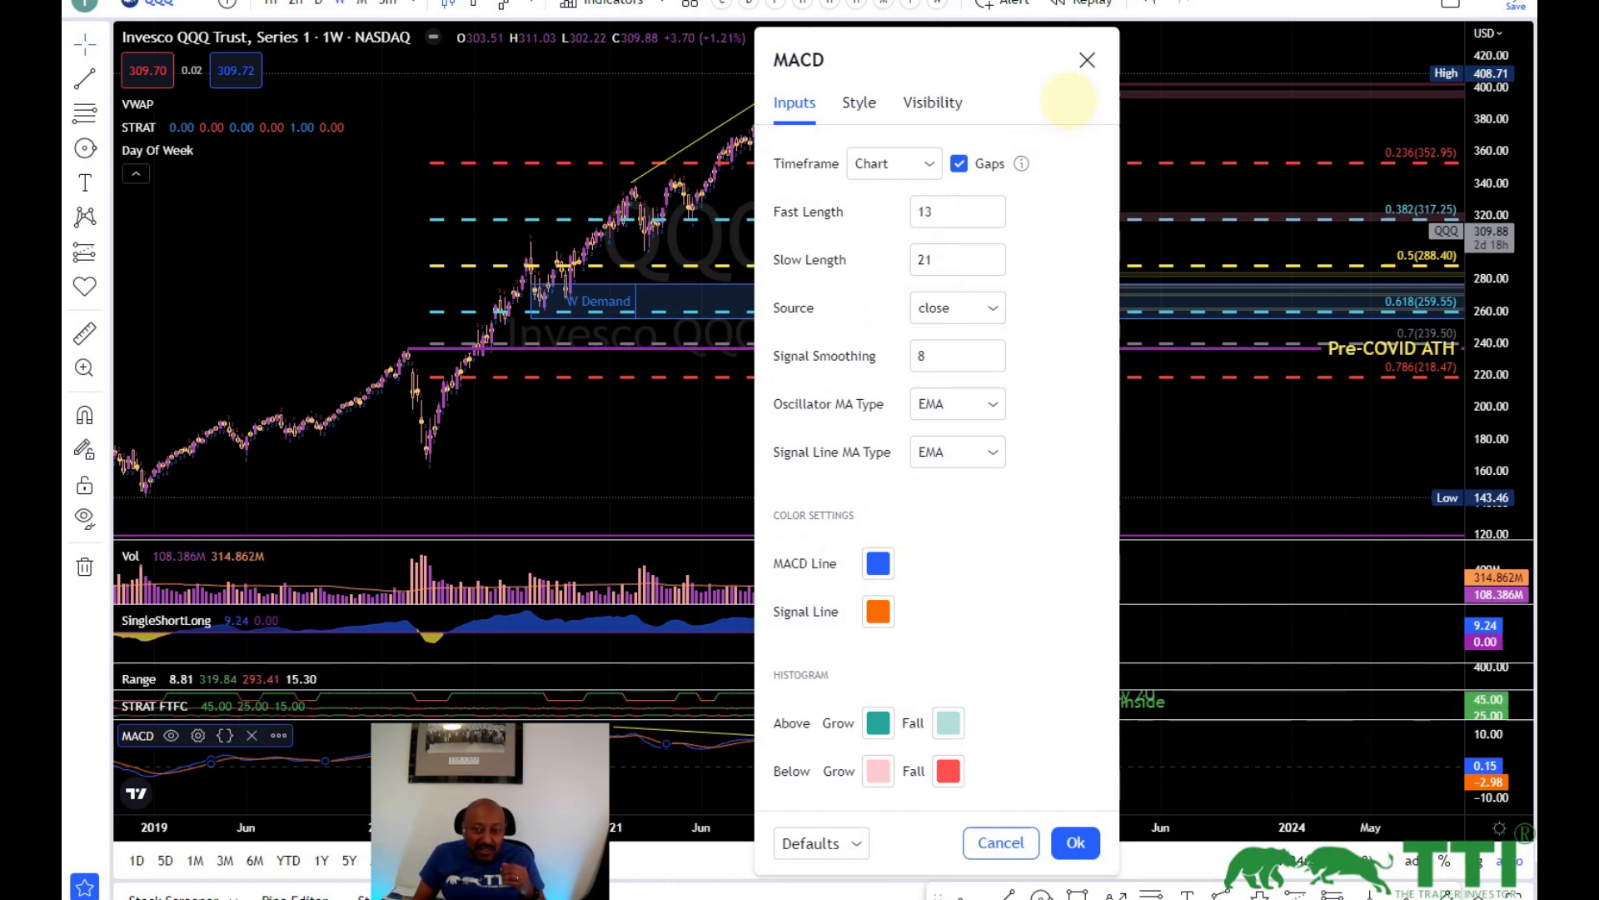
{"action": "left_click", "coordinate": [1087, 60]}
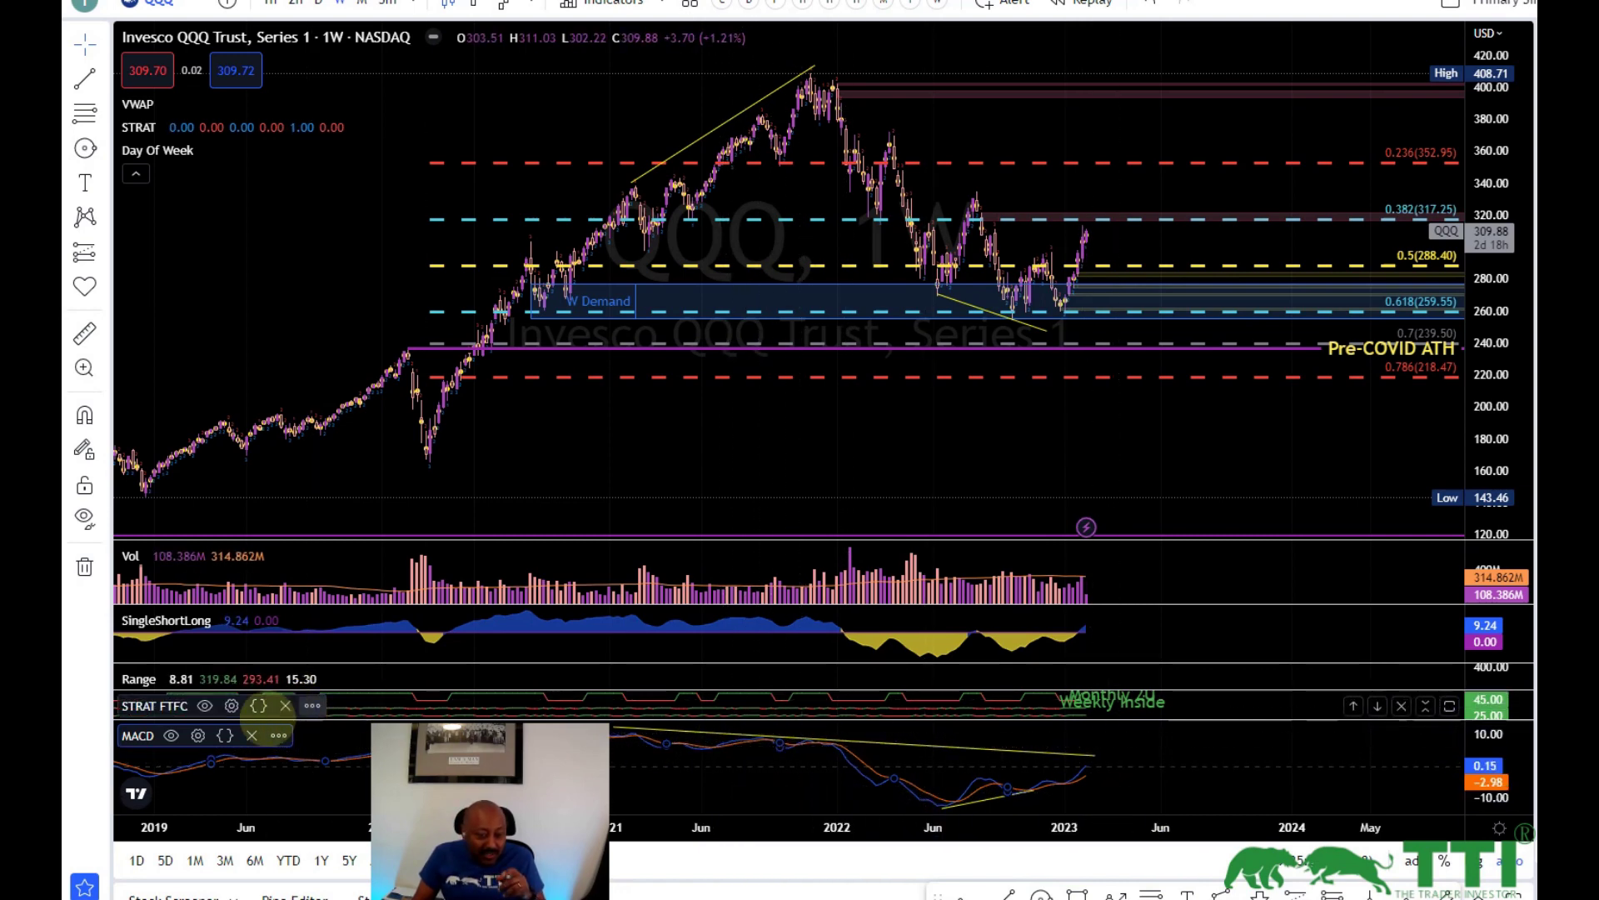
Step: Hide the Signal line in the MACD style settings, keeping the MACD line shown, and apply the change
{"action": "left_click", "coordinate": [197, 734]}
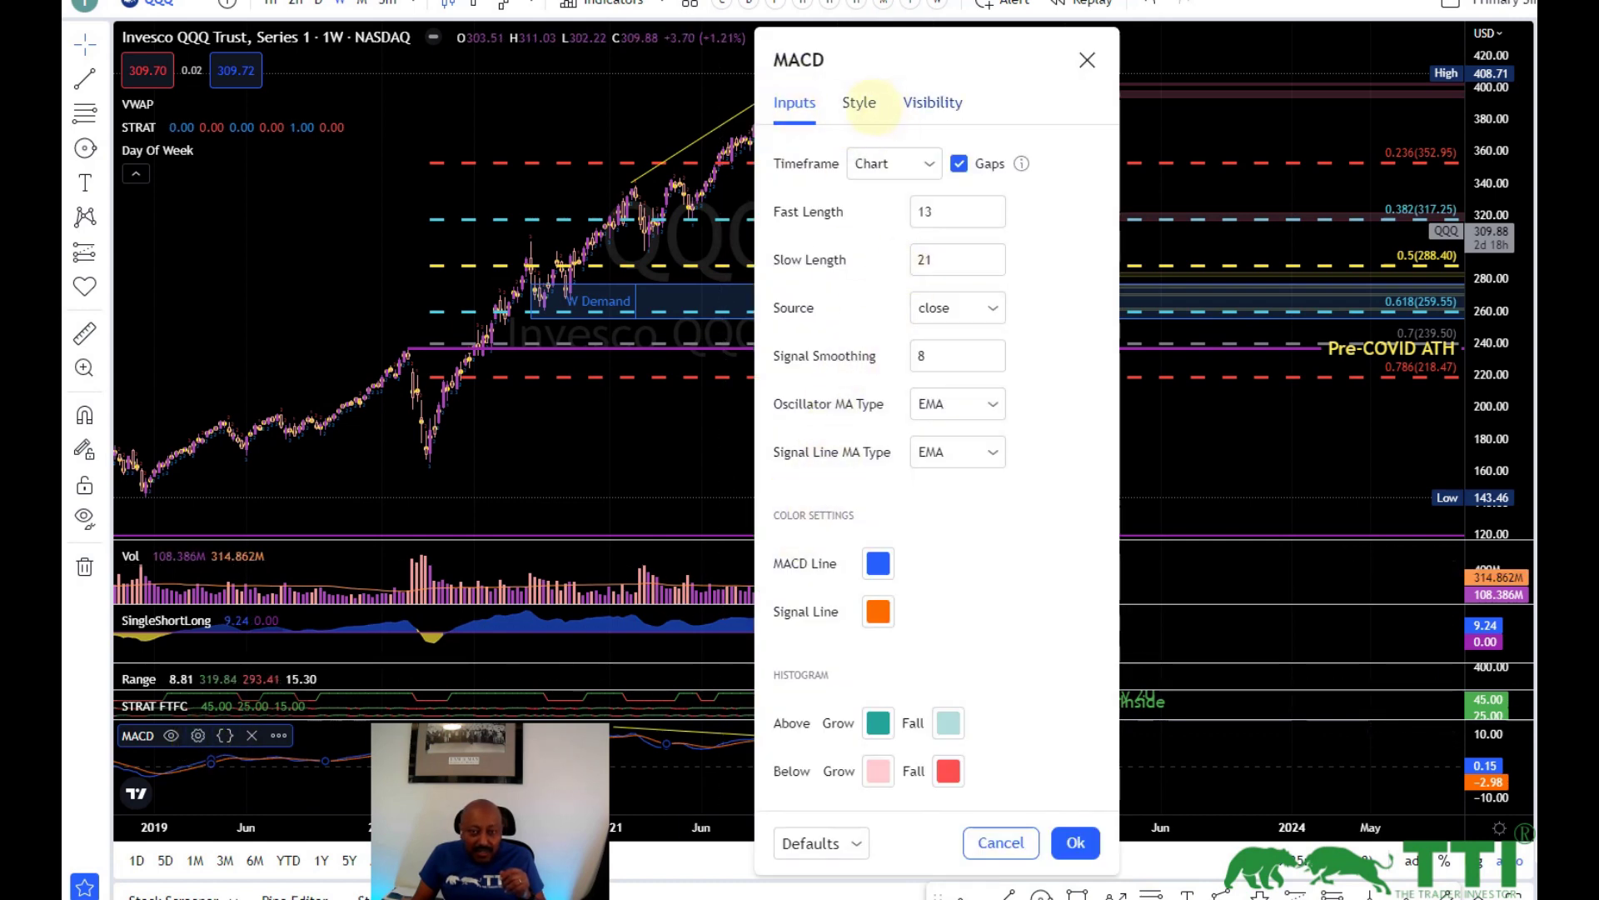
{"action": "left_click", "coordinate": [859, 103]}
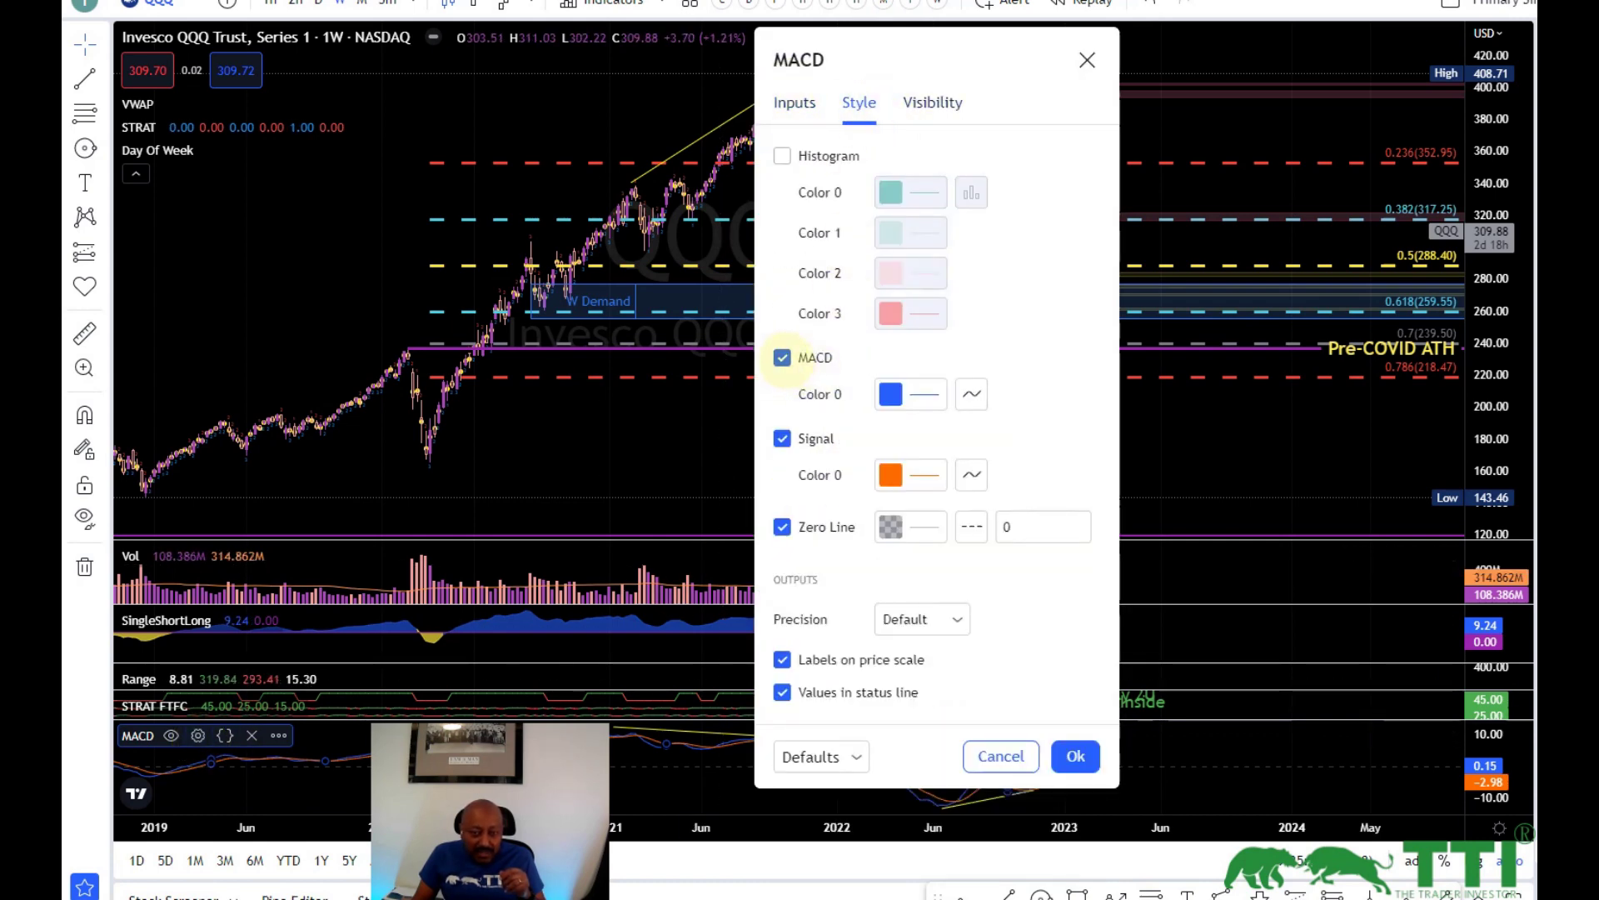
{"action": "left_click", "coordinate": [782, 357]}
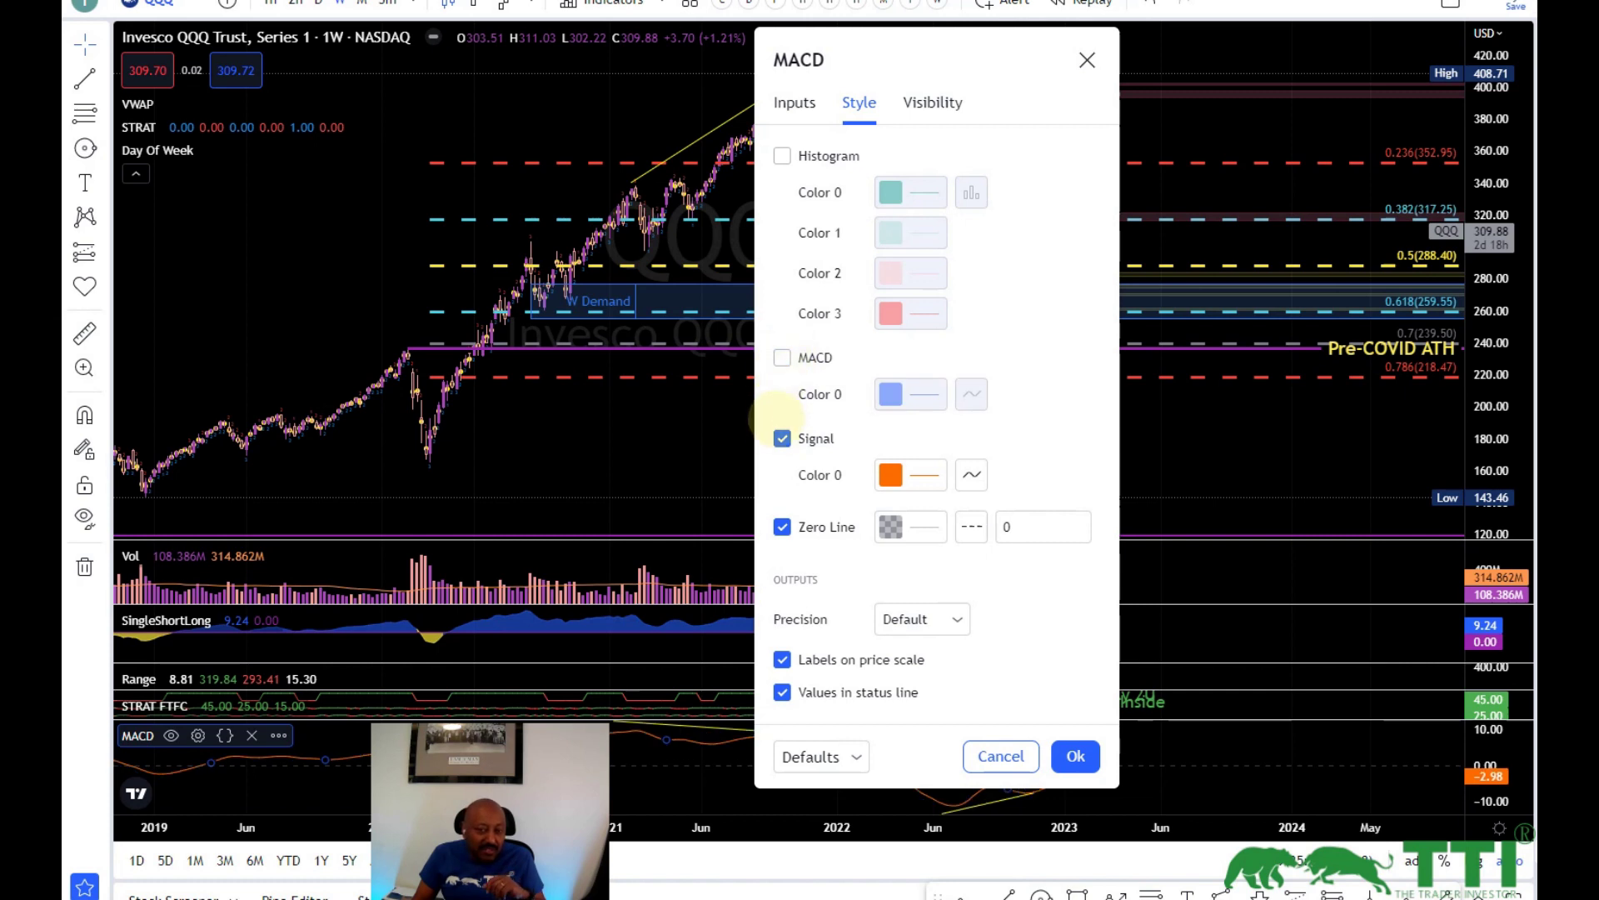
{"action": "left_click", "coordinate": [782, 438]}
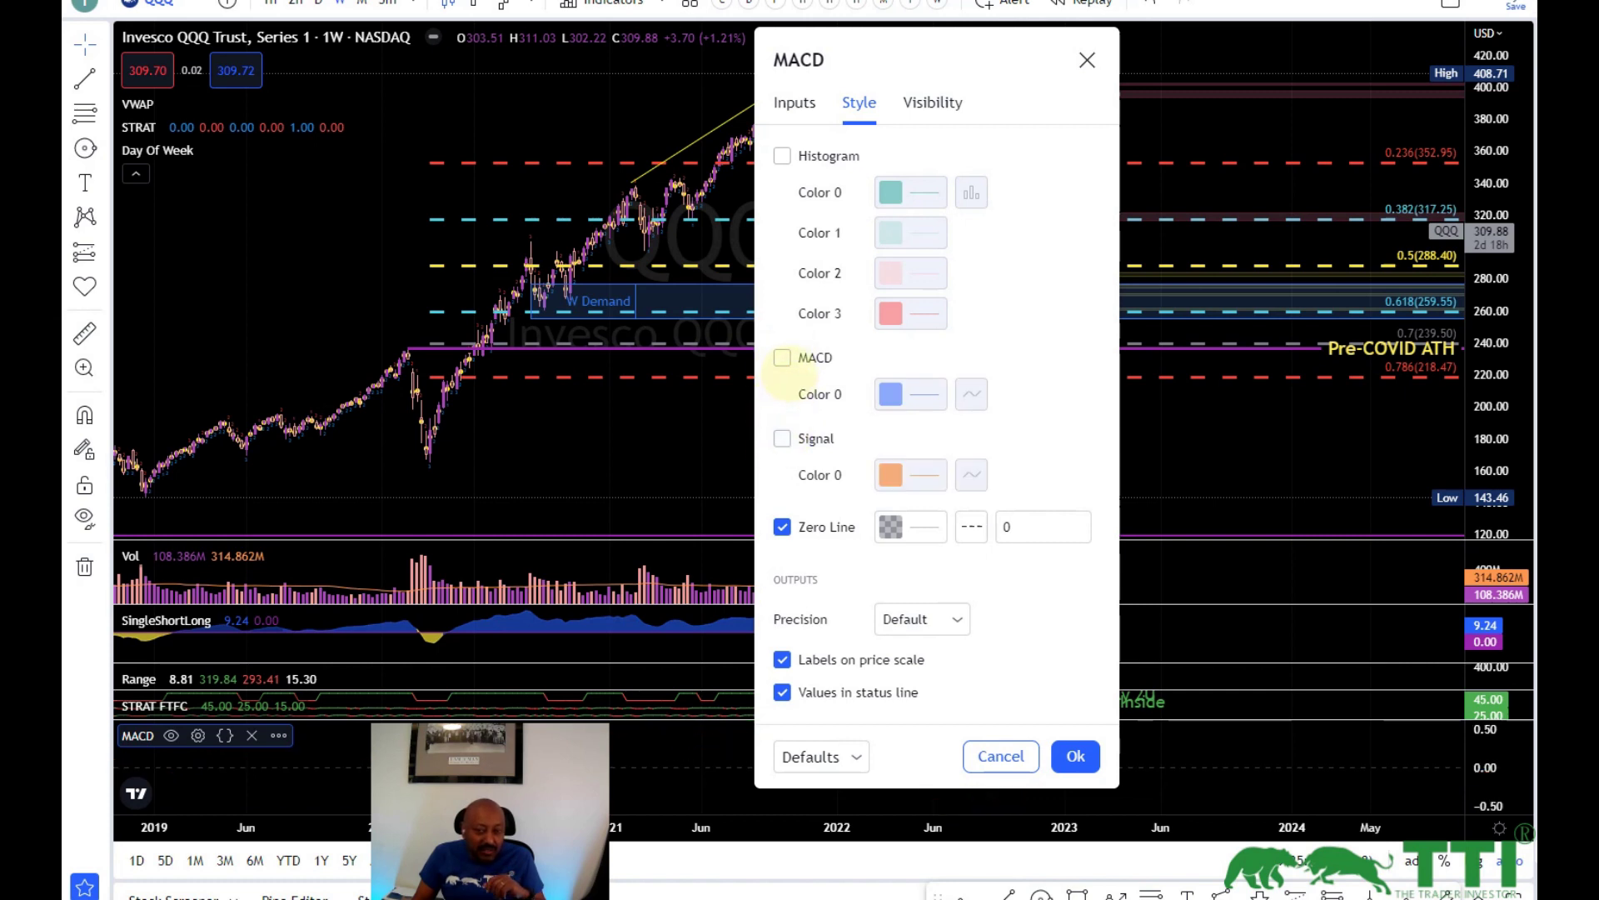
{"action": "left_click", "coordinate": [782, 357]}
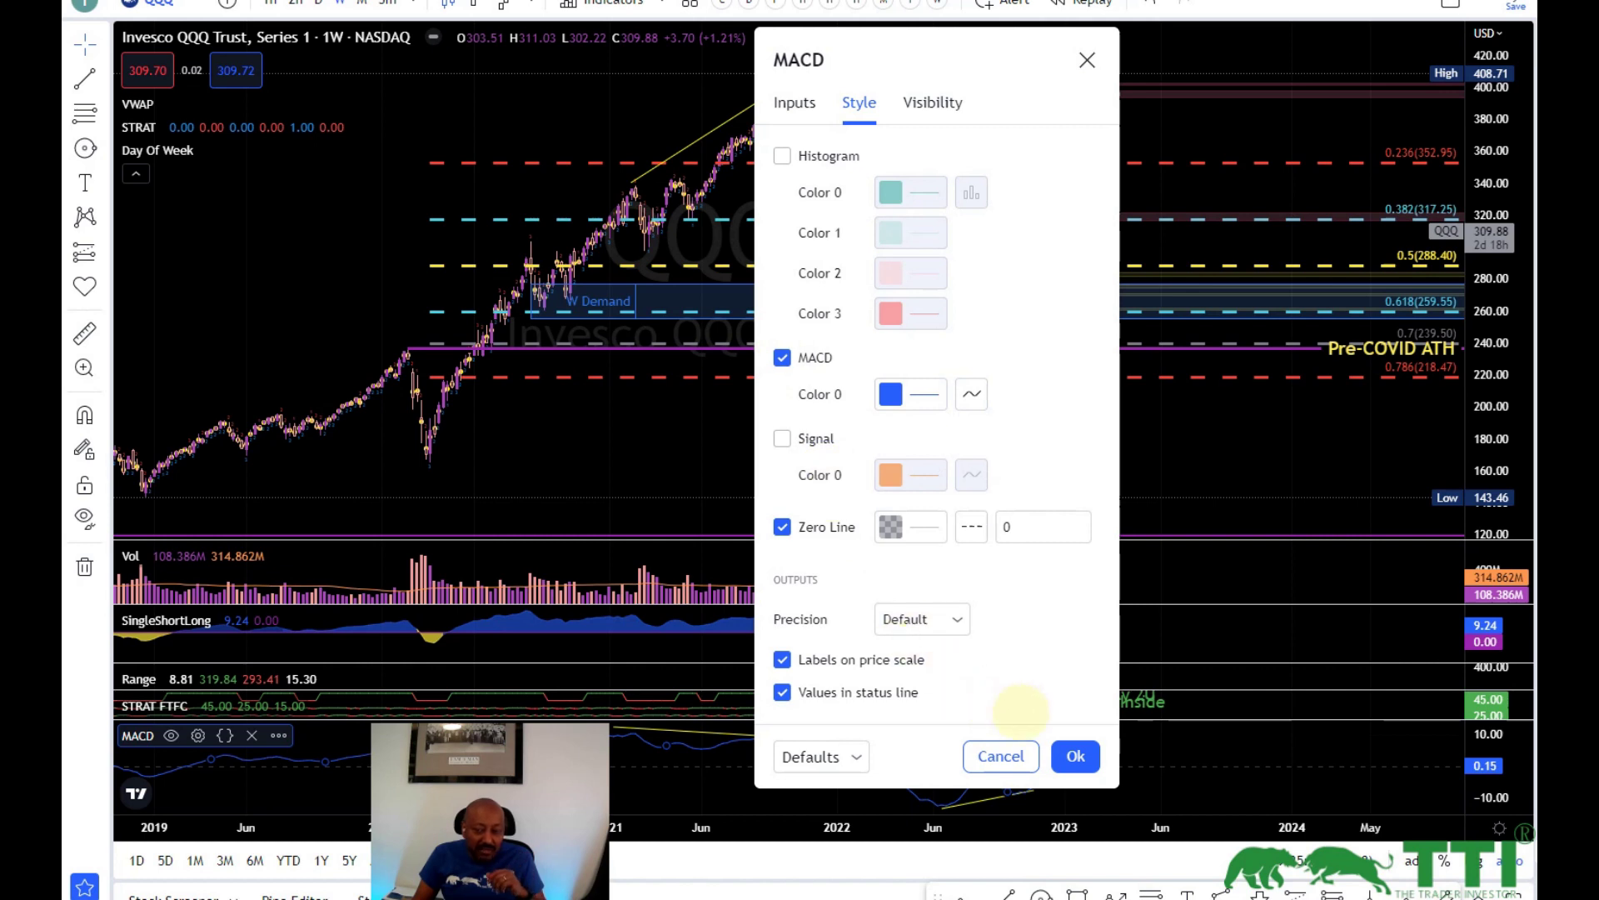
{"action": "left_click", "coordinate": [1075, 756]}
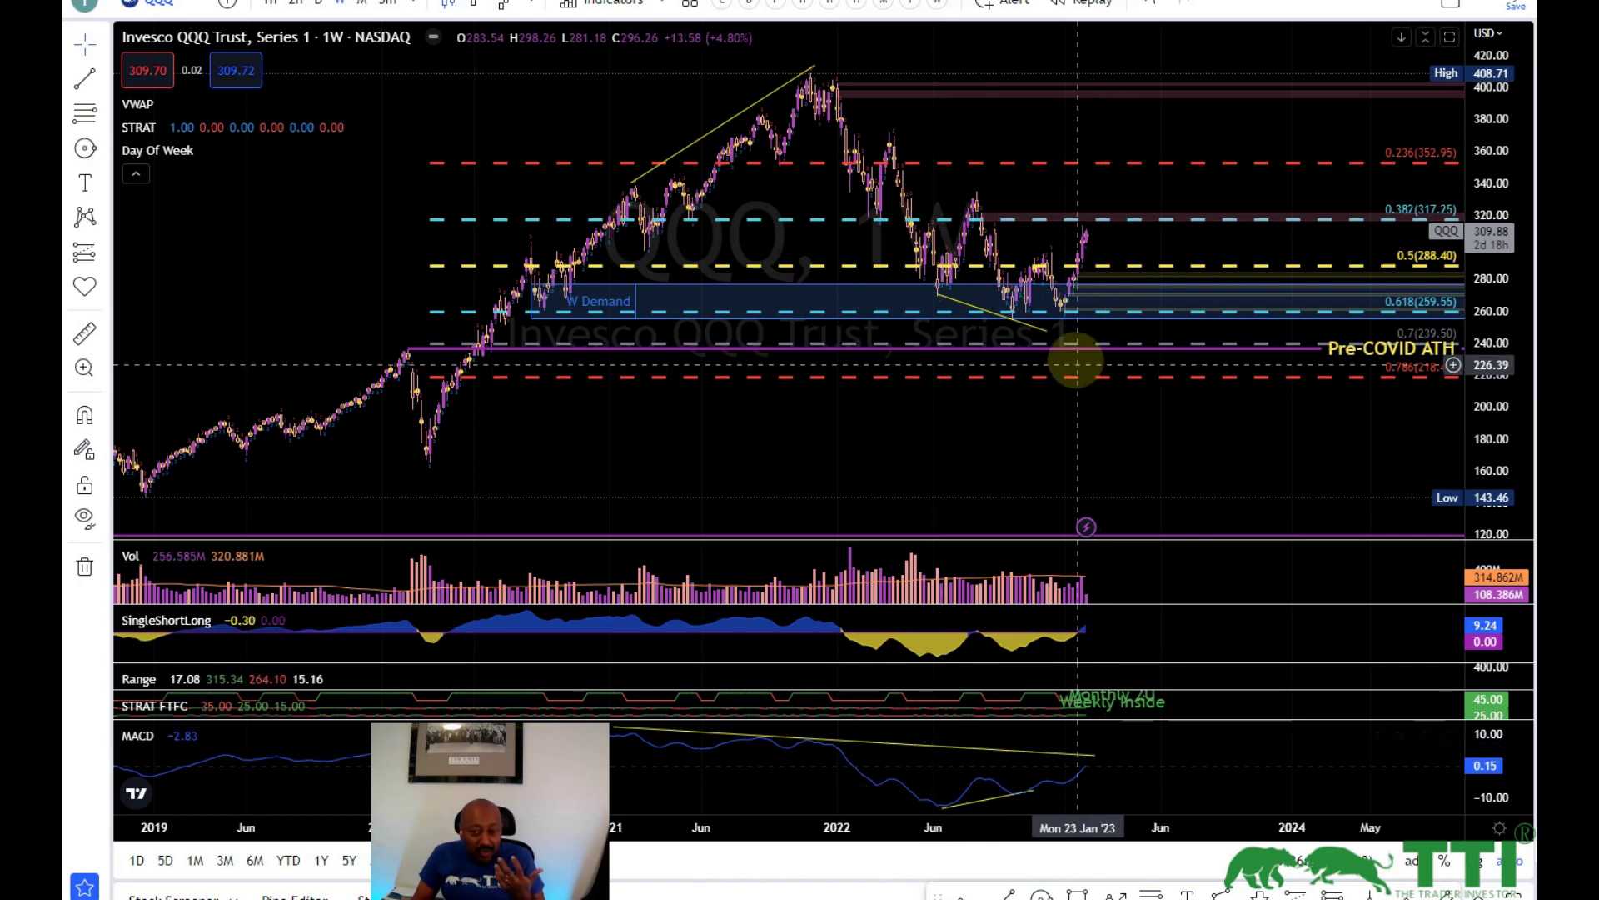
Step: Switch QQQ to the 1-hour timeframe and go back to the price action of April to August 2022
{"action": "scroll", "coordinate": [1008, 331], "scroll_direction": "up", "scroll_amount": 2}
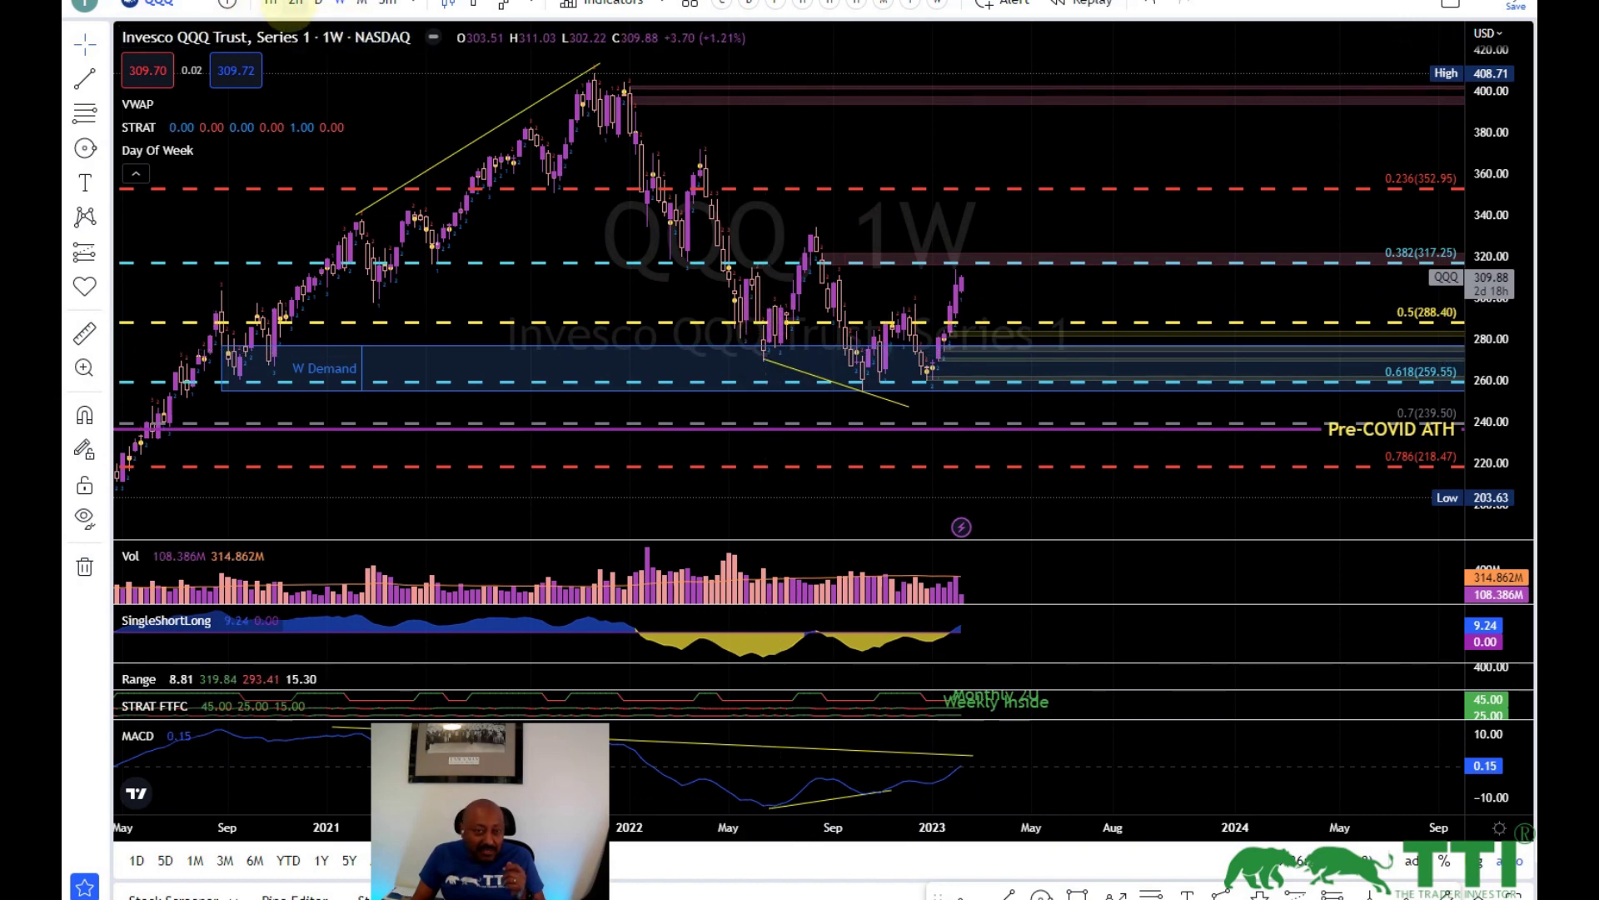
{"action": "left_click", "coordinate": [295, 5]}
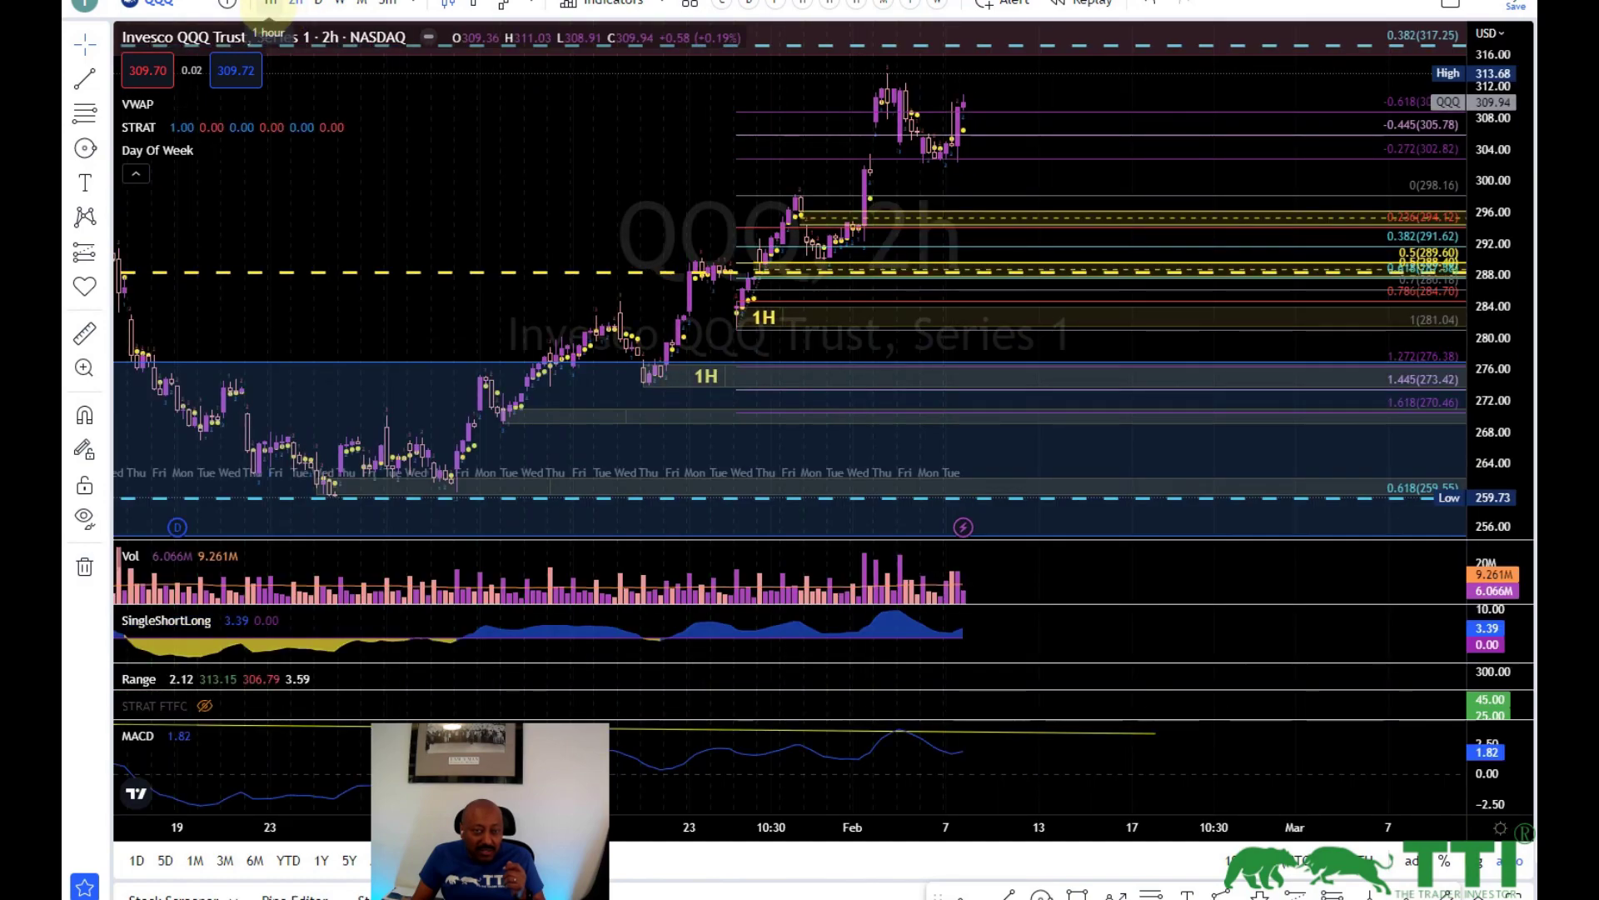
{"action": "left_click", "coordinate": [270, 5]}
{"action": "left_click_drag", "start_coordinate": [696, 400], "coordinate": [827, 425]}
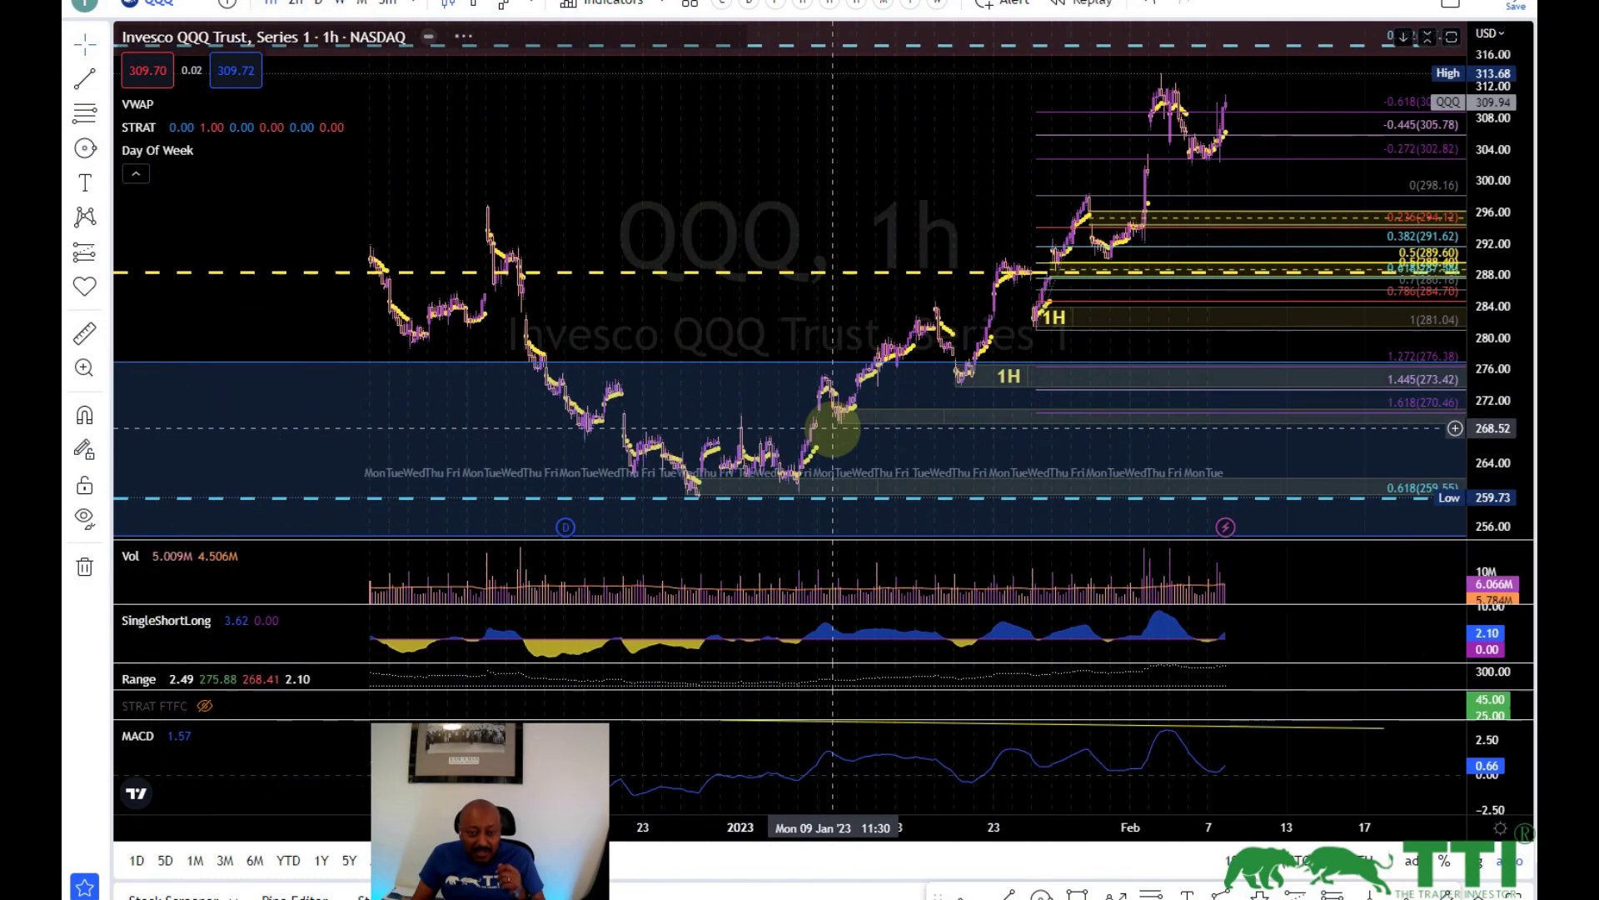
{"action": "scroll", "coordinate": [807, 429], "scroll_direction": "down", "scroll_amount": 2}
{"action": "left_click_drag", "start_coordinate": [614, 403], "coordinate": [1213, 410]}
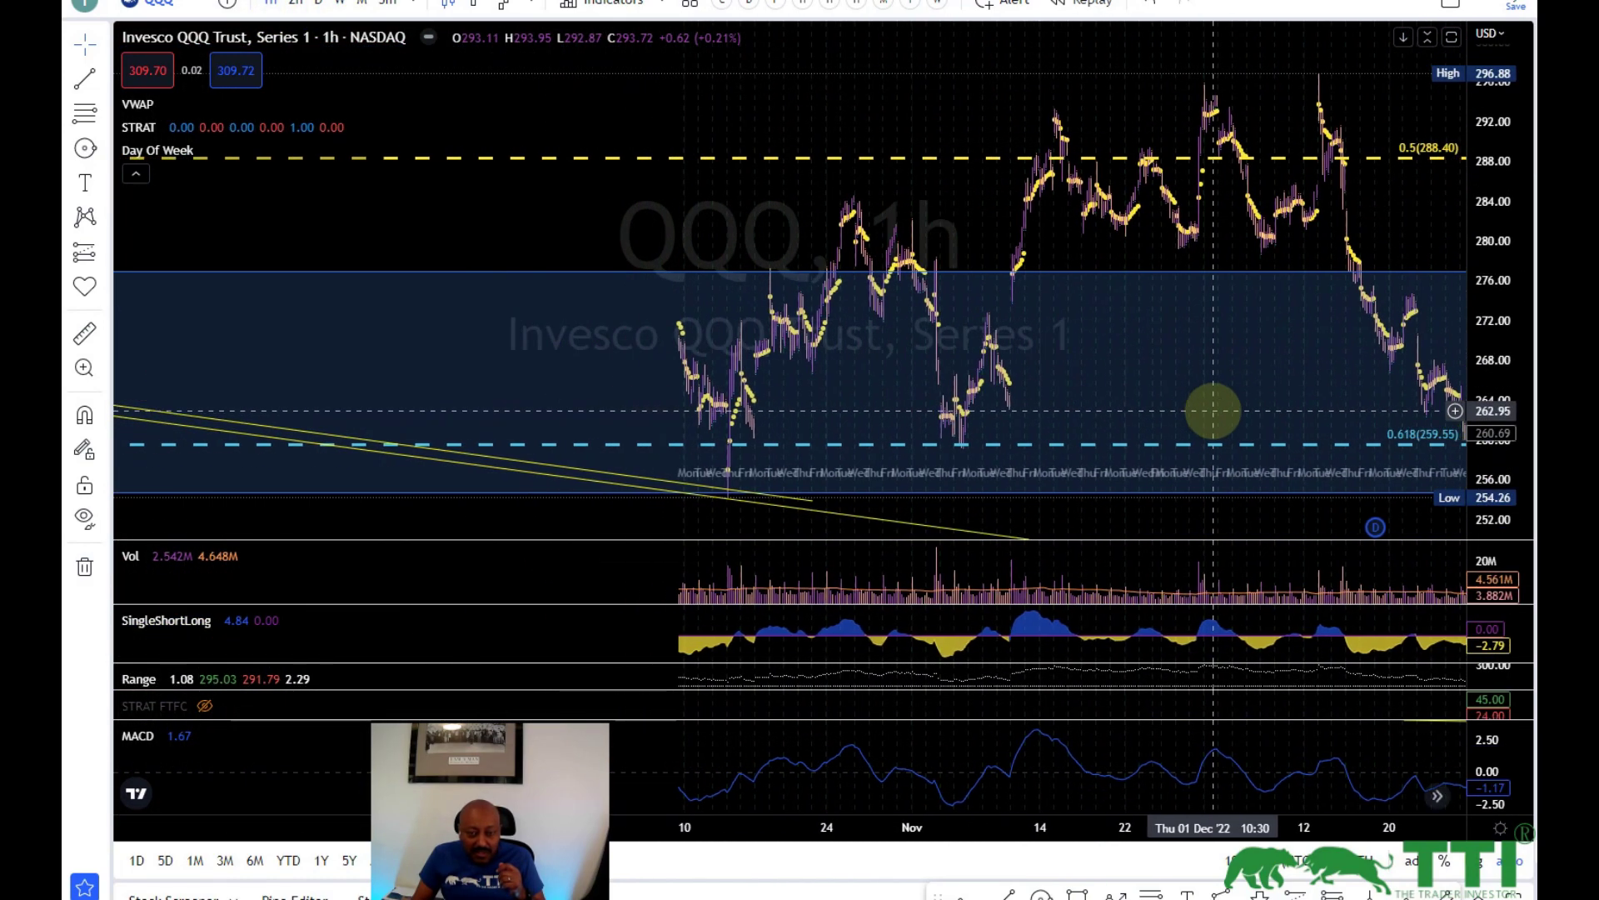
{"action": "scroll", "coordinate": [653, 357], "scroll_direction": "down", "scroll_amount": 2}
{"action": "left_click_drag", "start_coordinate": [614, 232], "coordinate": [1257, 238]}
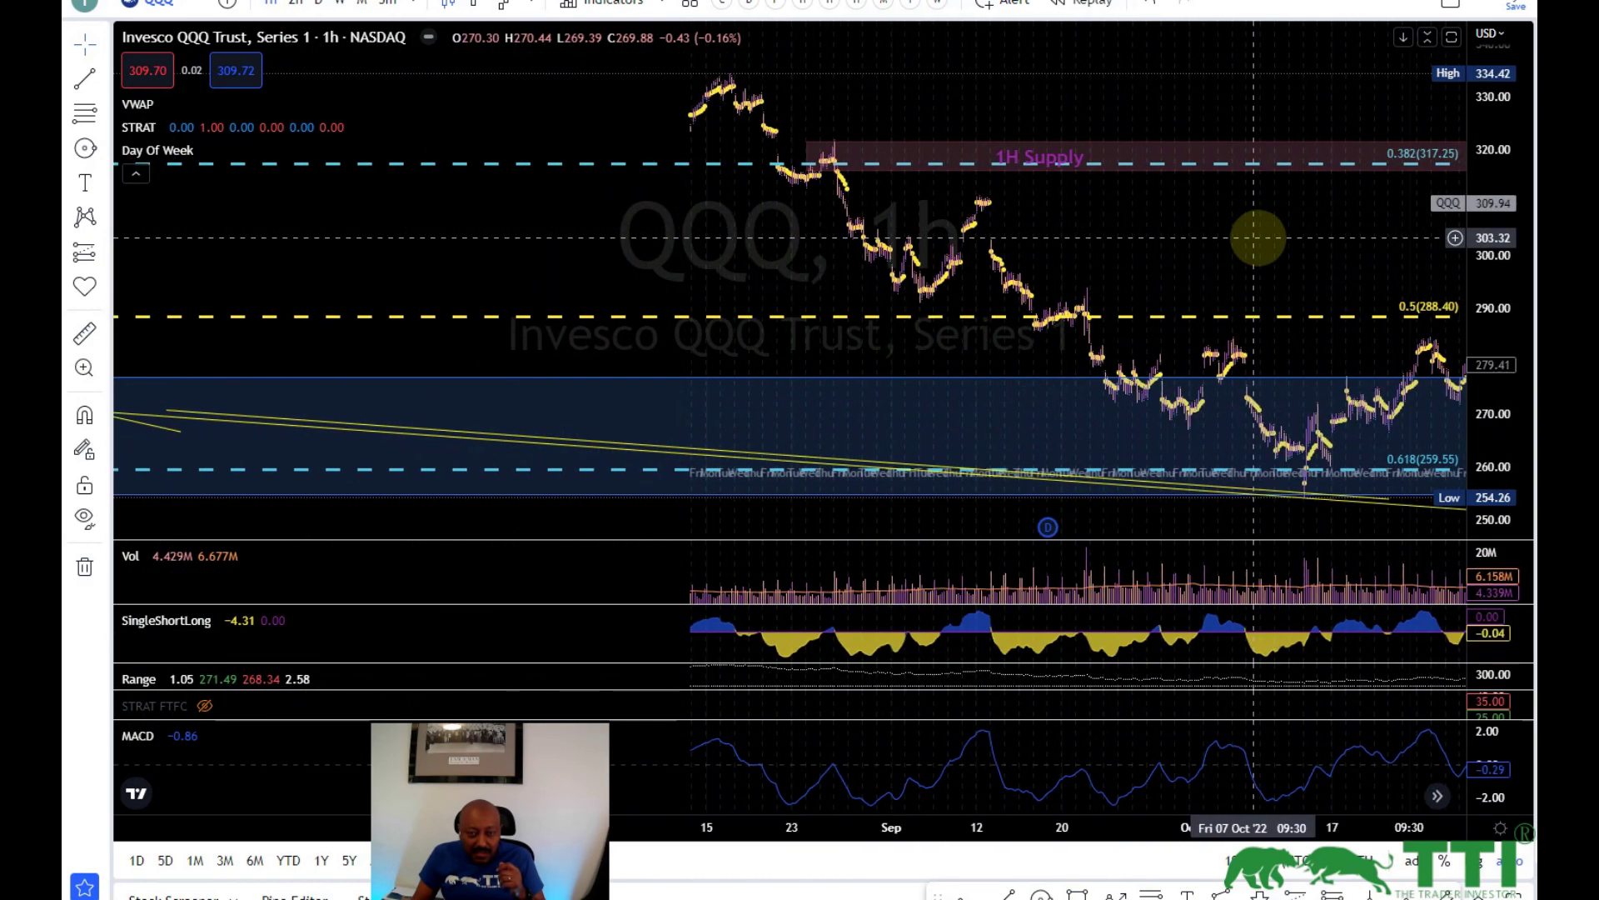
{"action": "scroll", "coordinate": [1258, 237], "scroll_direction": "down", "scroll_amount": 2}
{"action": "left_click_drag", "start_coordinate": [500, 267], "coordinate": [1210, 295]}
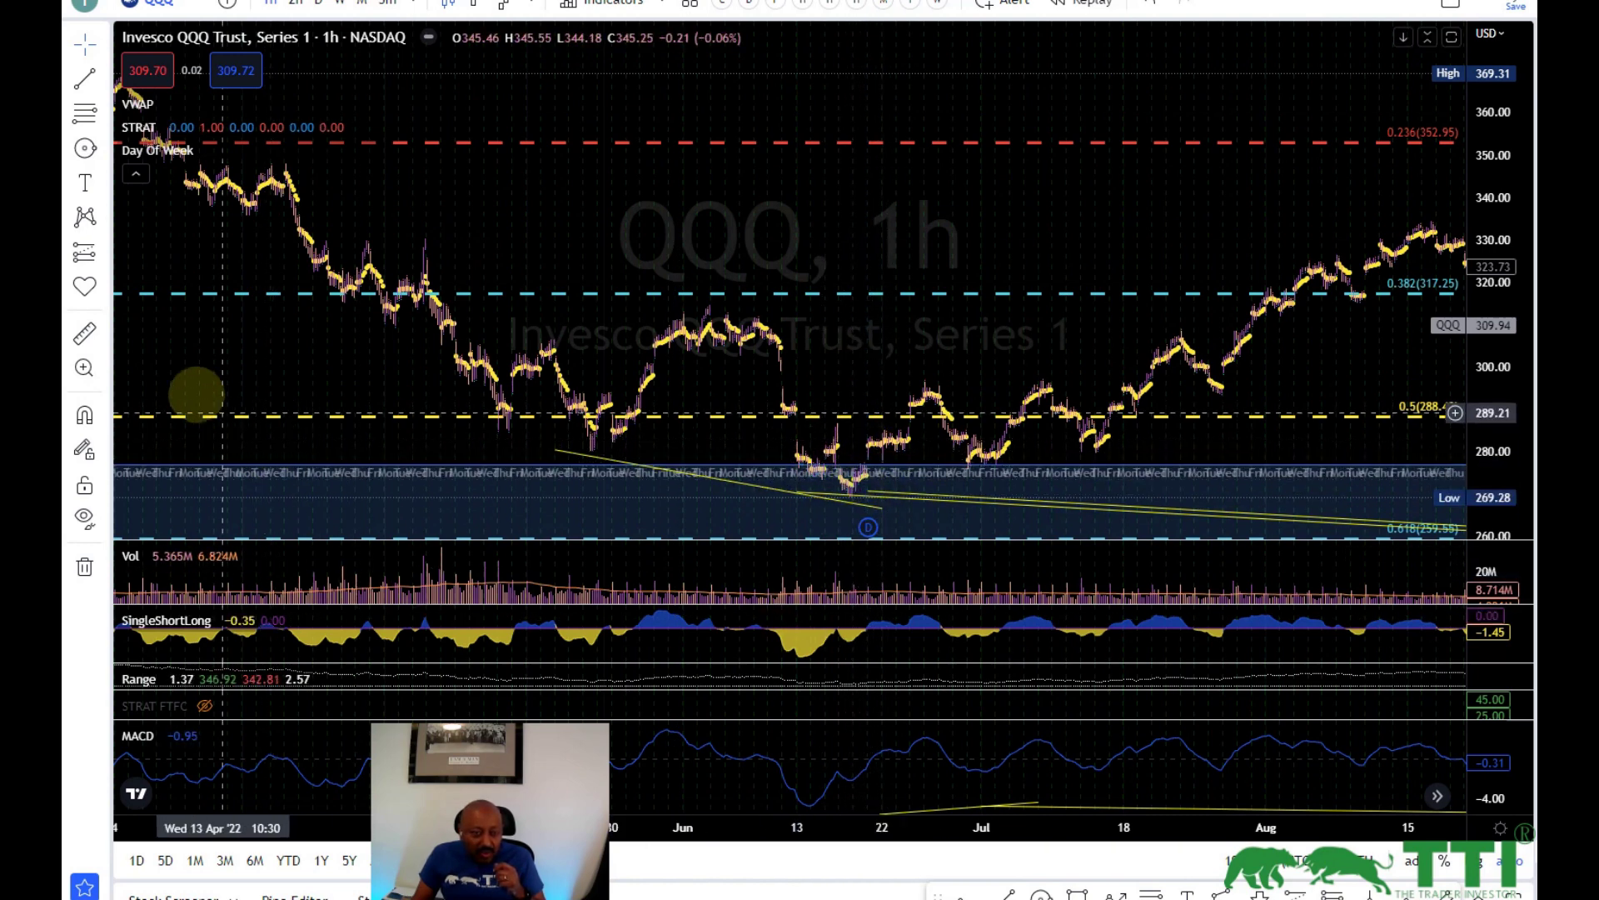
Step: Measure the hourly price rise from the mid-June 2022 lows to the late-June high, then clear the measurement
{"action": "left_click", "coordinate": [84, 333]}
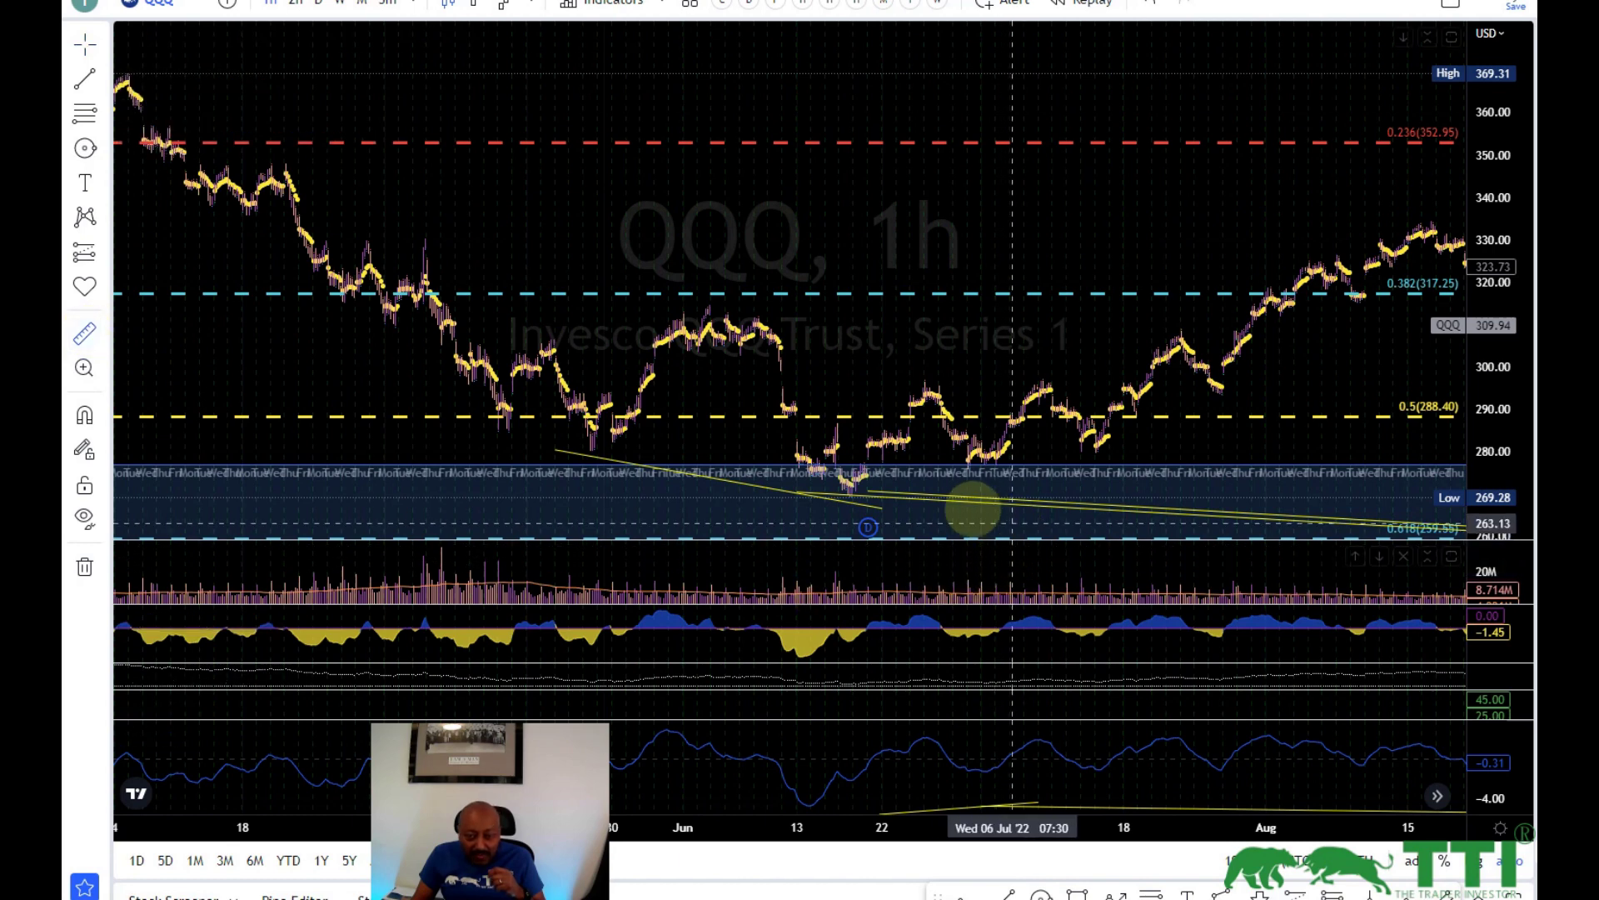
{"action": "left_click", "coordinate": [873, 460]}
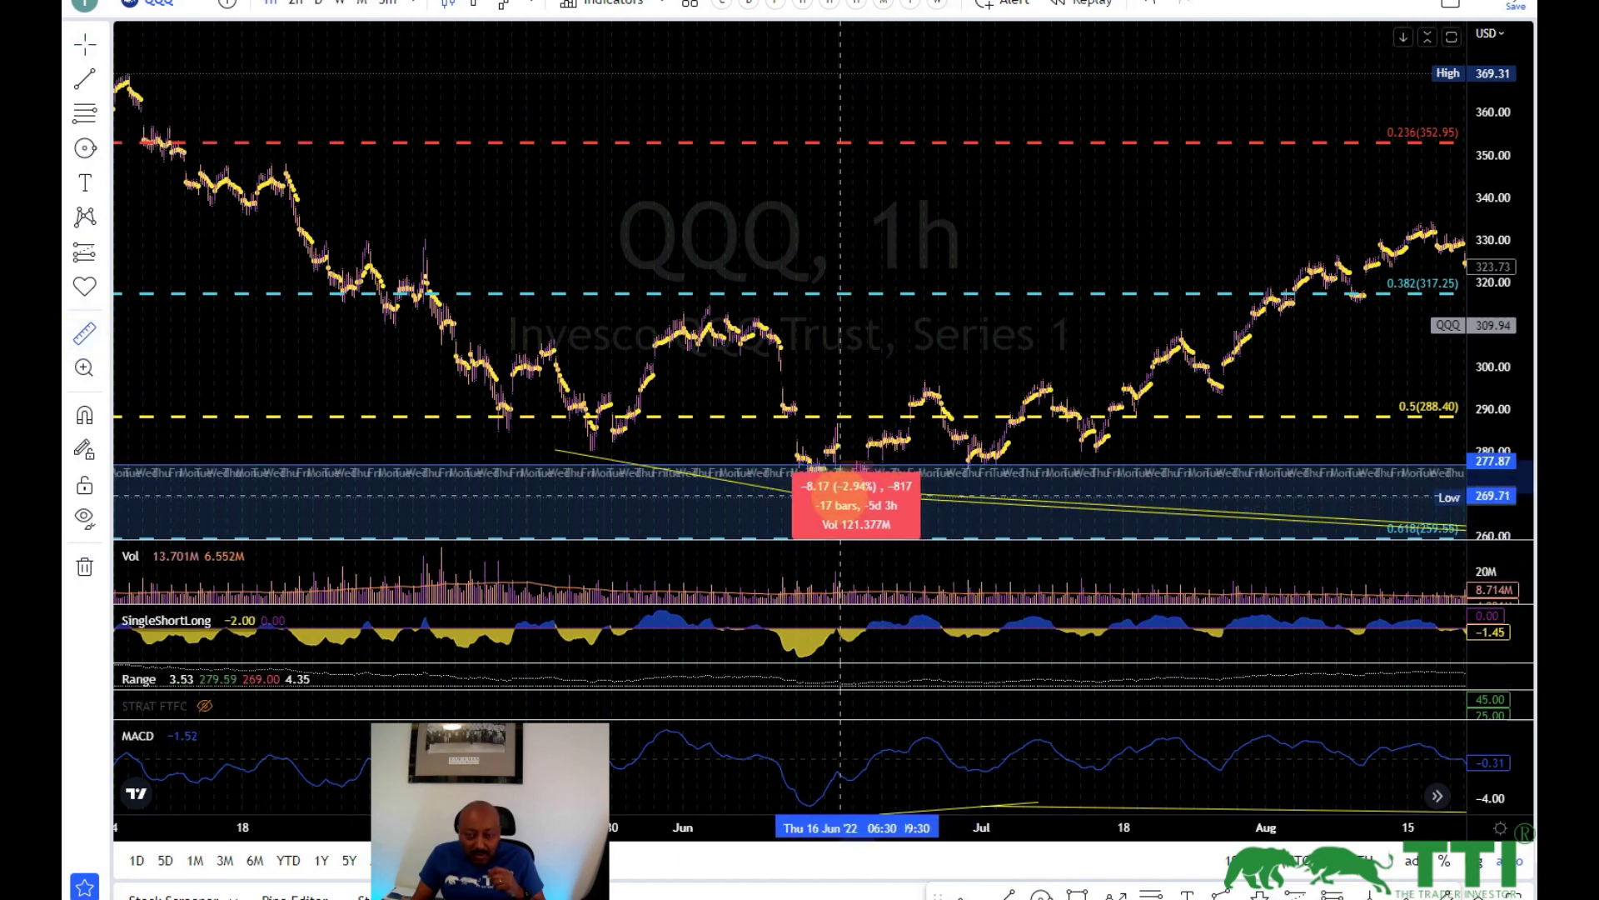
{"action": "left_click", "coordinate": [839, 496]}
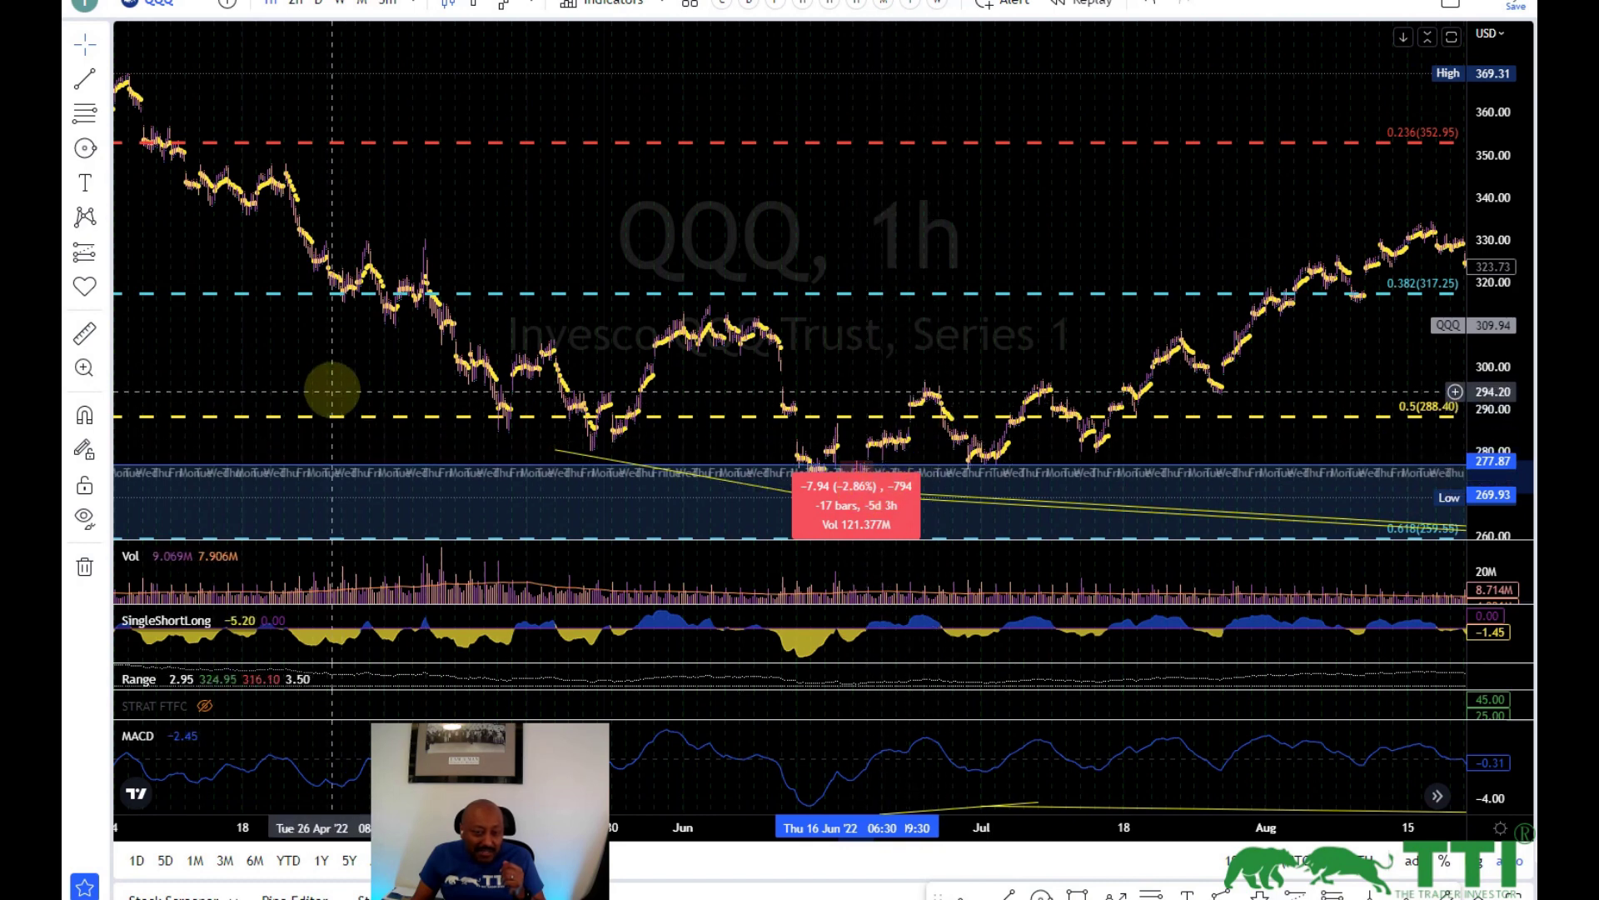
{"action": "left_click", "coordinate": [84, 334]}
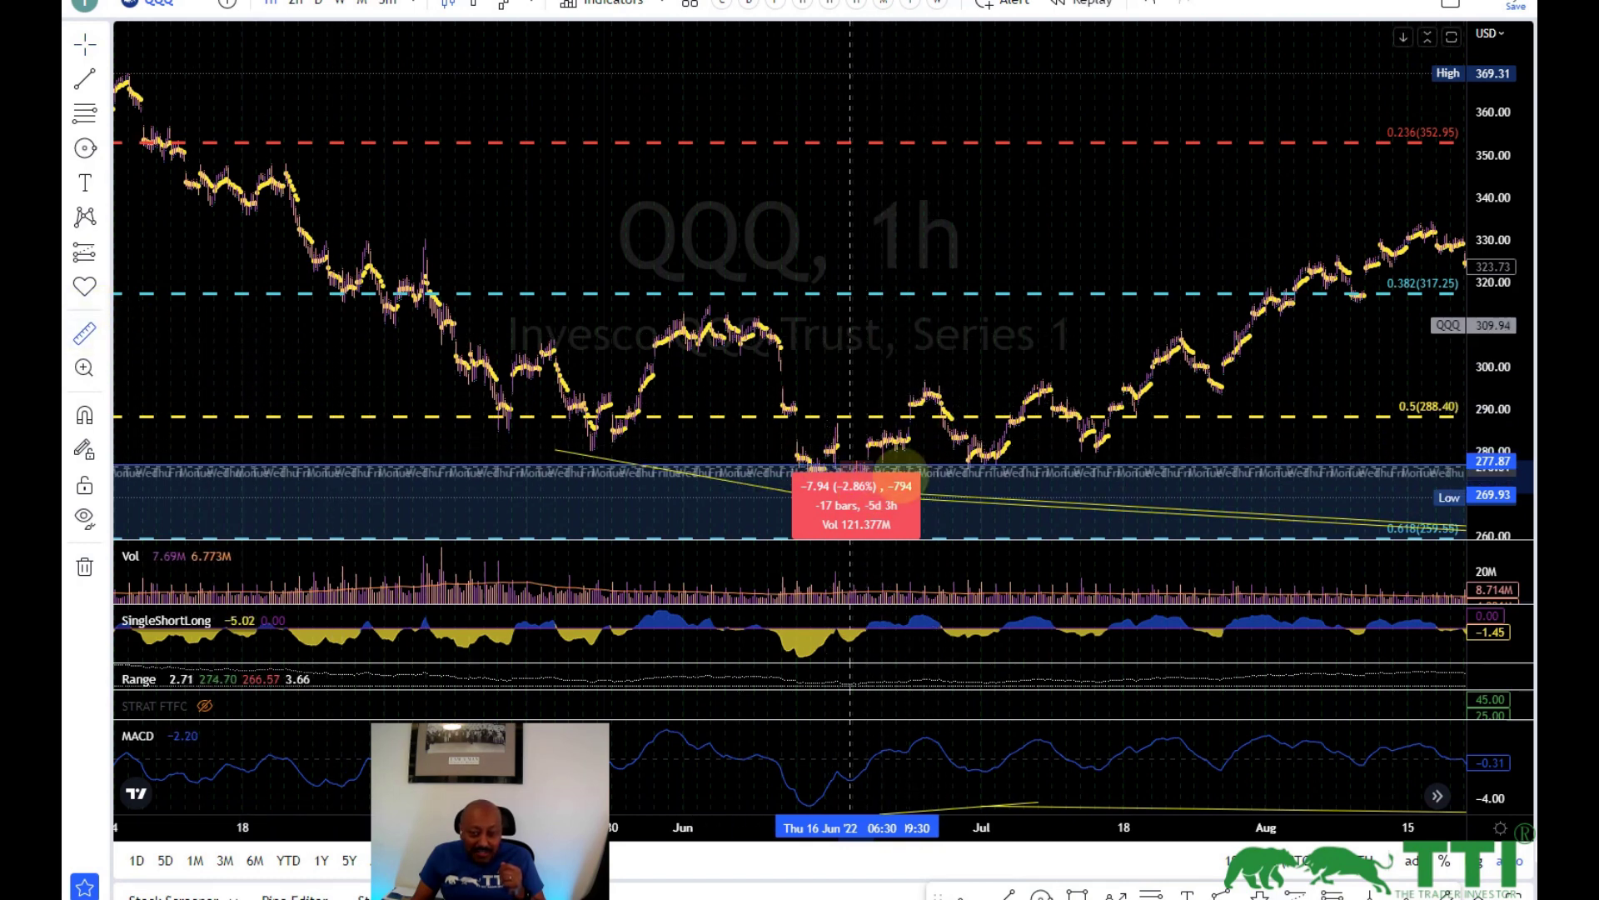
{"action": "left_click", "coordinate": [871, 466]}
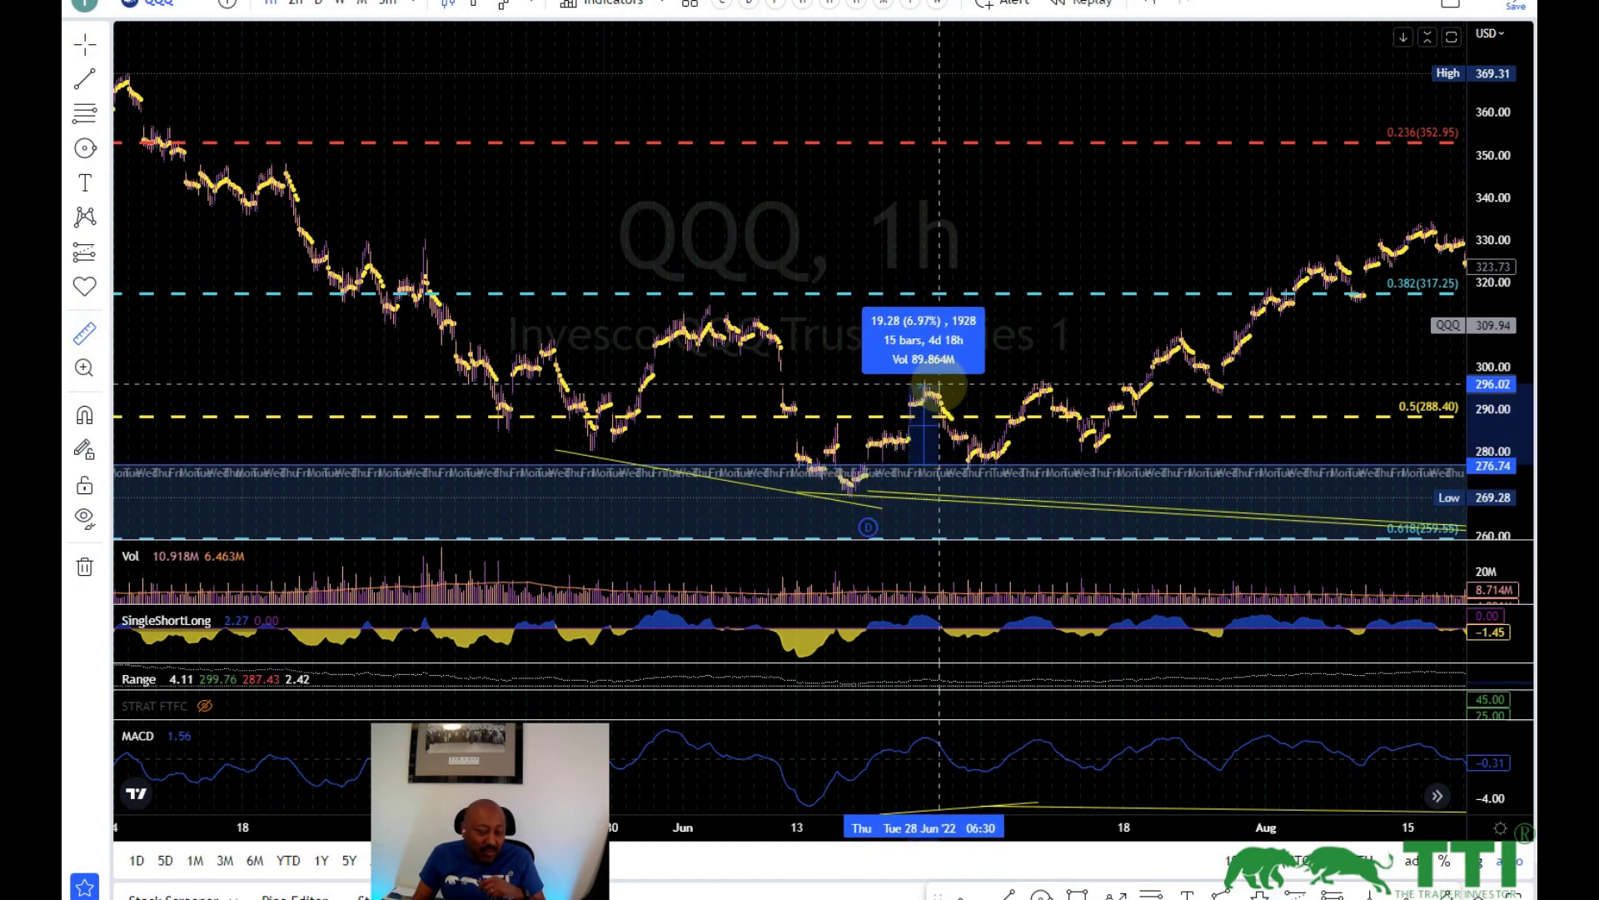
{"action": "left_click", "coordinate": [938, 380]}
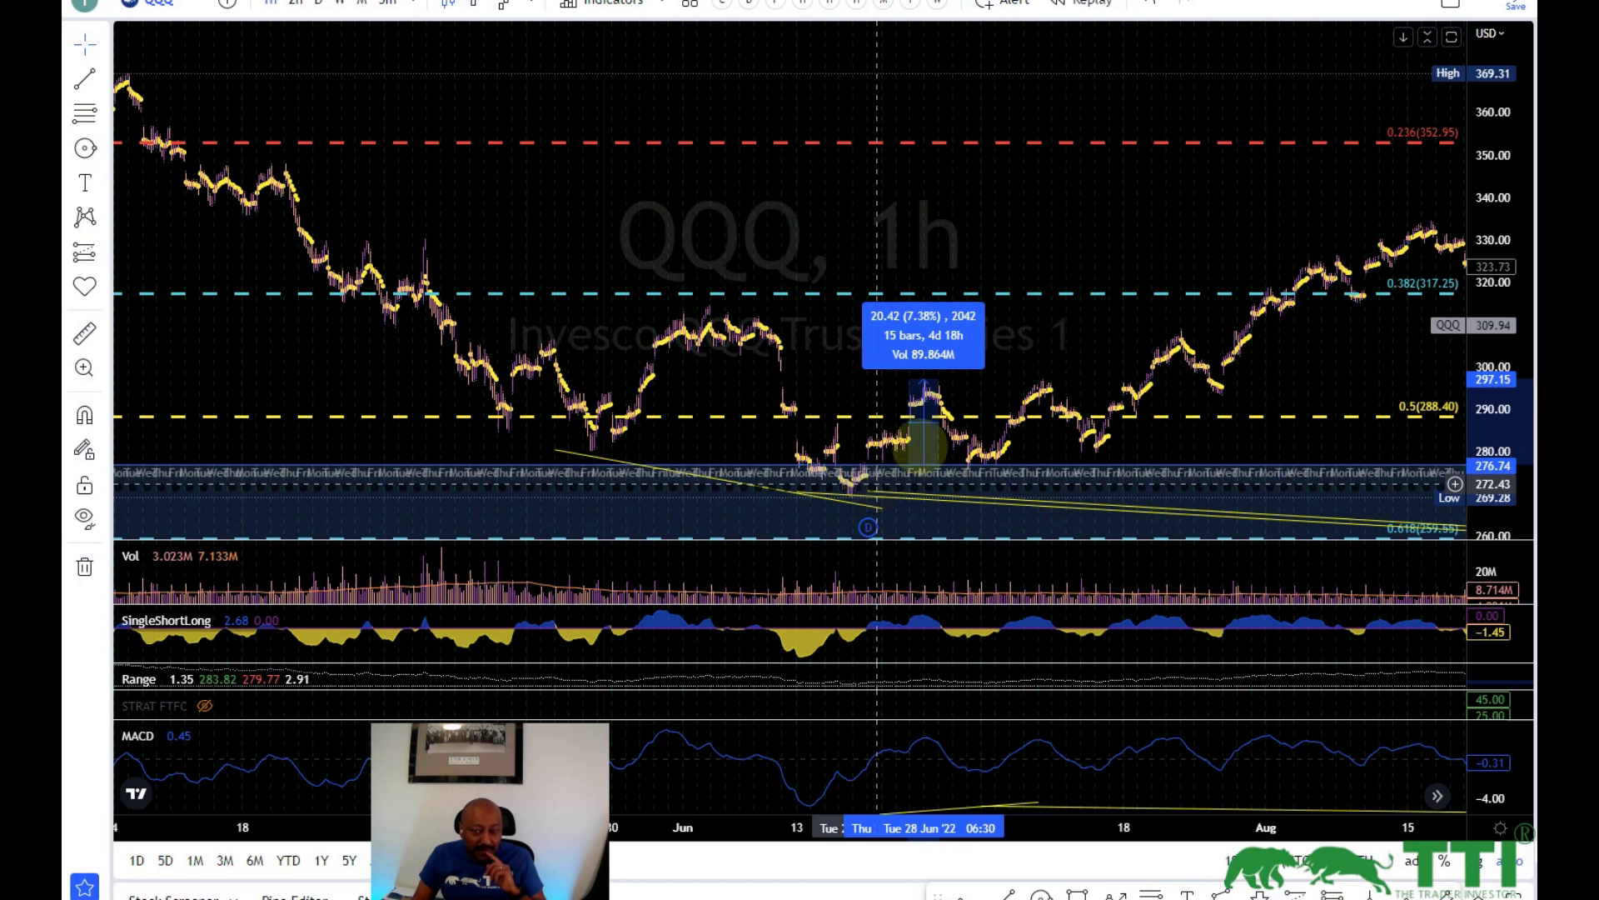
{"action": "left_click", "coordinate": [1074, 221]}
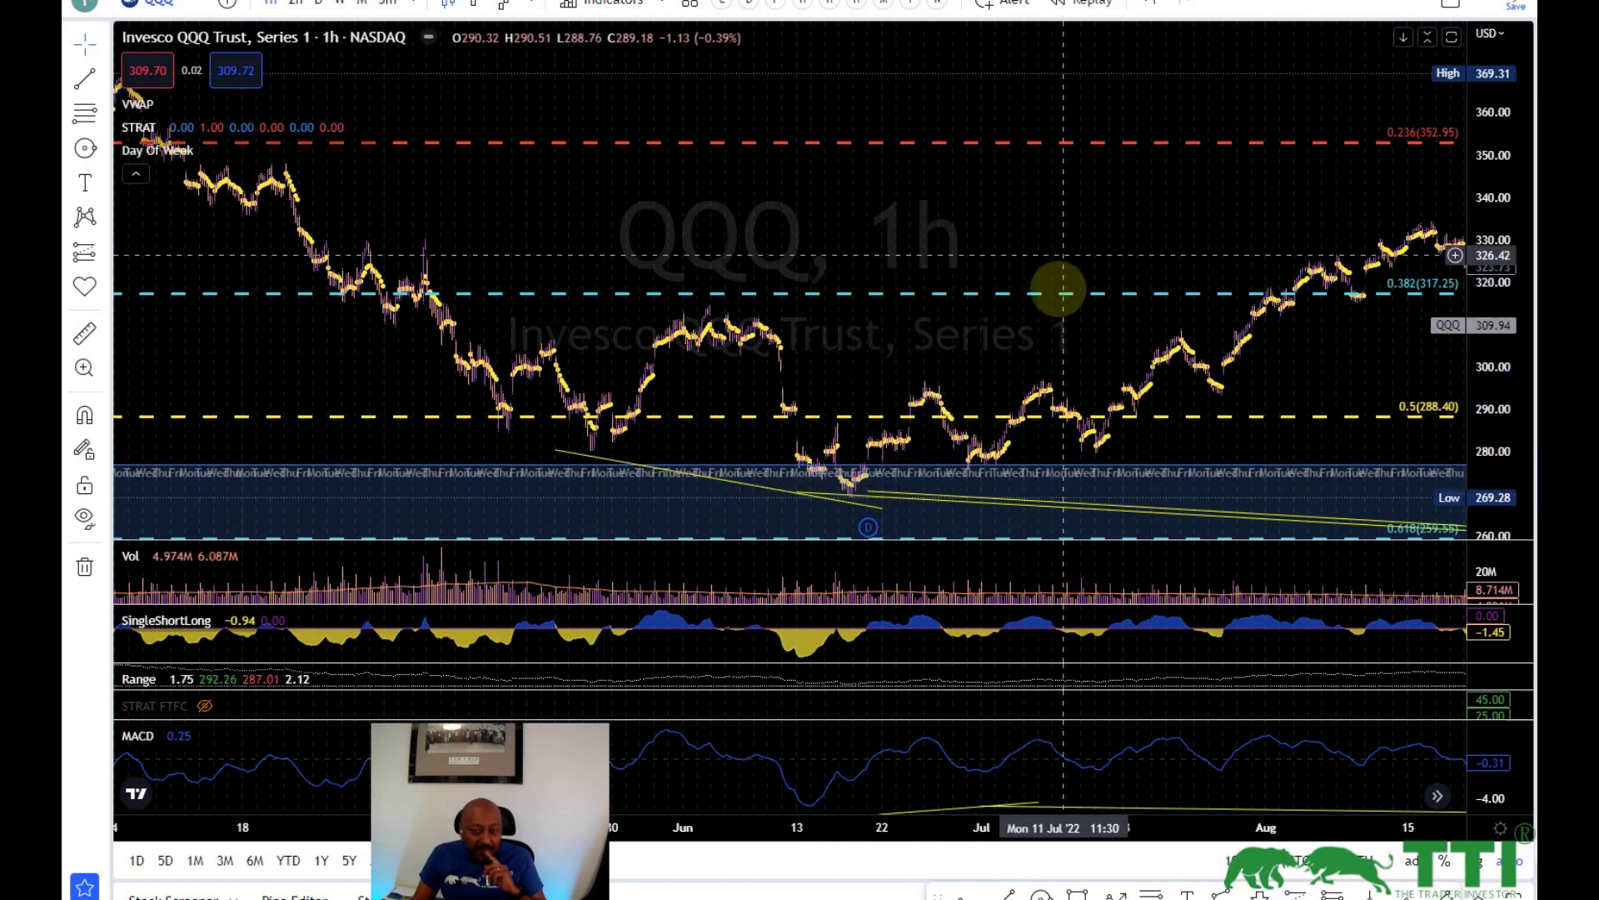
Step: Delete the three yellow trend lines beneath the May and June 2022 price lows on the hourly chart
{"action": "scroll", "coordinate": [1053, 358], "scroll_direction": "down", "scroll_amount": 5}
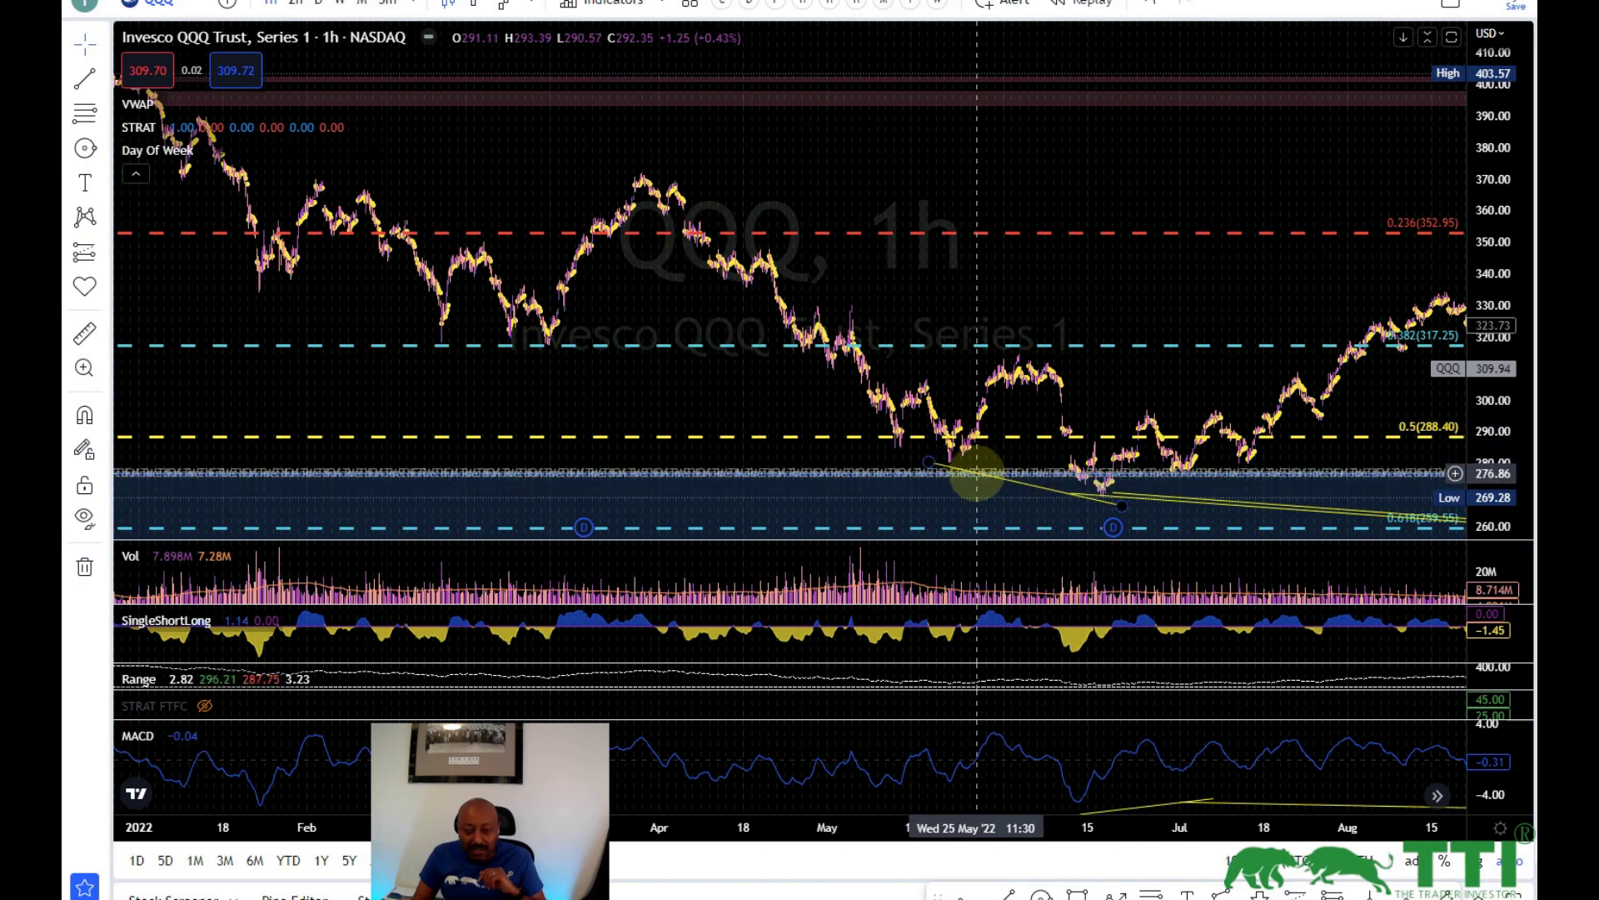
{"action": "left_click", "coordinate": [976, 472]}
{"action": "key", "text": "Escape"}
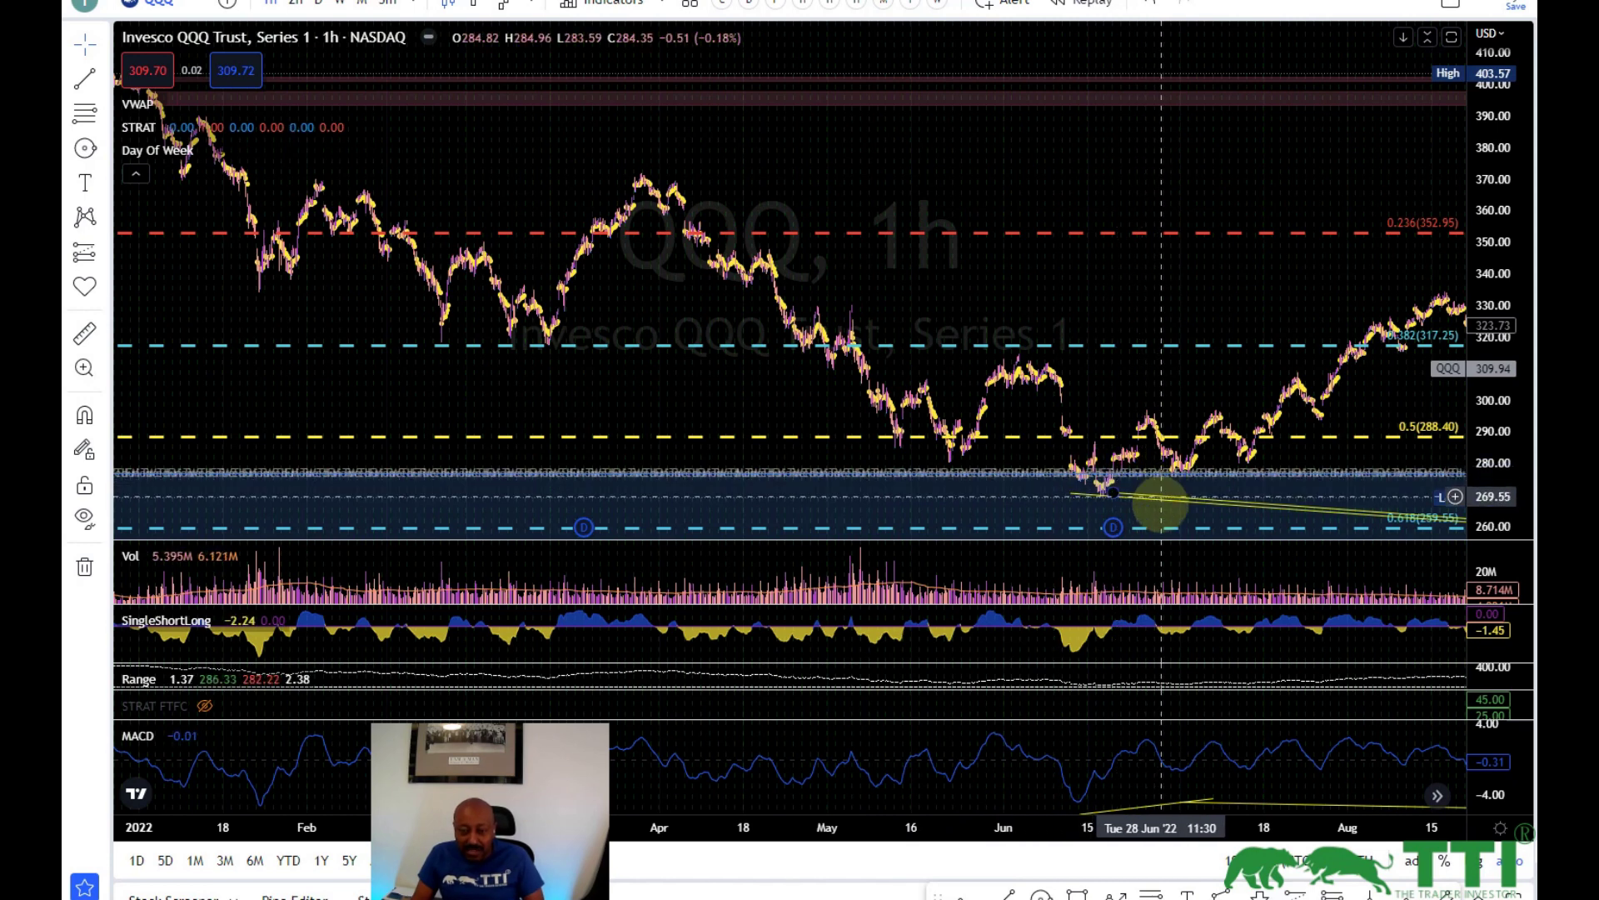
{"action": "left_click", "coordinate": [1149, 498]}
{"action": "key", "text": "Escape"}
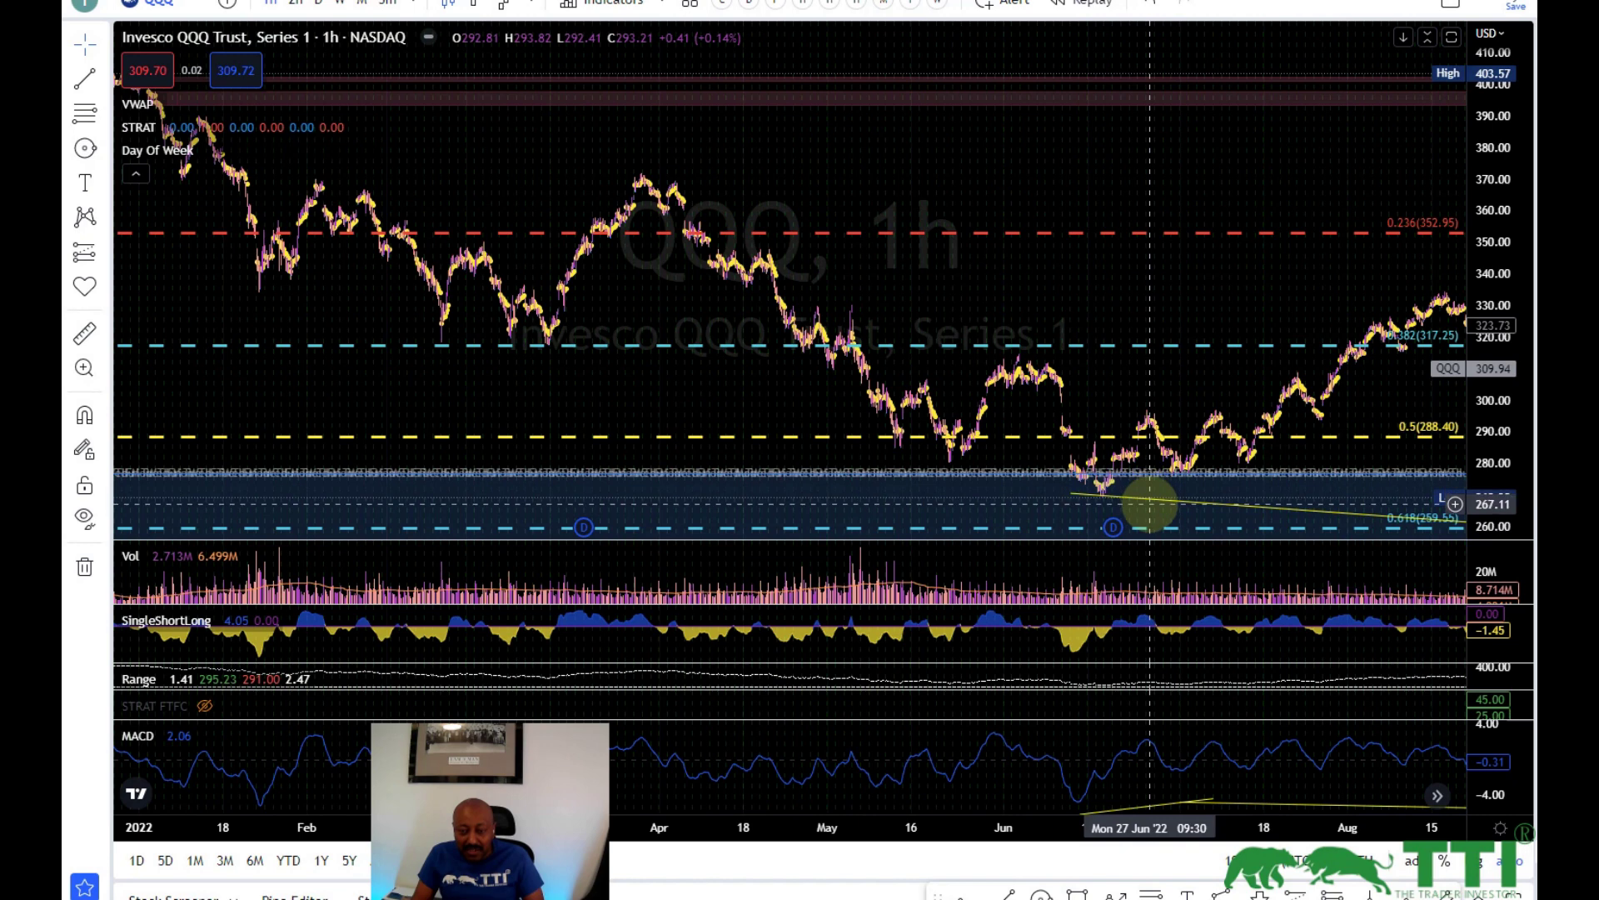
{"action": "left_click", "coordinate": [1149, 498]}
{"action": "key", "text": "Delete"}
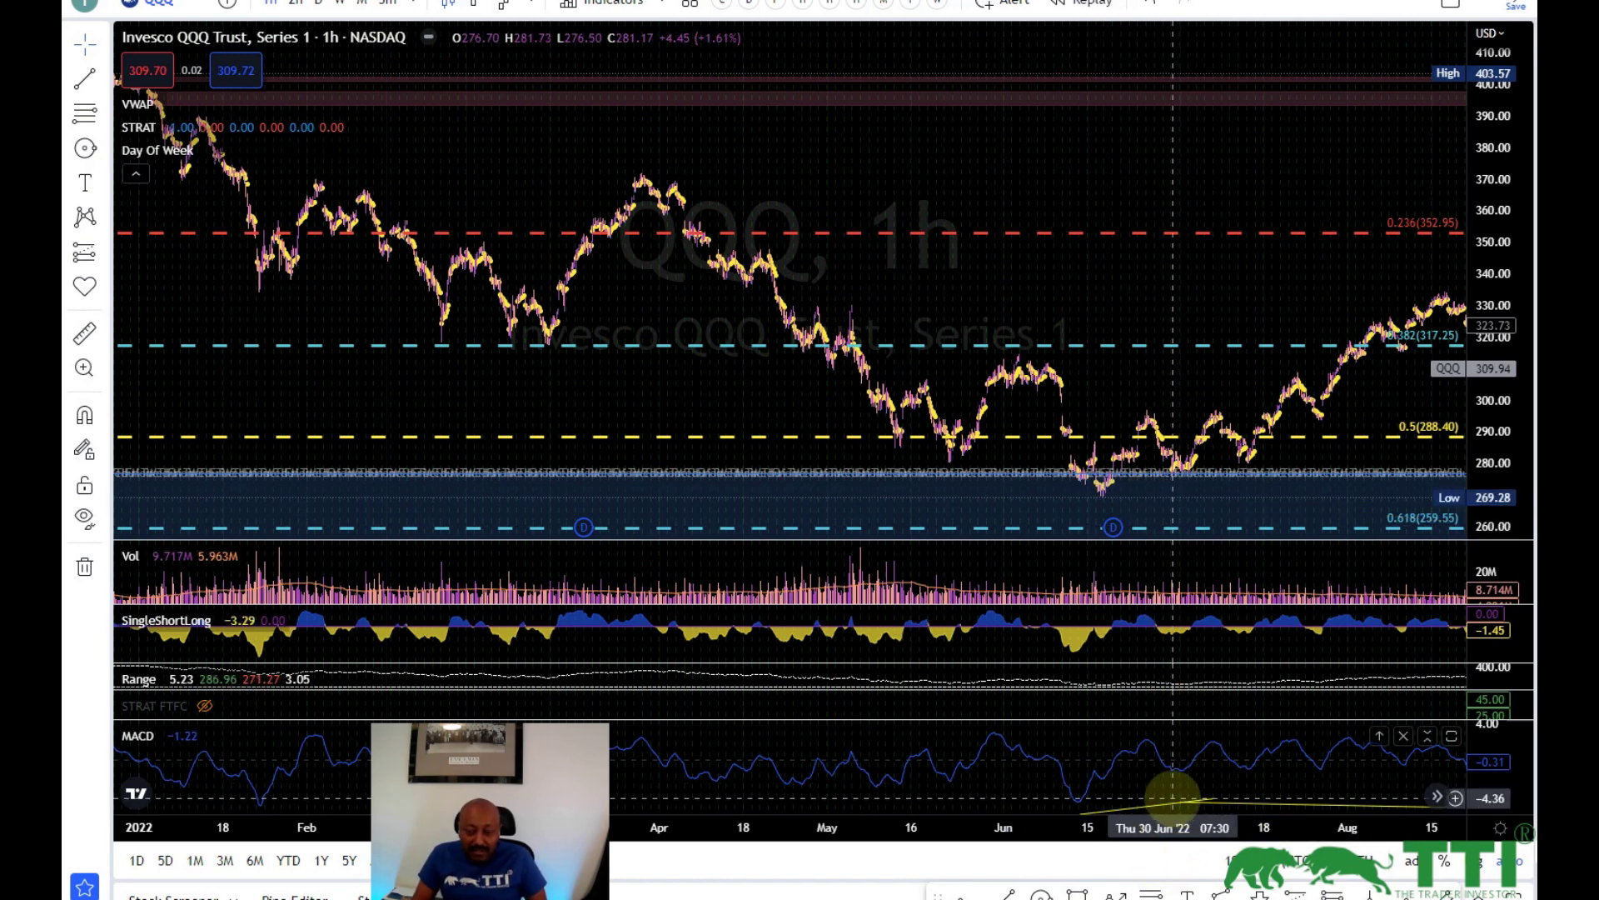
Step: Delete the remaining trend lines in the MACD pane and the one above the 2021 price highs
{"action": "left_click", "coordinate": [1173, 802]}
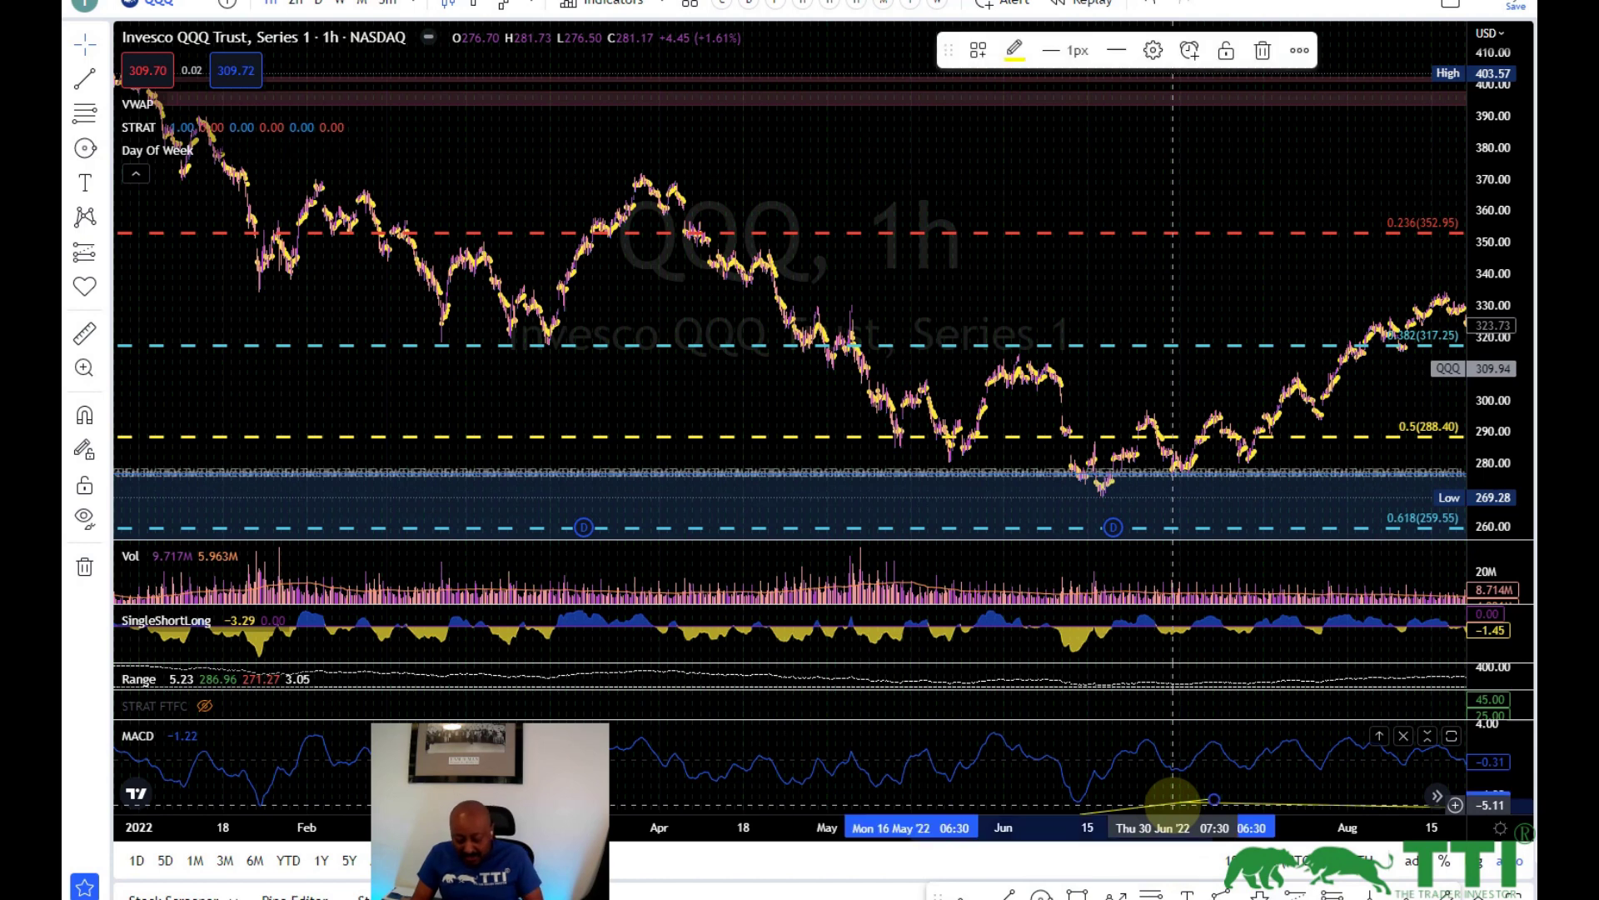
{"action": "left_click", "coordinate": [1233, 802]}
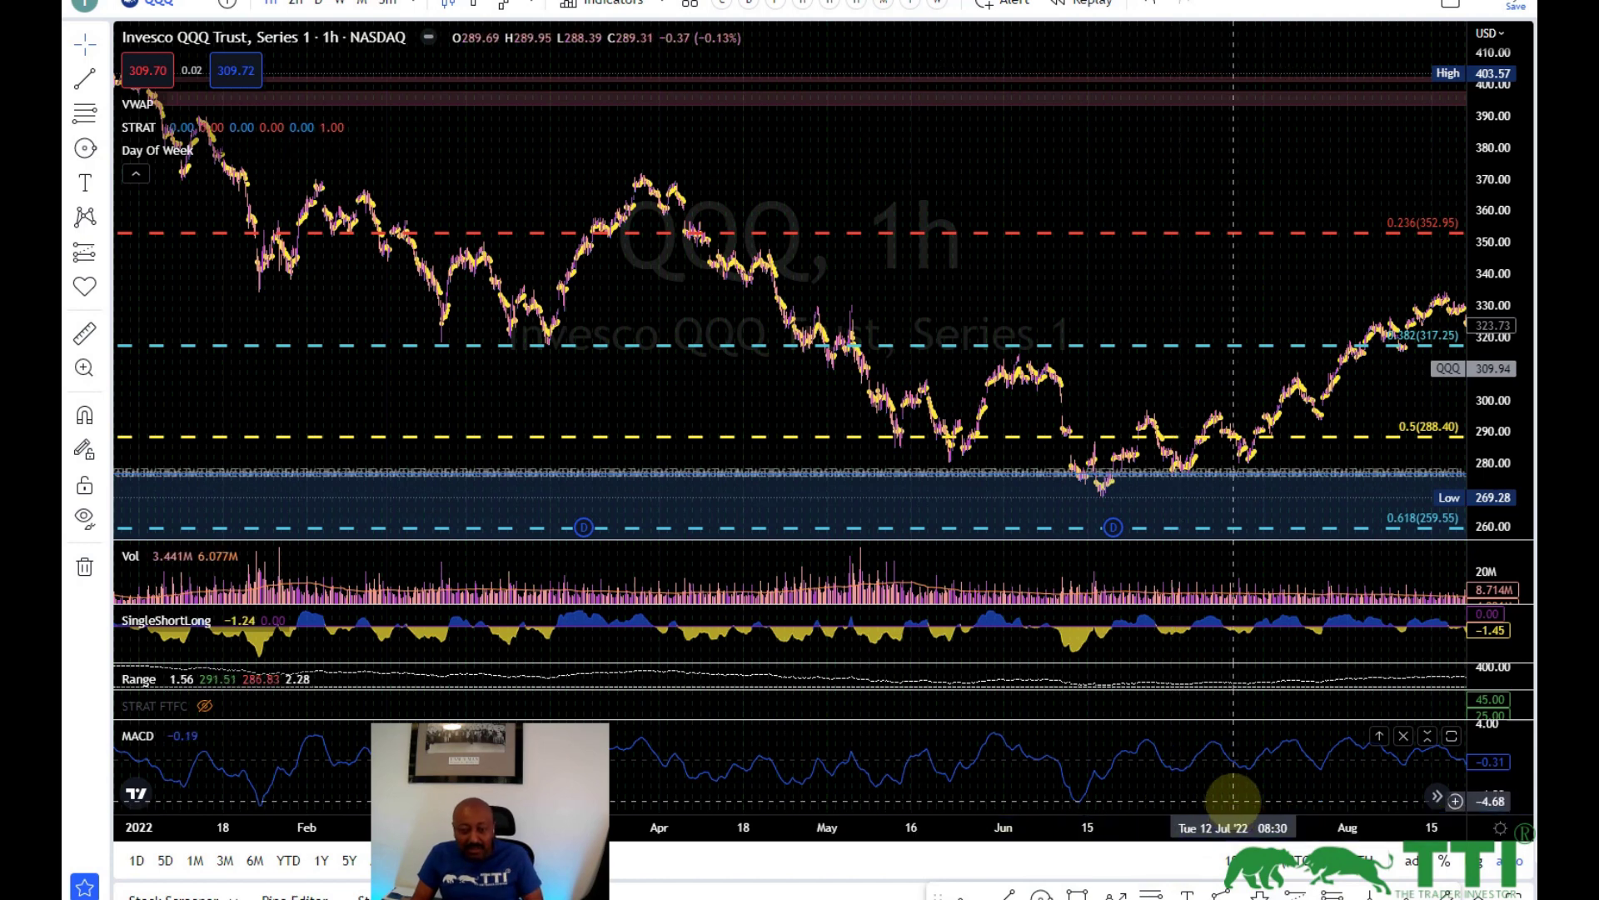
{"action": "scroll", "coordinate": [1066, 325], "scroll_direction": "down", "scroll_amount": 5}
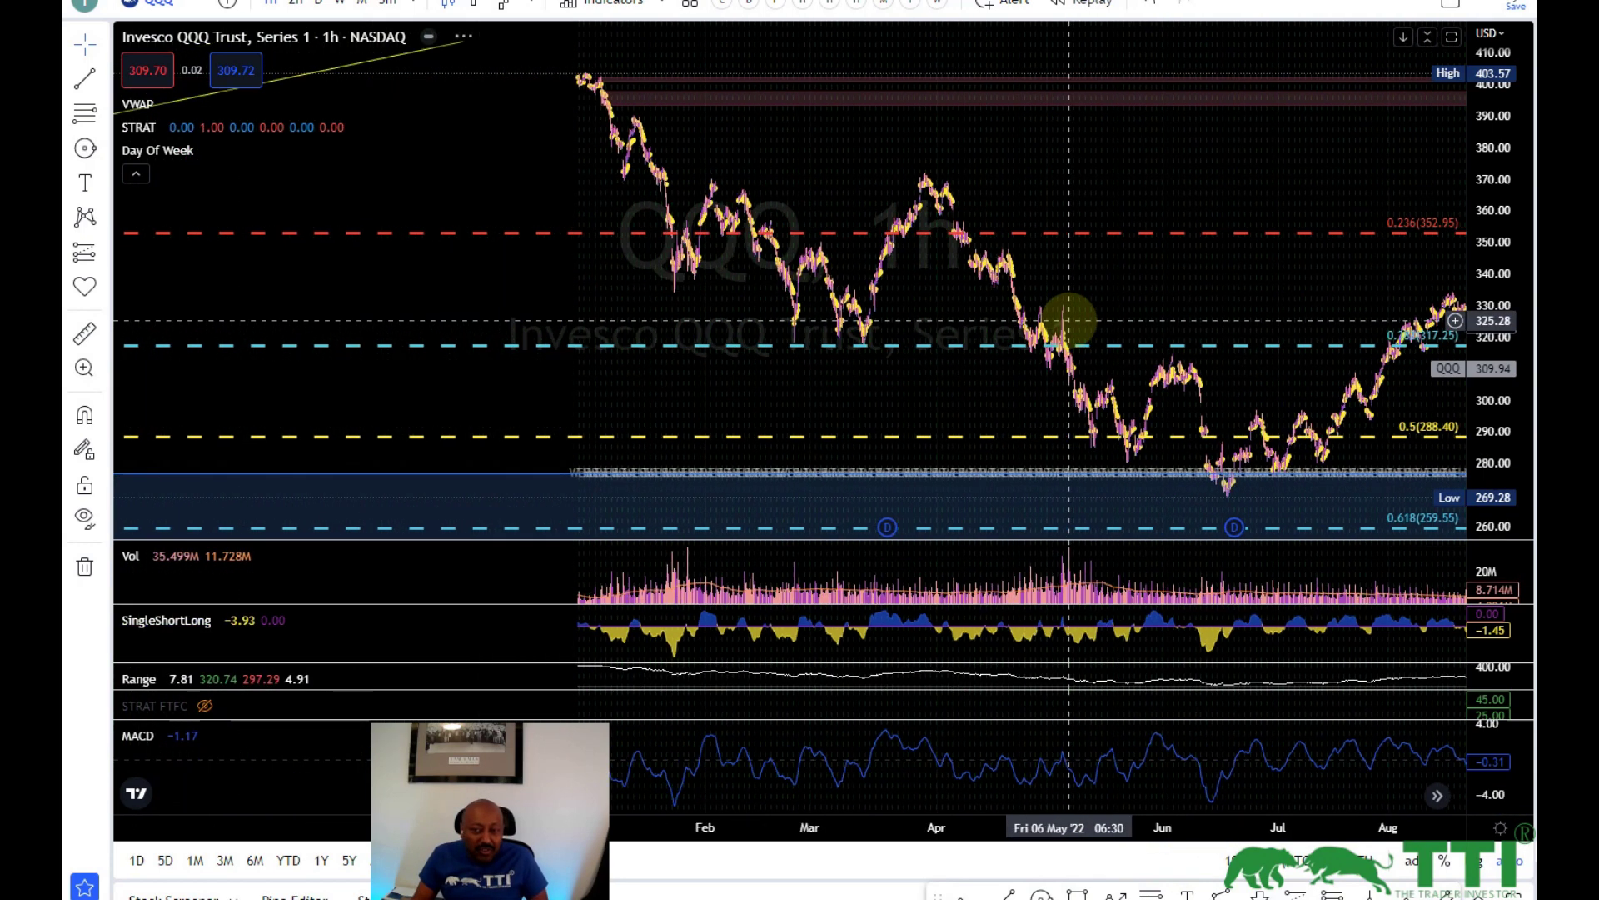
{"action": "scroll", "coordinate": [1070, 321], "scroll_direction": "down", "scroll_amount": 4}
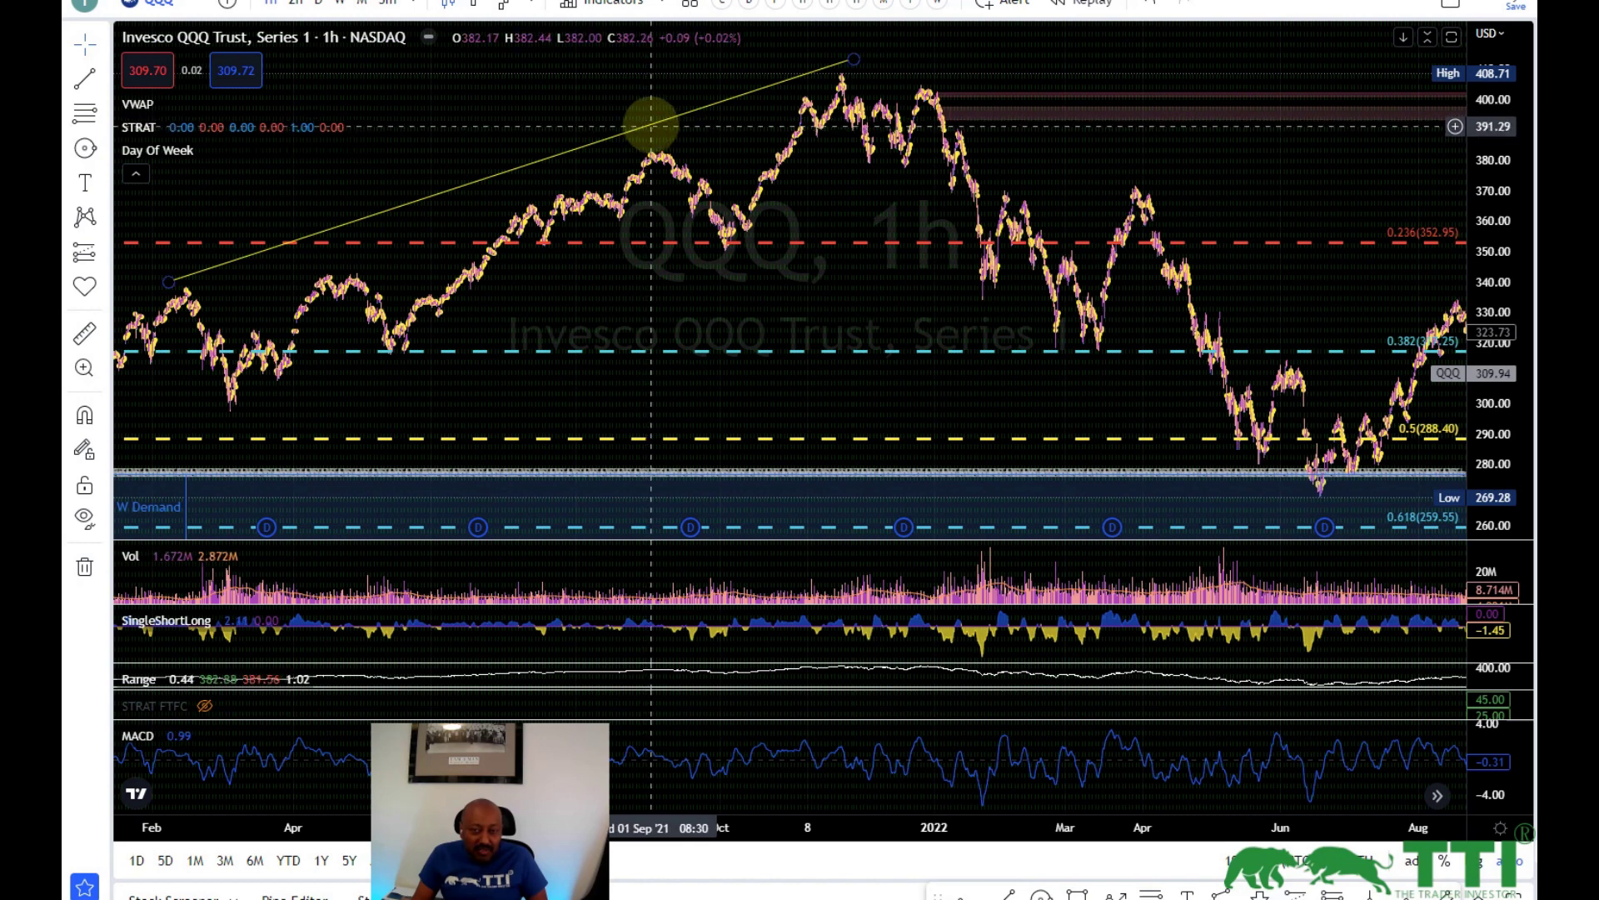
{"action": "left_click", "coordinate": [651, 123]}
{"action": "key", "text": "Delete"}
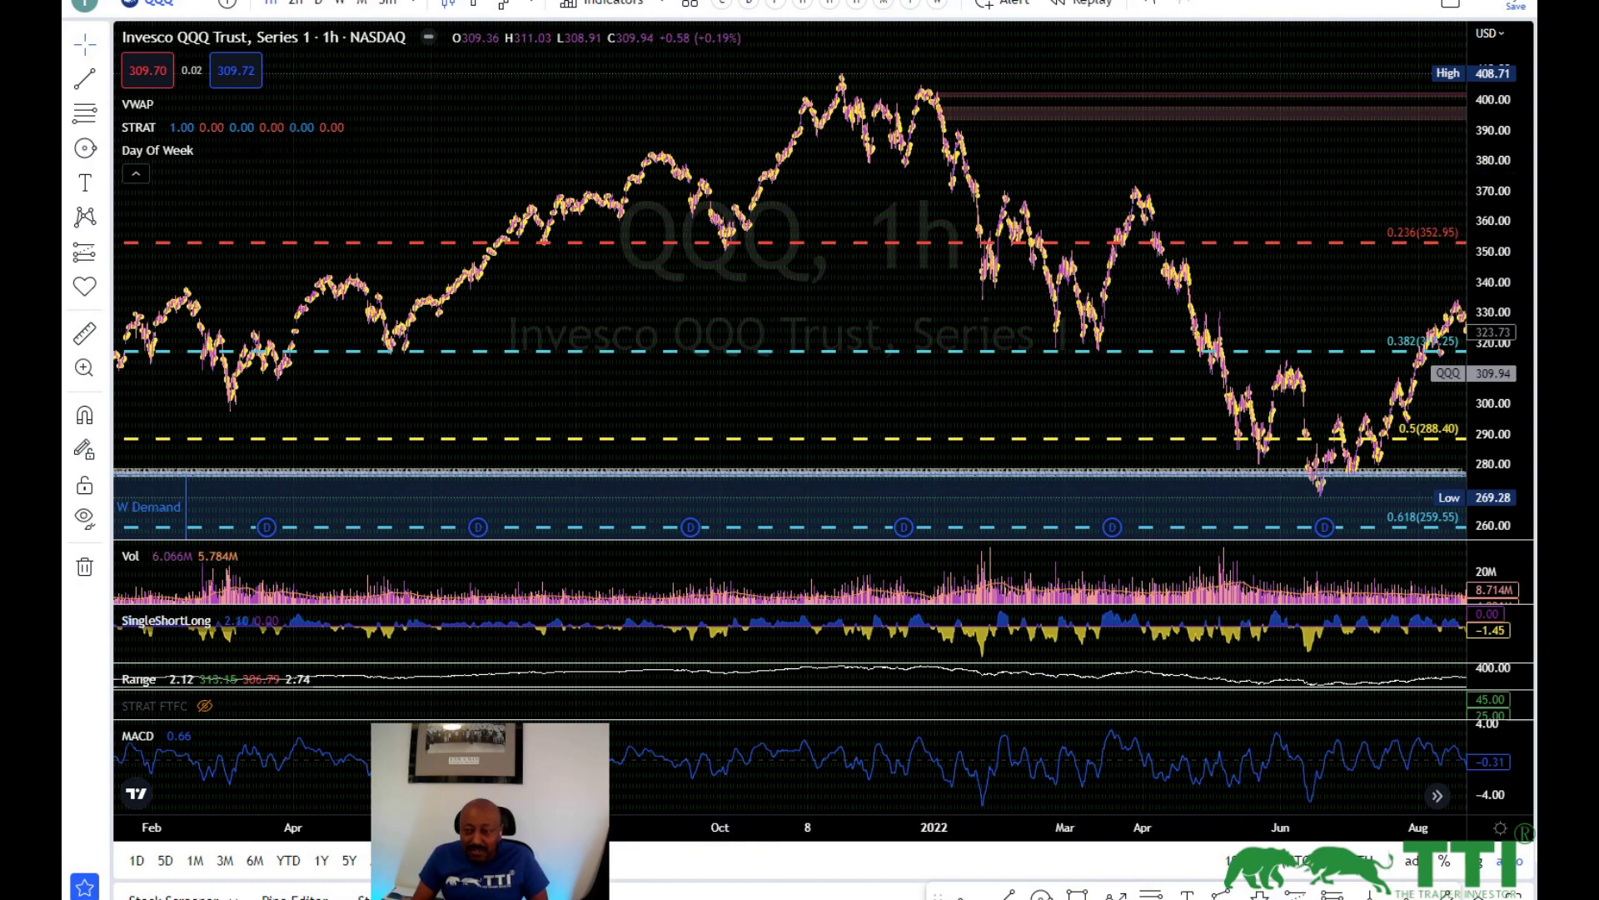
Step: Switch the hourly chart from QQQ to Microsoft (MSFT)
{"action": "key", "text": "Down"}
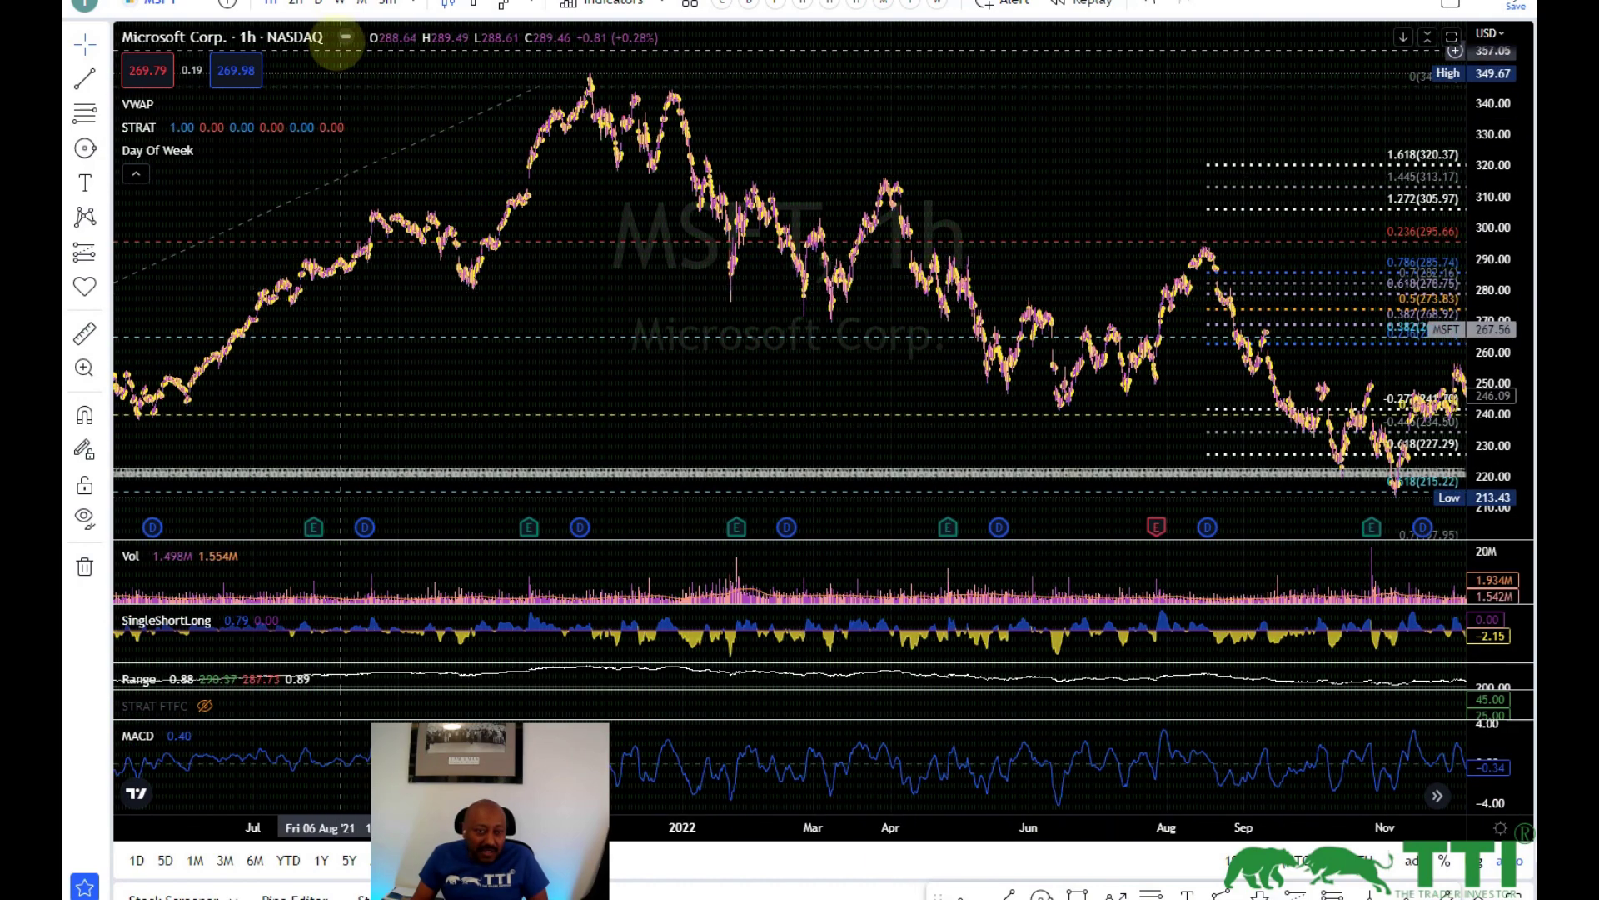
Step: Switch the Microsoft chart from the hourly to the daily timeframe, covering the 2022 price decline
{"action": "left_click", "coordinate": [319, 6]}
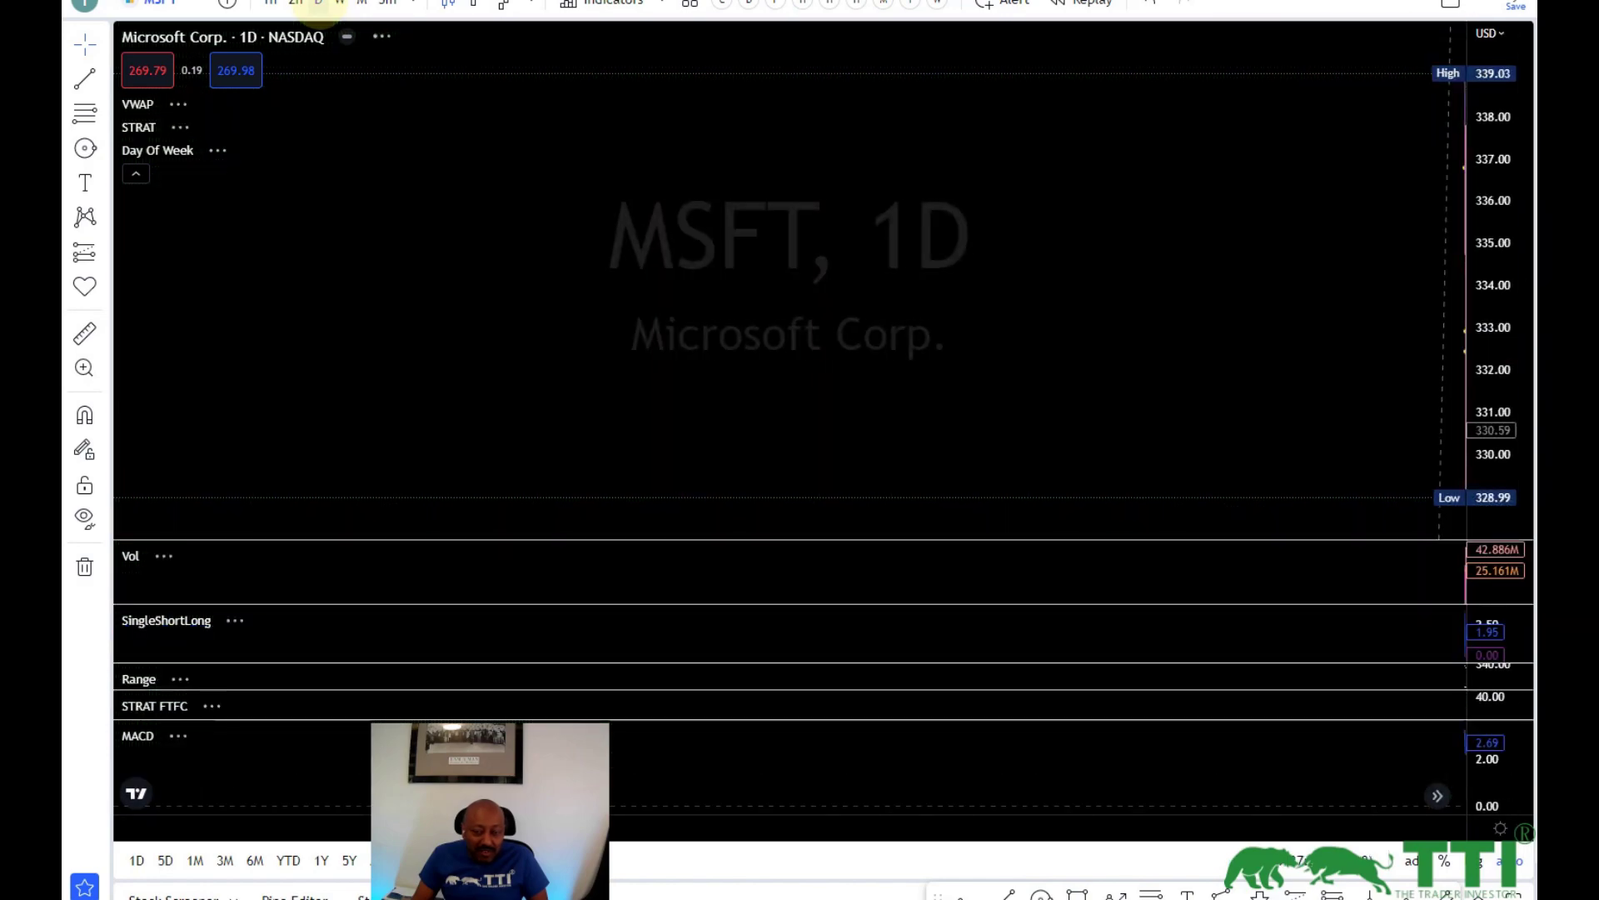
{"action": "scroll", "coordinate": [1139, 402], "scroll_direction": "up", "scroll_amount": 10}
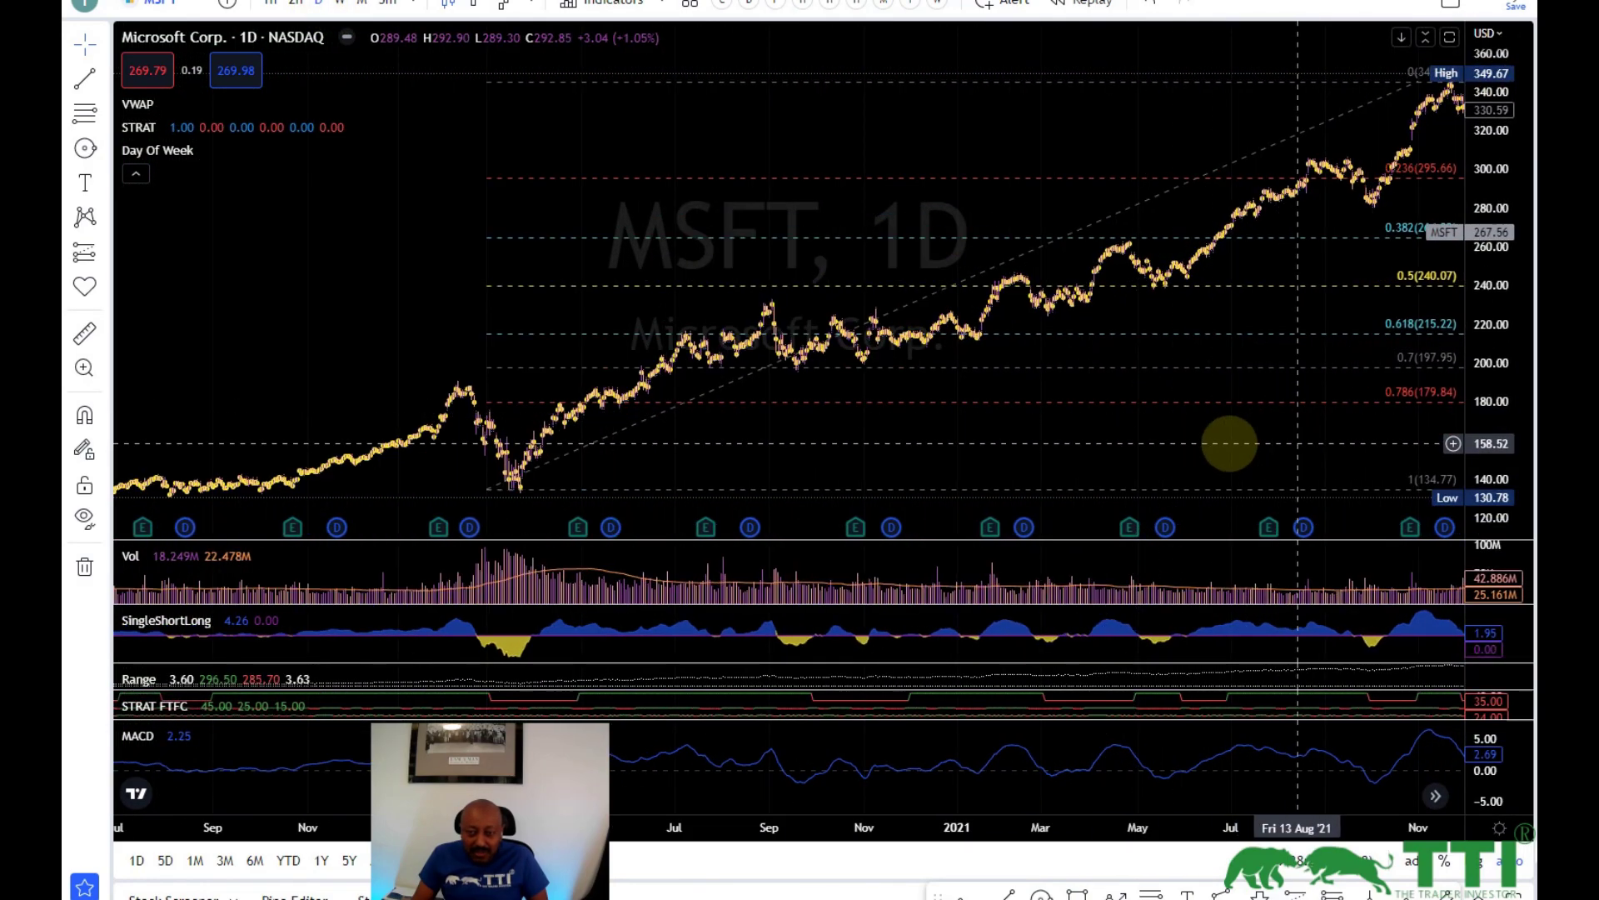
{"action": "left_click_drag", "start_coordinate": [1282, 447], "coordinate": [600, 375]}
{"action": "left_click_drag", "start_coordinate": [1186, 156], "coordinate": [1064, 122]}
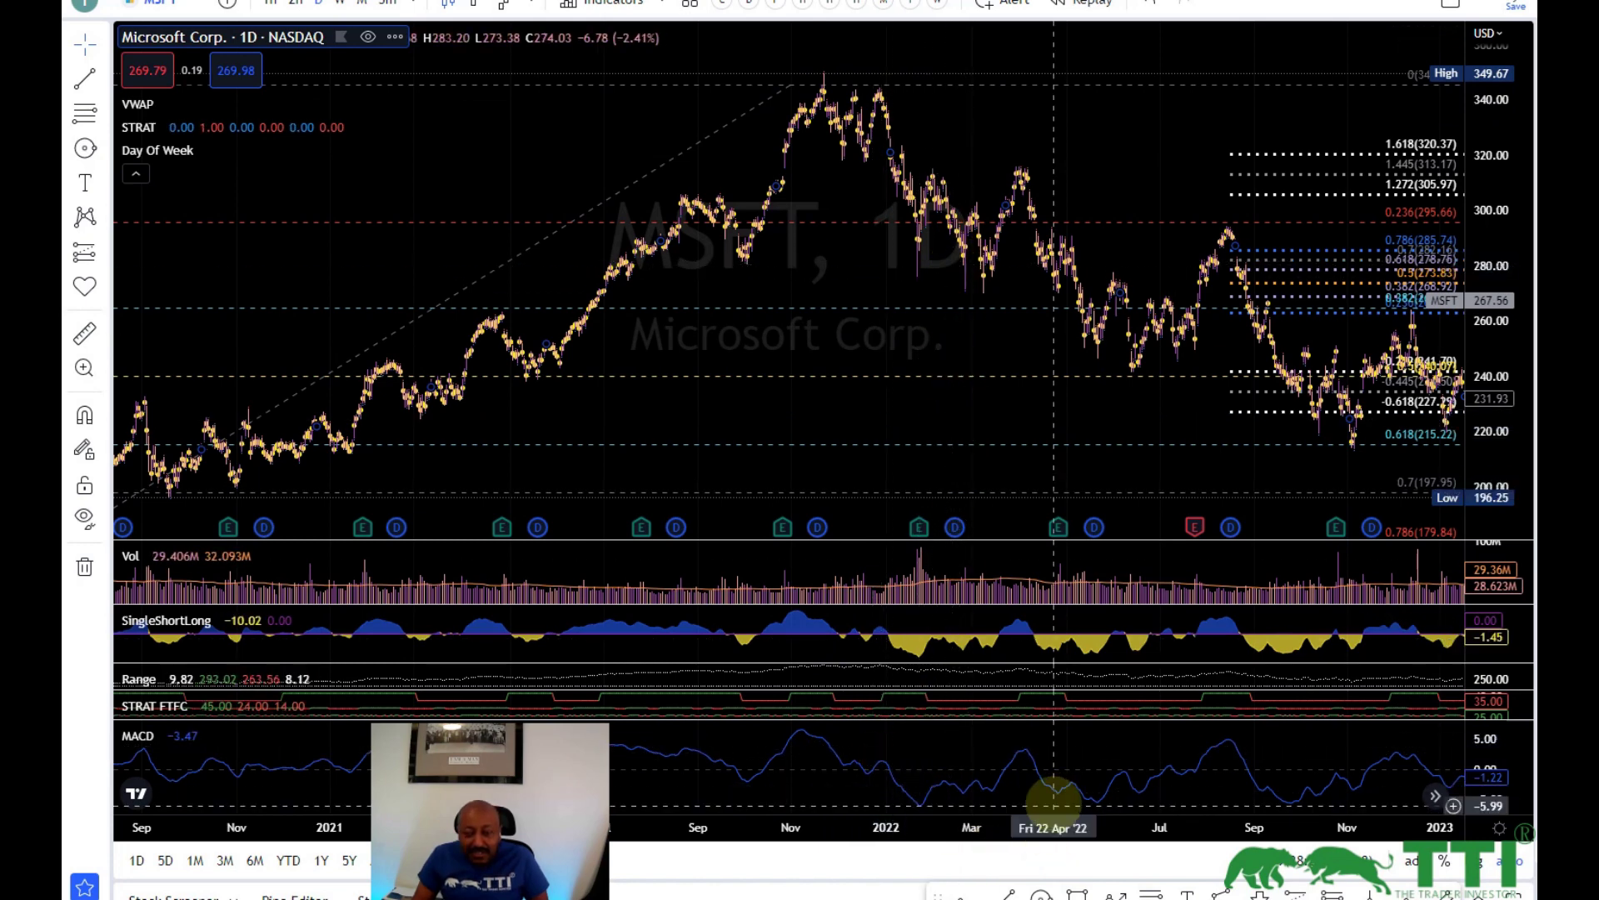
Step: Draw trend lines beneath the price lows and the matching MACD lows from late January to mid-March 2022
{"action": "left_click", "coordinate": [1008, 893]}
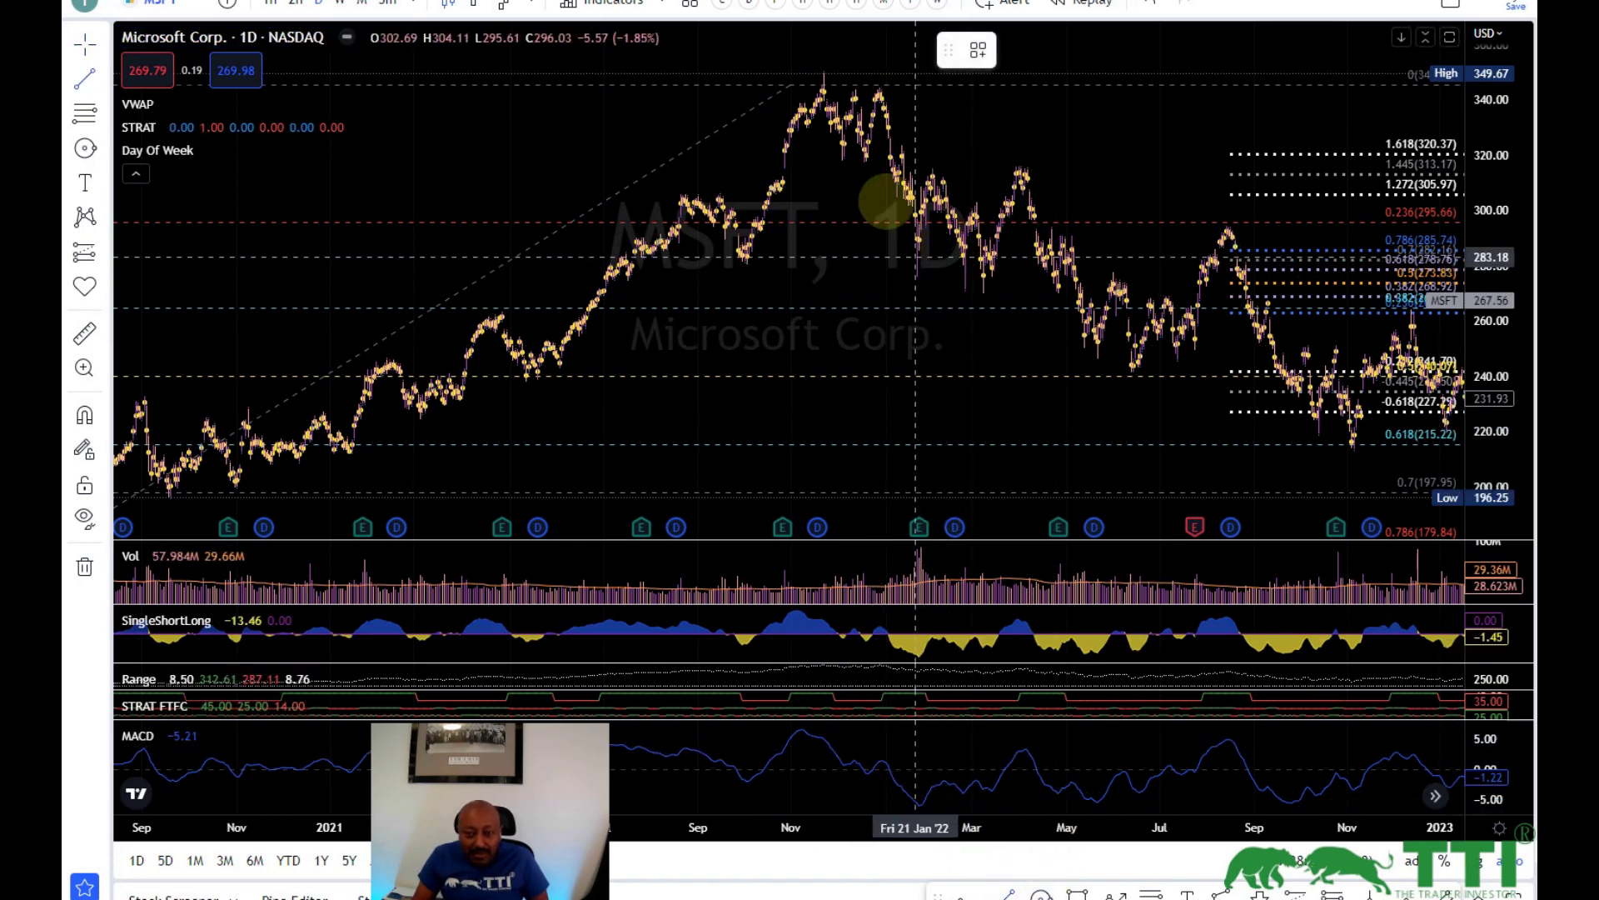
{"action": "left_click_drag", "start_coordinate": [923, 282], "coordinate": [1006, 297]}
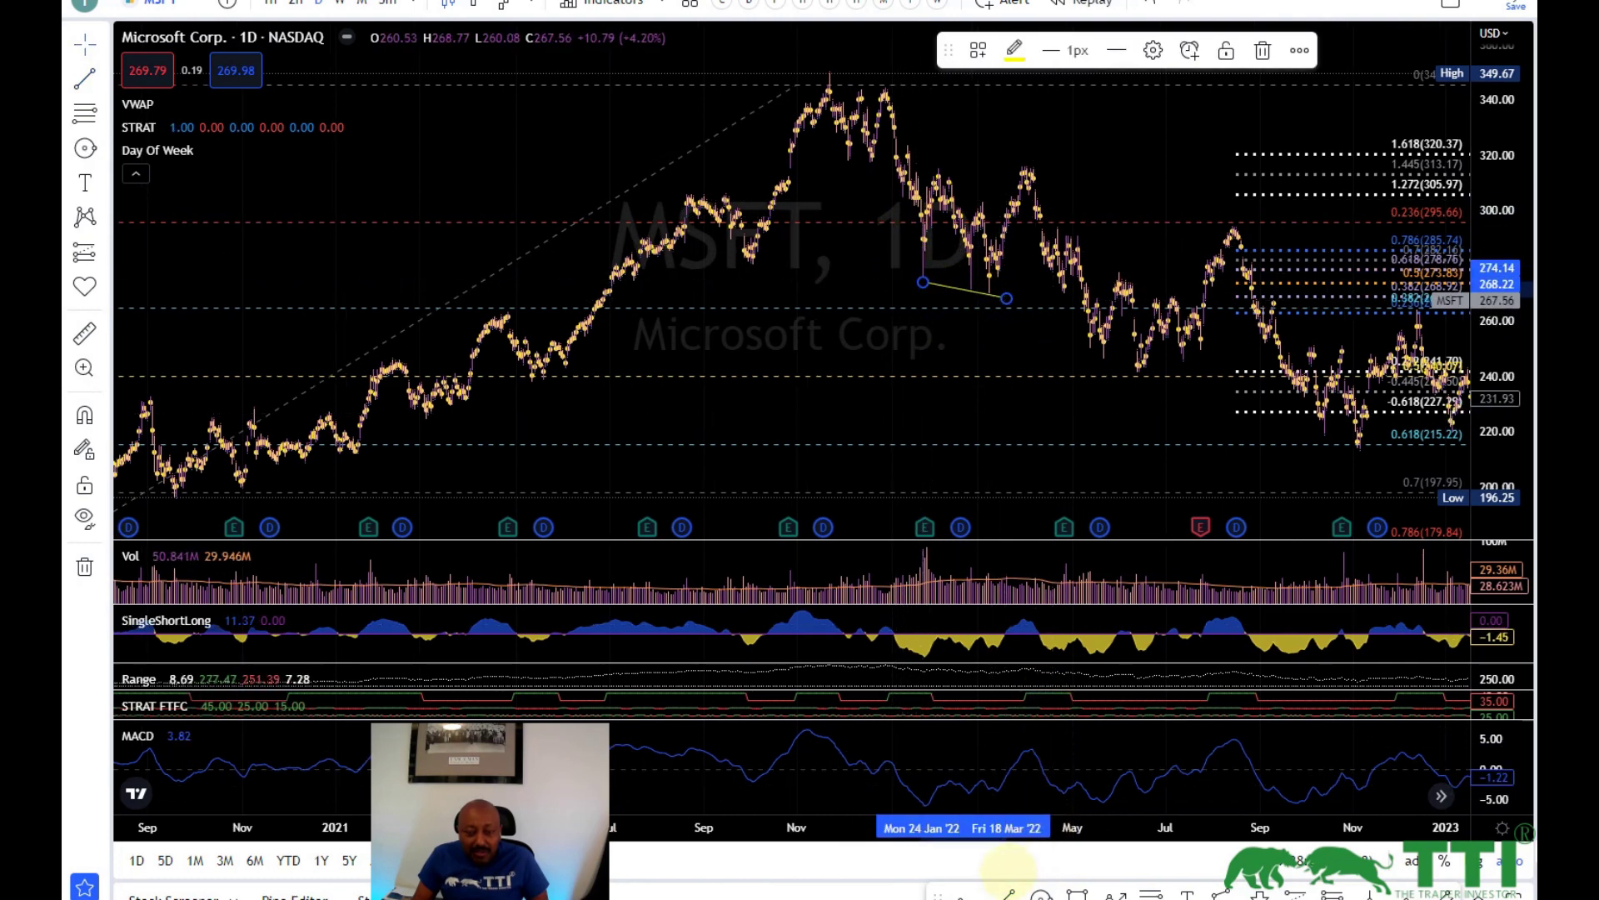
{"action": "left_click", "coordinate": [1008, 892]}
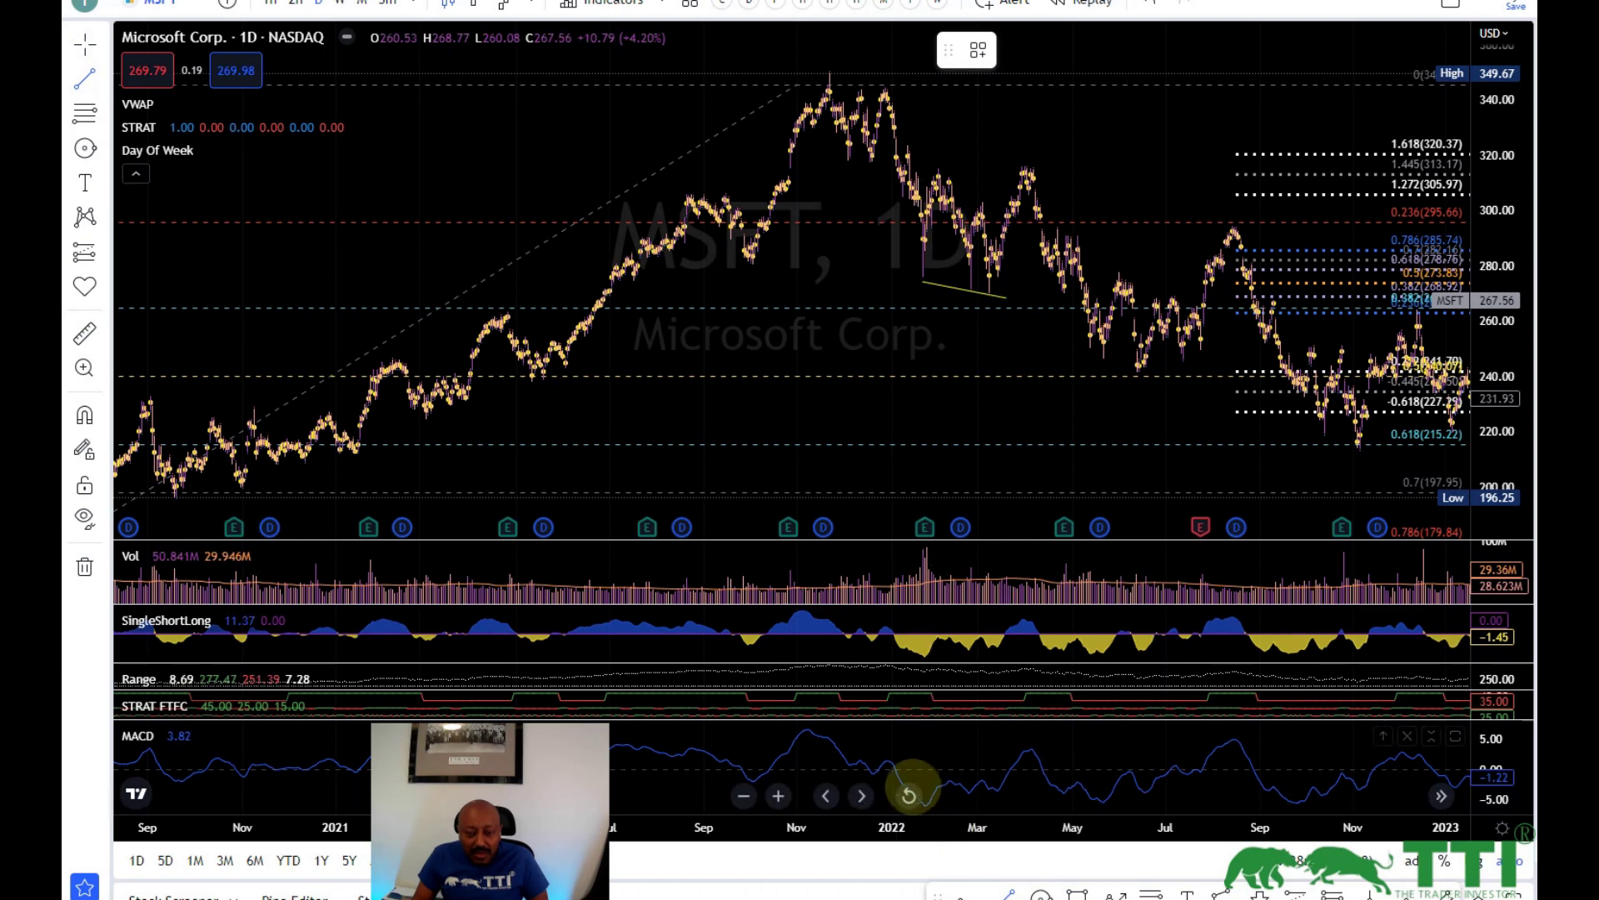
{"action": "left_click_drag", "start_coordinate": [924, 808], "coordinate": [1013, 794]}
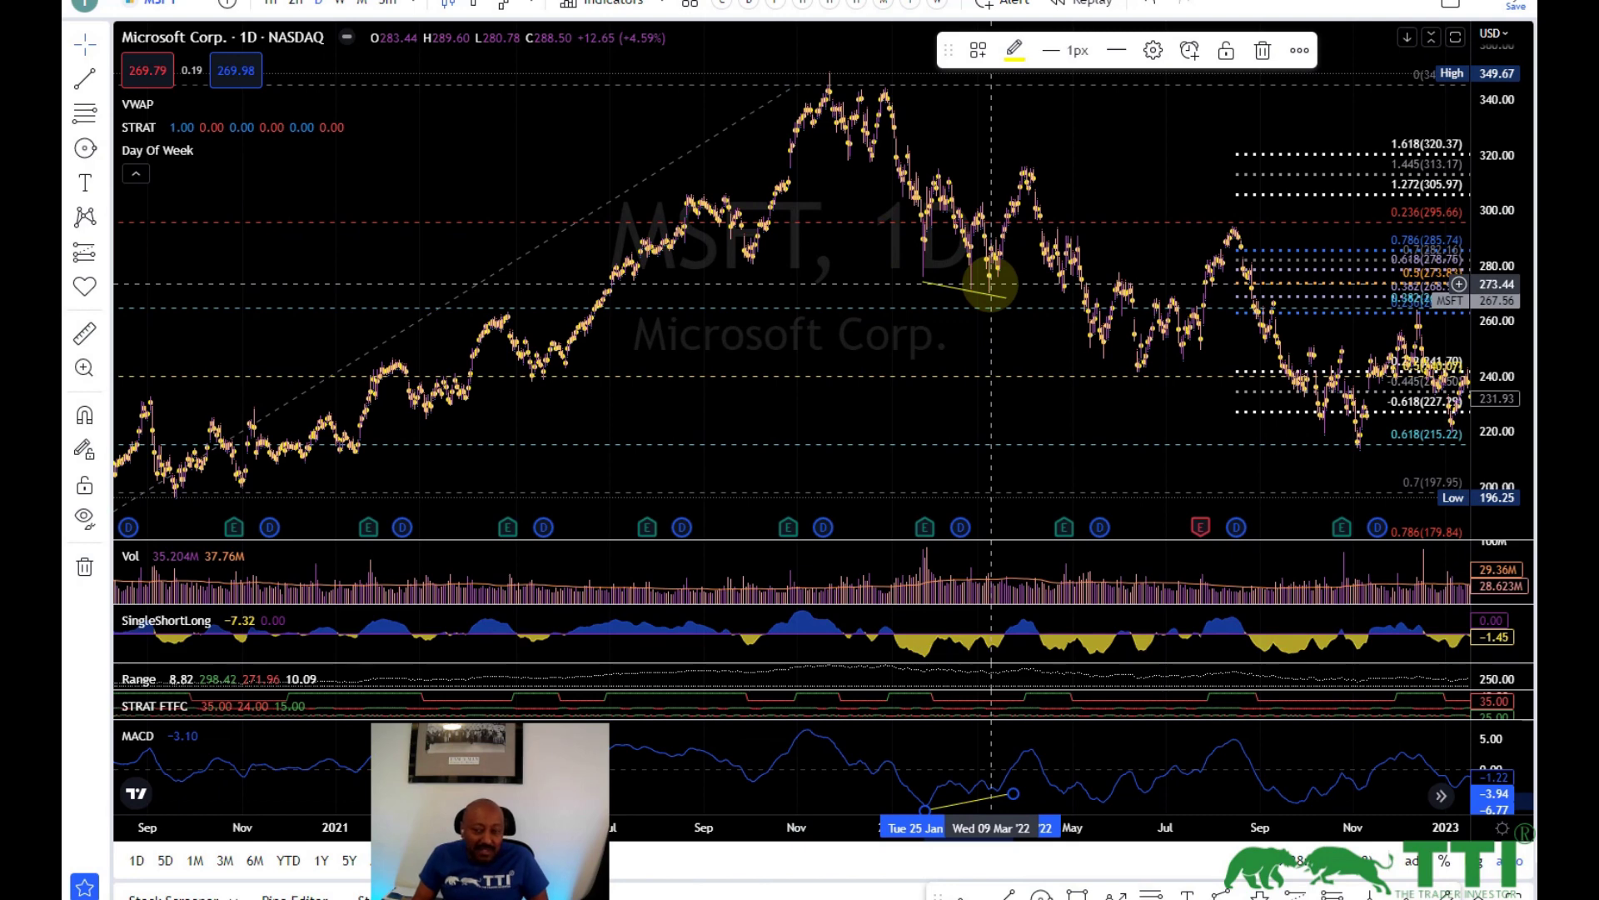
Step: Delete the early-2022 trend lines beneath the price lows and in the MACD pane
{"action": "left_click", "coordinate": [1006, 298]}
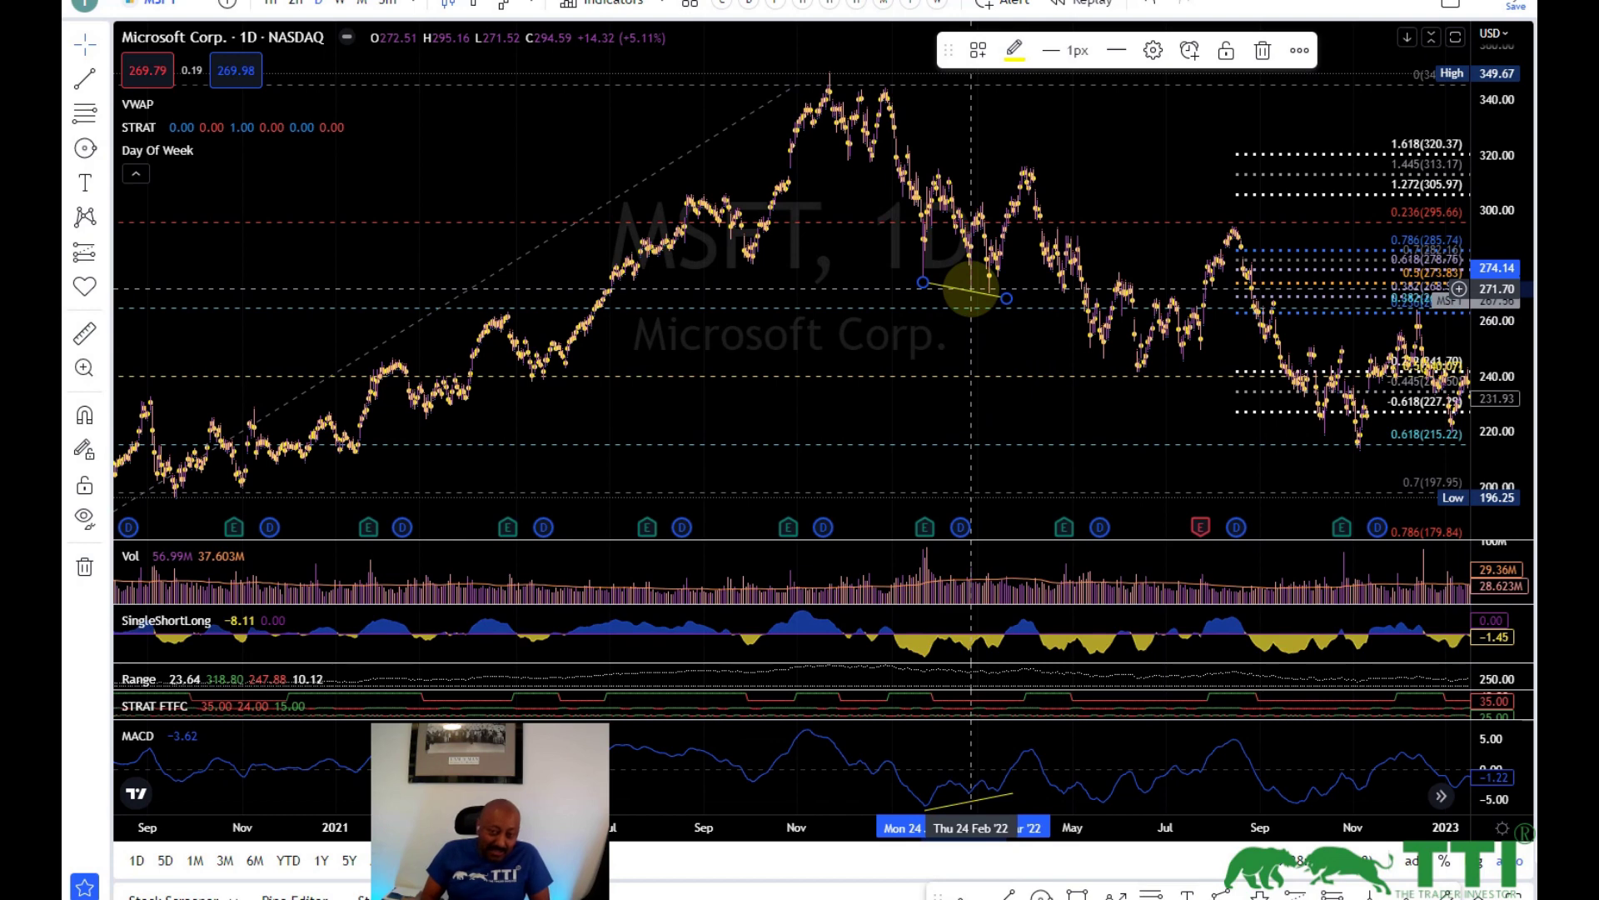
{"action": "left_click", "coordinate": [967, 286]}
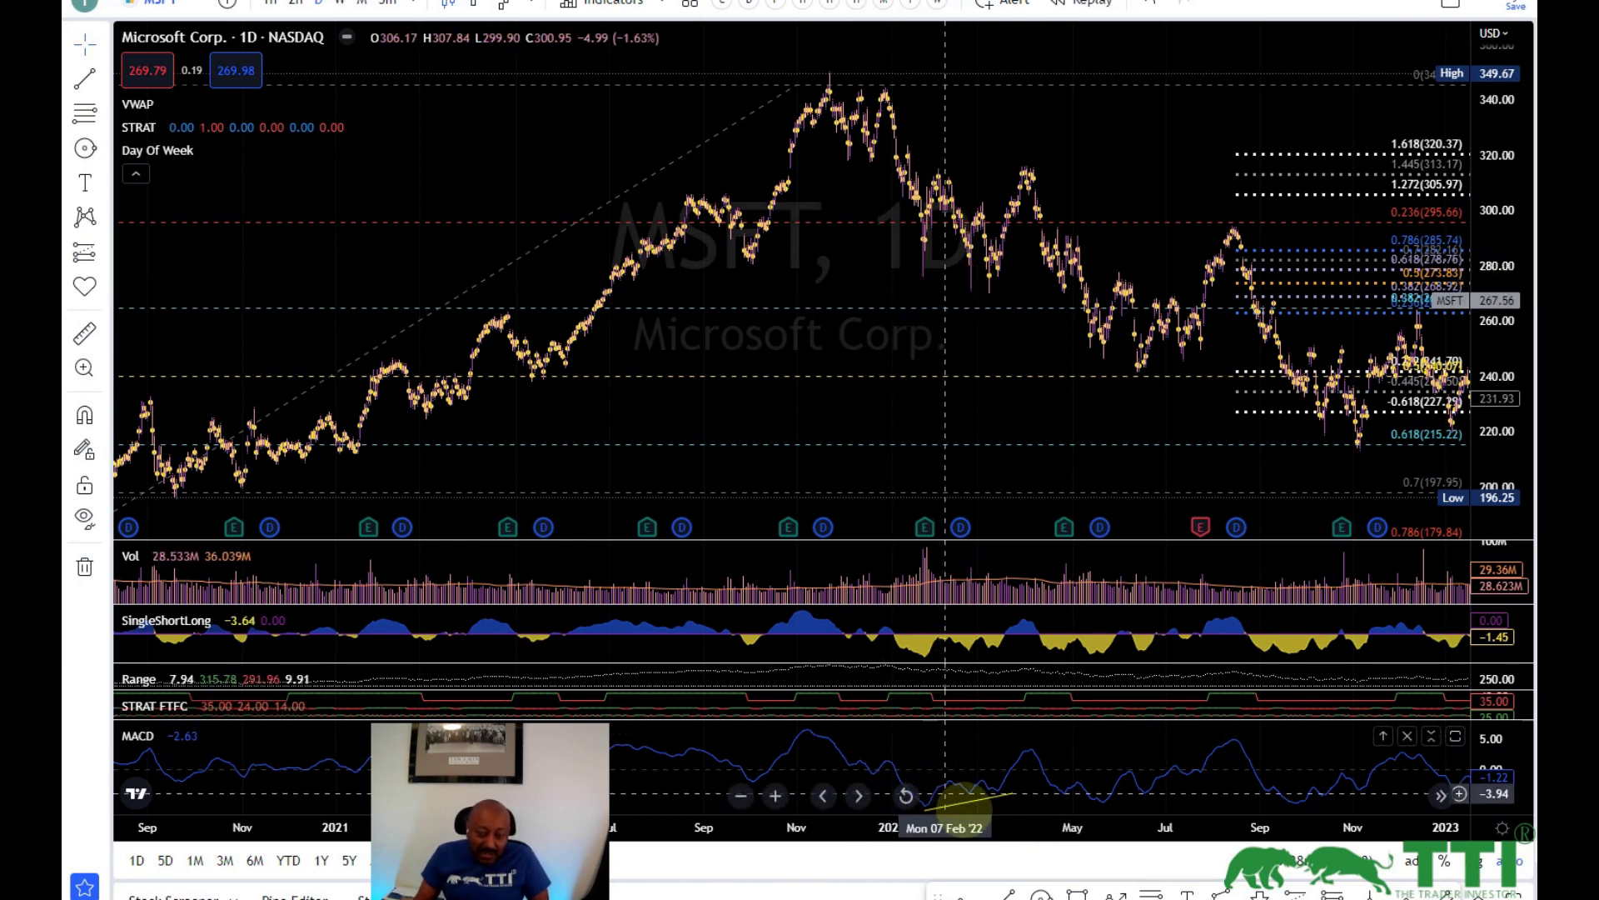
{"action": "left_click", "coordinate": [971, 802]}
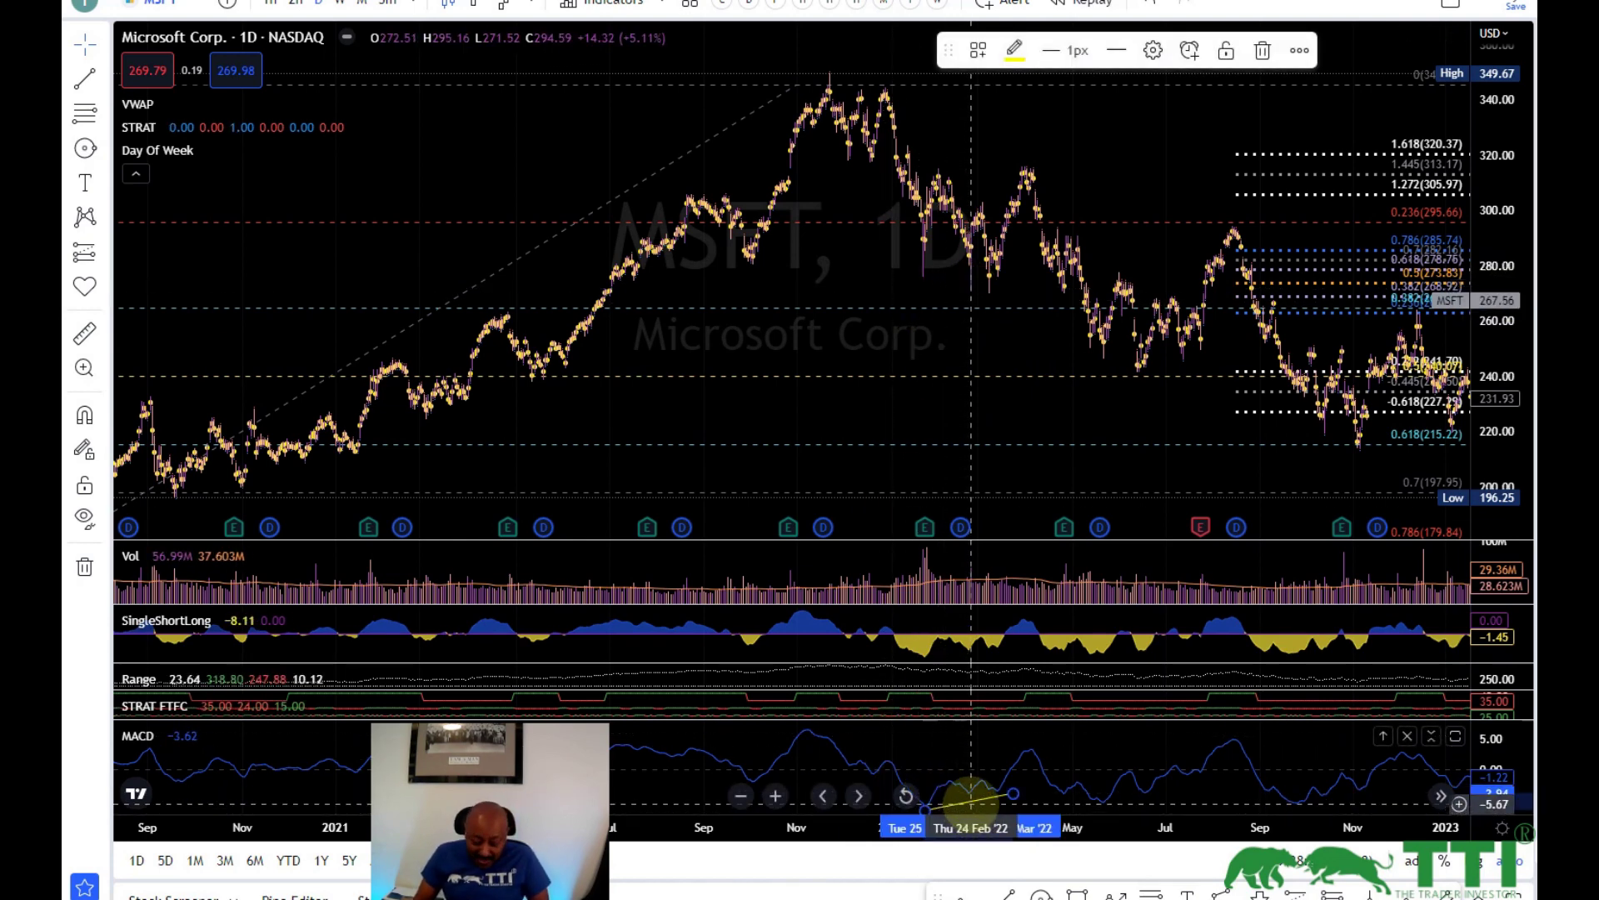
{"action": "key", "text": "Delete"}
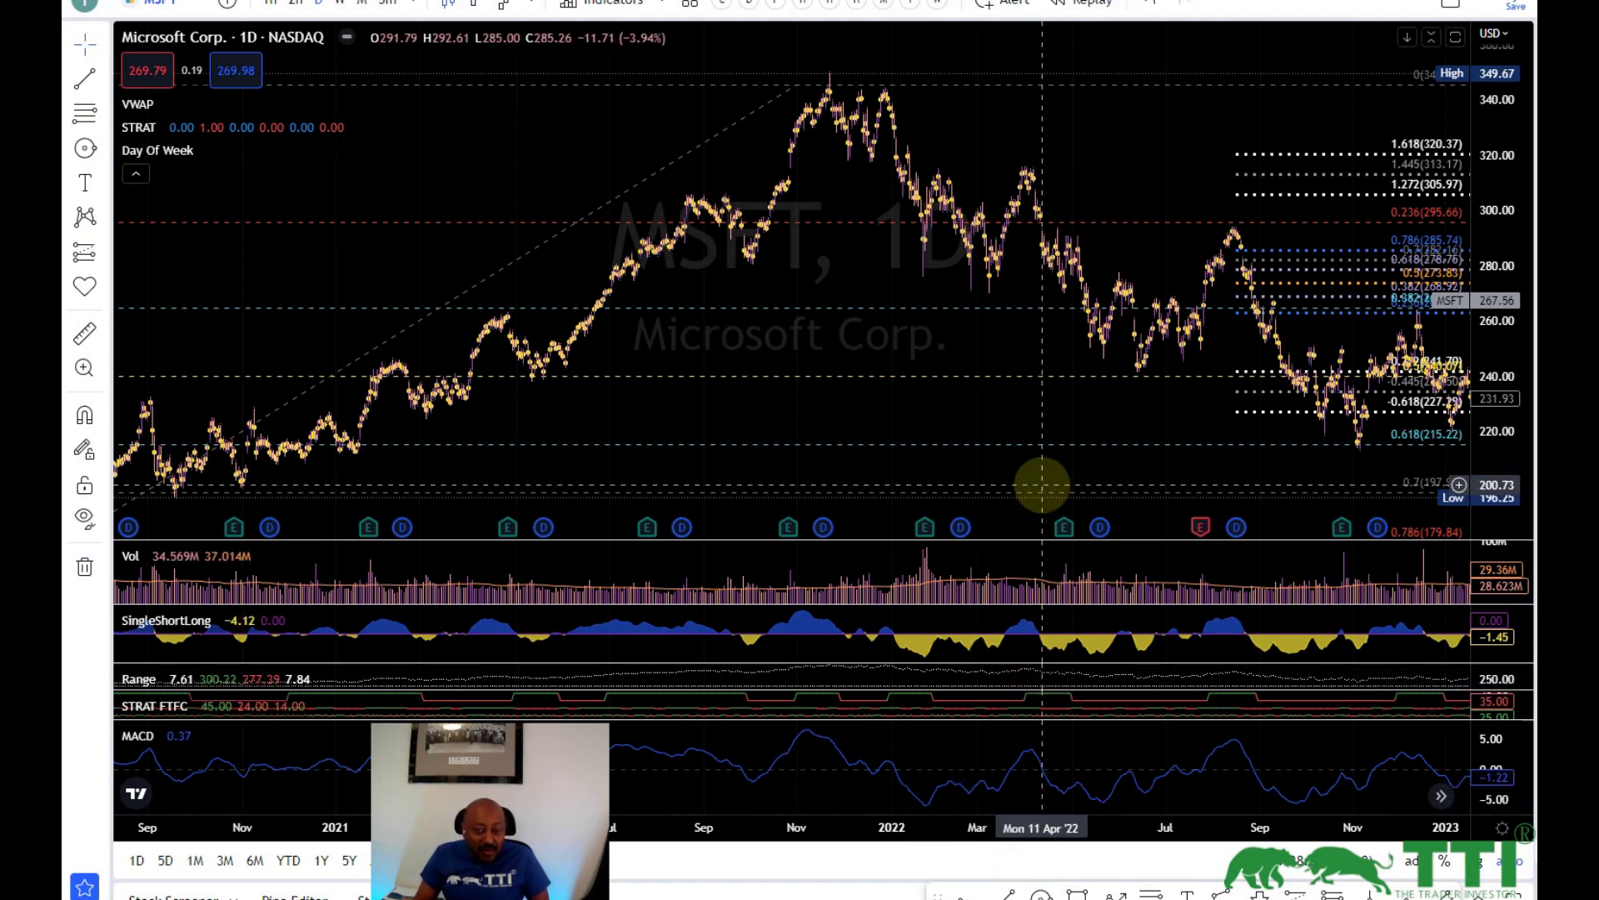
Step: Examine Microsoft's daily price swings against the MACD from the 2021 rise through the early-2023 rally
{"action": "left_click_drag", "start_coordinate": [1049, 411], "coordinate": [465, 418]}
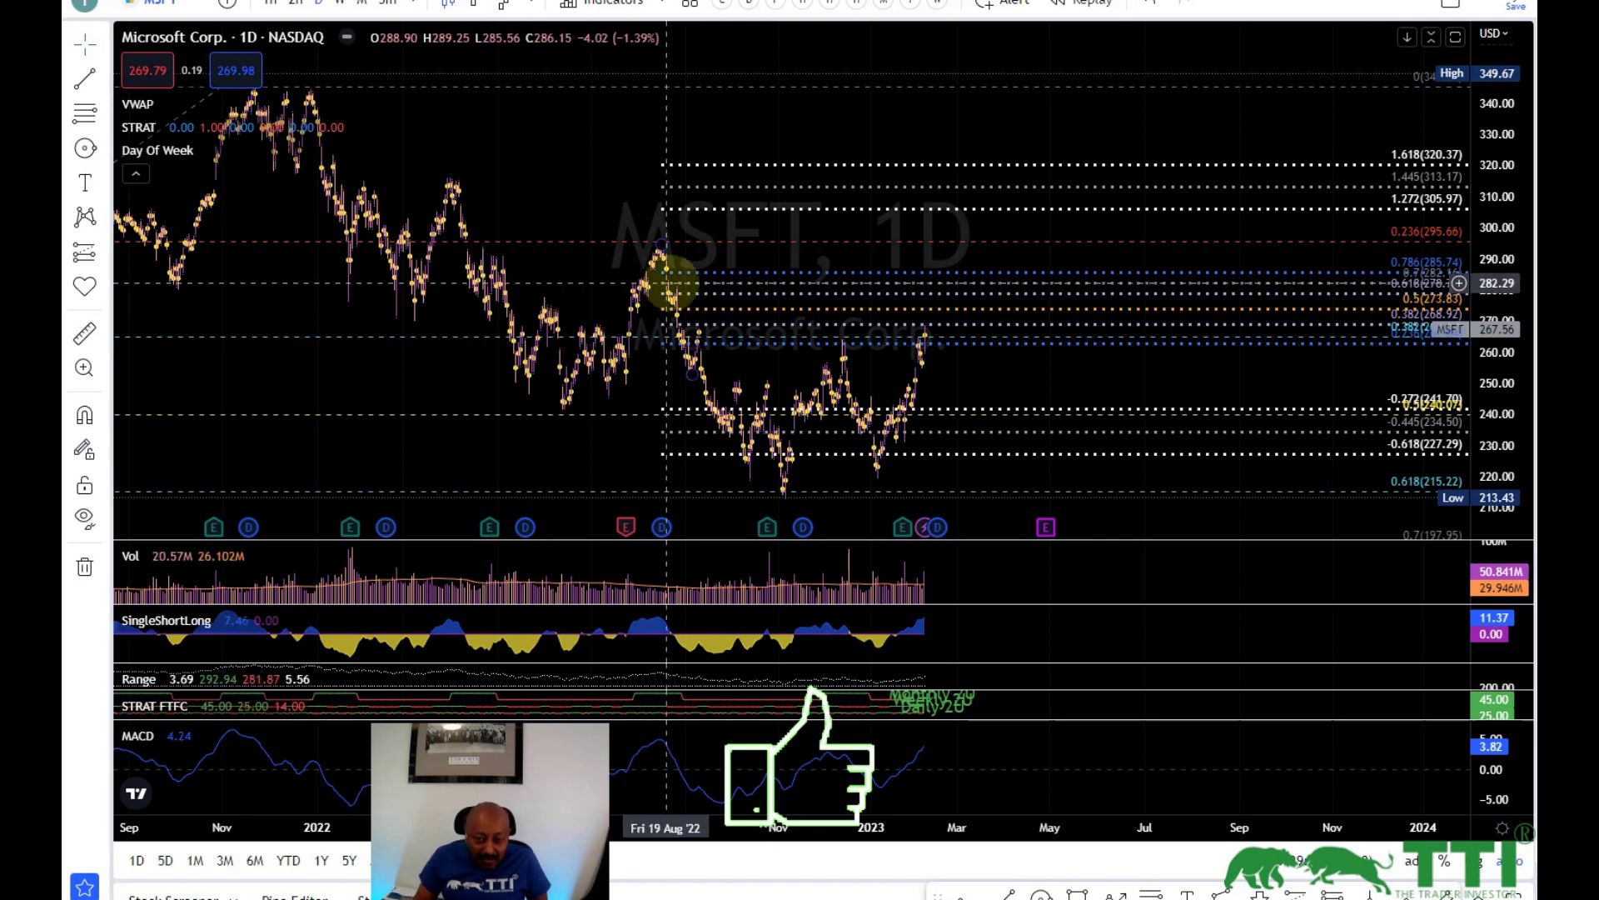
{"action": "scroll", "coordinate": [861, 339], "scroll_direction": "up", "scroll_amount": 1}
{"action": "scroll", "coordinate": [866, 339], "scroll_direction": "down", "scroll_amount": 1}
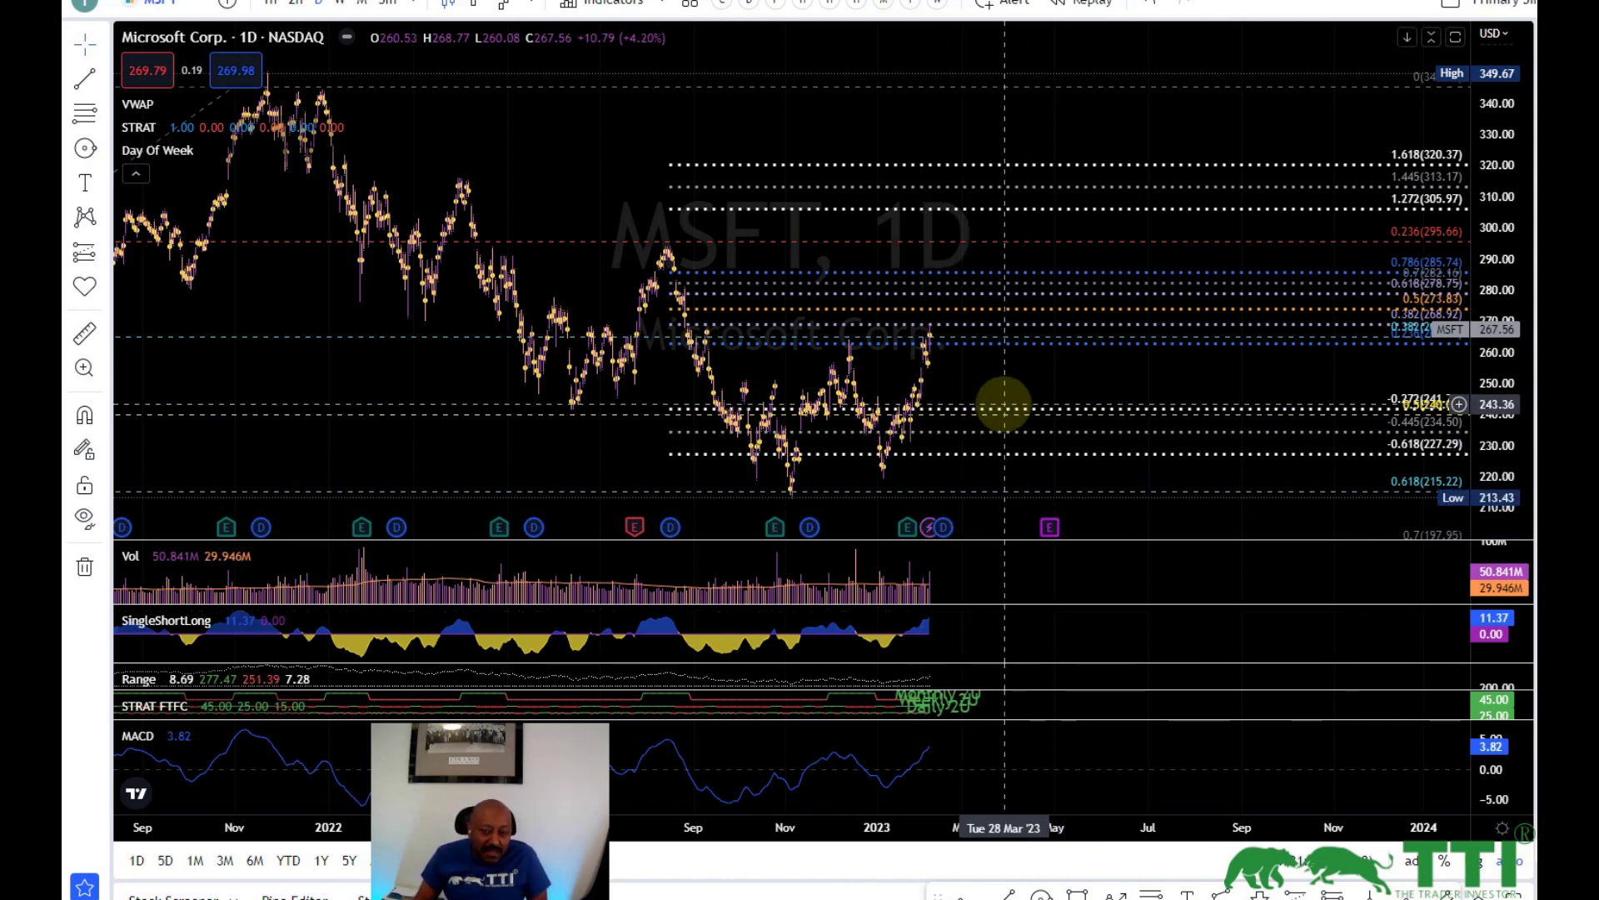
{"action": "scroll", "coordinate": [1030, 389], "scroll_direction": "down", "scroll_amount": 2}
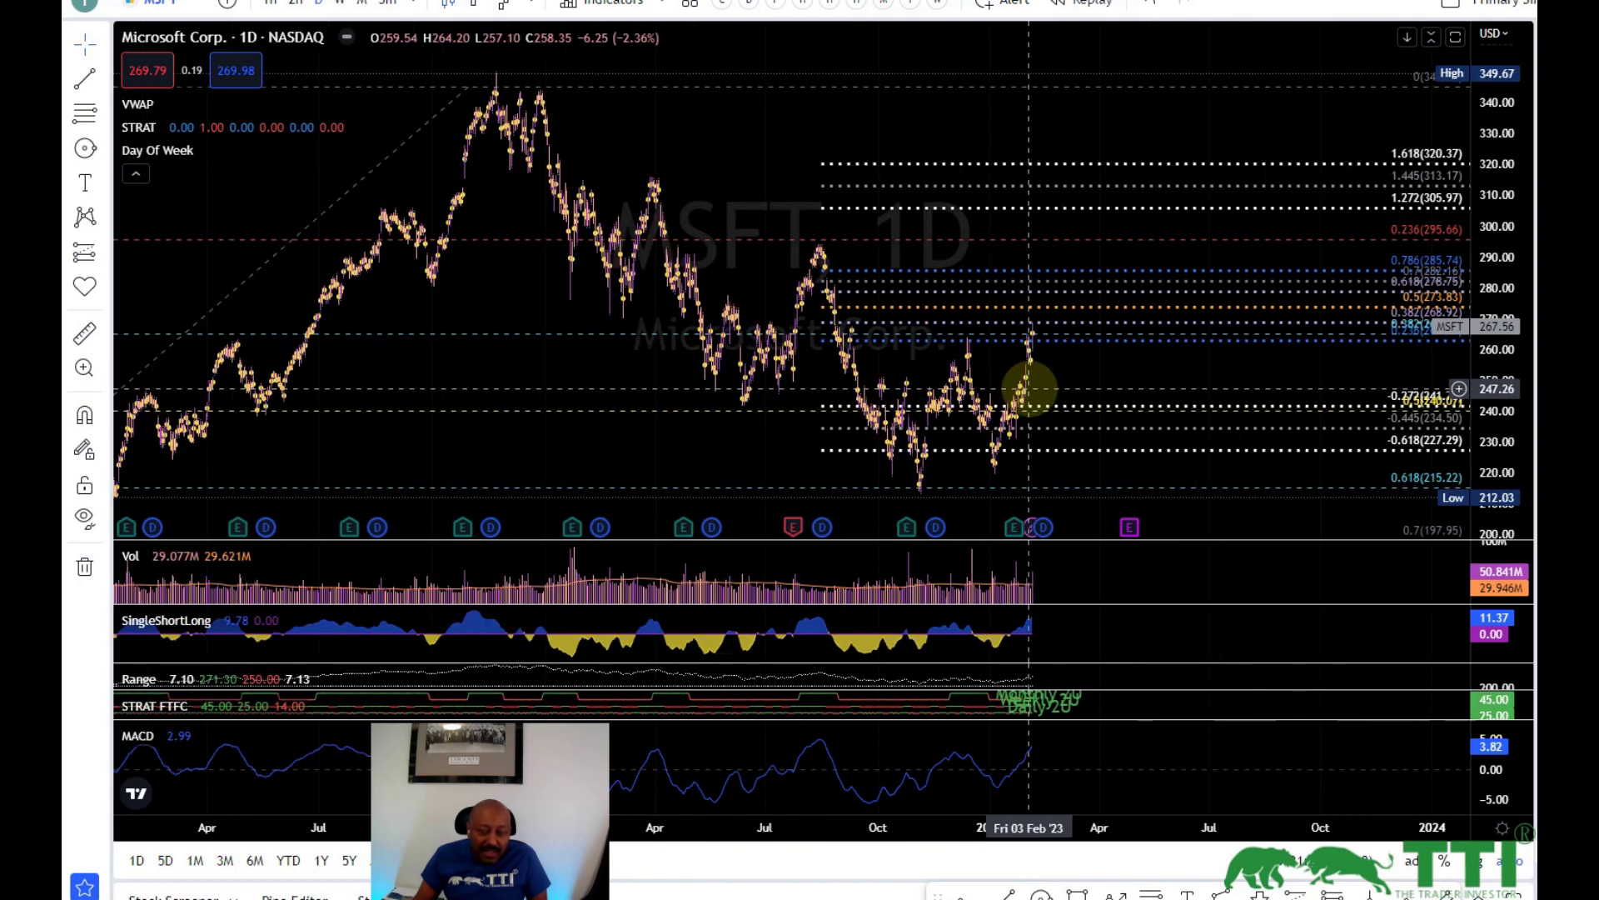
{"action": "scroll", "coordinate": [1031, 388], "scroll_direction": "down", "scroll_amount": 5}
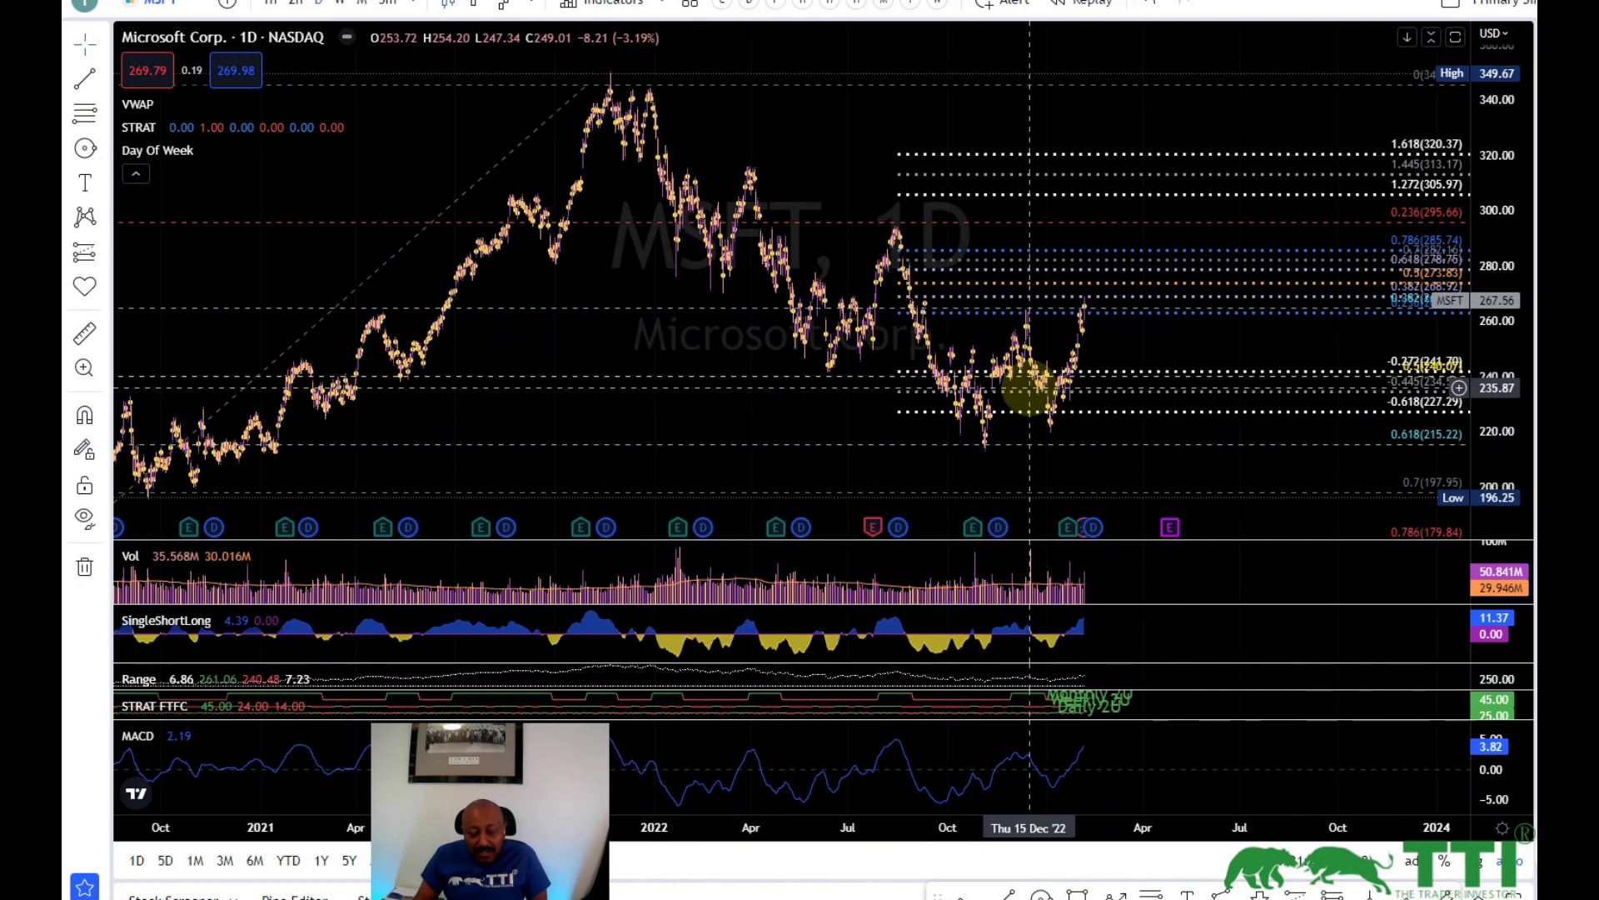
{"action": "scroll", "coordinate": [1030, 388], "scroll_direction": "down", "scroll_amount": 3}
{"action": "scroll", "coordinate": [1030, 388], "scroll_direction": "up", "scroll_amount": 3}
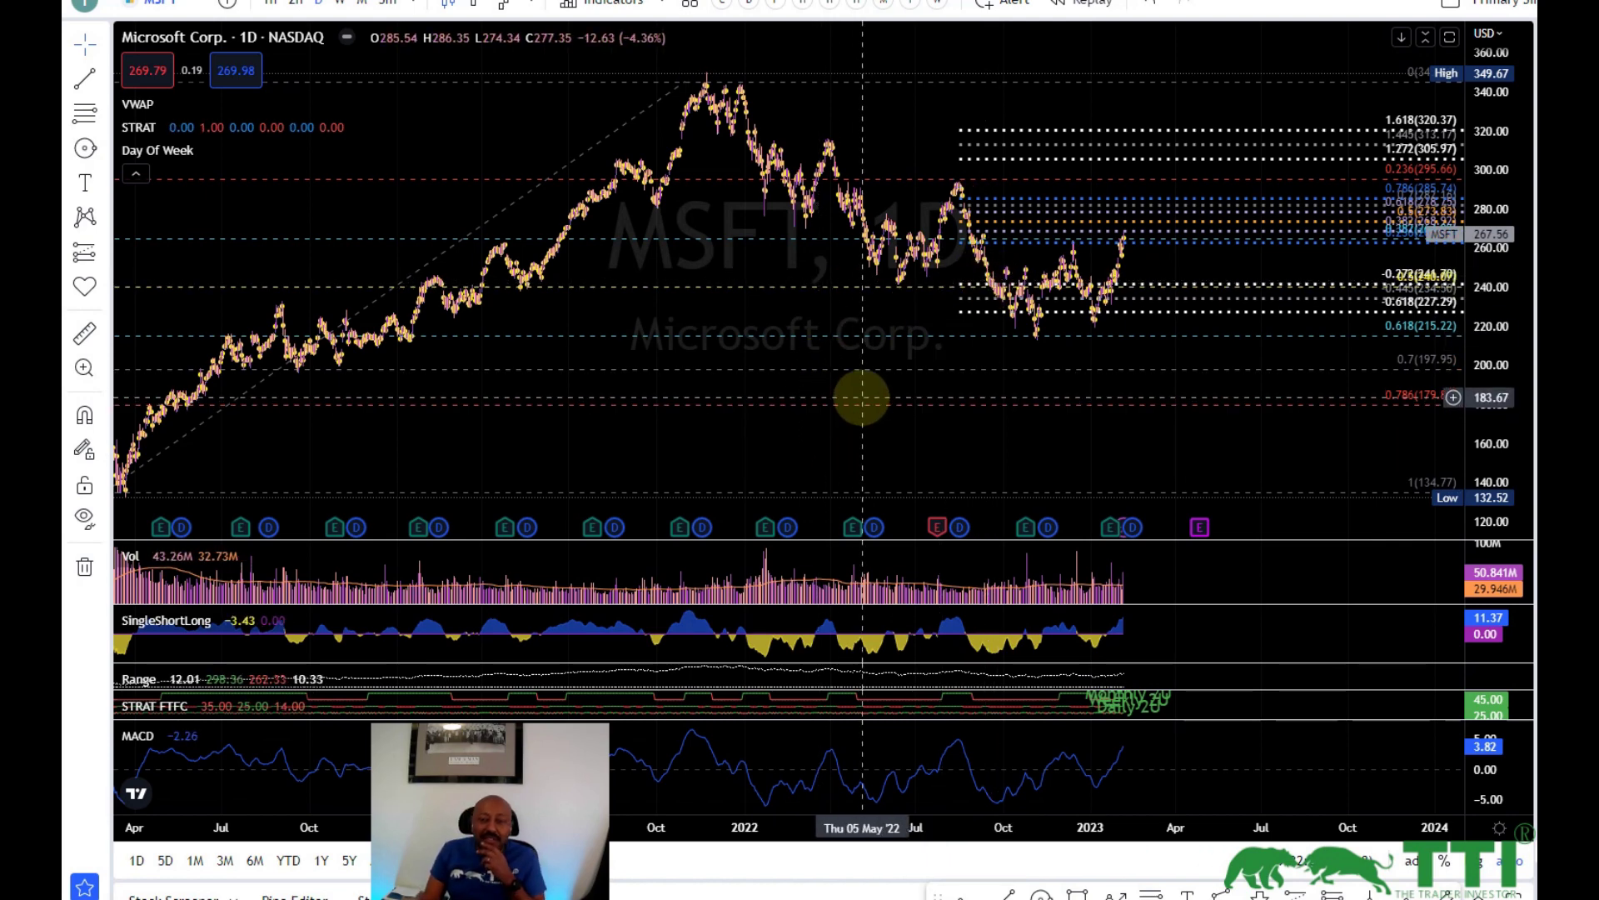
{"action": "scroll", "coordinate": [862, 402], "scroll_direction": "up", "scroll_amount": 4}
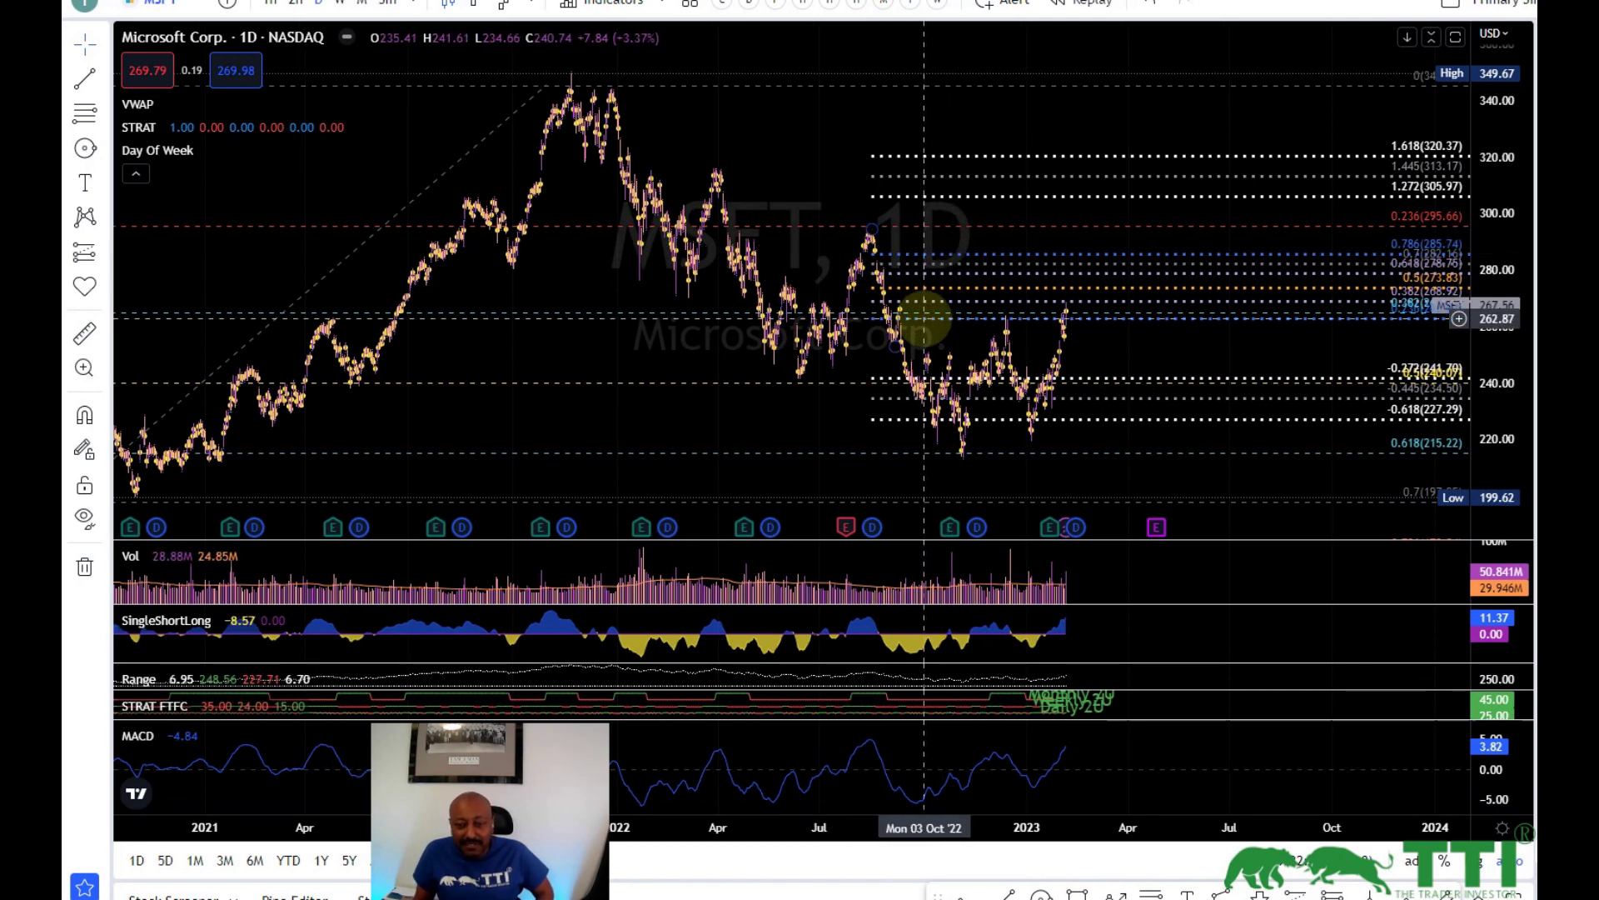
{"action": "scroll", "coordinate": [923, 321], "scroll_direction": "up", "scroll_amount": 2}
{"action": "scroll", "coordinate": [923, 317], "scroll_direction": "down", "scroll_amount": 1}
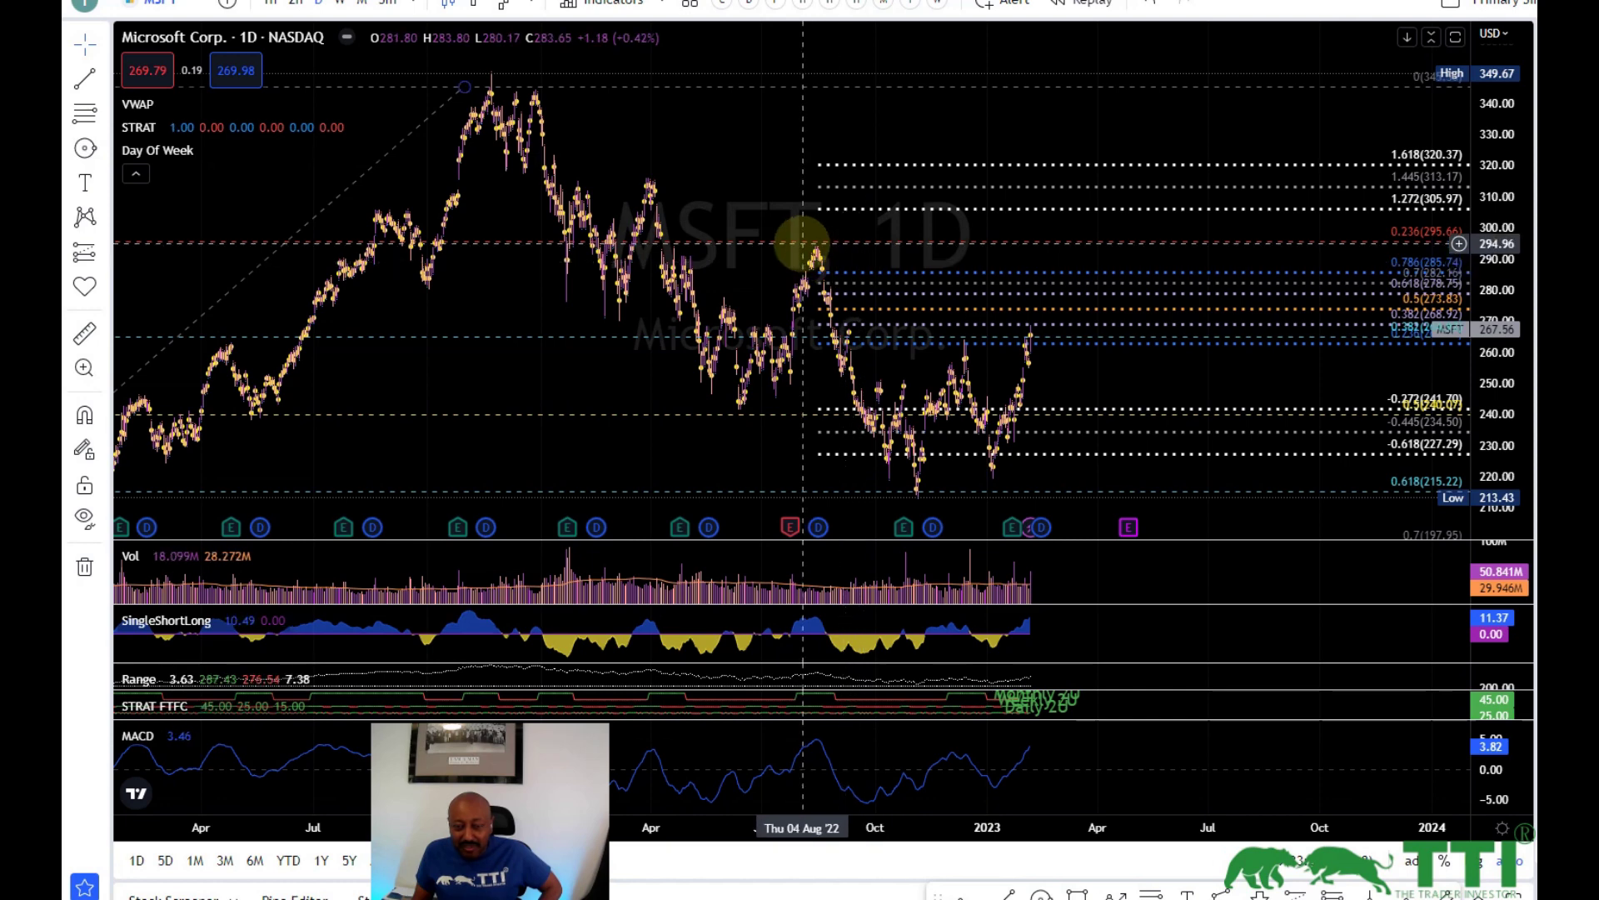
{"action": "scroll", "coordinate": [796, 239], "scroll_direction": "down", "scroll_amount": 3}
{"action": "scroll", "coordinate": [715, 214], "scroll_direction": "up", "scroll_amount": 3}
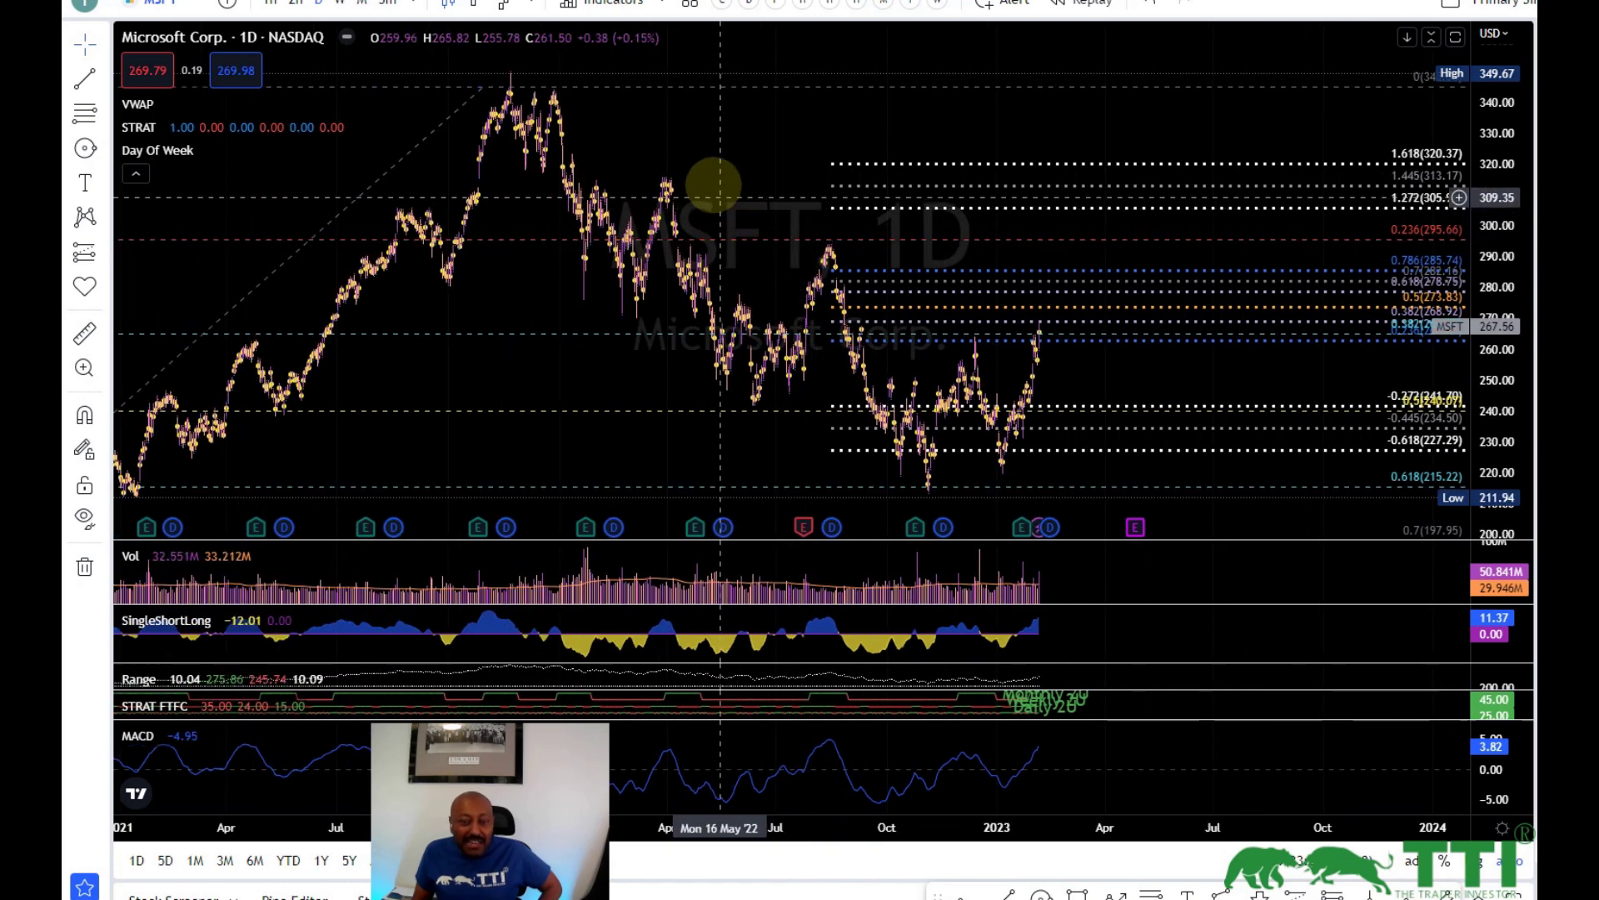